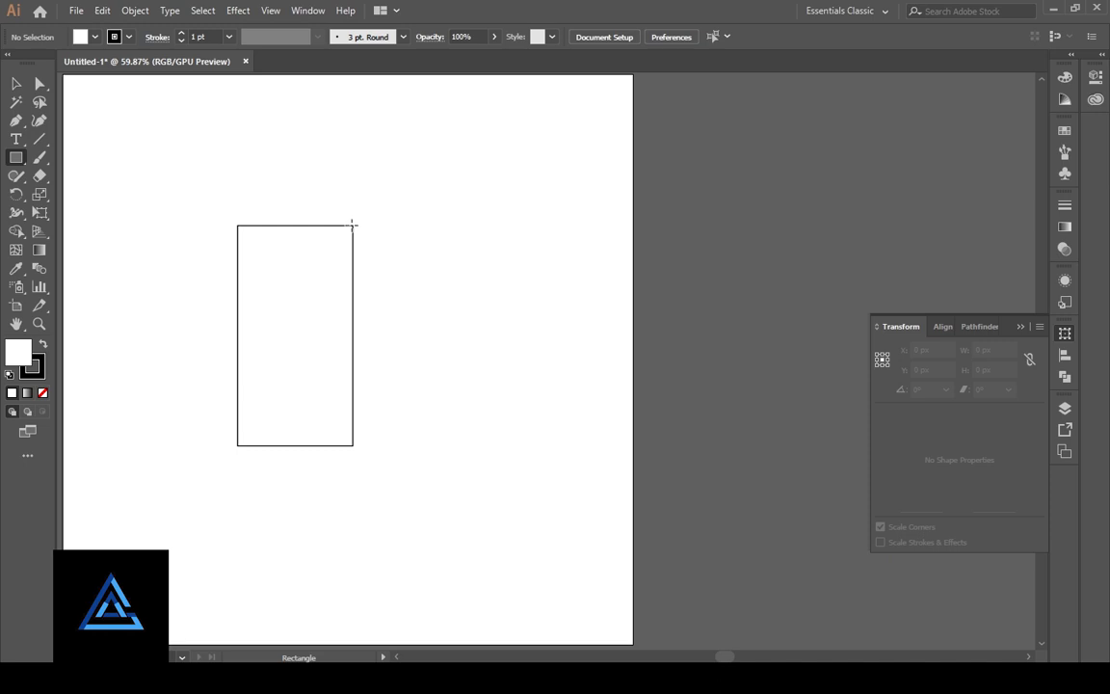
- Draw a tall ellipse about 145 × 385 px against the rectangle's right edge with the Ellipse tool
left_click_drag(361, 305, 378, 370)
key("ctrl+z")
right_click(21, 162)
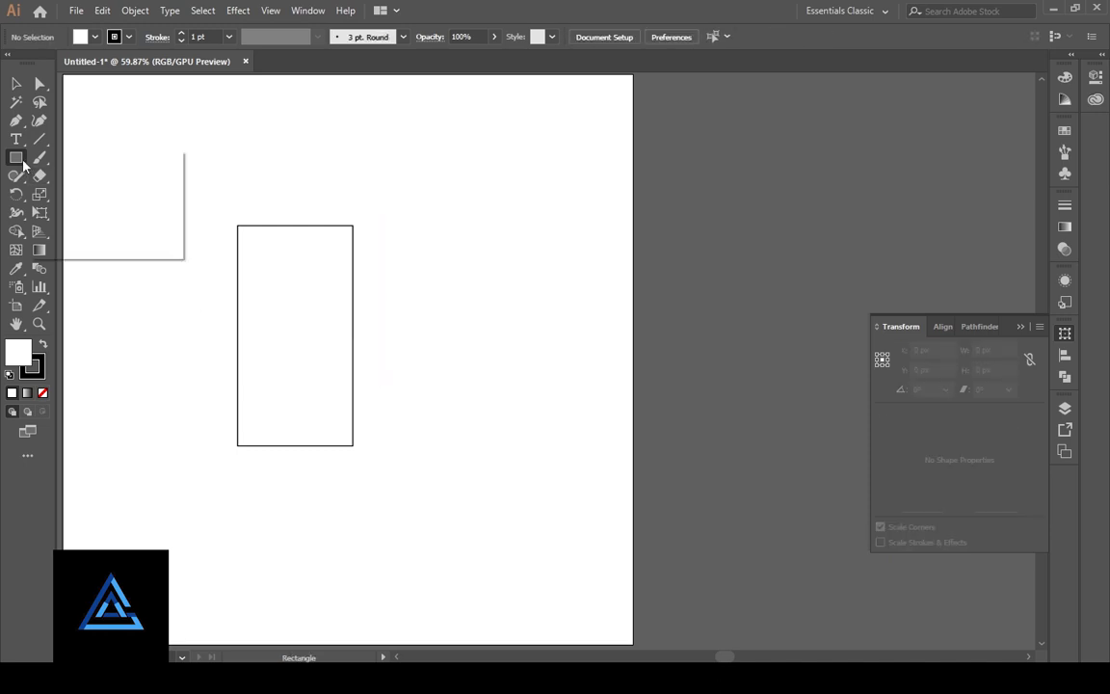
left_click(75, 197)
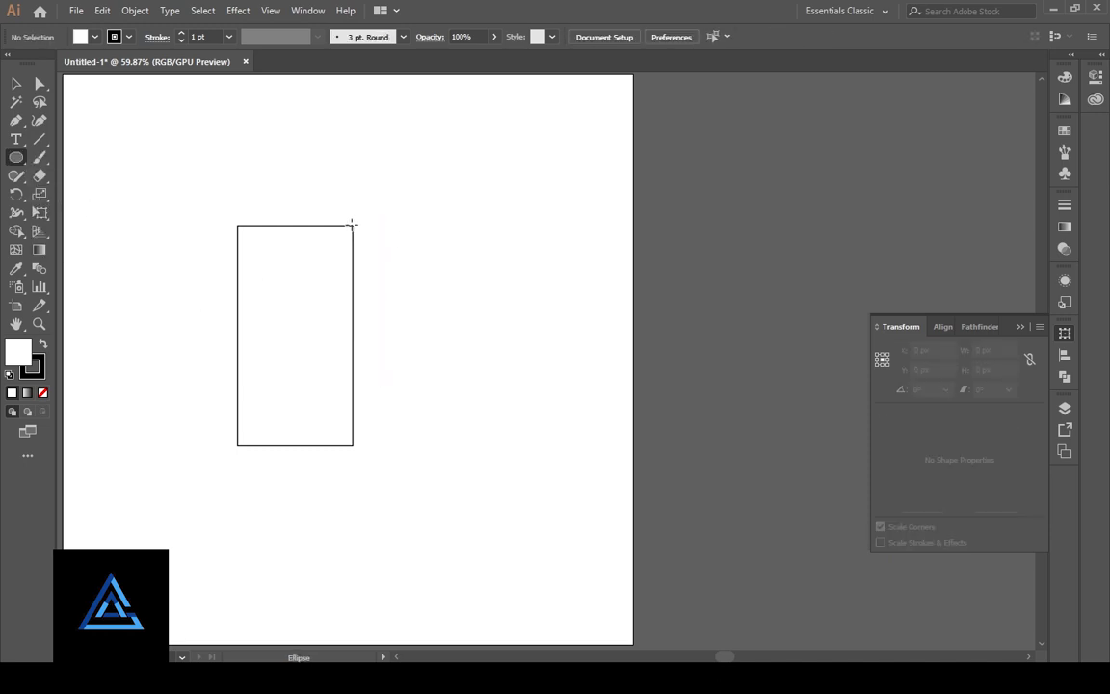
left_click_drag(352, 225, 434, 443)
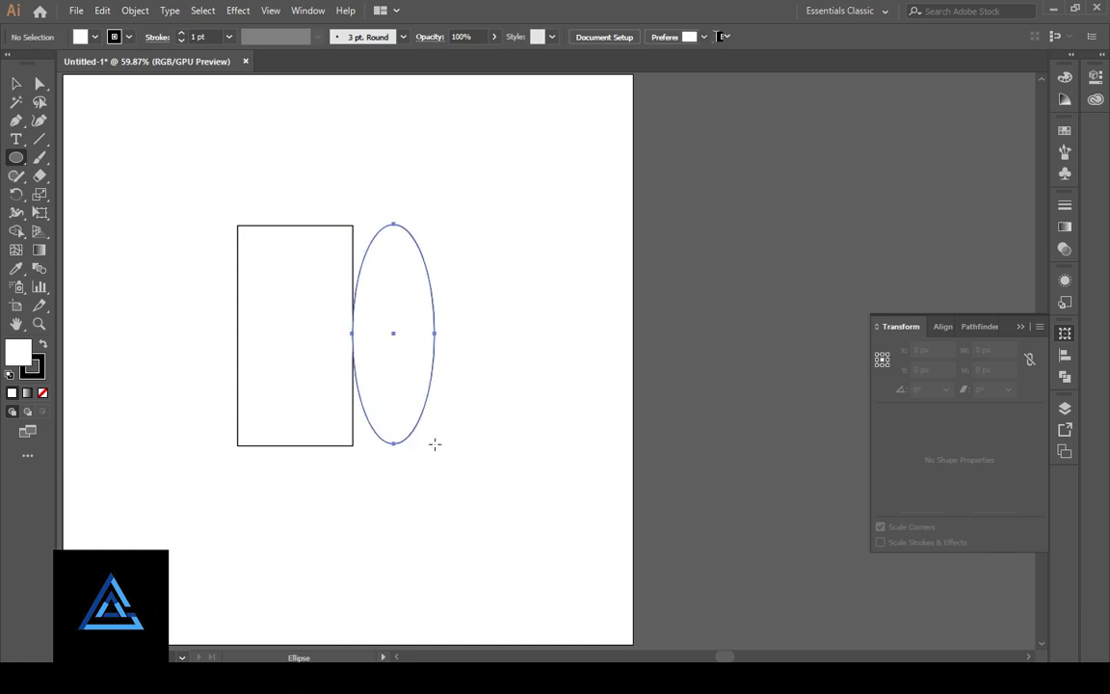
- Center the ellipse and the rectangle on each other
key("v")
key("ctrl+a")
left_click(680, 38)
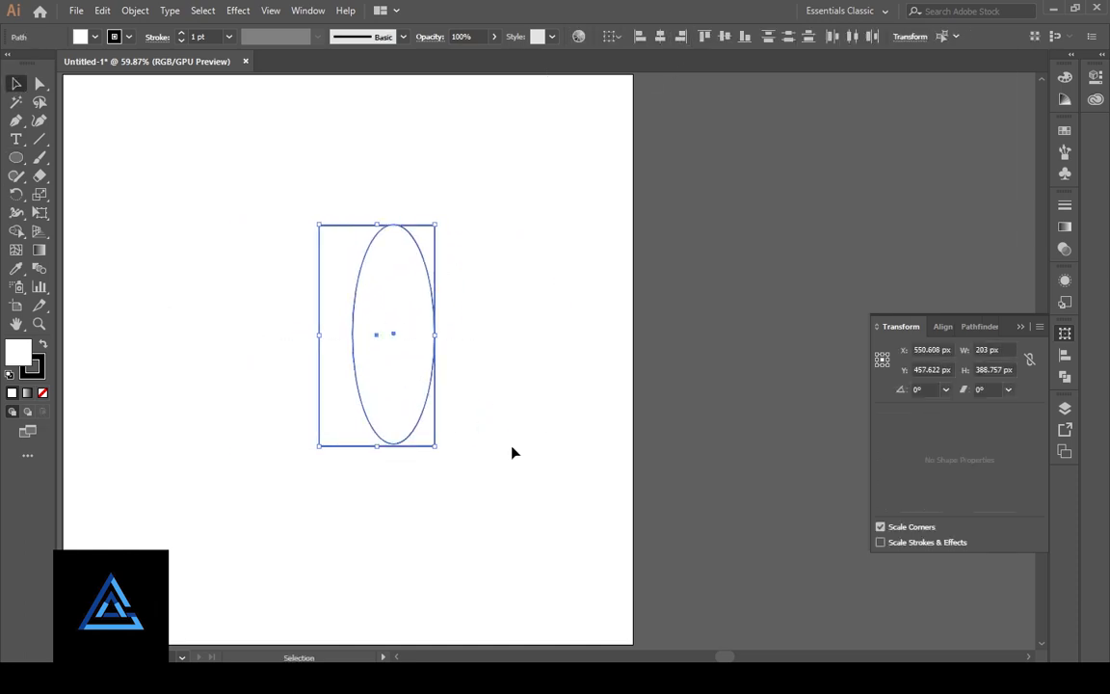
left_click(661, 41)
left_click(545, 473)
key("ctrl+equal")
key("ctrl+equal")
left_click_drag(240, 408, 324, 403)
key("ctrl+a")
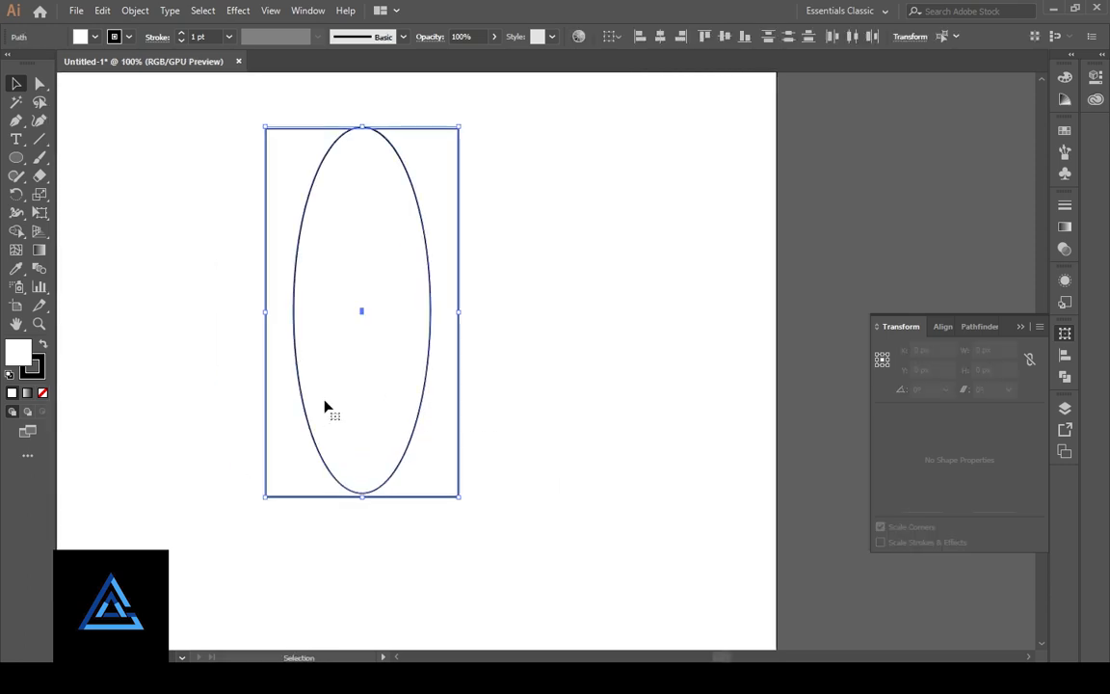
left_click(582, 476)
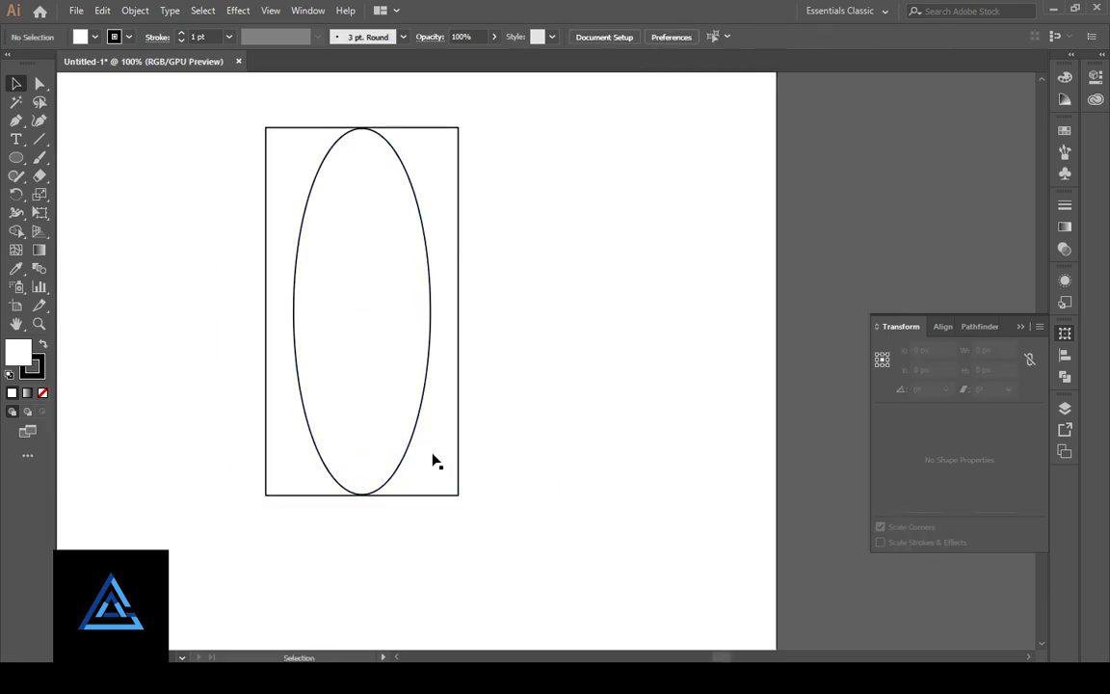
- Move the ellipse onto the rectangle's right edge and widen it to about 177 px
left_click(408, 451)
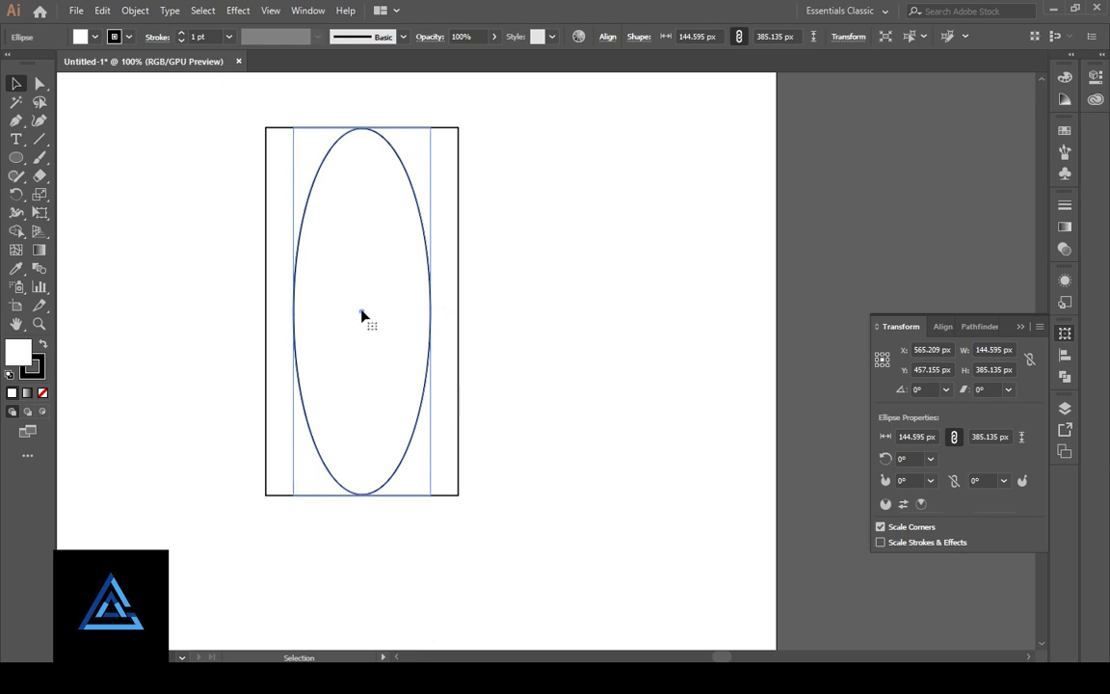
left_click_drag(362, 317, 457, 315)
left_click(595, 361)
left_click(498, 325)
left_click_drag(535, 310, 555, 311)
left_click(576, 420)
left_click_drag(467, 391, 528, 391)
left_click(549, 270)
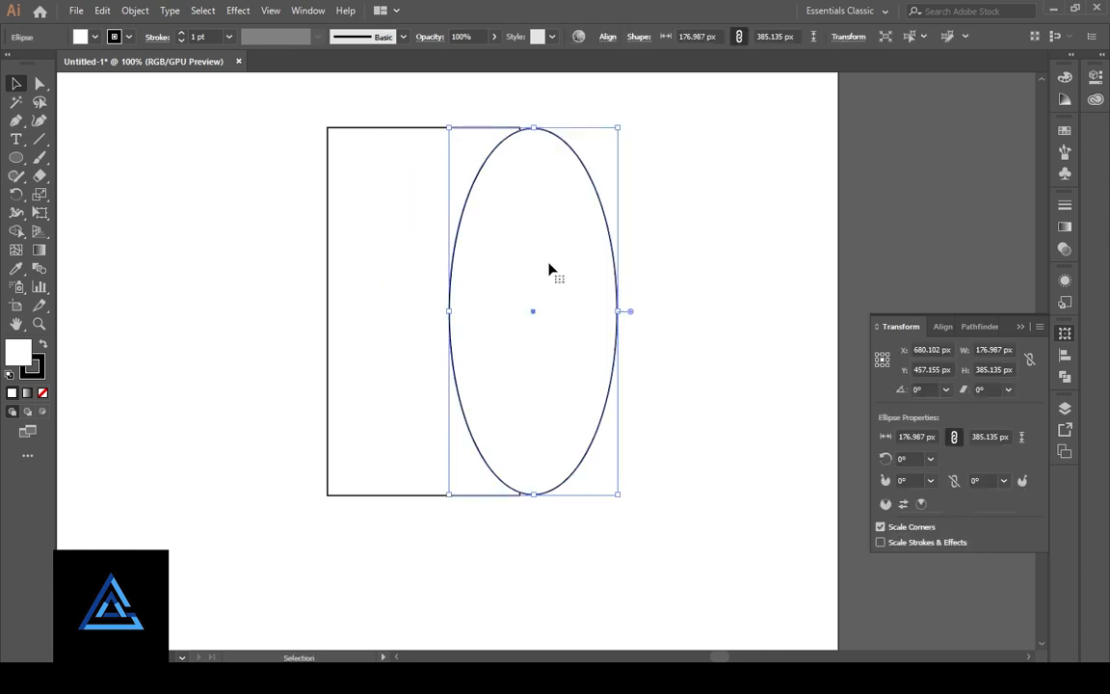
- Resize the ellipse to about 168 × 398 px, extending slightly past the rectangle's top and bottom edges
mouse_move(620, 498)
left_mouse_down()
mouse_move(626, 508)
mouse_move(623, 497)
left_mouse_up()
left_click(661, 505)
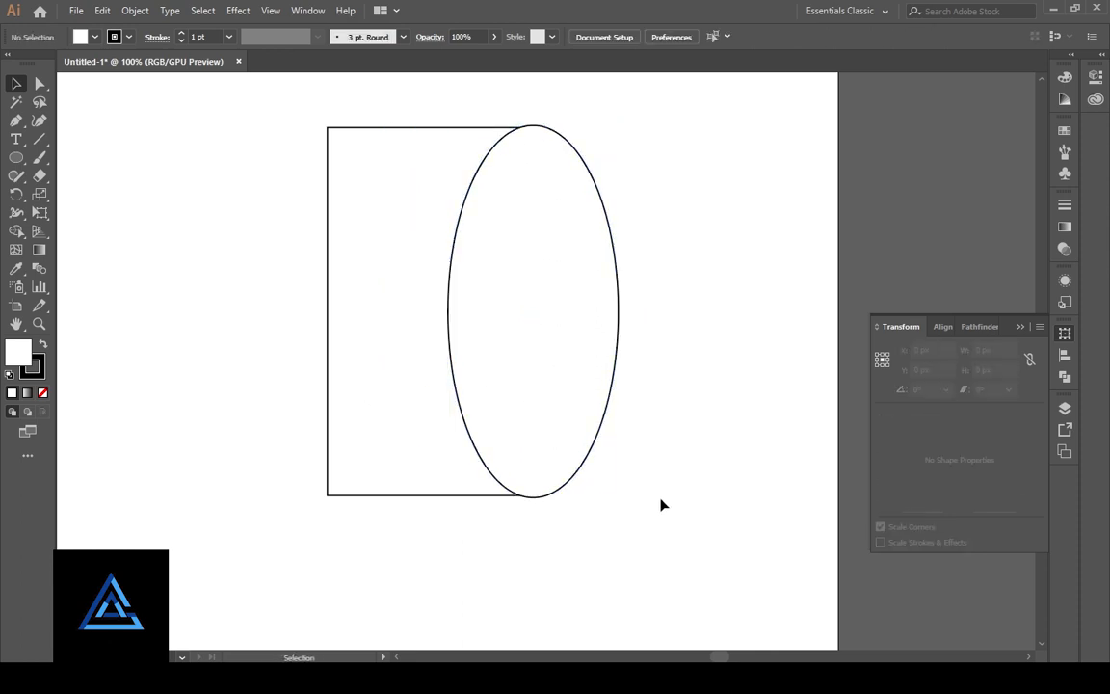
left_click(536, 478)
mouse_move(622, 311)
left_mouse_down()
mouse_move(645, 312)
mouse_move(619, 311)
left_mouse_up()
left_click_drag(446, 311, 462, 308)
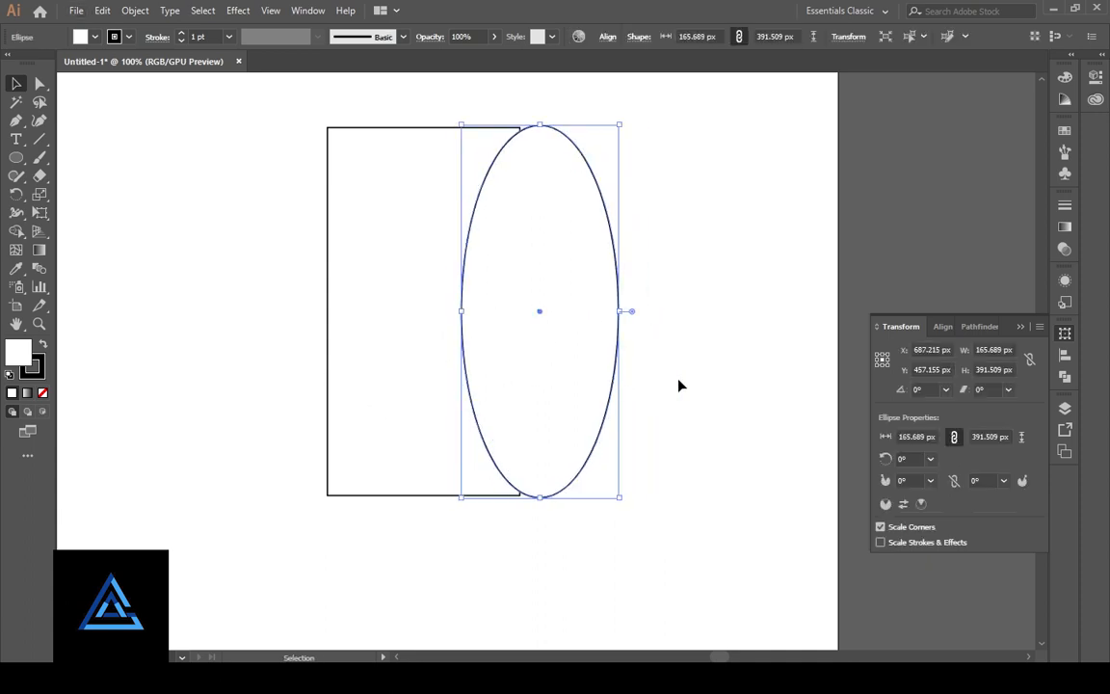
left_click_drag(621, 499, 623, 503)
left_click(683, 503)
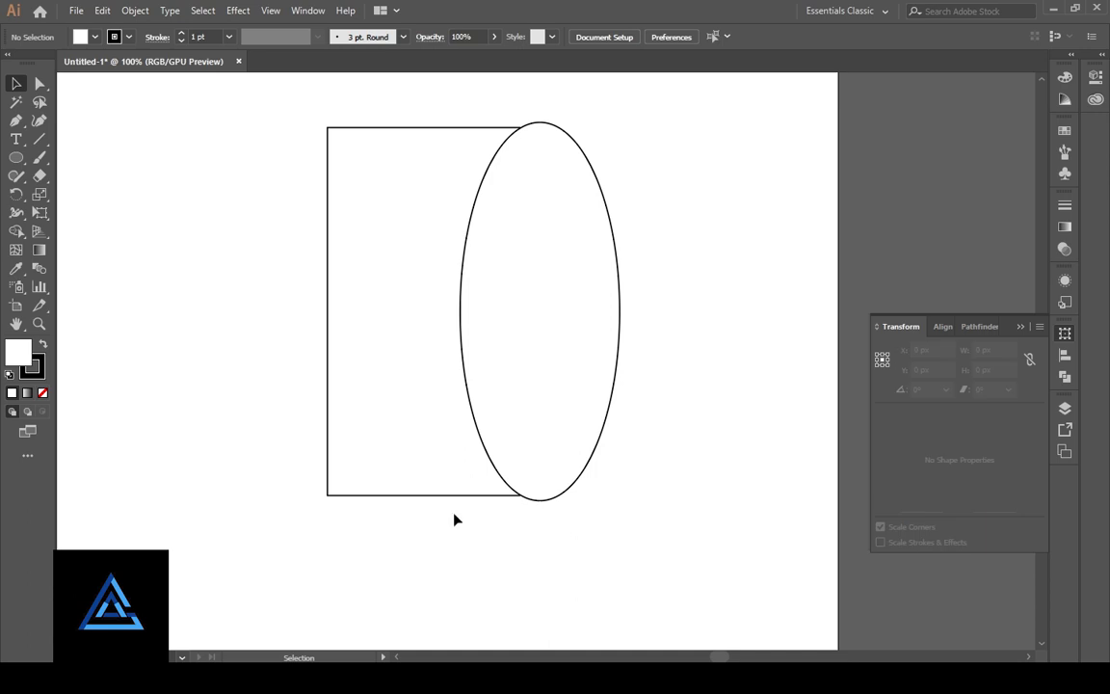
- Duplicate the ellipse in front and move the copy horizontally to about X 444 px, over the rectangle's left edge
left_click_drag(454, 512, 560, 528)
left_click(605, 366)
key("ctrl+c")
key("ctrl+f")
key("shift+Left")
key("shift+Left")
key("shift+Left")
key("shift+Left")
key("shift+Left")
key("shift+Left")
key("shift+Left")
key("shift+Left")
key("shift+Left")
key("shift+Left")
key("shift+Left")
key("shift+Left")
key("shift+Left")
key("shift+Left")
key("shift+Left")
key("shift+Left")
key("shift+Left")
key("shift+Left")
key("shift+Left")
key("shift+Left")
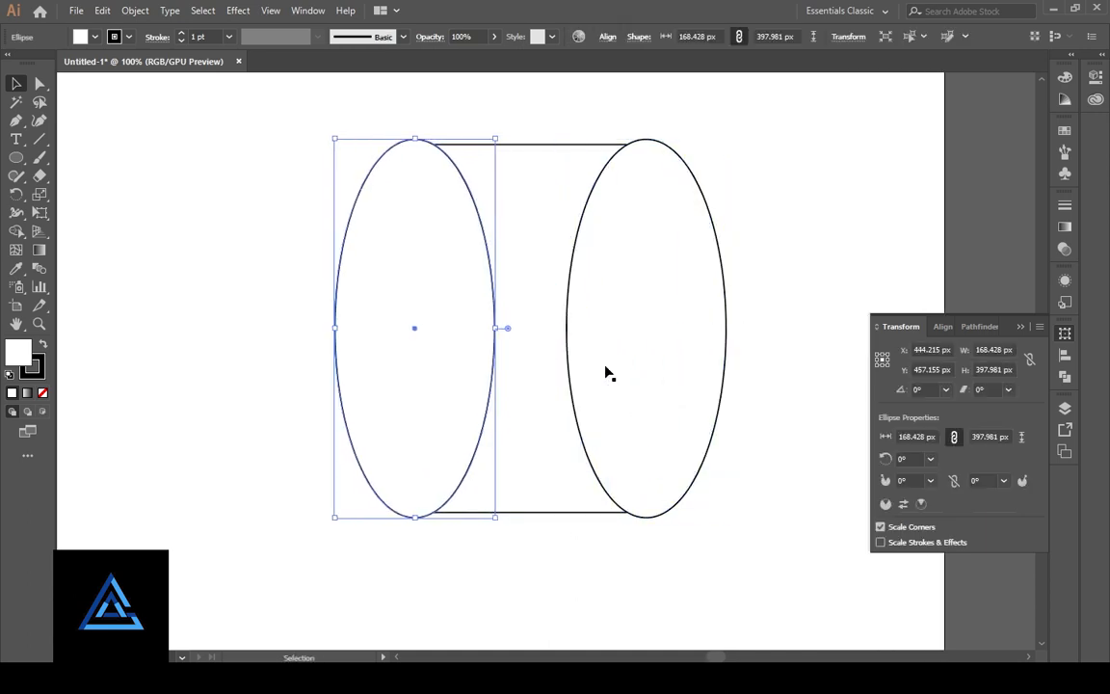
left_click(625, 576)
- Use Shape Builder to remove both ellipses from the rectangle, keeping only the middle region with concave sides
key("ctrl+a")
left_click_drag(780, 405, 716, 387)
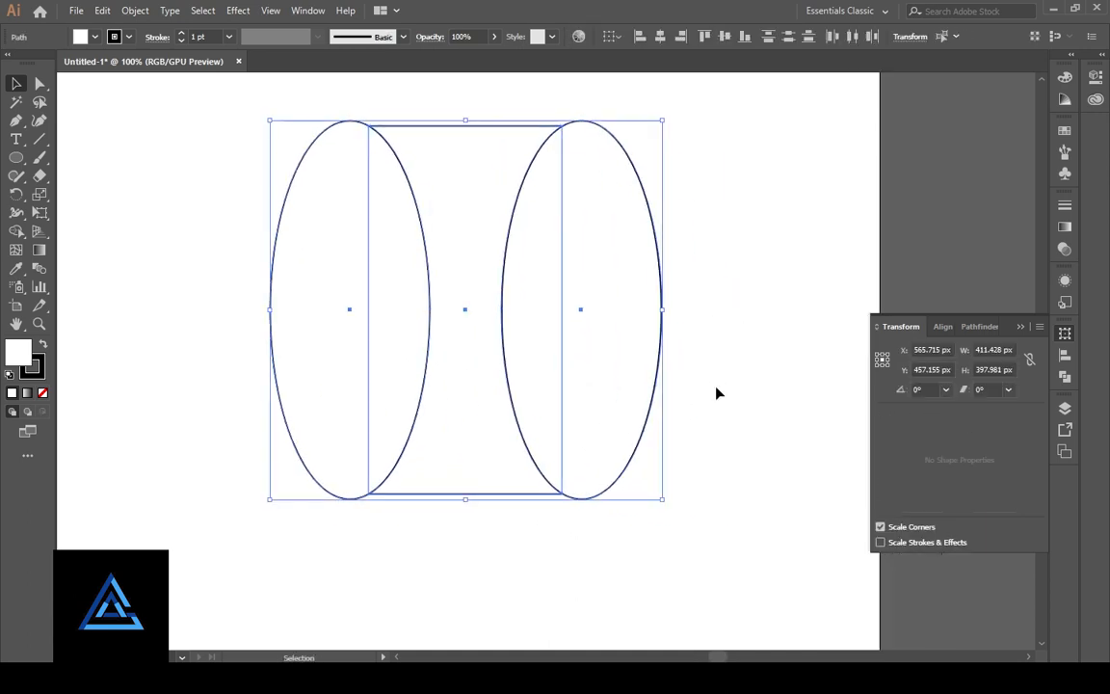
left_click(14, 236)
left_click(313, 288, "alt")
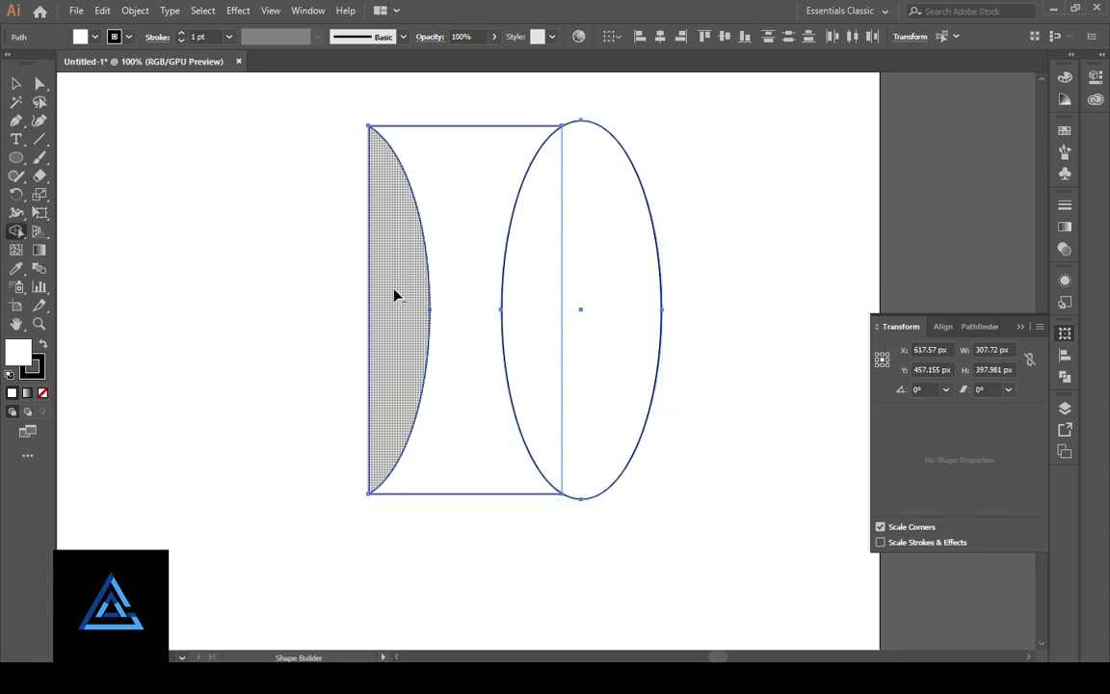
left_click(394, 295, "alt")
left_click(532, 316, "alt")
left_click(612, 327, "alt")
- Move the middle anchor of the shape's left curved side 30 px outward
left_click(39, 84)
left_click(430, 309)
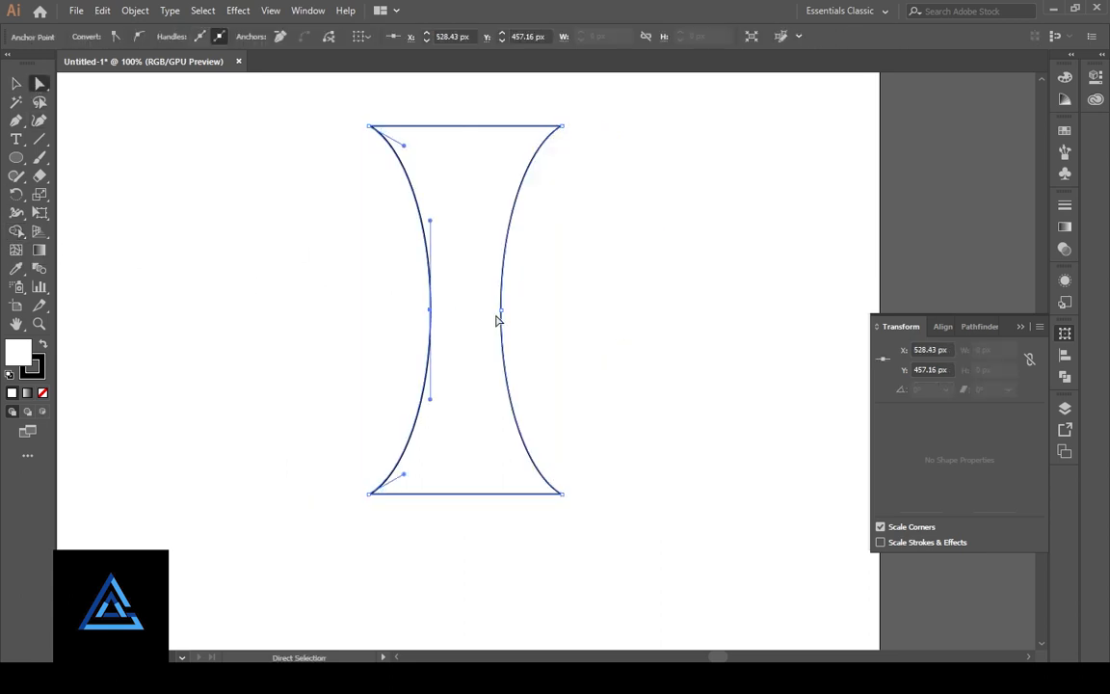
key("shift+Left")
key("shift+Left")
key("shift+Left")
left_click(501, 311, "shift")
key("shift+Right")
key("shift+Right")
key("shift+Right")
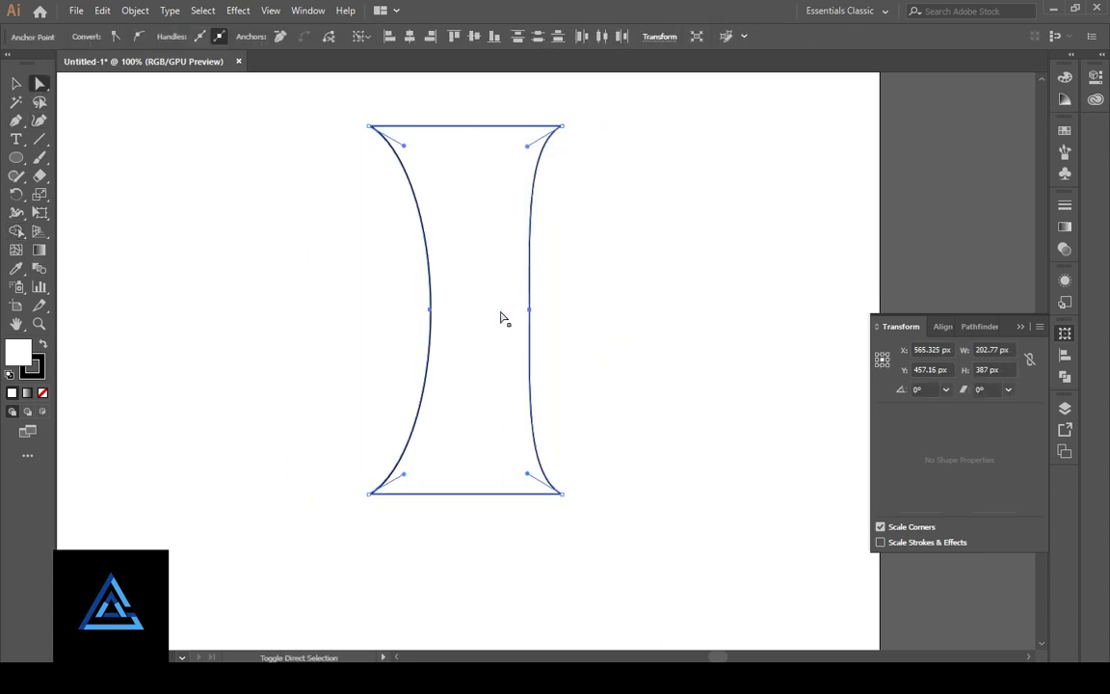
key("ctrl+z")
key("ctrl+z")
key("ctrl+z")
- Move the middle anchor of the shape's right curved side 30 px outward
left_click(501, 311)
key("shift+Right")
key("shift+Right")
key("shift+Right")
left_click(692, 346)
scroll(692, 405, "up", 2)
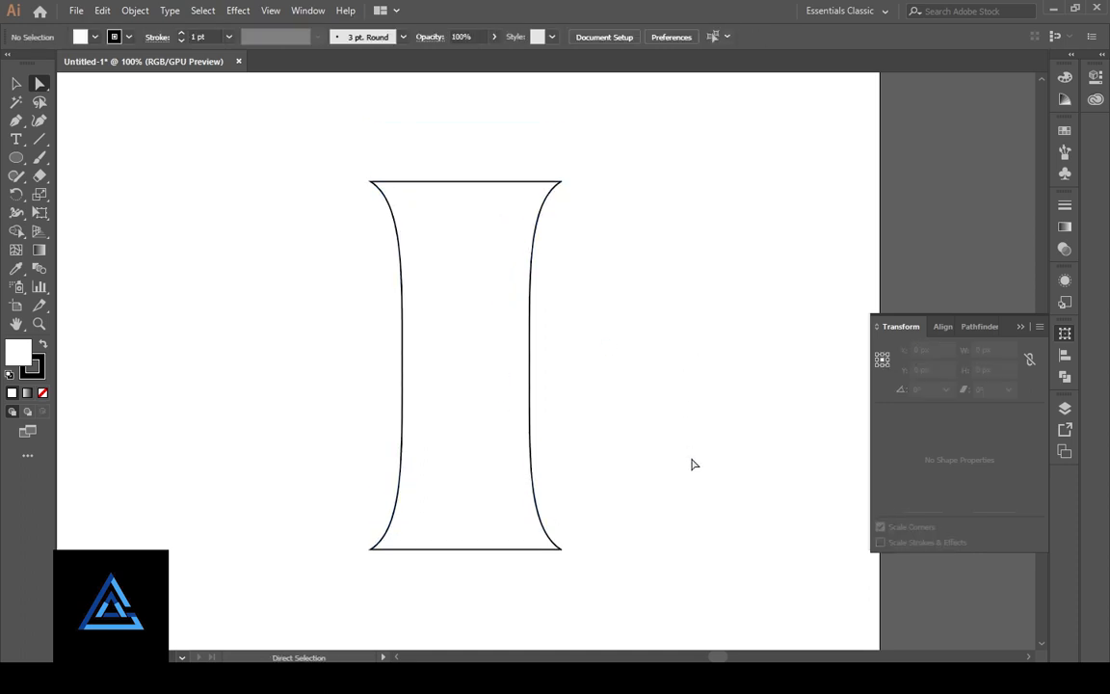
- Move the middle anchors of both curved sides slightly inward to deepen the curves
left_click(16, 84)
left_click(460, 300)
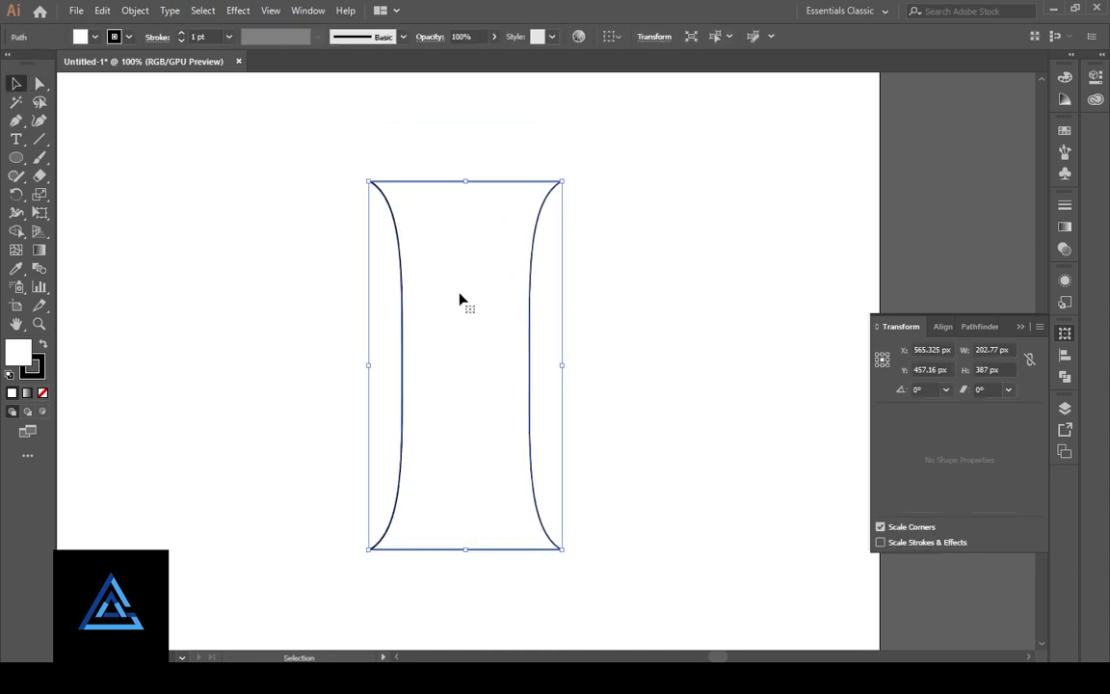
left_click(636, 461)
left_click(430, 379)
key("a")
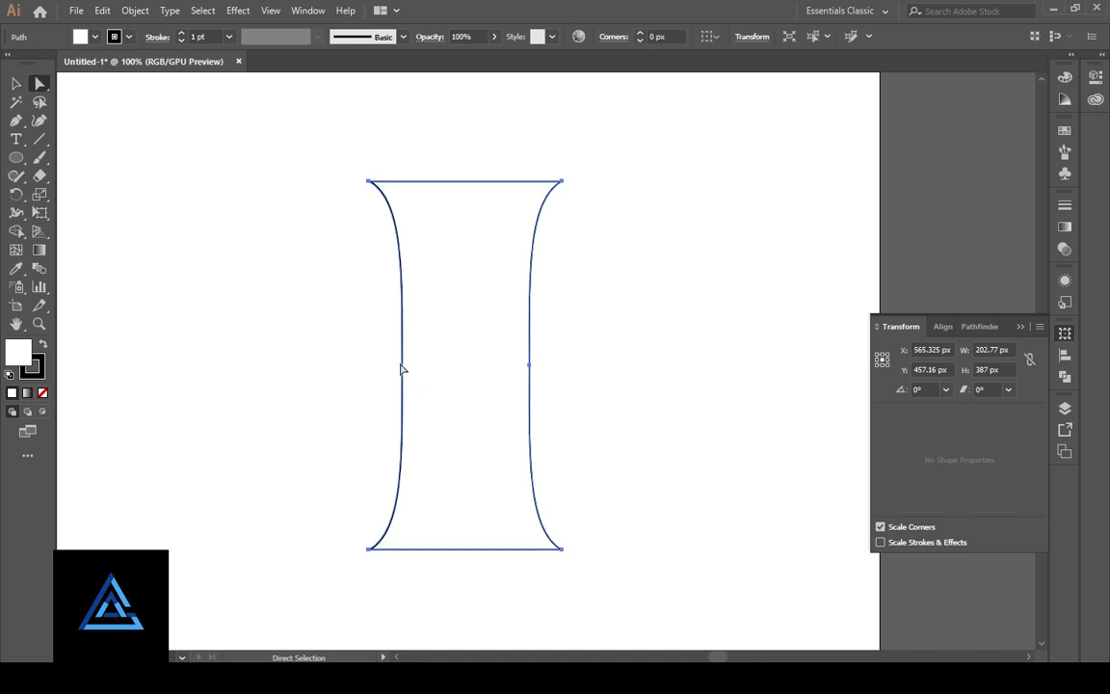
left_click(402, 367)
left_click_drag(403, 366, 406, 363)
left_click(432, 376)
left_click(405, 361)
left_click_drag(519, 364, 511, 363)
left_click(565, 369)
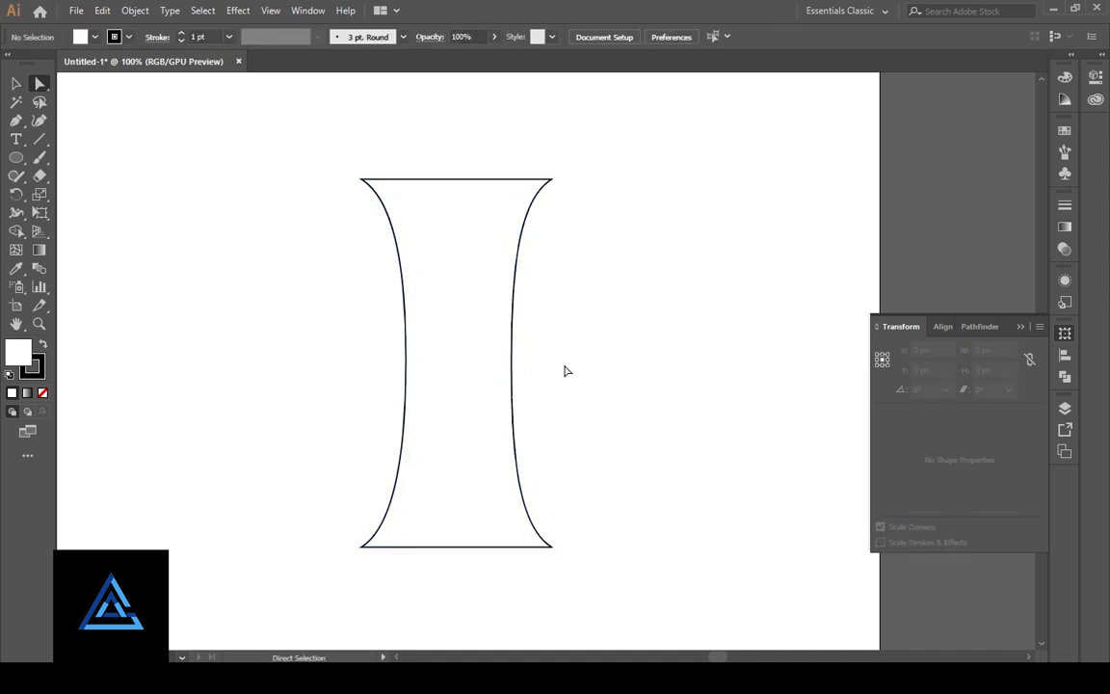
- Select the shape's two left corner anchors and move them 30 px outward
scroll(564, 369, "right", 1)
scroll(565, 369, "left", 1)
left_click(417, 235)
left_click(359, 181)
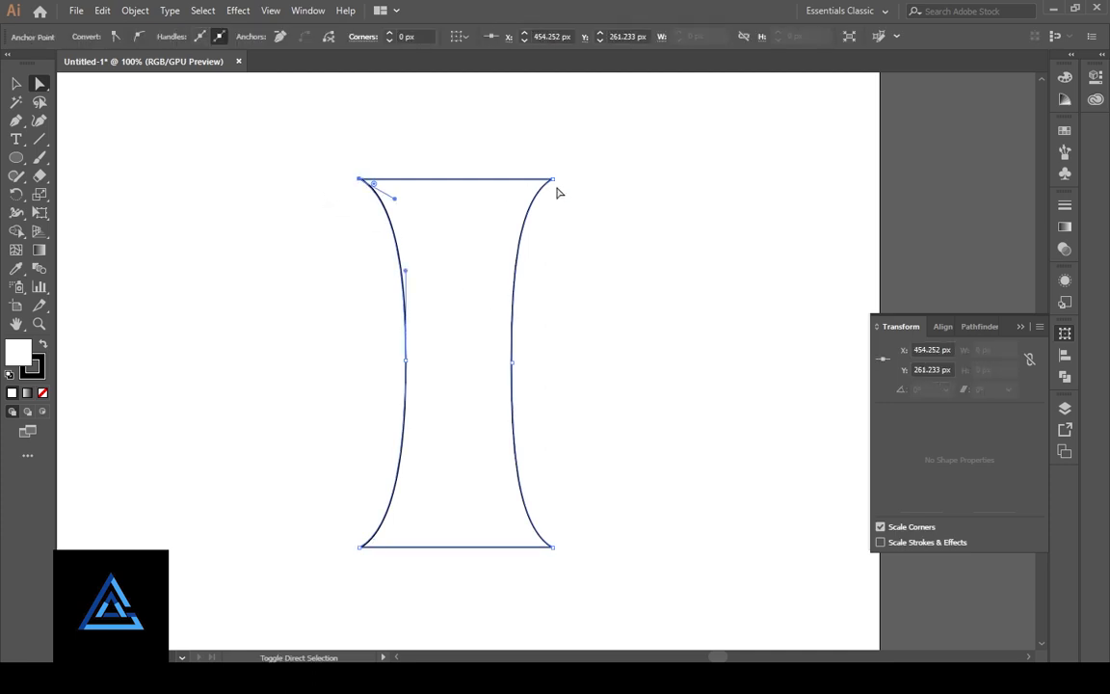
left_click(360, 549, "shift")
key("shift+Left")
key("shift+Left")
key("shift+Left")
left_click(553, 548)
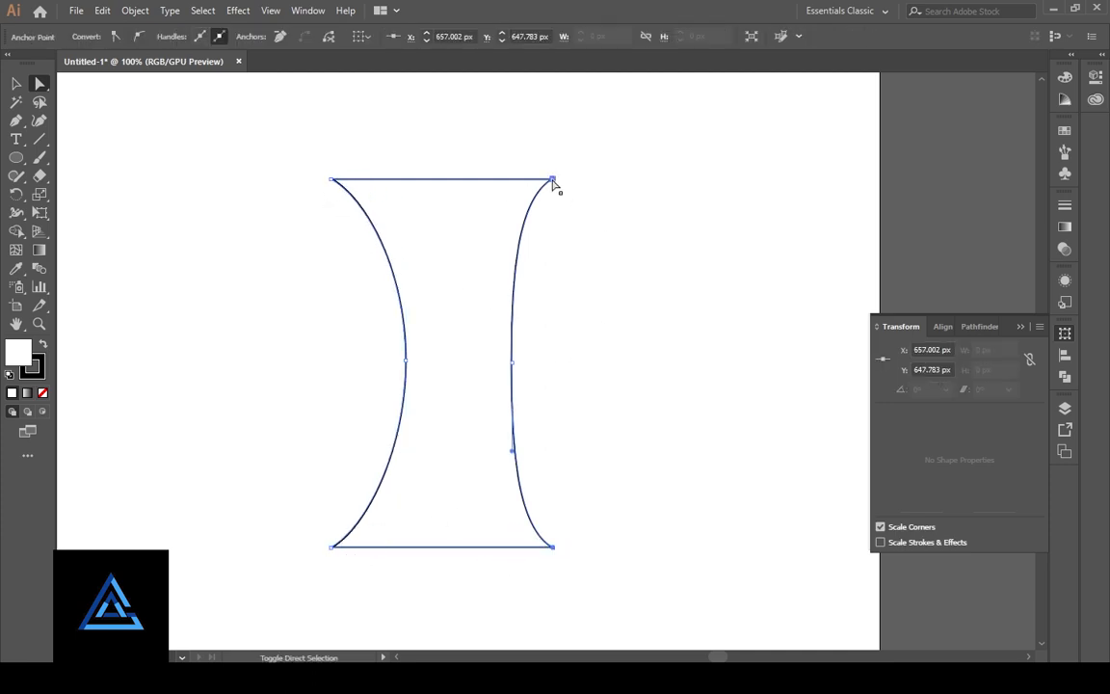
left_click(552, 179, "shift")
key("shift+Right")
key("shift+Right")
key("shift+Right")
left_click(610, 265)
key("ctrl+z")
key("ctrl+z")
key("ctrl+z")
- Move the shape's two right corner anchors 30 px outward
left_click(559, 197)
left_click(552, 179)
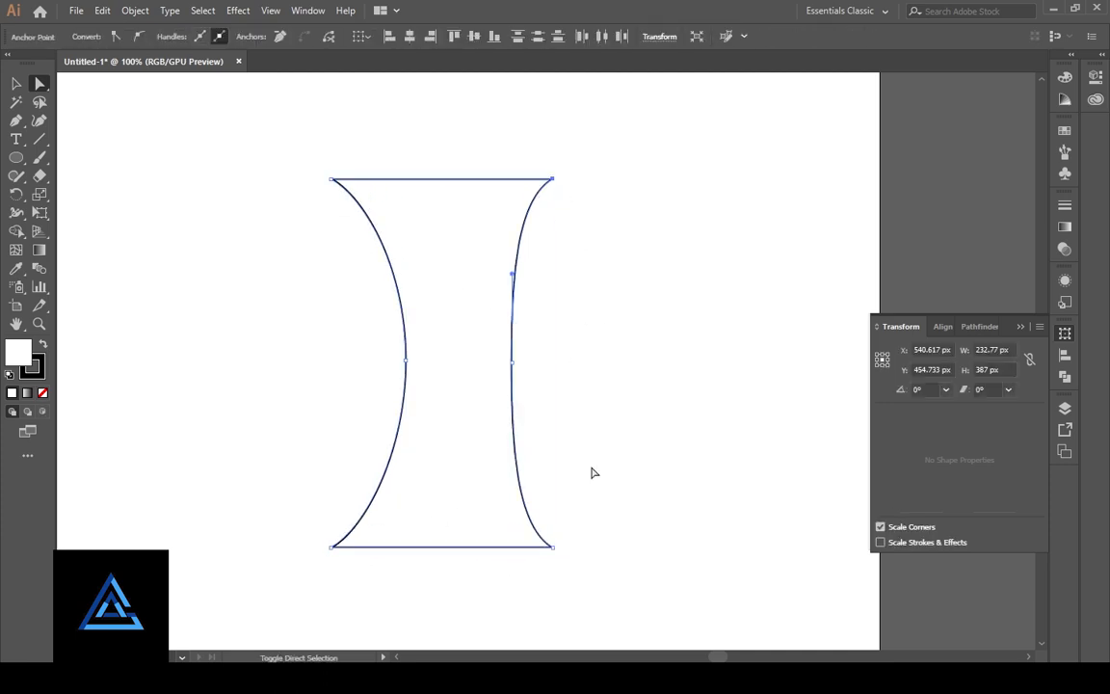
key("shift+Right")
key("shift+Right")
key("shift+Right")
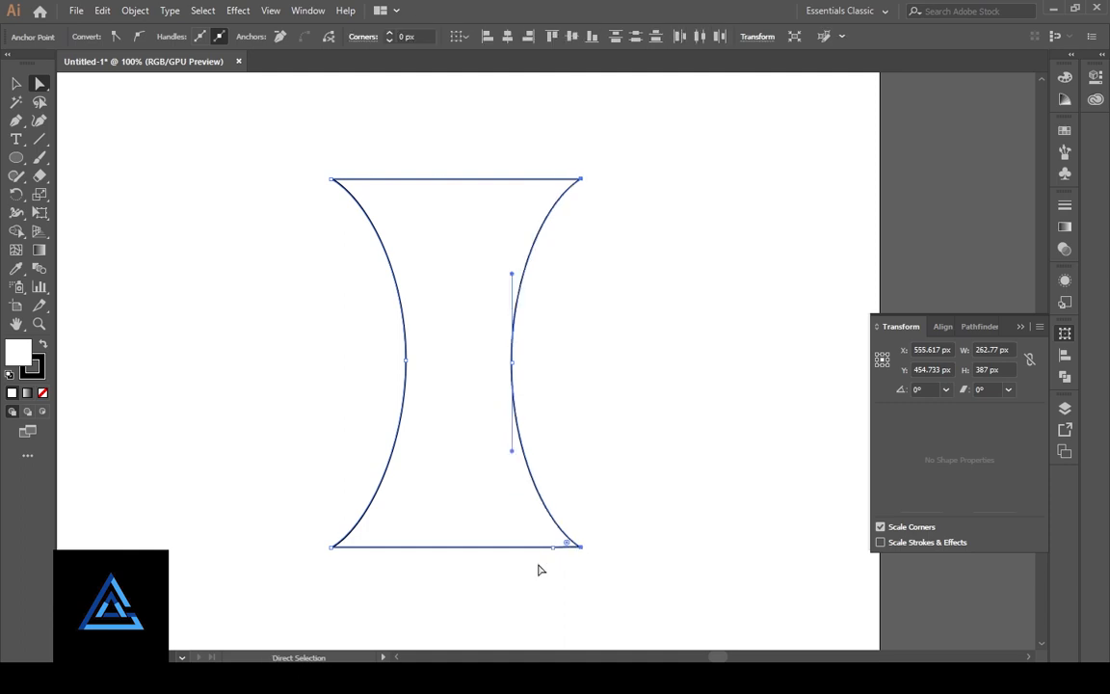
left_click(541, 571)
- Move the middle anchor of the right curved side outward to about X 626 px
left_click(513, 362)
key("Right")
key("Right")
key("Right")
key("shift+Right")
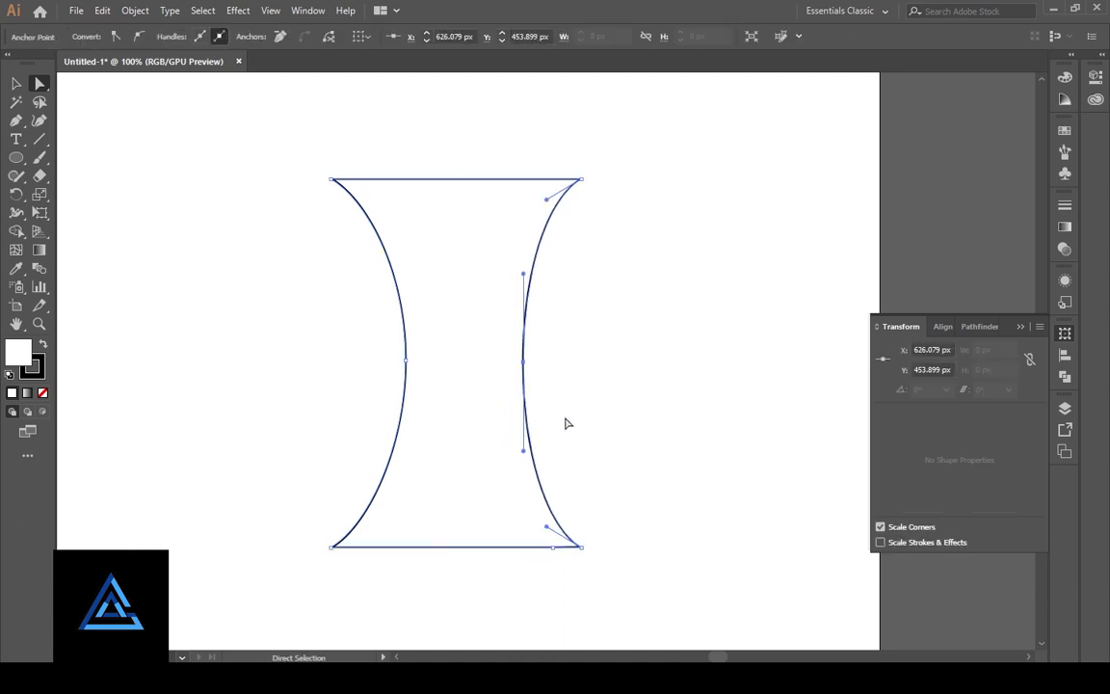
- Move the middle anchor of the left curved side outward to about X 490 px
left_click(405, 363)
key("shift+Left")
left_click_drag(411, 368, 413, 375)
left_click(590, 382)
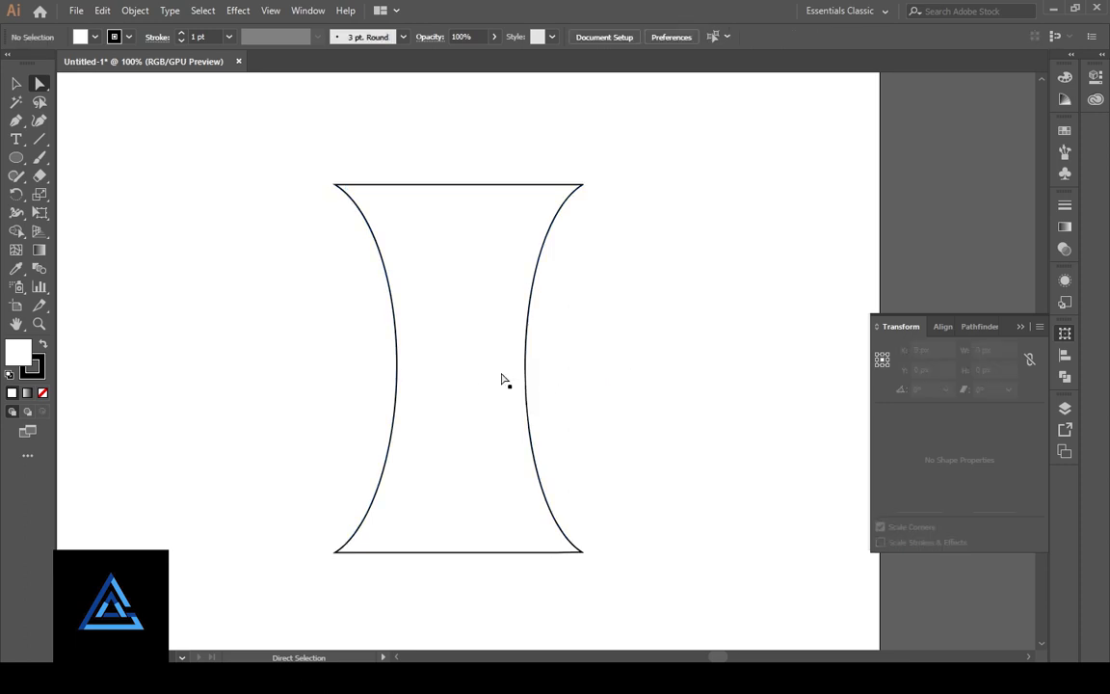
left_click(503, 381)
left_click(622, 381)
left_click(398, 356)
left_click(397, 367)
key("Left")
key("Left")
key("Left")
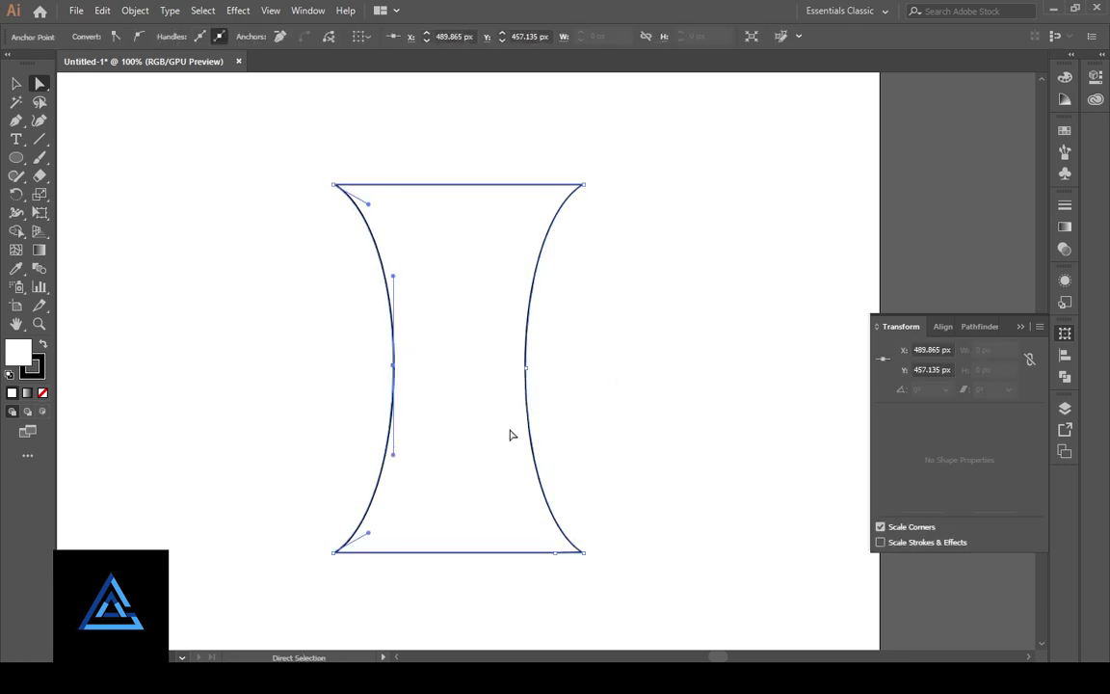
left_click(592, 421)
scroll(591, 425, "down", 1)
key("ctrl+minus")
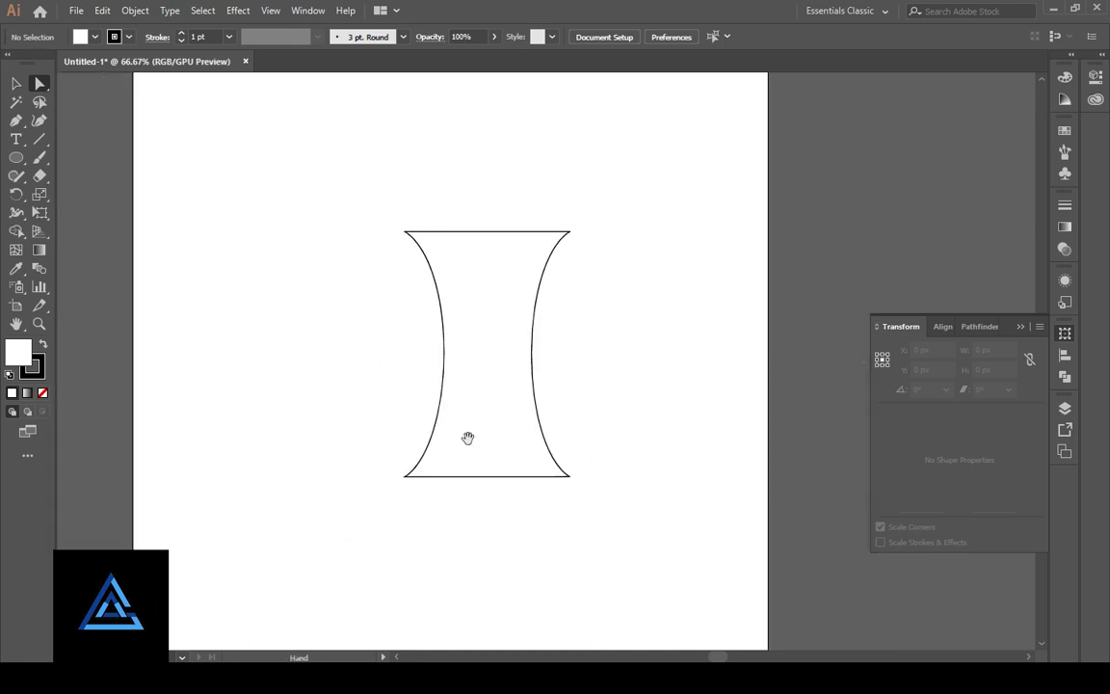
left_click_drag(466, 436, 491, 441)
left_click(473, 346)
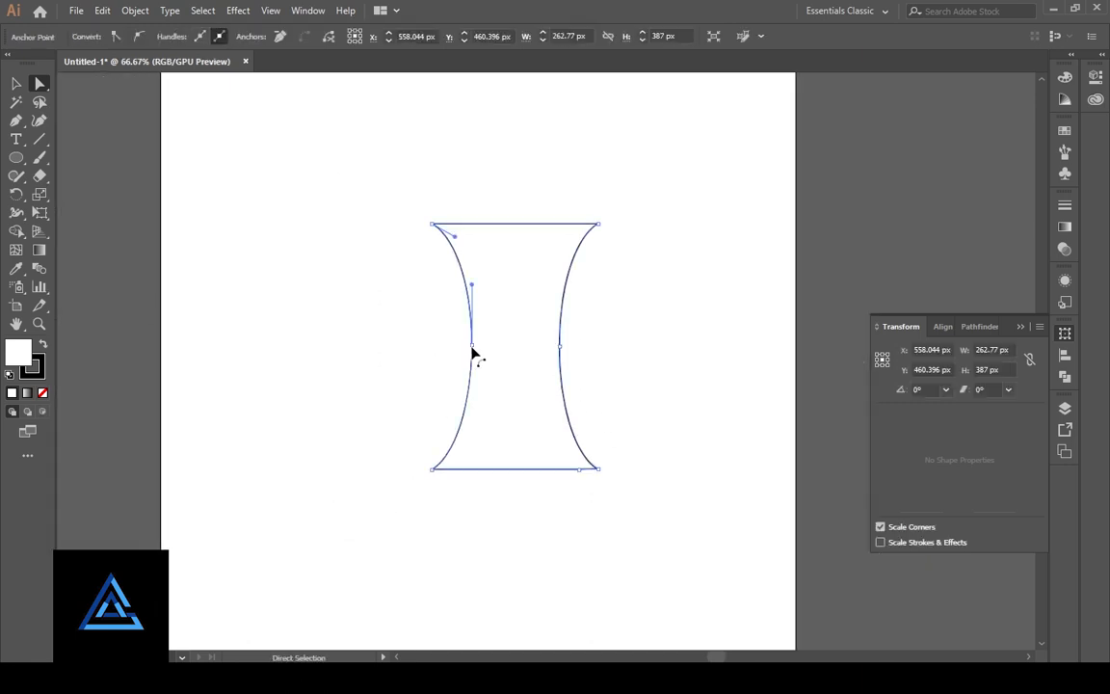
left_click(561, 351)
left_click(640, 388)
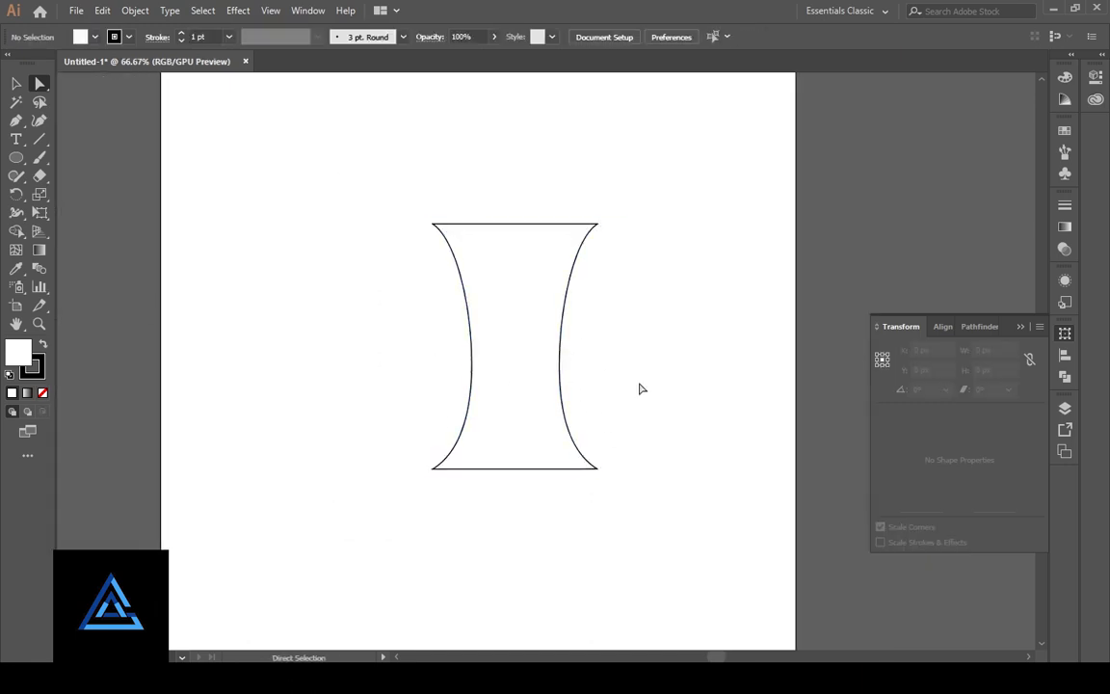
key("ctrl+z")
key("ctrl+z")
left_click(650, 426)
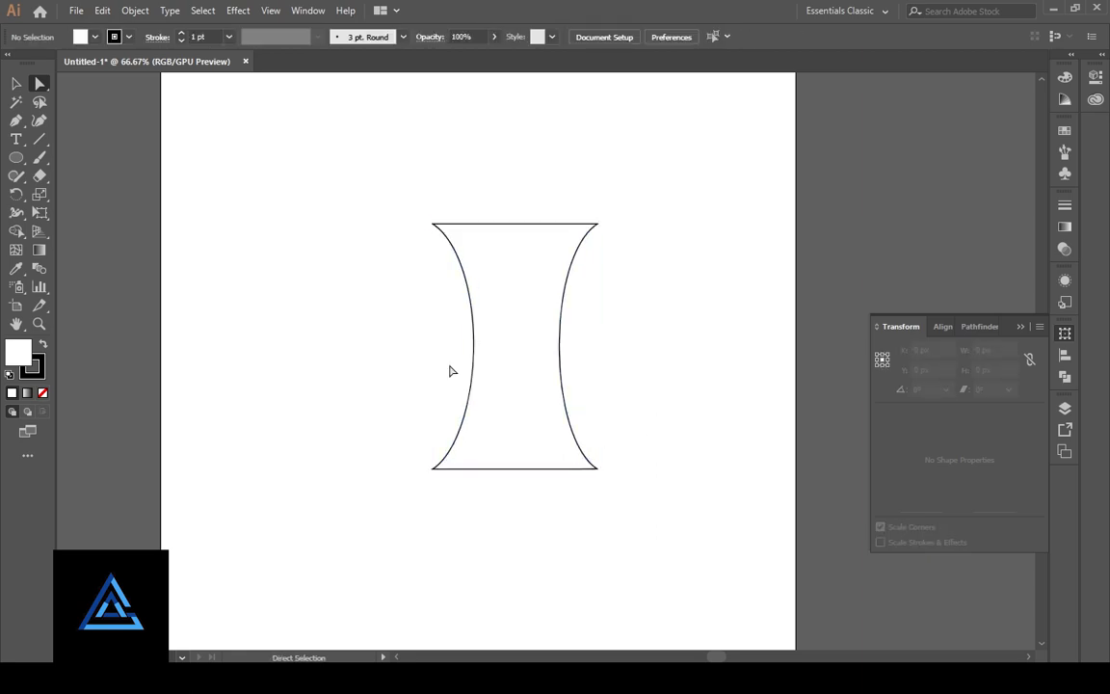
- Nudge the left curved side's middle anchor 6 px outward
left_click(472, 345)
key("Left")
key("Left")
key("Left")
key("Left")
key("Left")
key("Left")
- Nudge the right curved side's middle anchor 6 px outward and deselect the shape
left_click(560, 345)
key("Right")
key("Right")
key("Right")
key("Right")
key("Right")
key("Right")
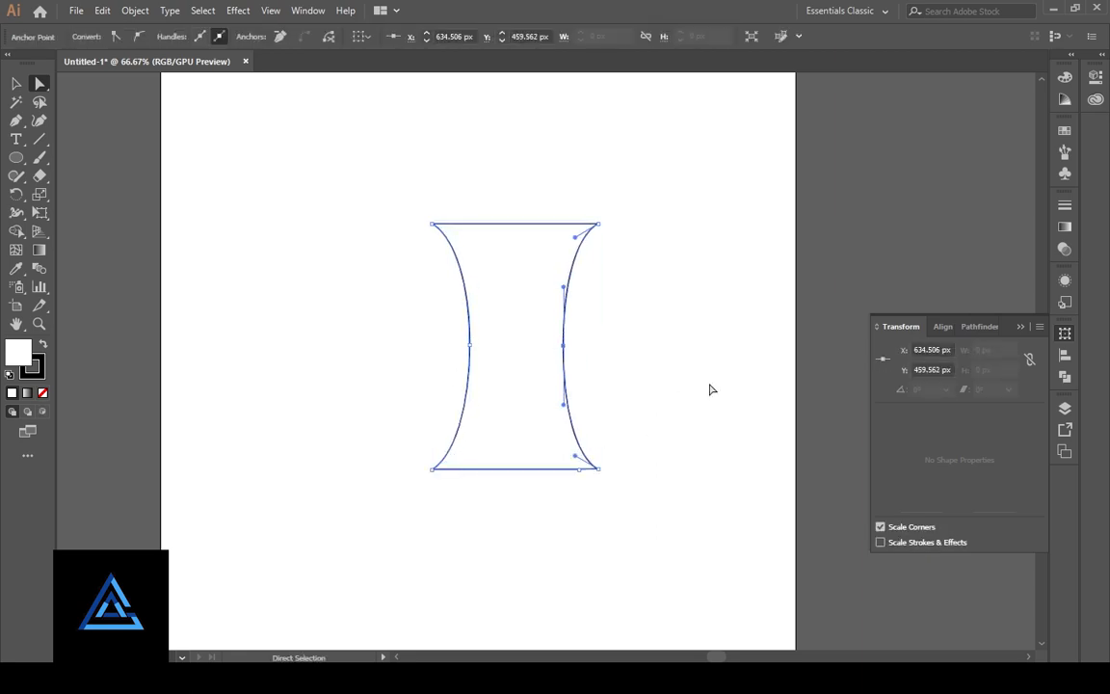
left_click(711, 390)
- Draw a horizontal line segment extending left from the pillar's base and a diagonal from its upper-left corner down to that baseline
left_click_drag(532, 397, 446, 367)
left_click(39, 139)
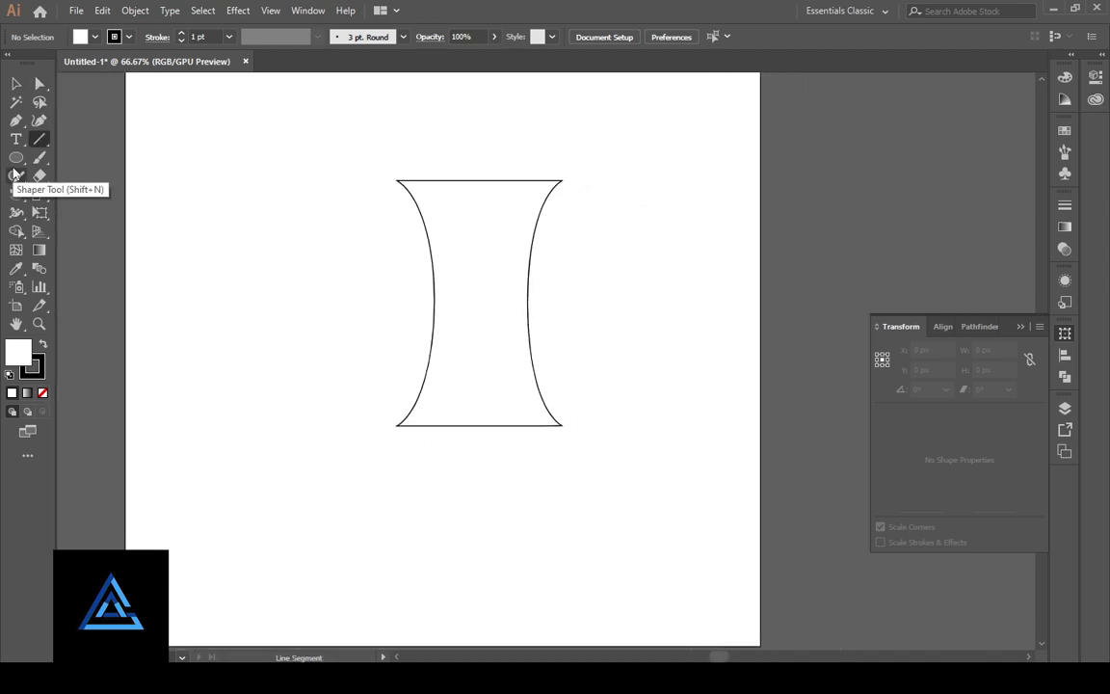
left_click(39, 141)
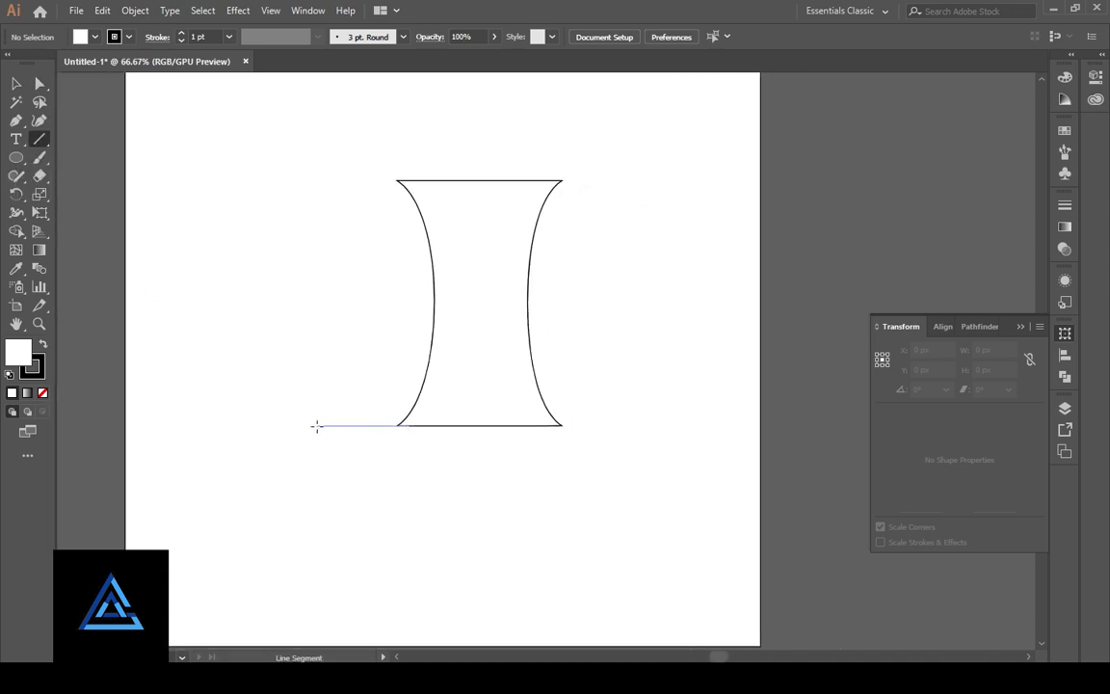
left_click_drag(146, 430, 145, 426)
left_click_drag(397, 180, 158, 431)
left_click(17, 83)
left_click(334, 498)
- Move the diagonal's lower endpoint inward along the baseline to make the diagonal steeper, and deselect it
left_click_drag(337, 380, 459, 421)
key("ctrl+plus")
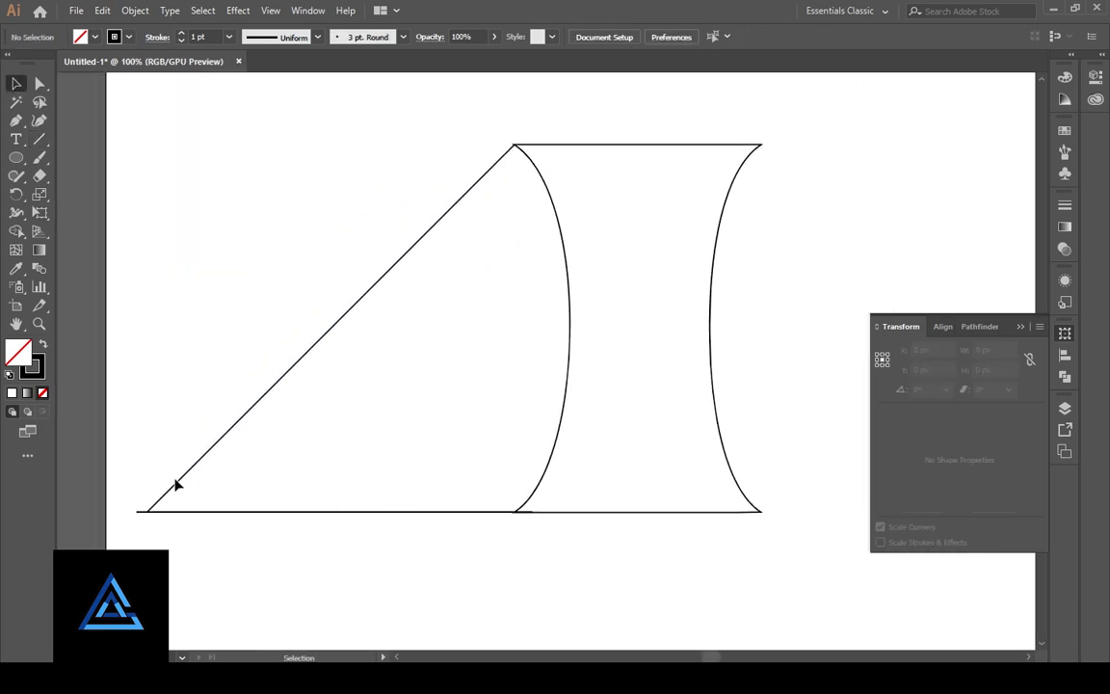
key("a")
left_click(148, 513)
left_click(147, 515)
left_click_drag(149, 512, 237, 512)
left_click(333, 559)
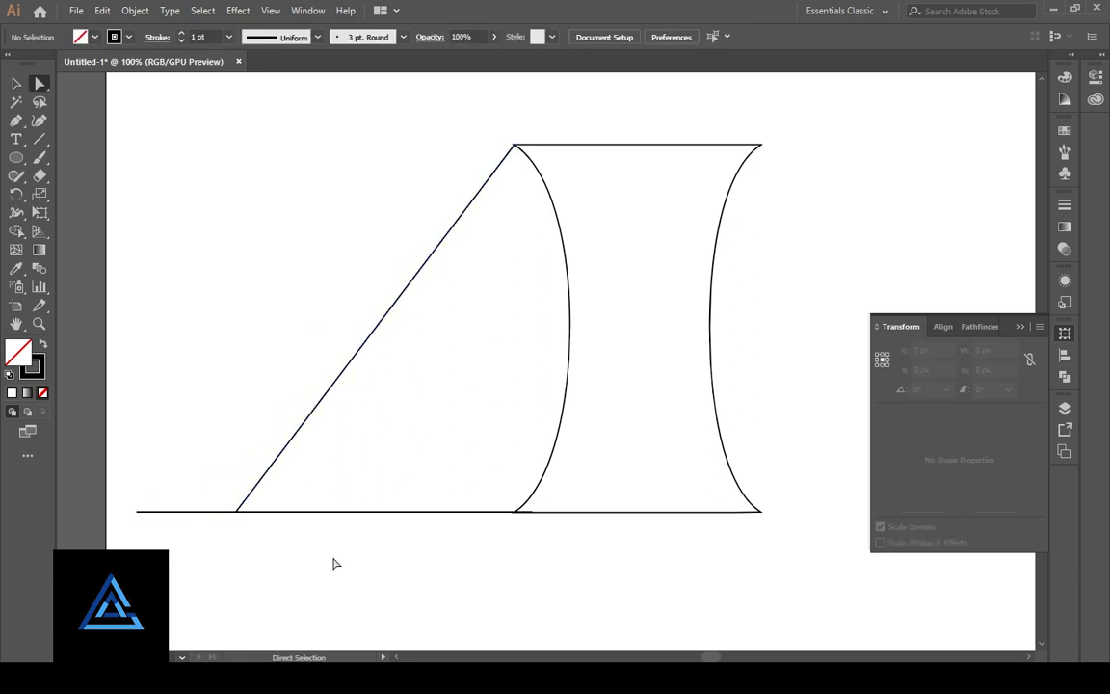
- Draw a closed curved band with the Pen tool beside the pillar's left side, from the upper diagonal to a tip near the baseline
left_click(16, 122)
left_click(503, 160)
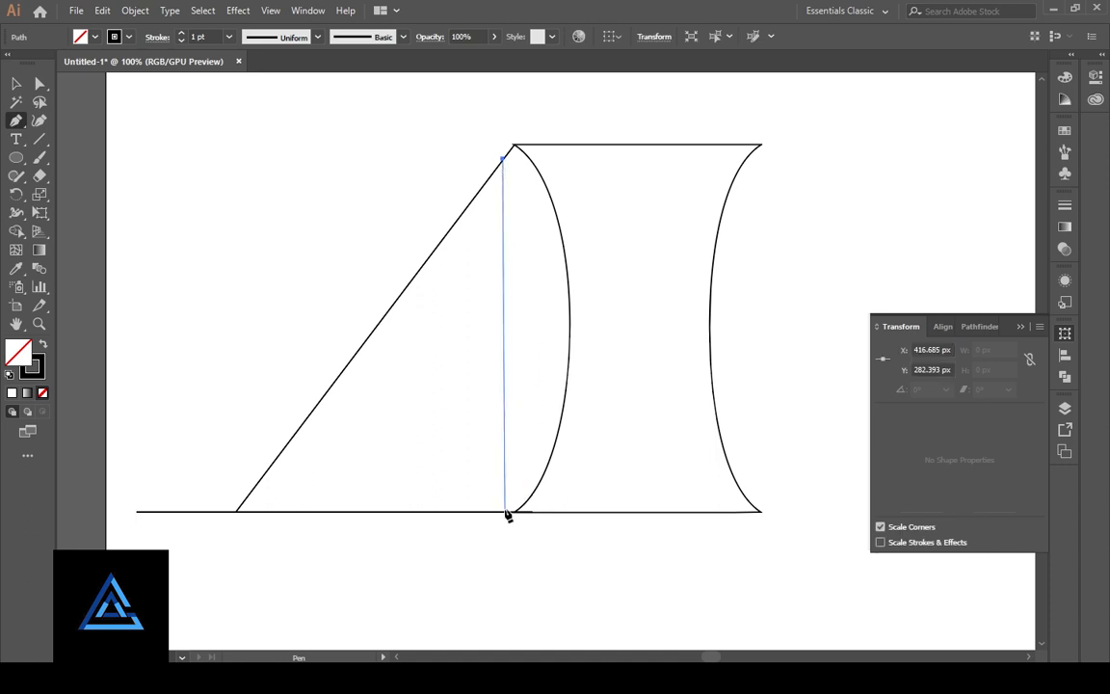
left_click_drag(501, 511, 399, 557)
left_click(500, 330)
scroll(505, 328, "up", 3)
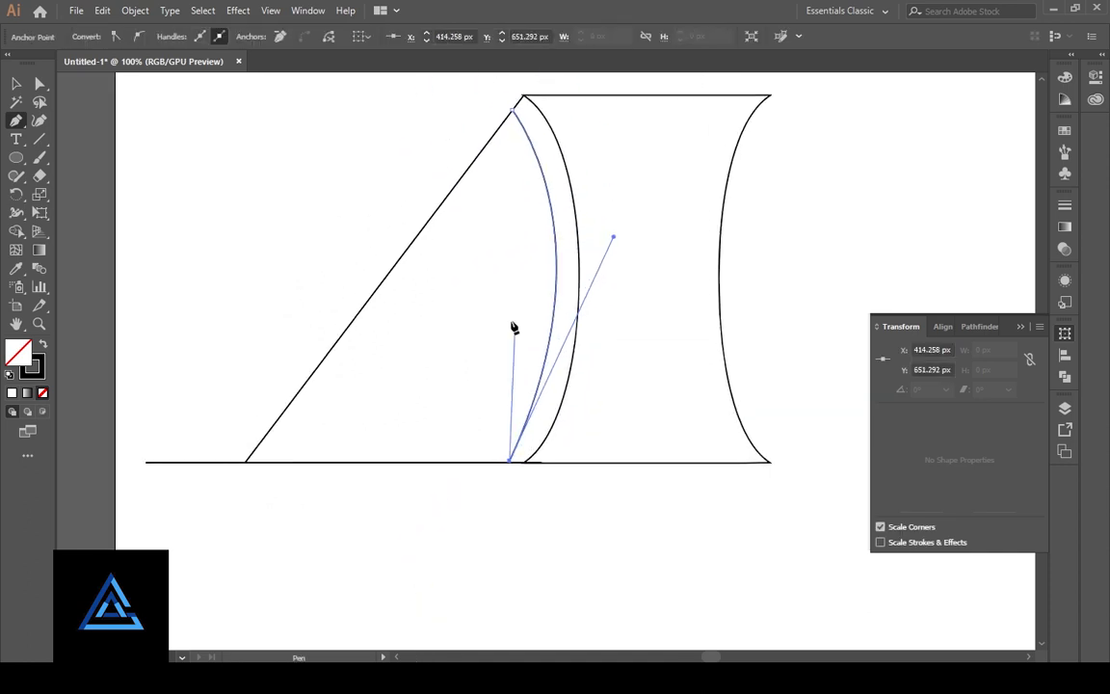
left_click_drag(493, 136, 409, 366)
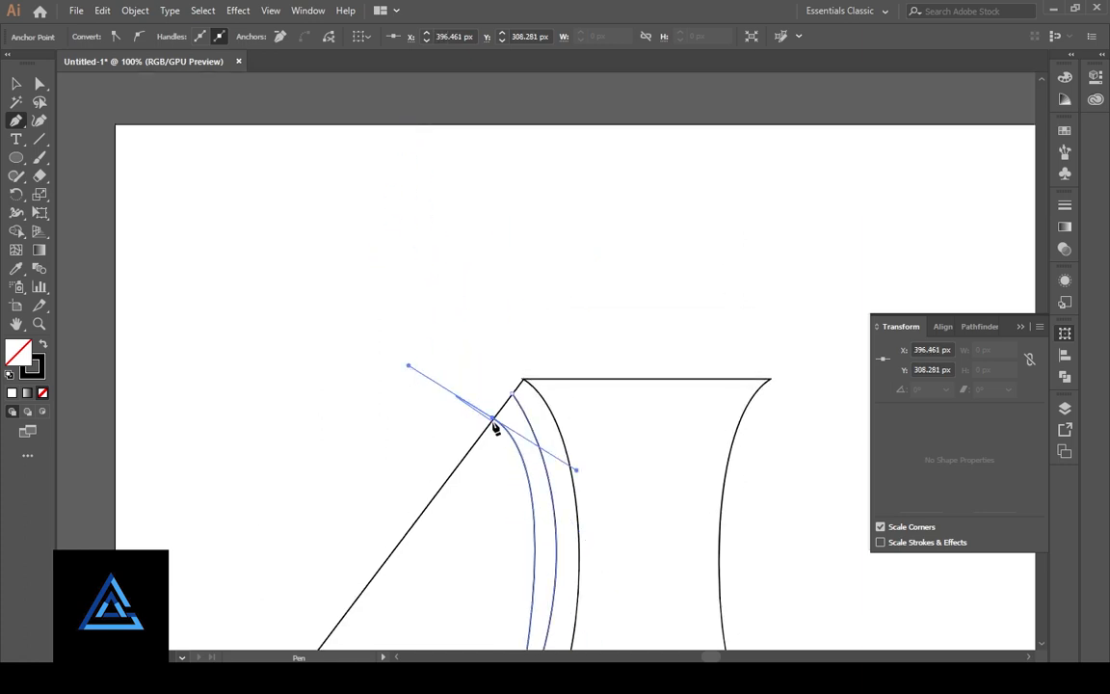
left_click(513, 394)
- Move the band's lower anchor on the diagonal slightly down along that line
scroll(585, 461, "down", 4)
key("a")
left_click(494, 252)
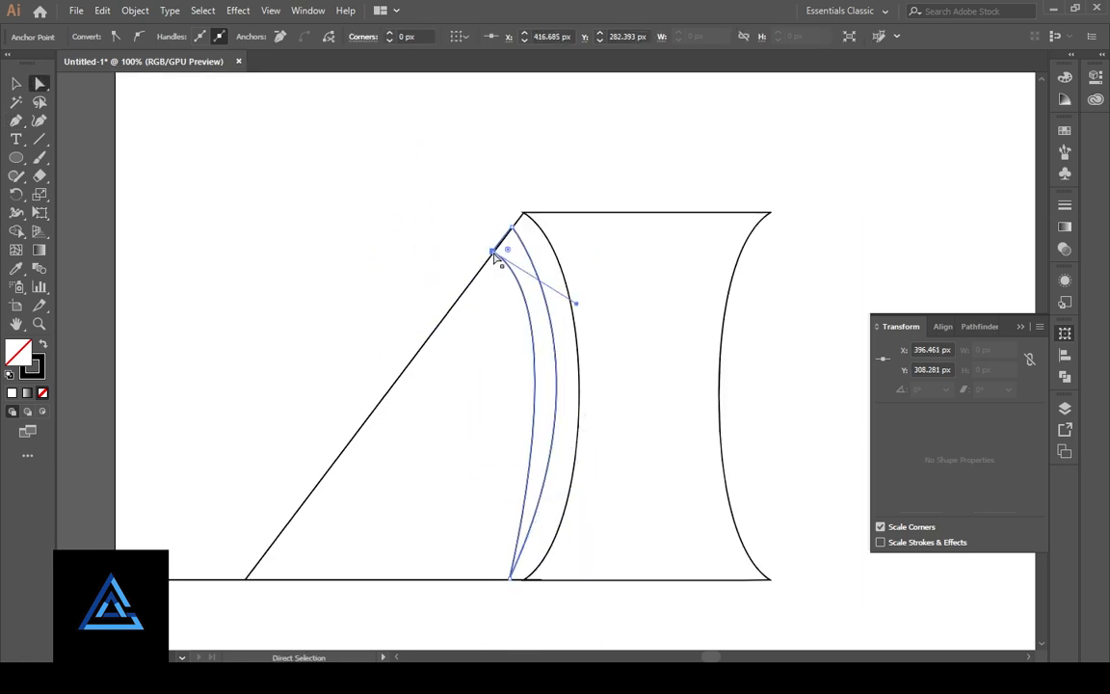
left_click_drag(493, 253, 488, 260)
left_click(489, 318)
- Adjust the direction handles of the band's outer and inner curves so both bow smoothly alongside the pillar
key("ctrl+plus")
left_click_drag(585, 453, 570, 333)
left_click(570, 337)
scroll(664, 285, "up", 2)
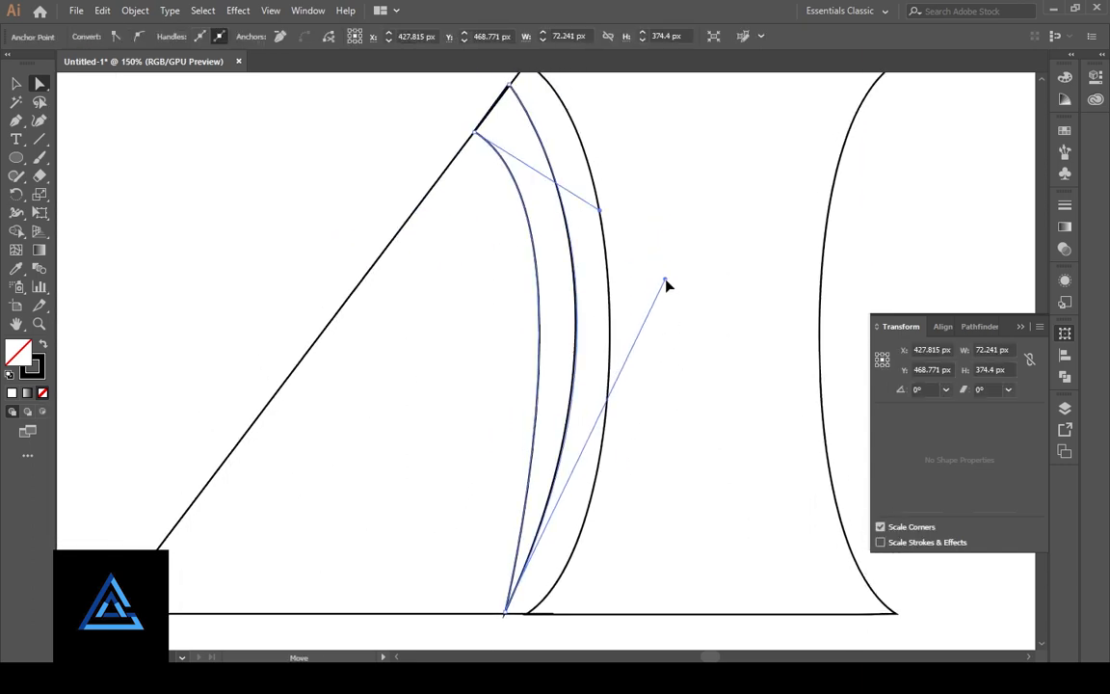
left_click_drag(670, 282, 673, 284)
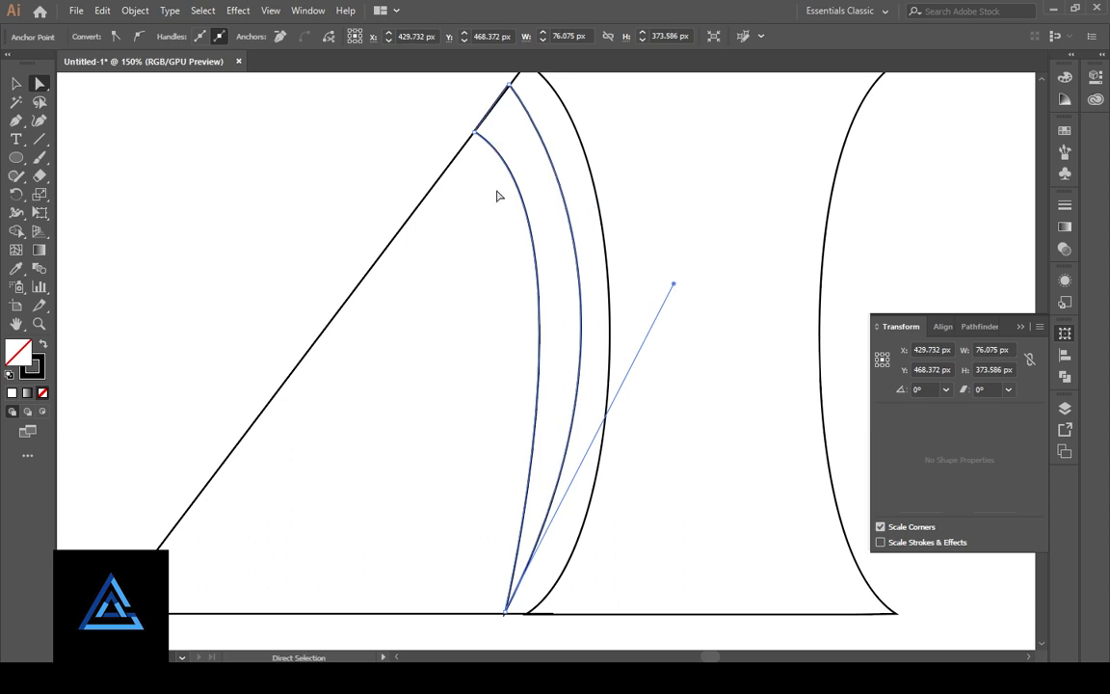
left_click(475, 132)
left_click_drag(596, 206, 617, 263)
left_click(461, 357)
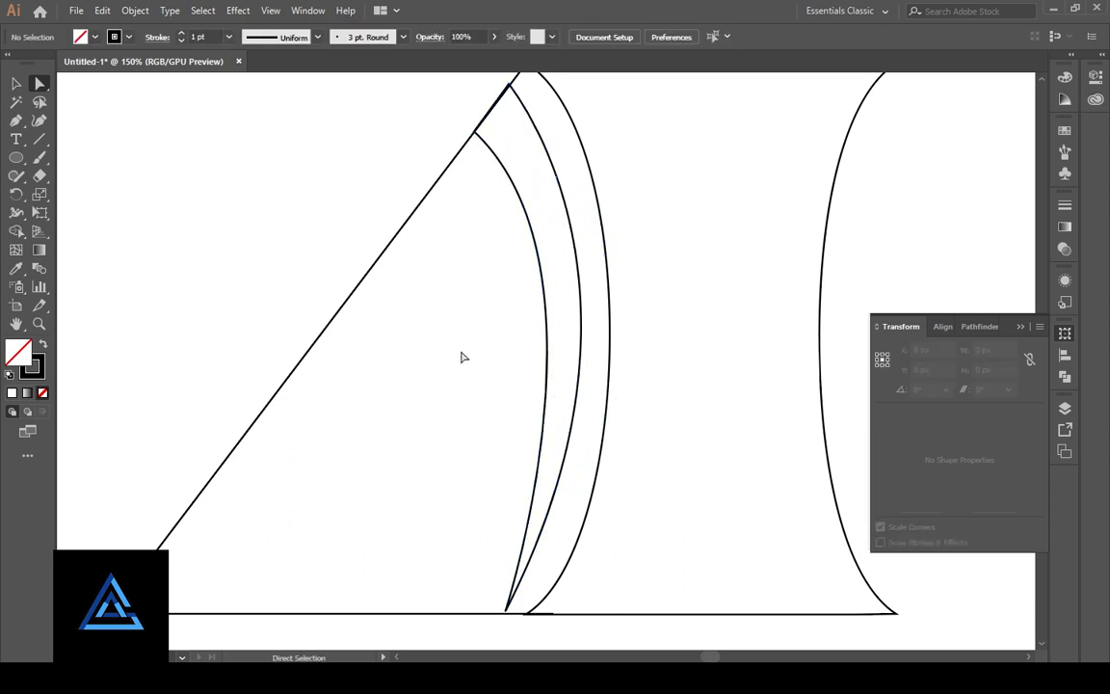
- Nudge the band's uppermost anchor slightly downward to align it with the diagonal
left_click(515, 94)
key("ctrl+plus")
left_click_drag(546, 372, 546, 377)
left_click(589, 491)
- Align the band's pointed lower tip with the baseline
left_click_drag(612, 564, 613, 341)
key("ctrl+minus")
key("ctrl+minus")
key("ctrl+minus")
left_click_drag(622, 591, 665, 444)
key("ctrl+plus")
key("ctrl+plus")
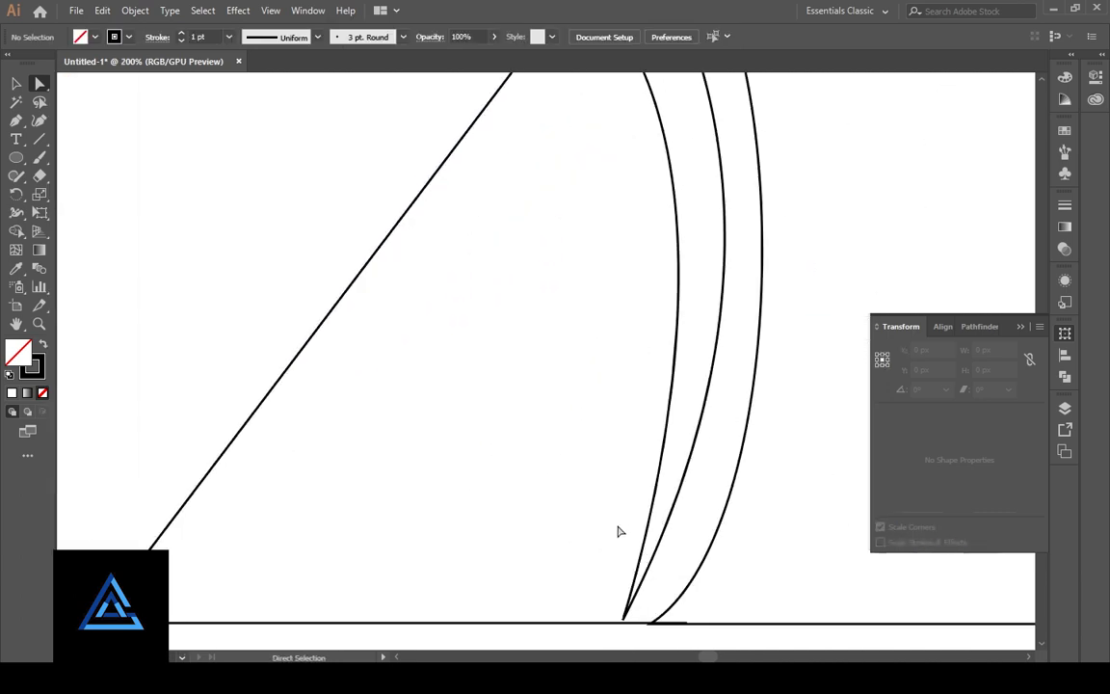
left_click_drag(620, 527, 534, 389)
left_click(579, 411)
key("ctrl+plus")
key("ctrl+plus")
key("ctrl+plus")
key("ctrl+plus")
key("ctrl+plus")
left_click(630, 441)
key("ctrl+minus")
key("ctrl+minus")
key("ctrl+minus")
key("ctrl+minus")
key("ctrl+minus")
key("ctrl+minus")
key("ctrl+minus")
left_click_drag(612, 382, 626, 416)
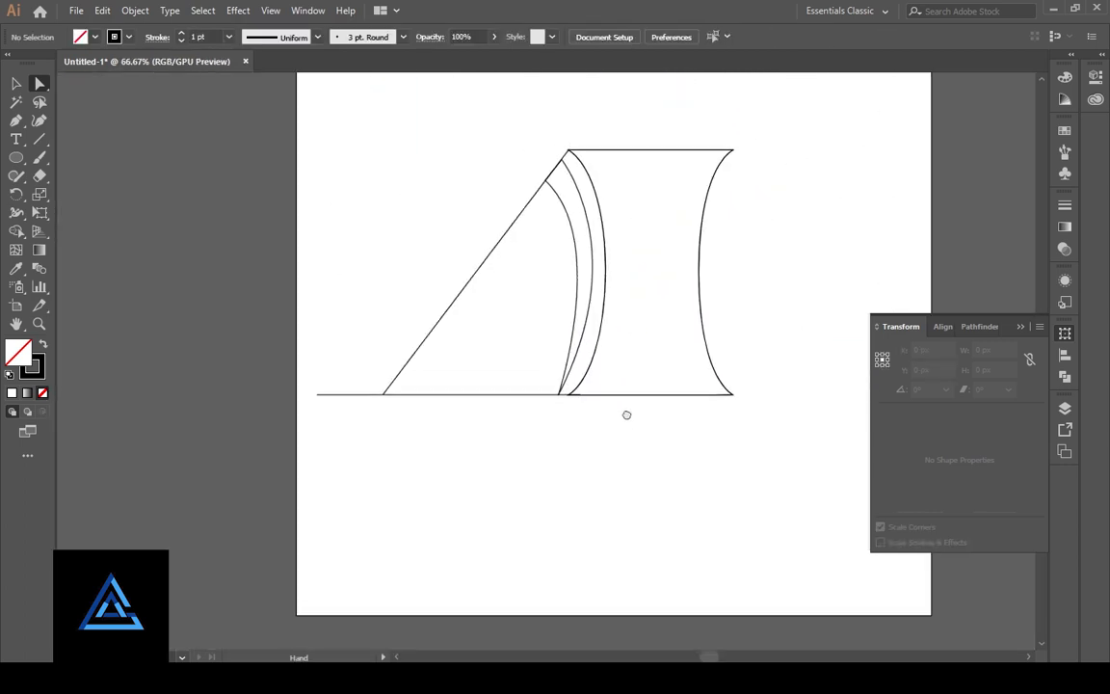
- Draw a small closed crescent with the Pen tool in the corner between the diagonal and the baseline
left_click(16, 86)
left_click(587, 332)
key("ctrl+plus")
key("ctrl+plus")
key("ctrl+plus")
left_click_drag(420, 534, 623, 309)
left_click(17, 122)
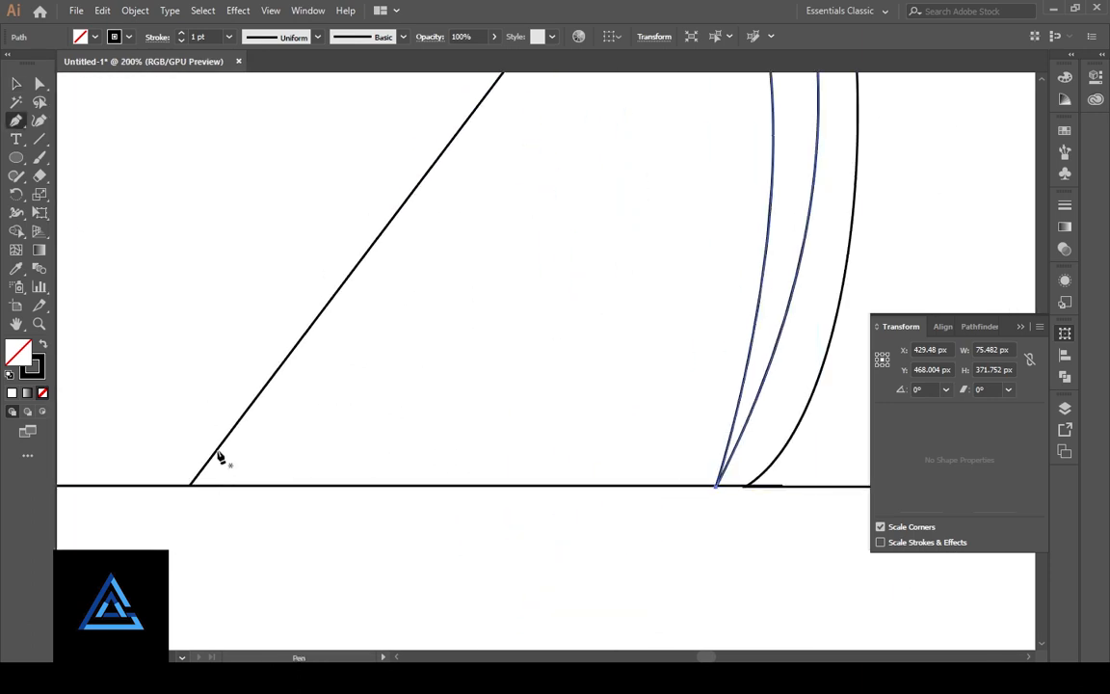
left_click(224, 439)
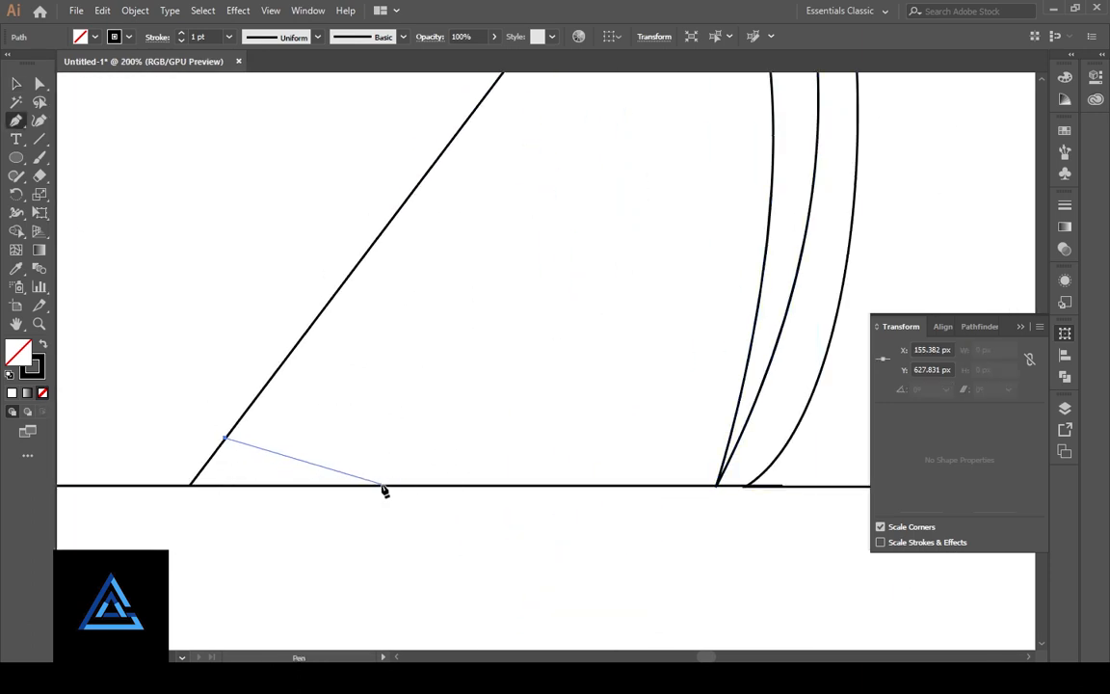
left_click_drag(380, 482, 446, 555)
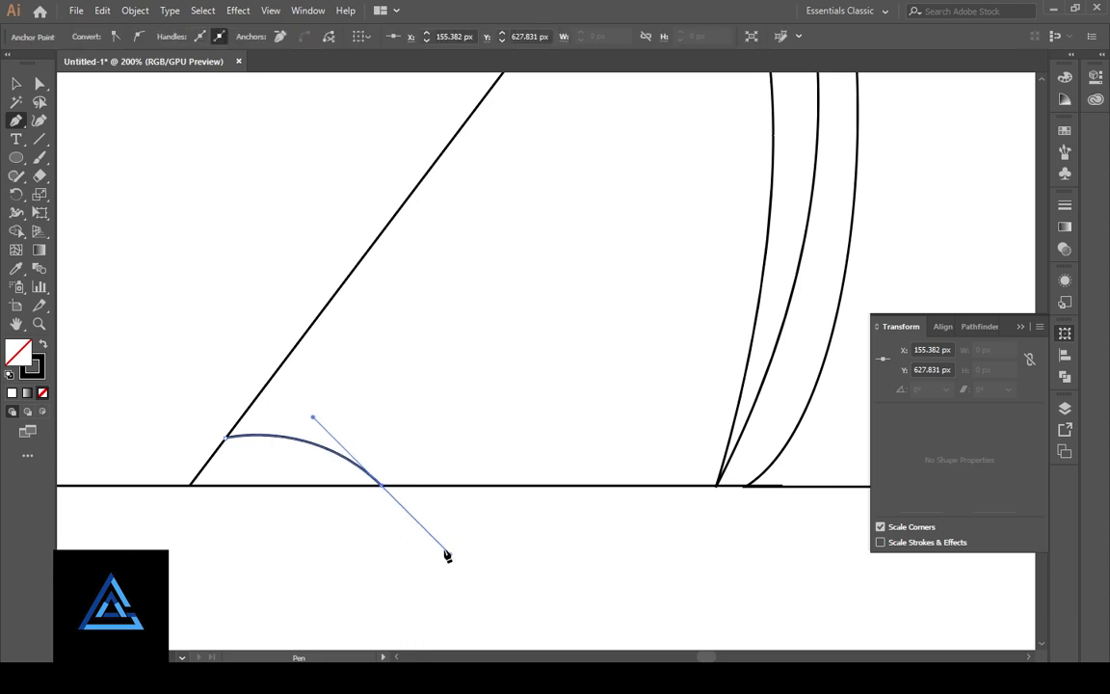
left_click(380, 484)
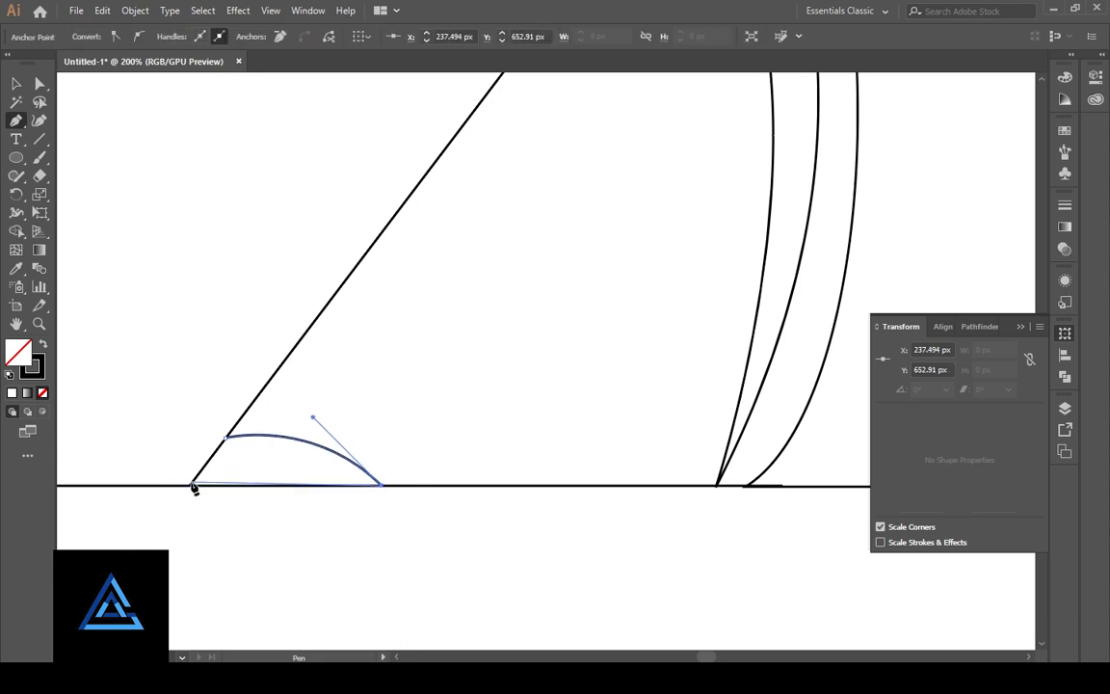
left_click_drag(192, 483, 117, 528)
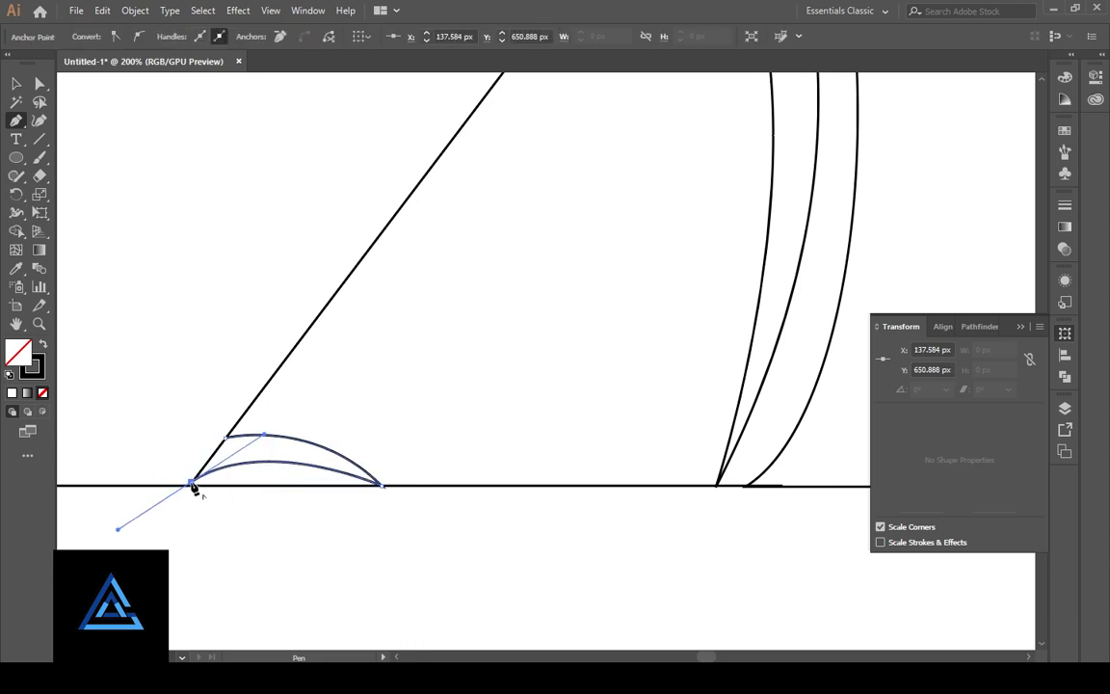
key("v")
left_click(330, 558)
- Swap the fill and stroke of the small corner crescent to make it solid black without an outline
scroll(330, 558, "up", 2)
scroll(545, 441, "down", 1)
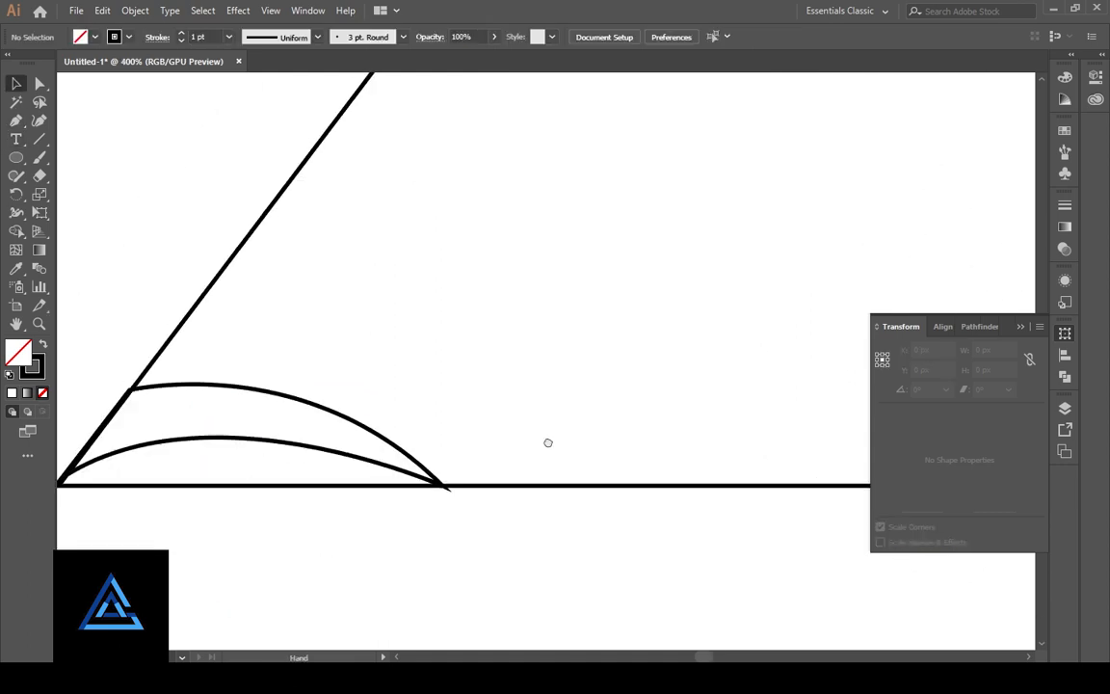
scroll(704, 436, "right", 2)
key("a")
left_click(302, 496)
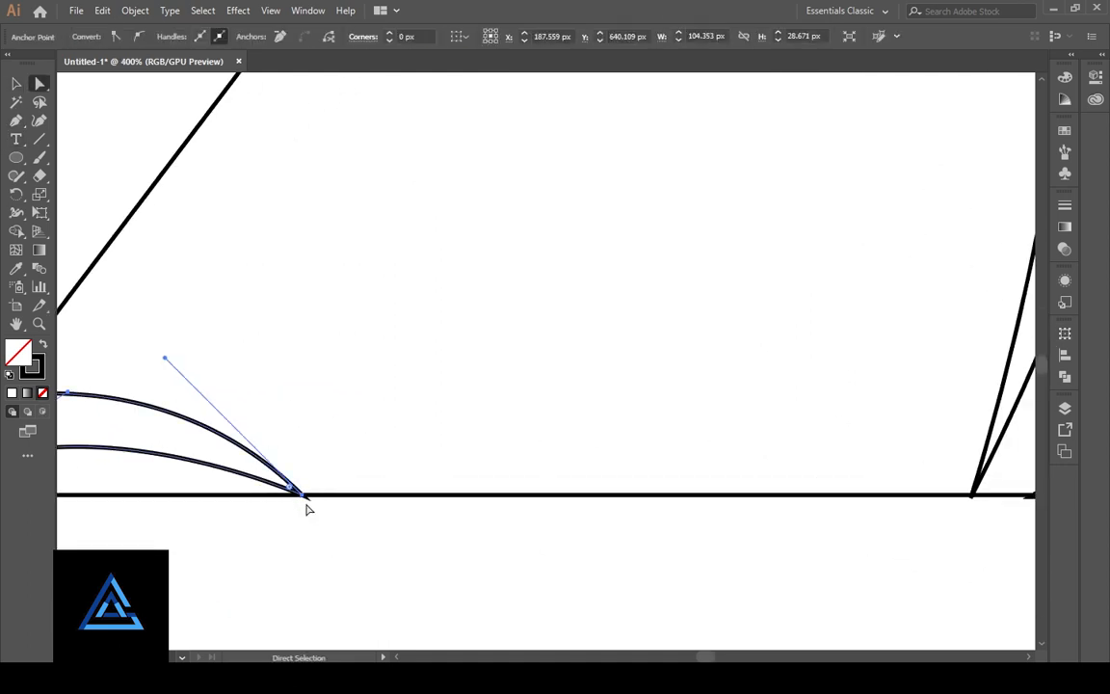
left_click(42, 343)
left_click(322, 396)
key("ctrl+minus")
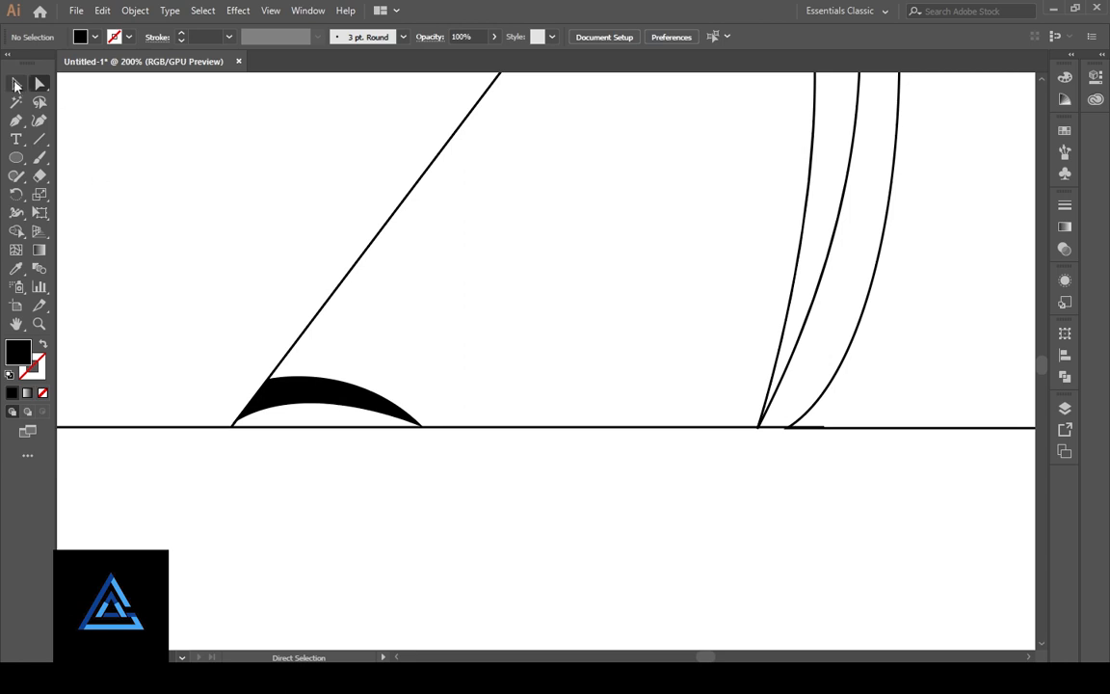
- Swap the tall band's fill and stroke to make it solid black, and restore the default of no fill with a black stroke
left_click(779, 362)
left_click(43, 343)
left_click(632, 551)
key("ctrl+plus")
key("ctrl+plus")
key("ctrl+plus")
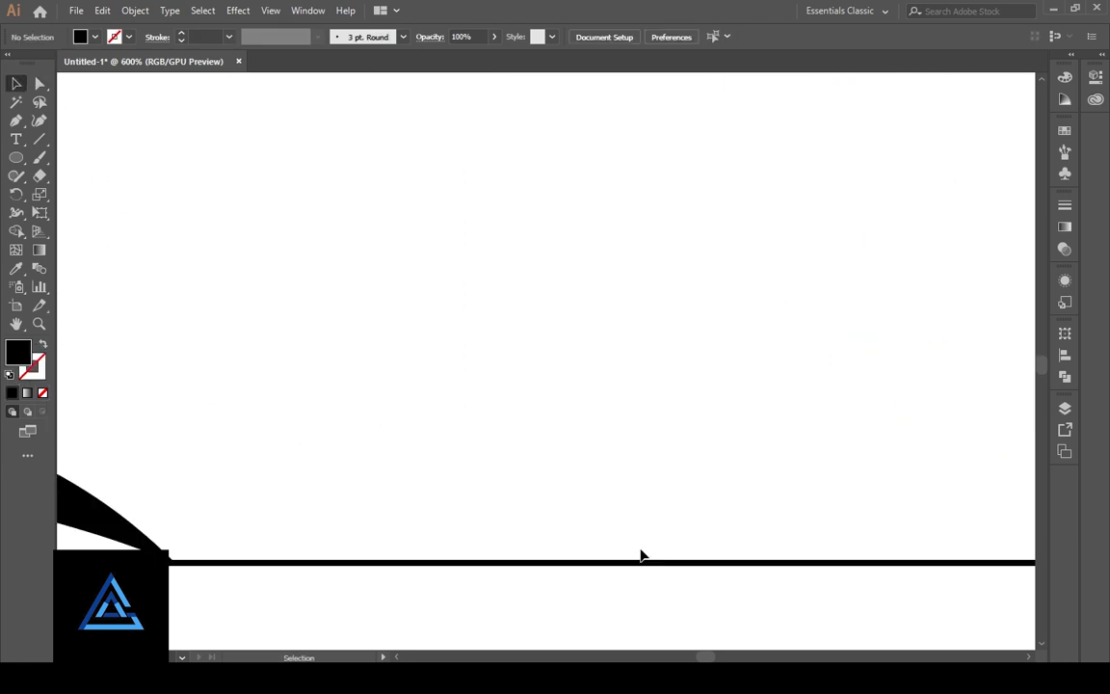
mouse_move(893, 599)
left_mouse_down()
mouse_move(465, 464)
mouse_move(662, 424)
mouse_move(507, 398)
mouse_move(612, 379)
left_mouse_up()
key("shift+x")
key("ctrl+minus")
key("ctrl+minus")
key("ctrl+minus")
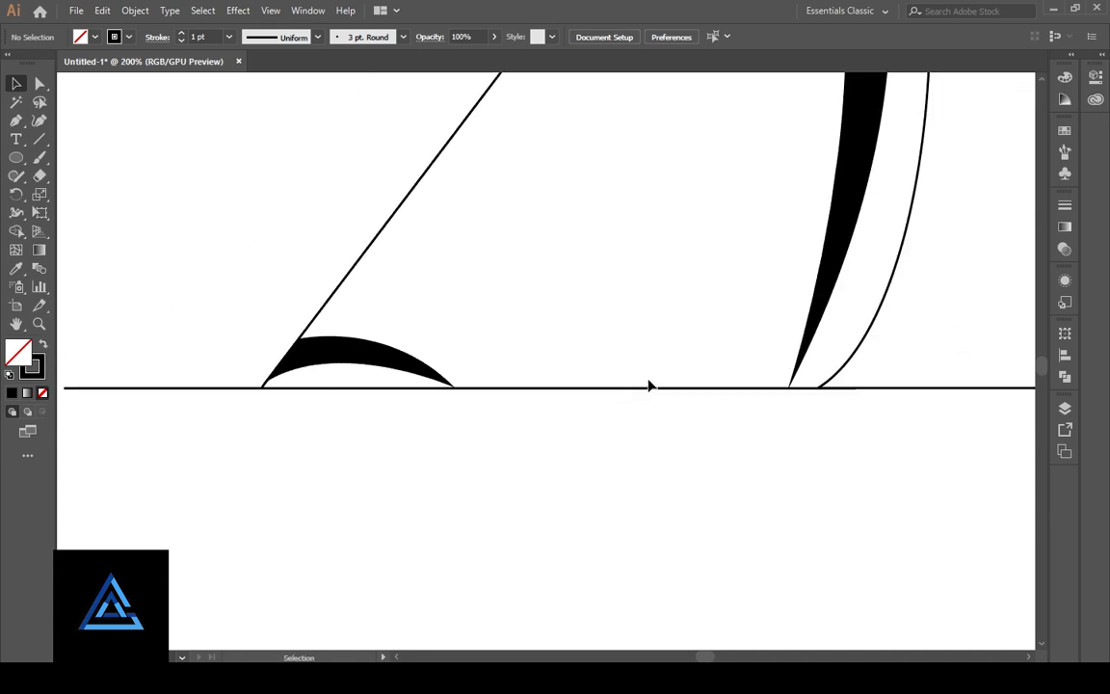
- Fill the concave-sided pillar with black and remove its stroke
left_click(866, 347)
left_click(44, 345)
left_click(35, 371)
left_click(43, 393)
left_click(188, 337)
left_click(336, 356)
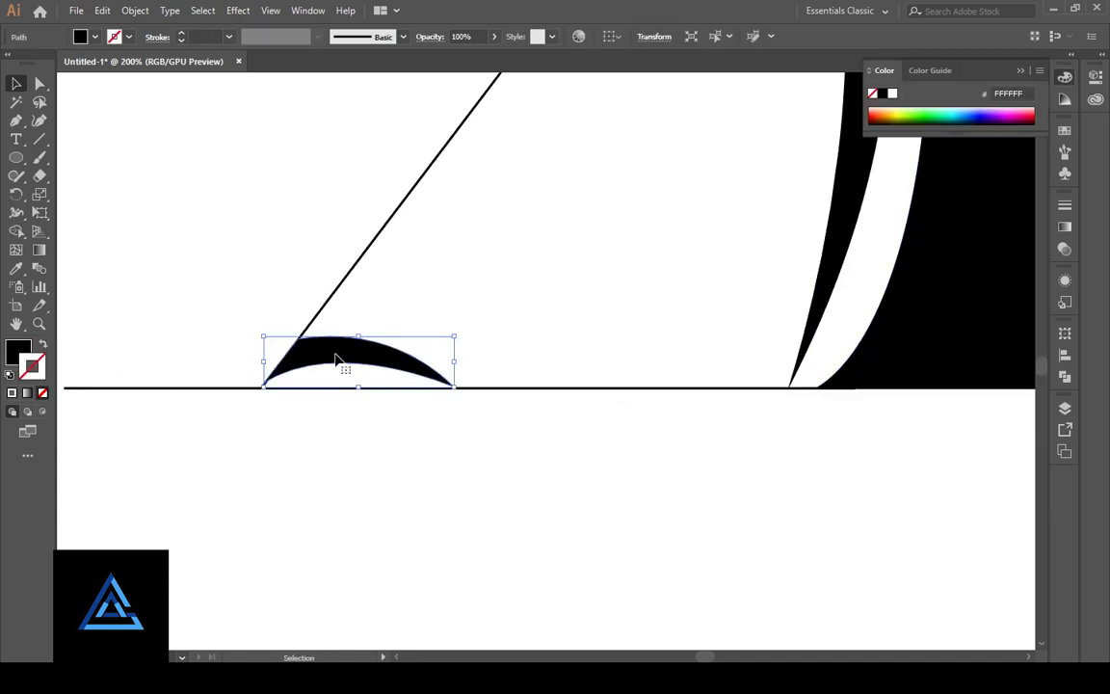
left_click(821, 306)
left_click(723, 470)
mouse_move(735, 480)
left_mouse_down()
mouse_move(492, 500)
mouse_move(659, 480)
left_mouse_up()
key("ctrl+minus")
key("ctrl+minus")
key("ctrl+minus")
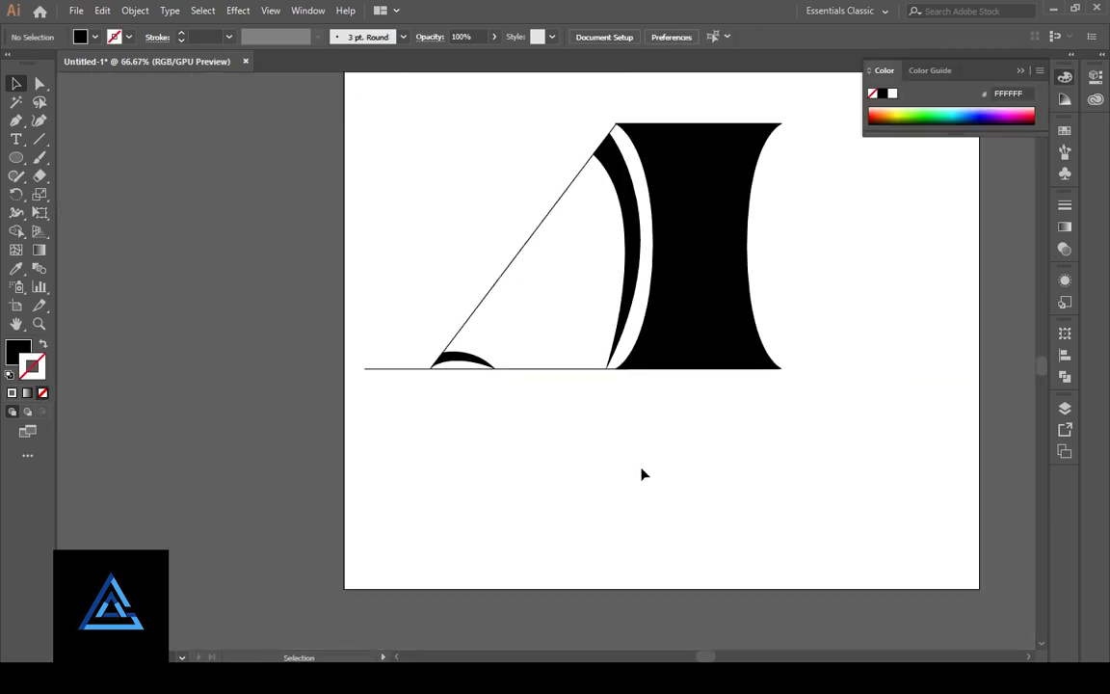
- Set the blend options and blend the outlined corner crescent with the tall band through four intermediate shapes
left_click(135, 10)
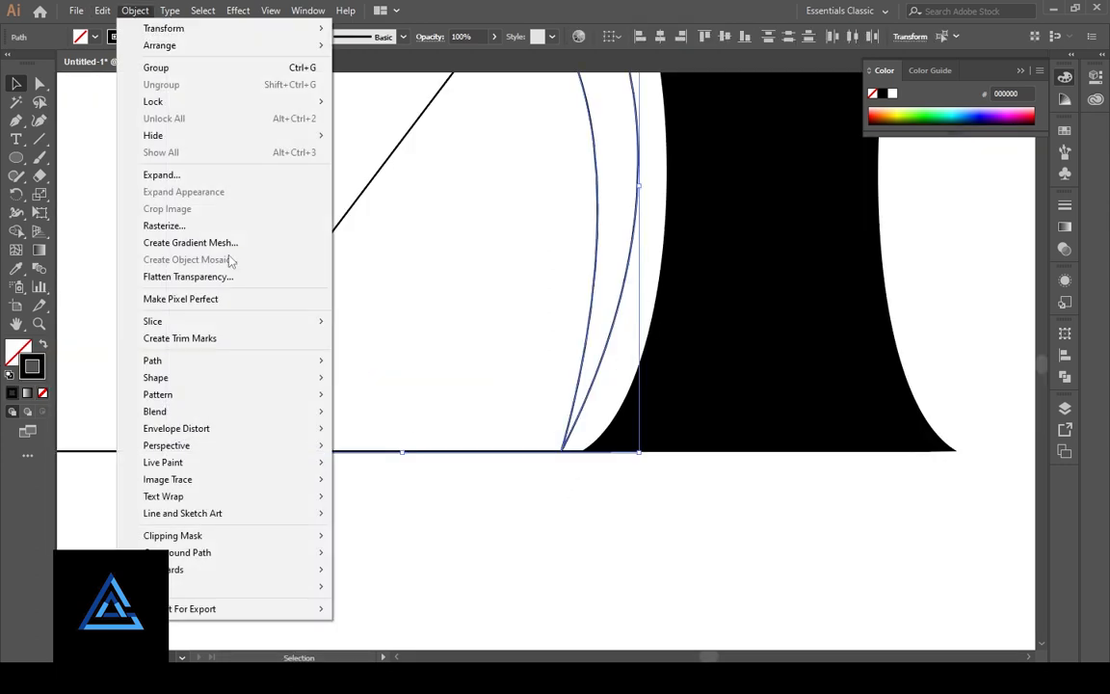
mouse_move(304, 416)
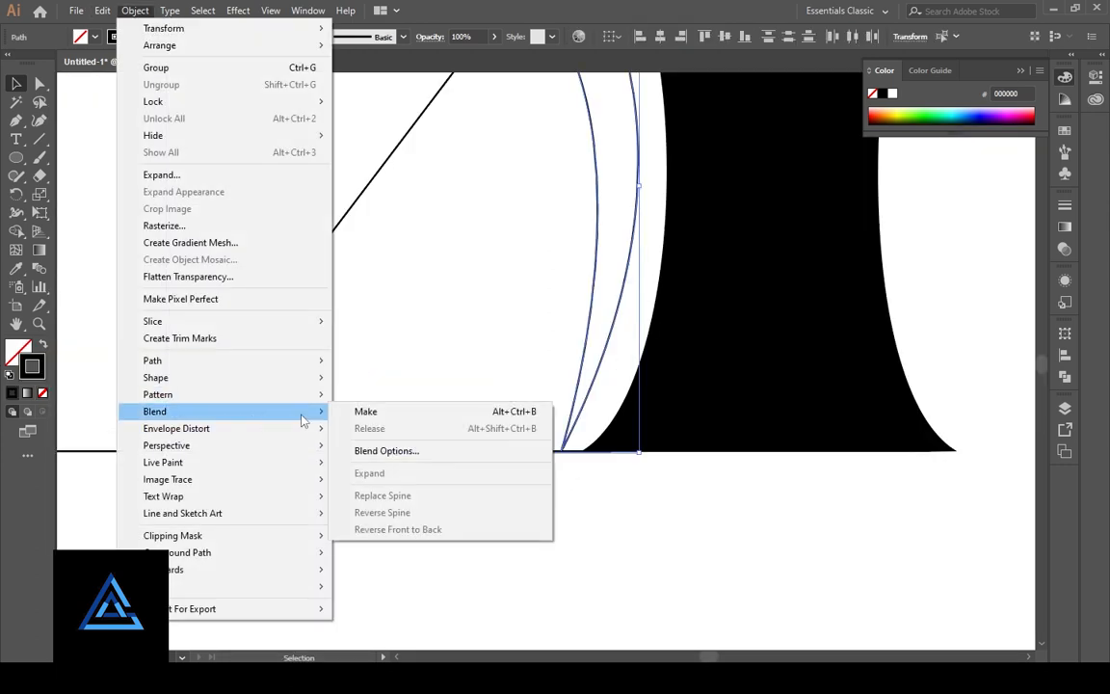
left_click(384, 448)
left_click(936, 420)
left_click(925, 405)
left_click(952, 492)
left_click(135, 10)
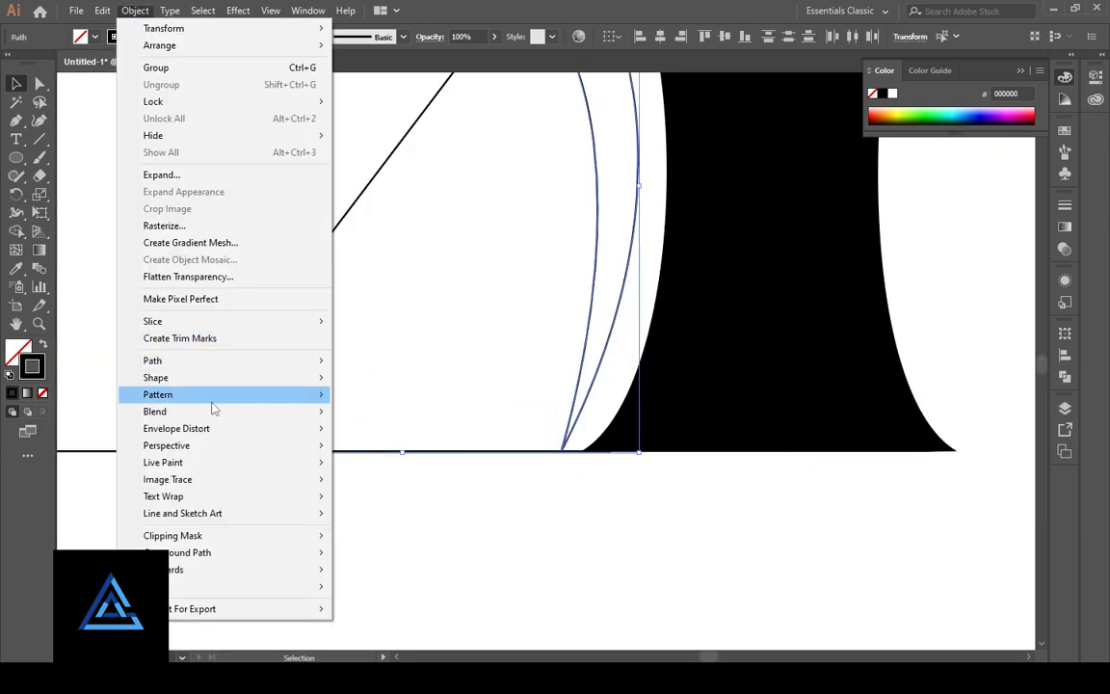
left_click(383, 412)
key("a")
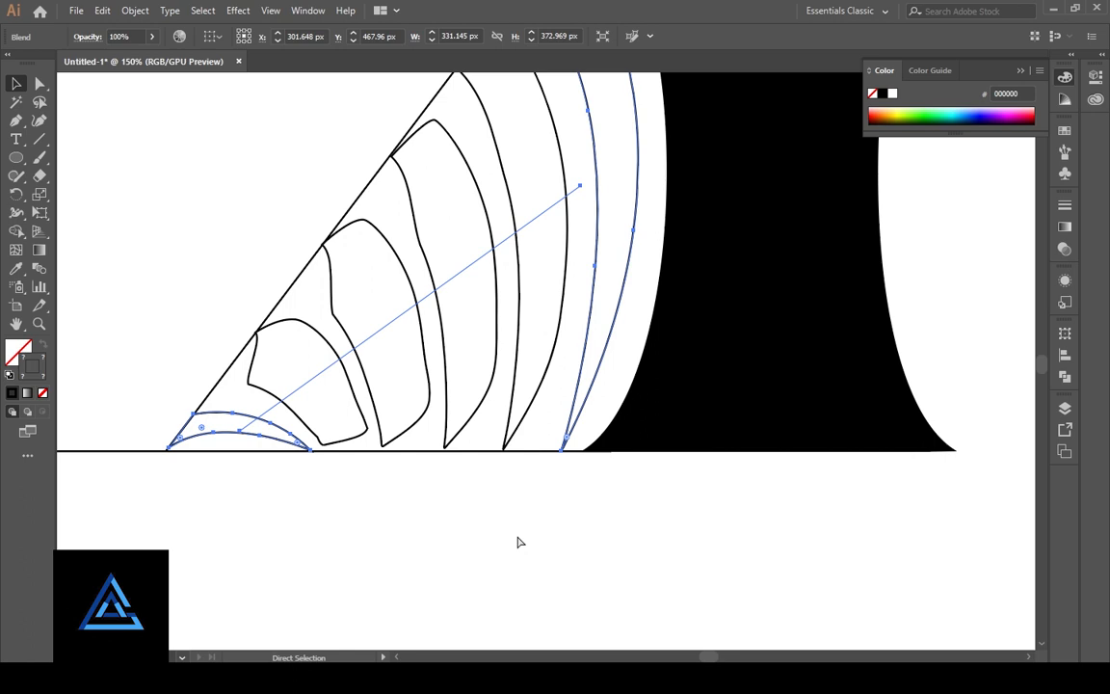
key("v")
scroll(517, 542, "up", 2)
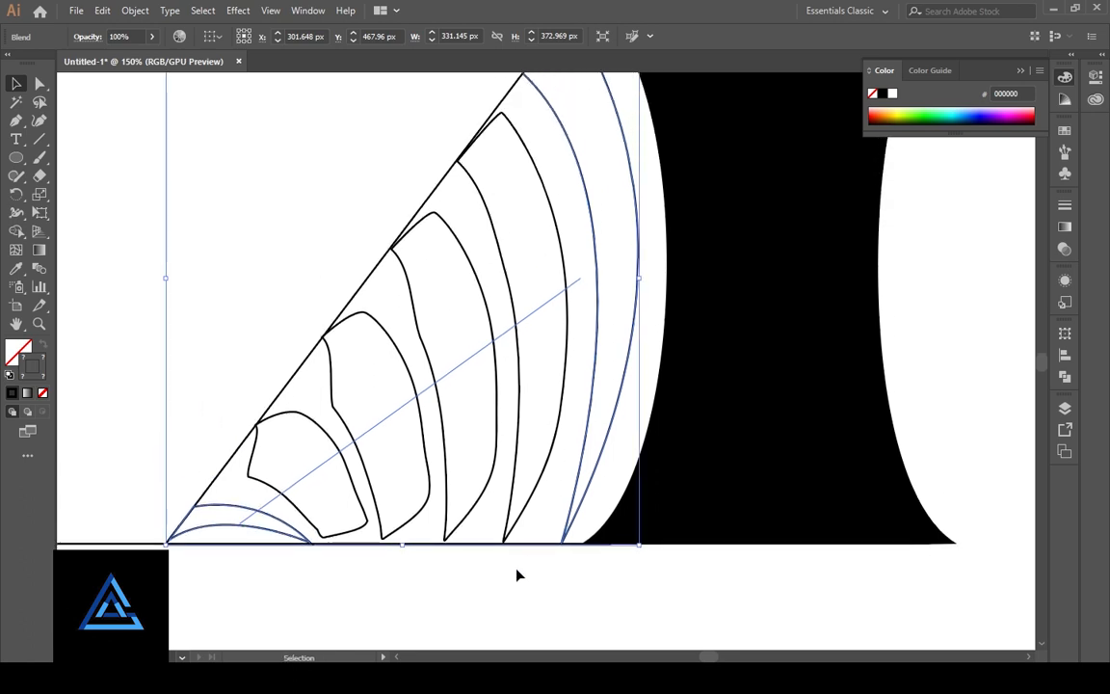
left_click(518, 575)
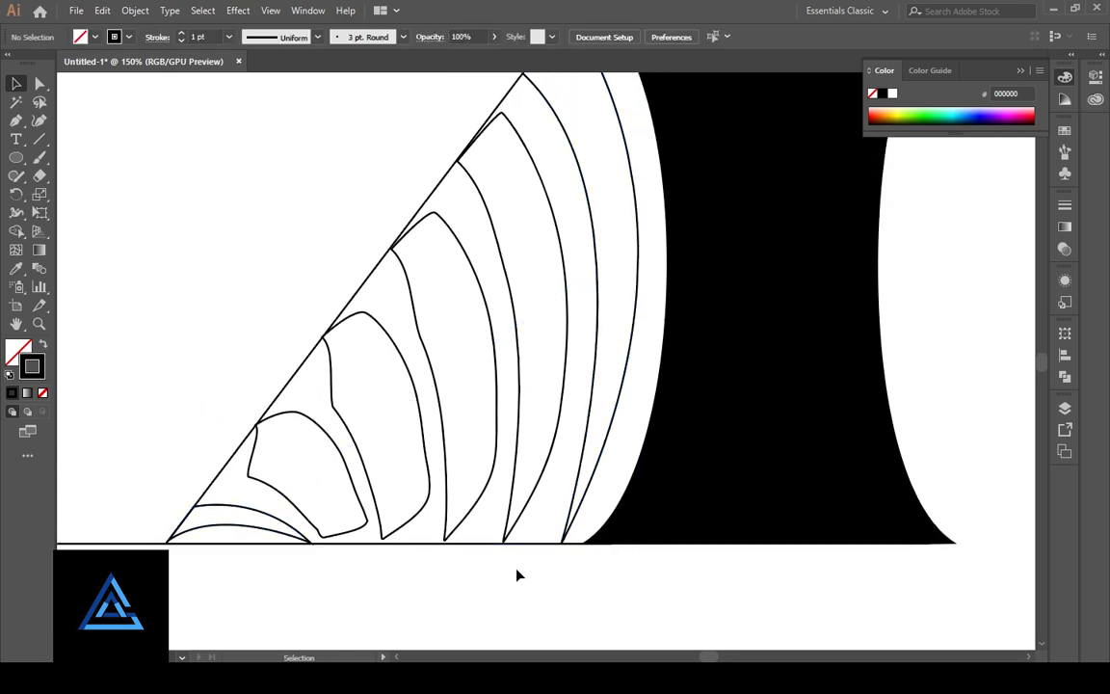
- Trace the blended shape nearest the tall band with the Pen tool as a closed, pointed band between the diagonal and the baseline
left_click(17, 120)
left_click(456, 161)
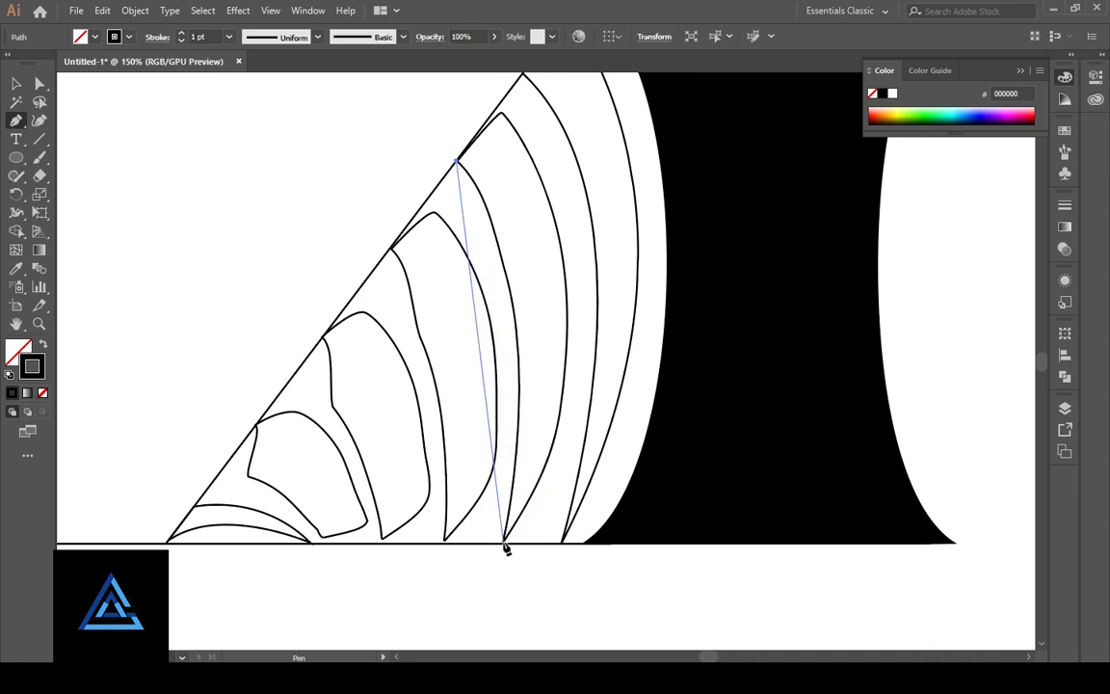
left_click_drag(505, 546, 520, 493)
key("ctrl+0")
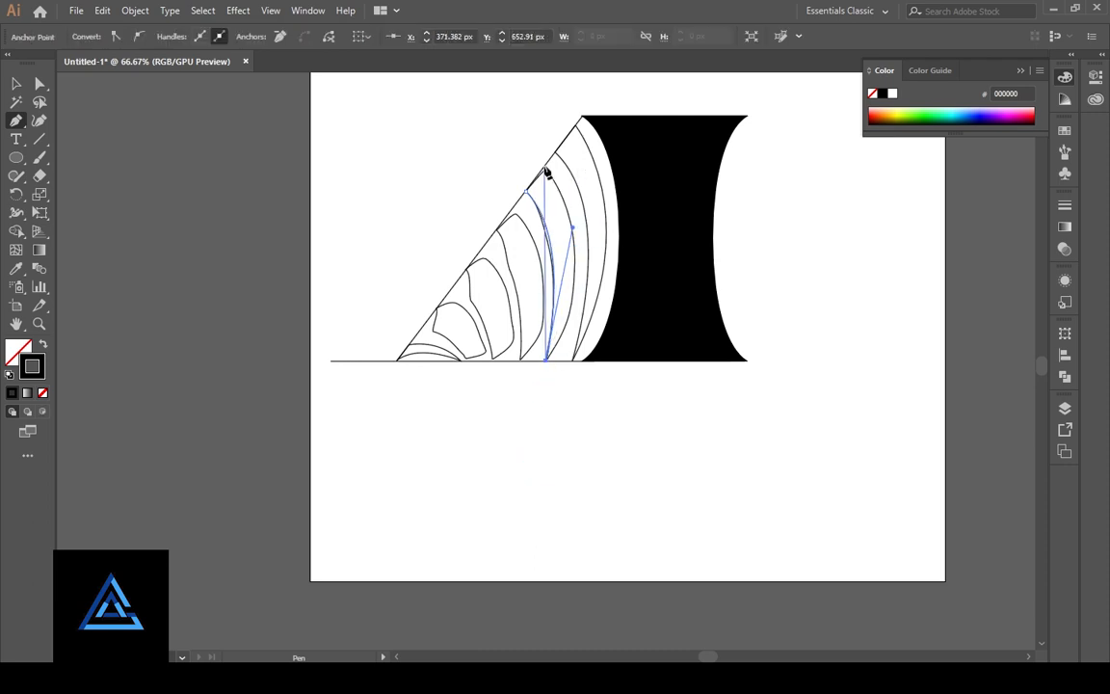
left_click_drag(546, 170, 476, 277)
scroll(457, 135, "up", 4)
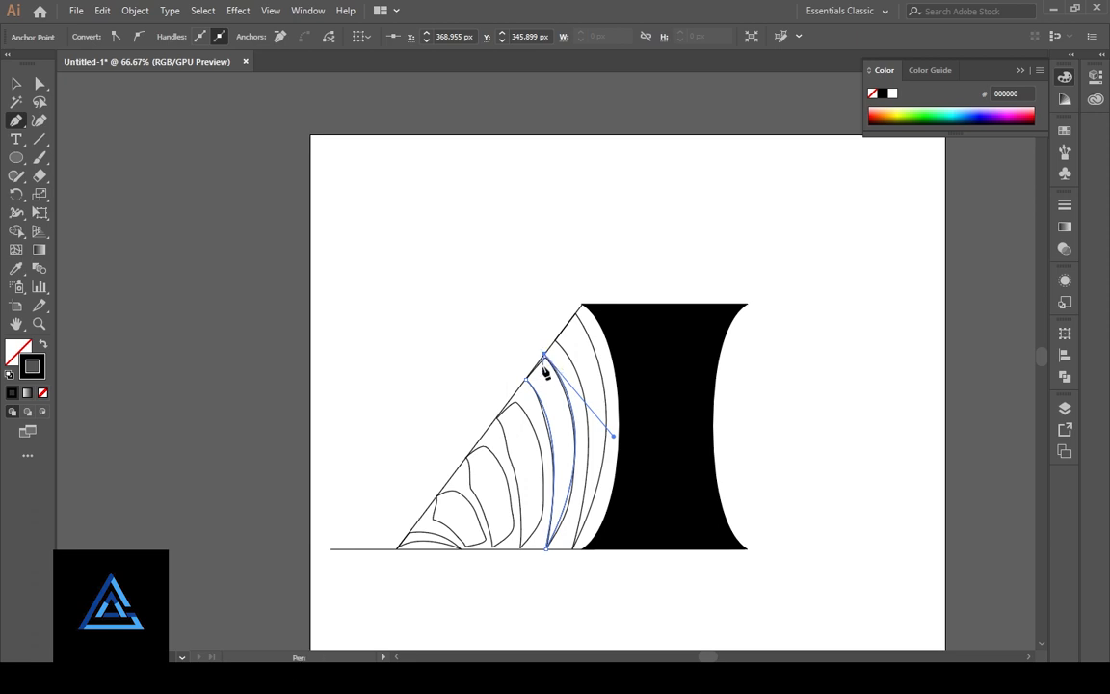
left_click(545, 357)
- Trace the second blended shape from the tall band with the Pen tool as a closed band between the diagonal and the baseline
left_click(495, 418)
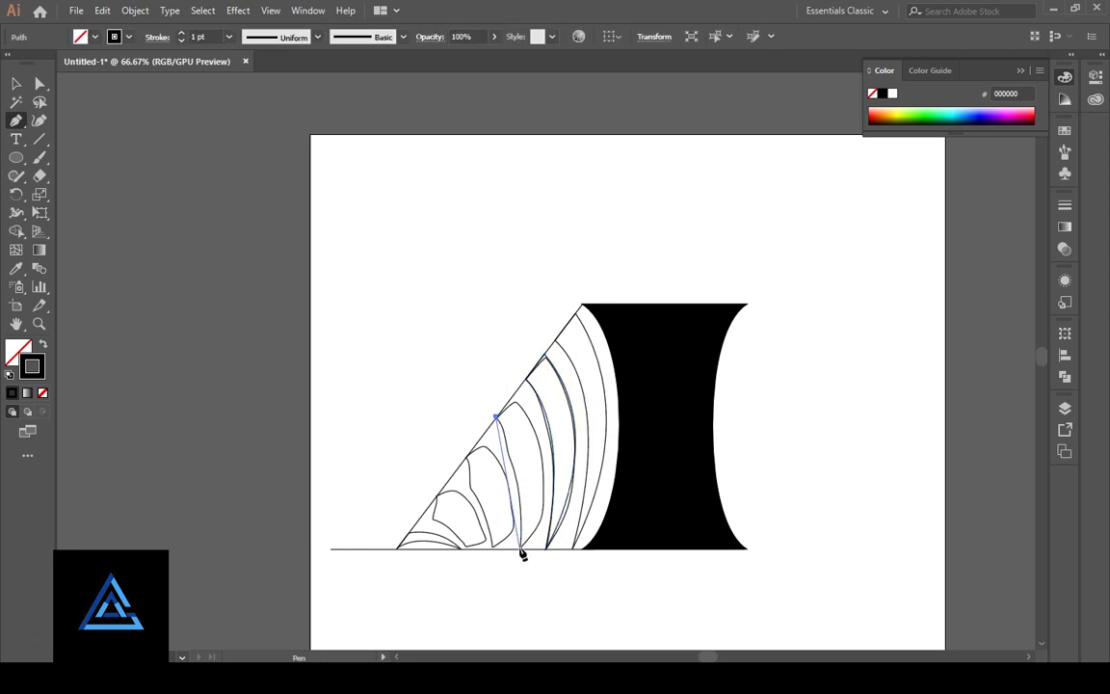
left_click_drag(520, 549, 510, 633)
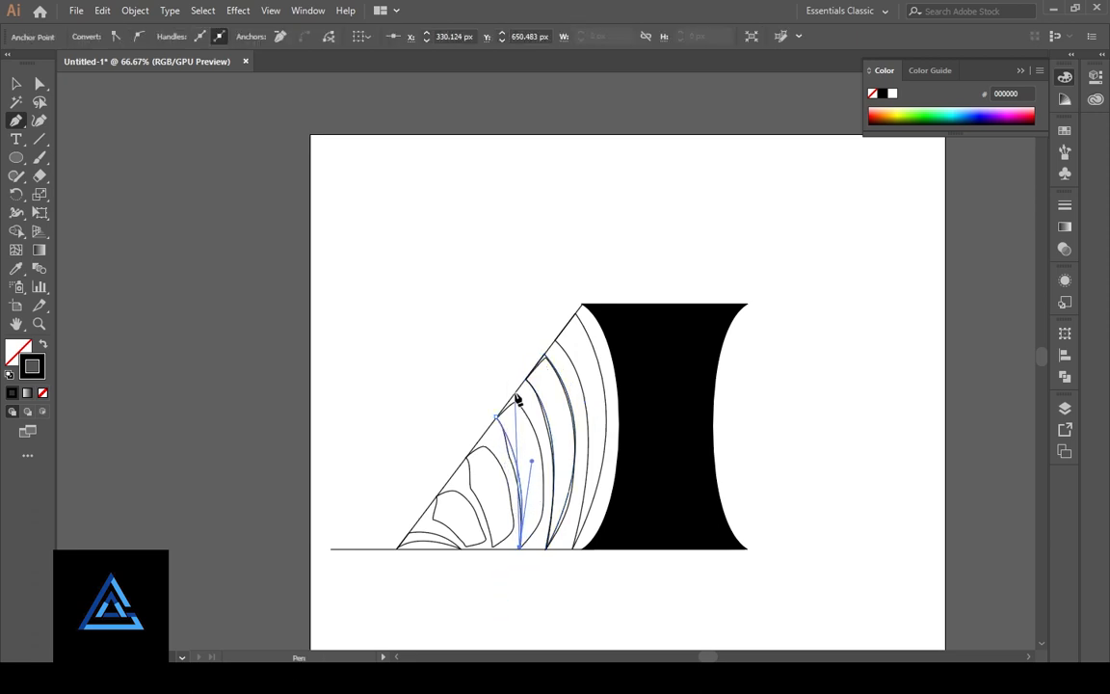
left_click_drag(516, 394, 456, 321)
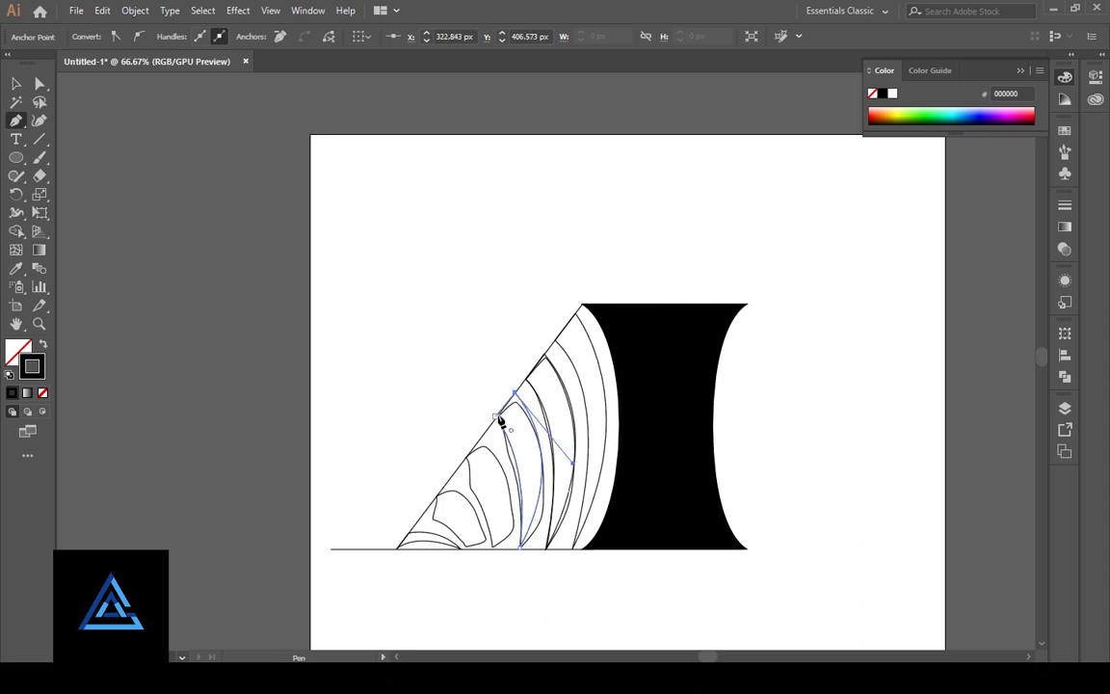
left_click(497, 418)
- Trace the third blended shape from the tall band with the Pen tool as a closed, pointed band between the diagonal and the baseline
scroll(525, 496, "down", 2)
left_click(494, 473)
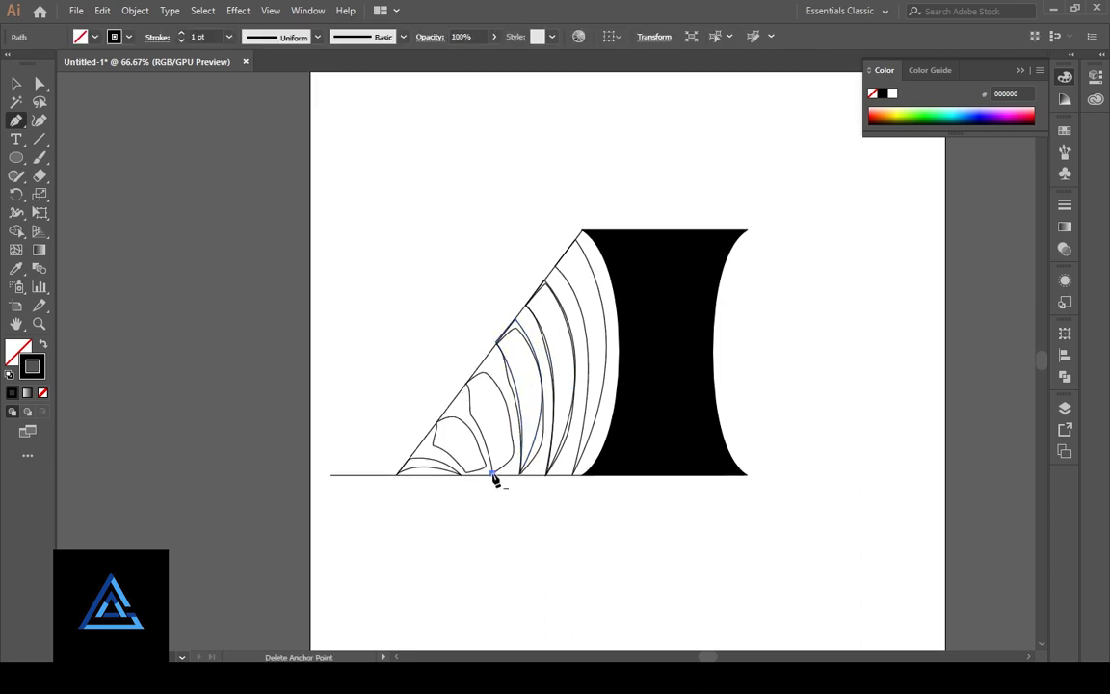
left_click_drag(424, 369, 420, 364)
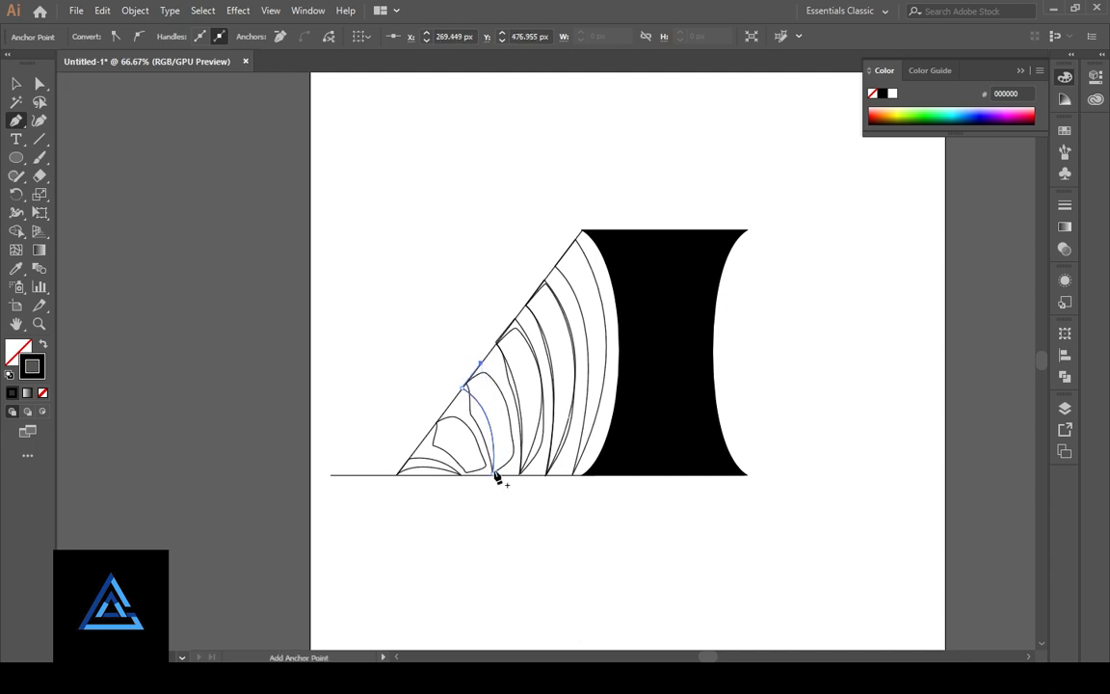
left_click_drag(495, 475, 455, 499)
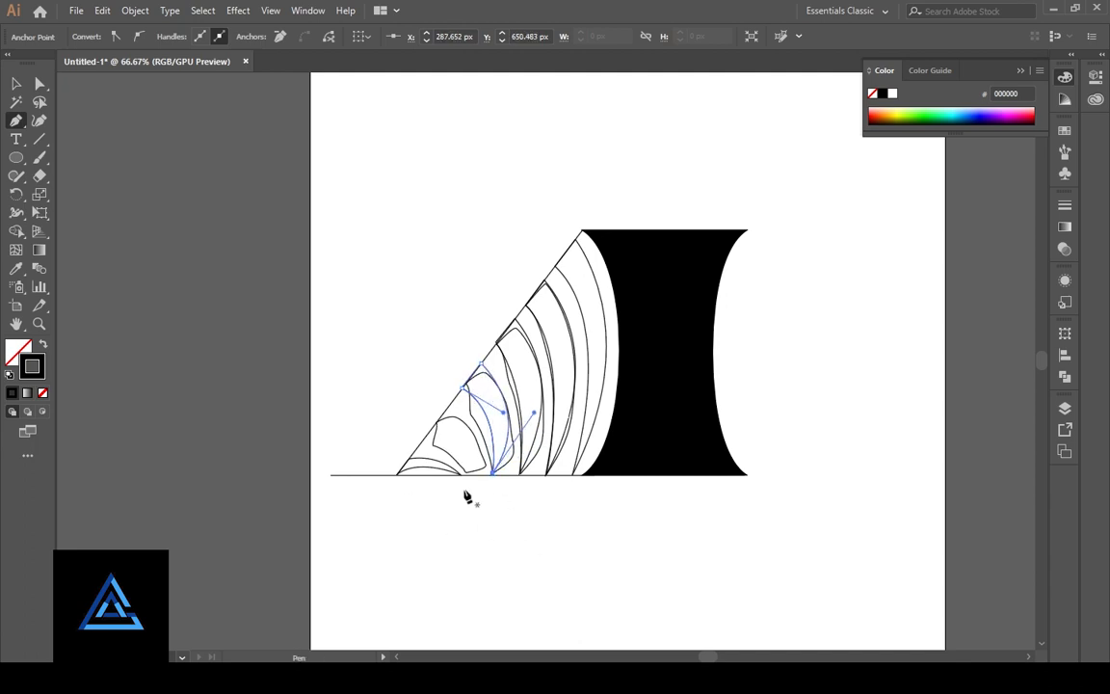
- Trace the blended shape nearest the corner crescent as a closed pen band, undoing and redrawing its outer curve
left_click(467, 474)
left_click_drag(396, 437, 380, 427)
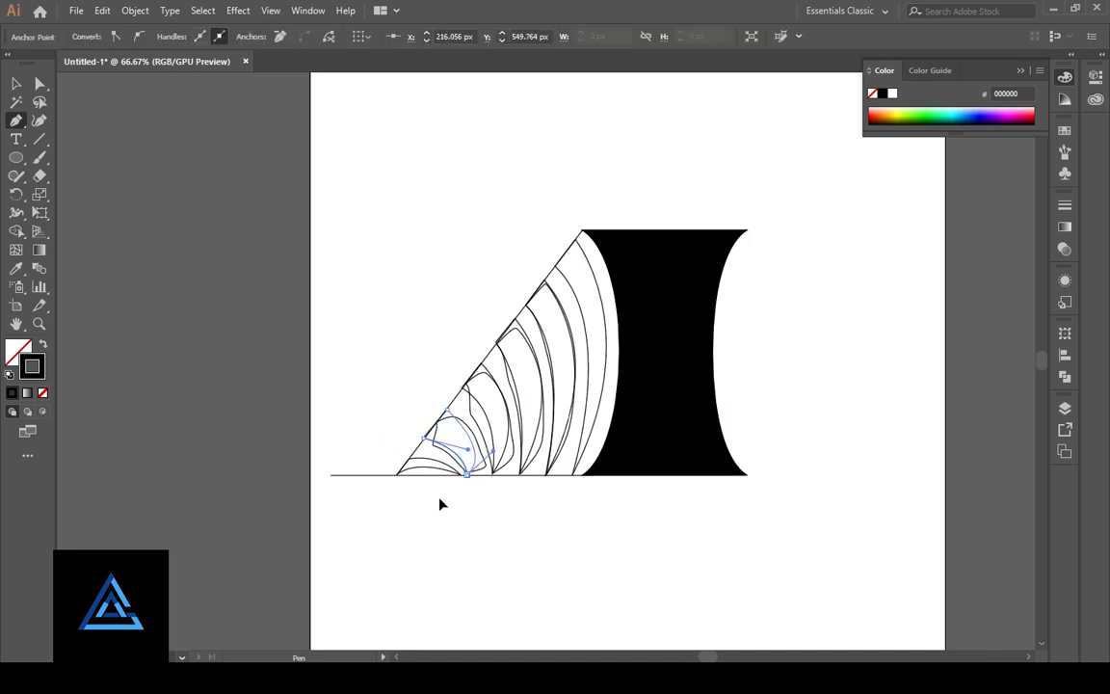
left_click(16, 84)
left_click(232, 308)
right_click(421, 469)
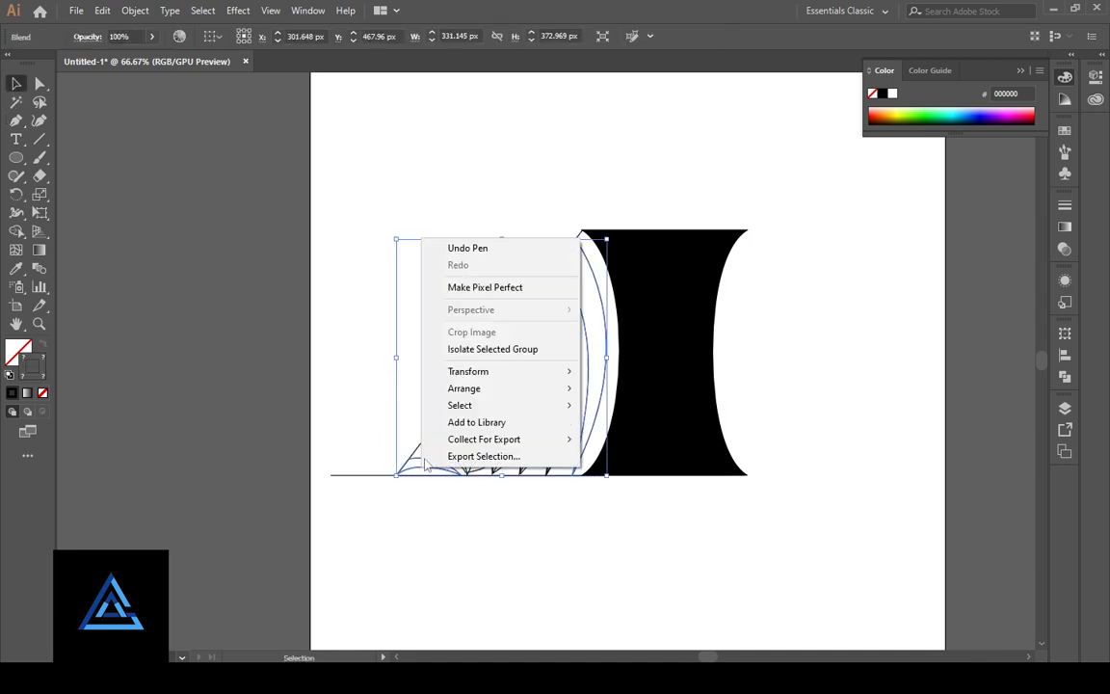
left_click(603, 384)
right_click(604, 382)
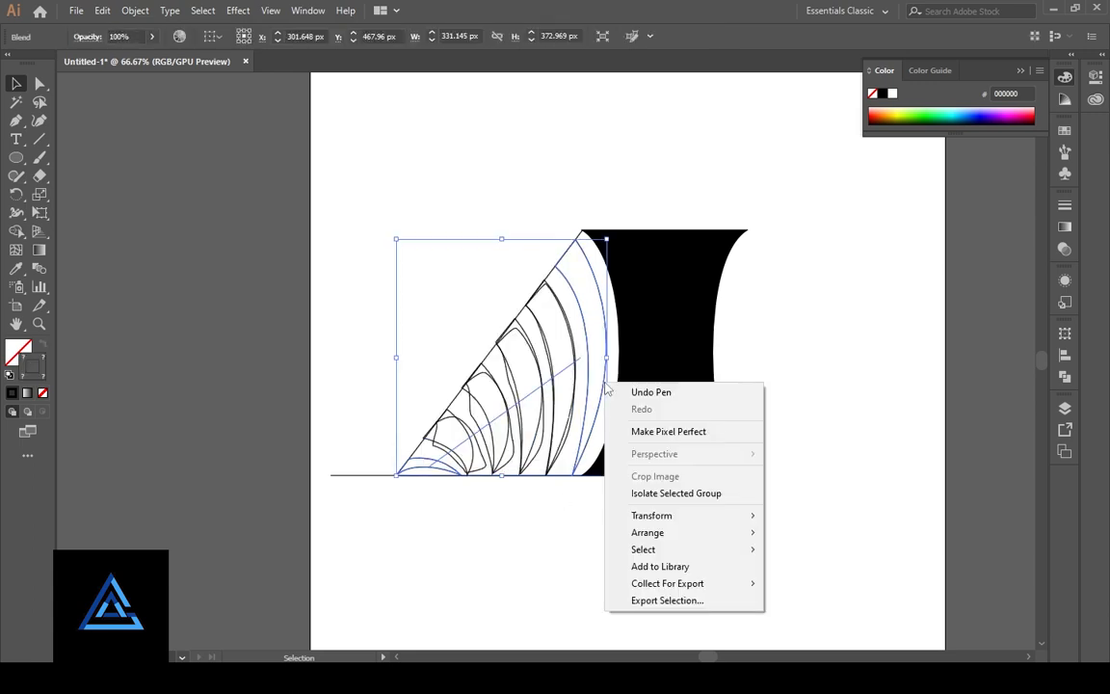
left_click(632, 399)
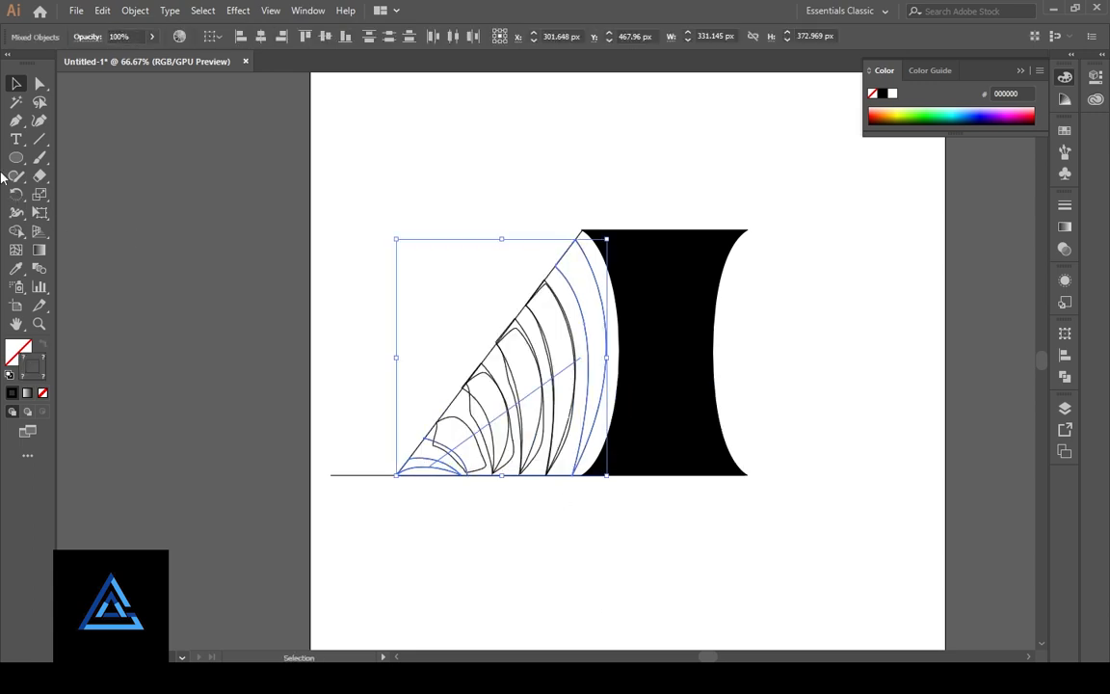
key("p")
left_click_drag(444, 443, 422, 438)
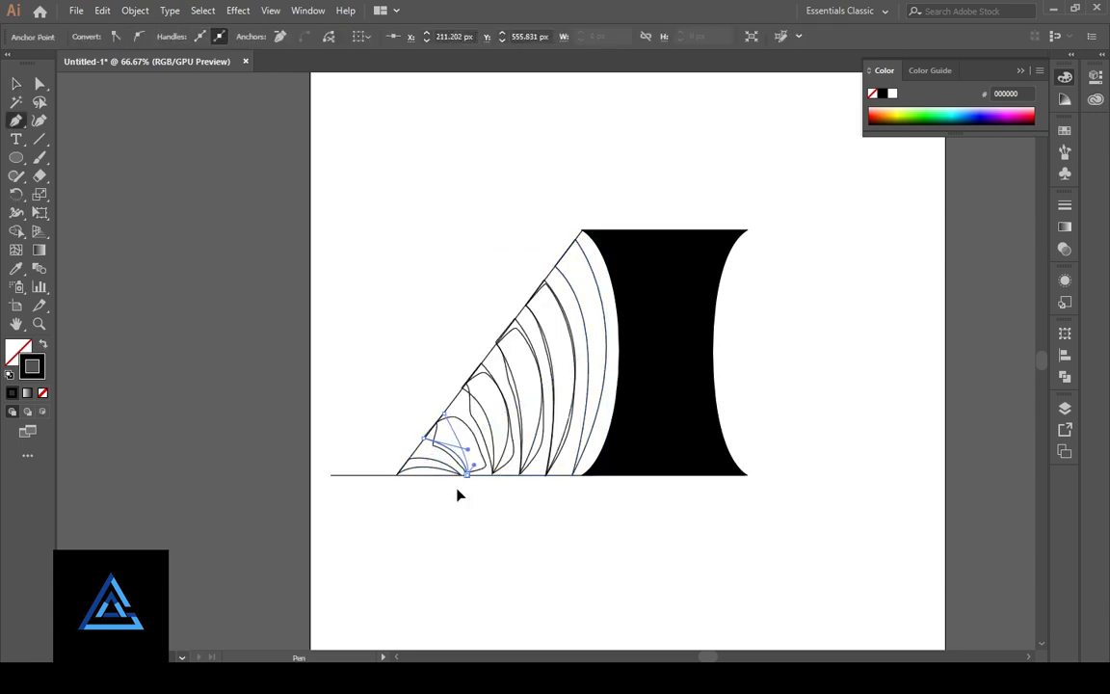
left_click(505, 499)
- Release the blend between the corner crescent and the tall band
right_click(609, 334)
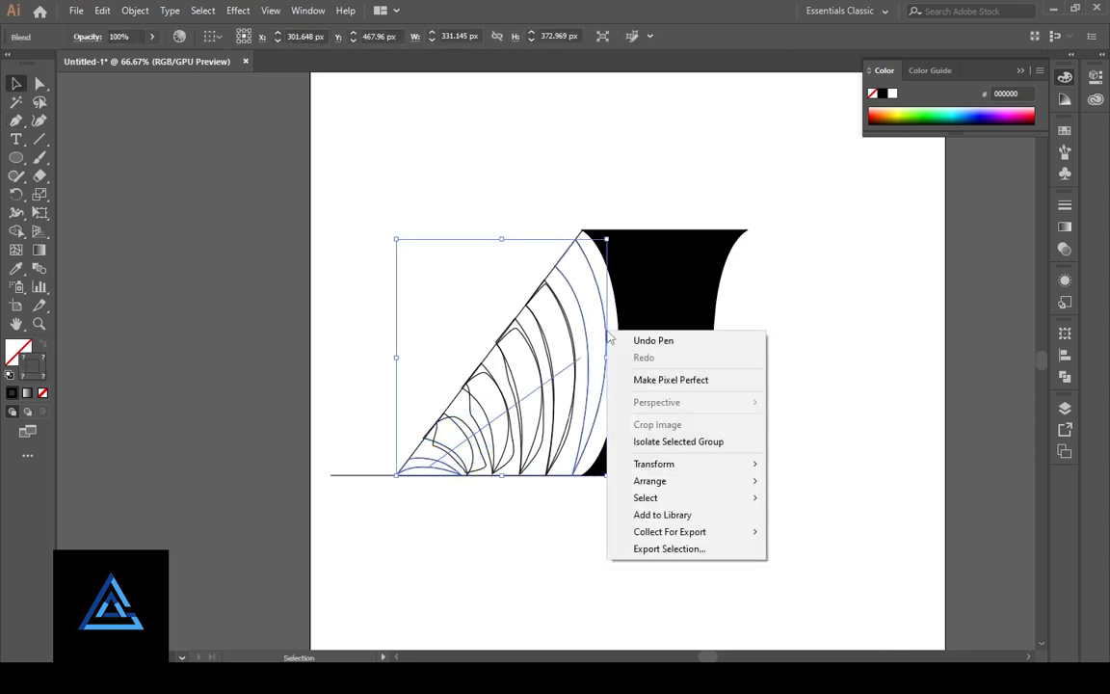
left_click(127, 11)
mouse_move(247, 411)
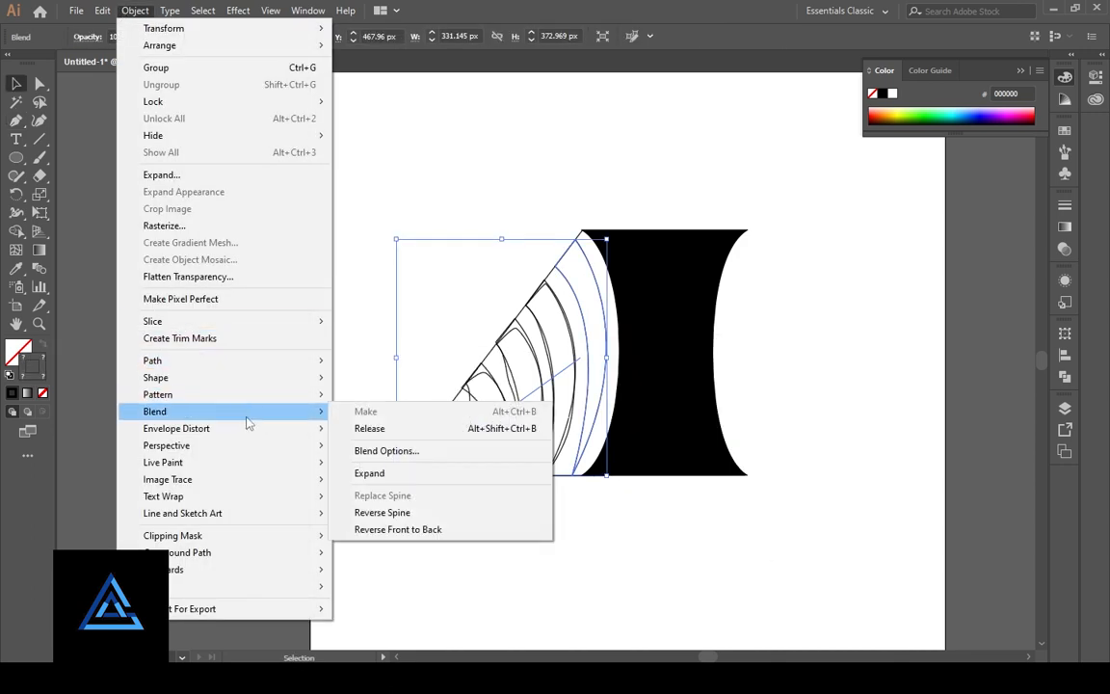
left_click(390, 430)
left_click(575, 542)
left_click(591, 440)
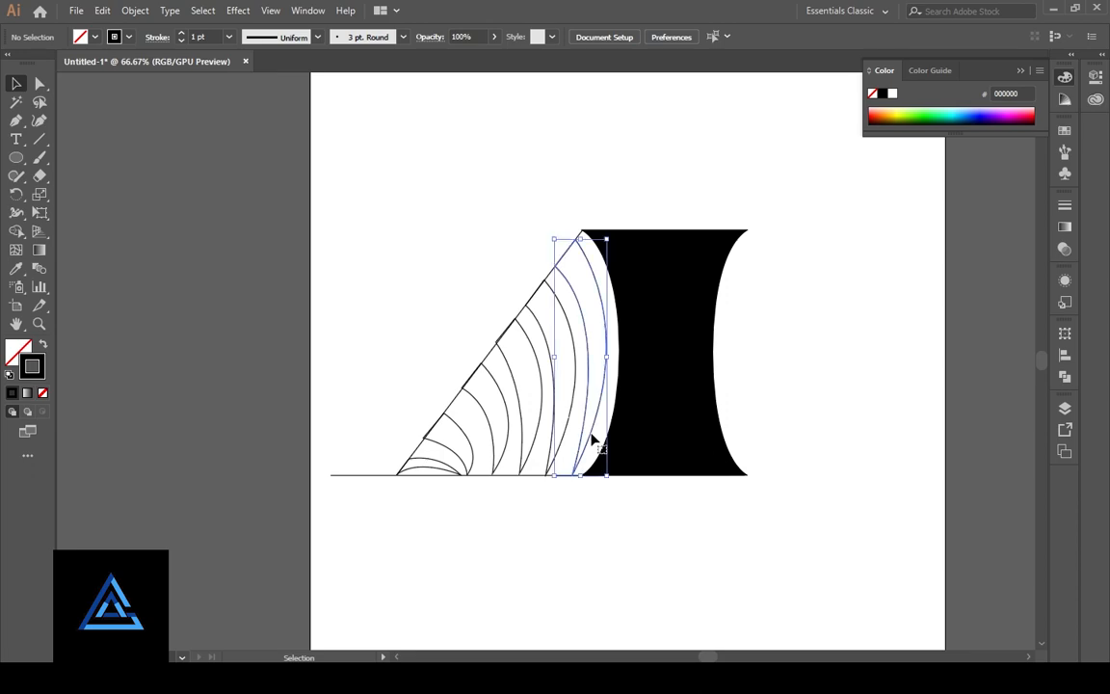
left_click(515, 538)
- Nudge the top corner of the traced band nearest the tall band onto the diagonal line
scroll(555, 317, "up", 3)
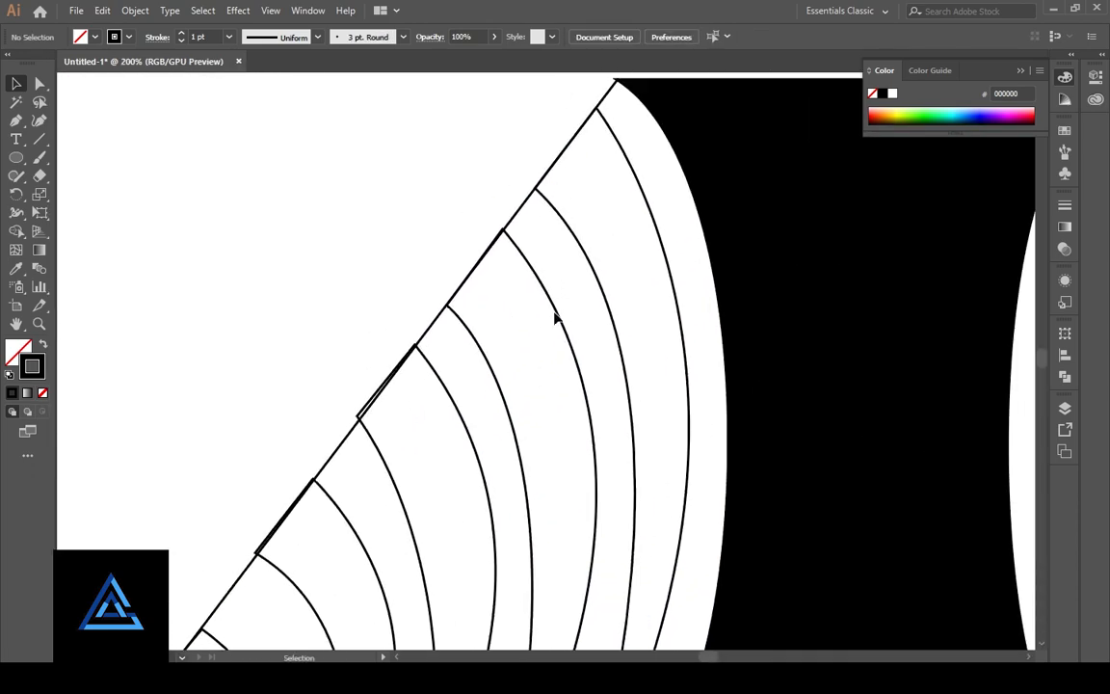
left_click(555, 311)
key("ctrl+plus")
key("ctrl+plus")
left_click_drag(299, 149, 212, 645)
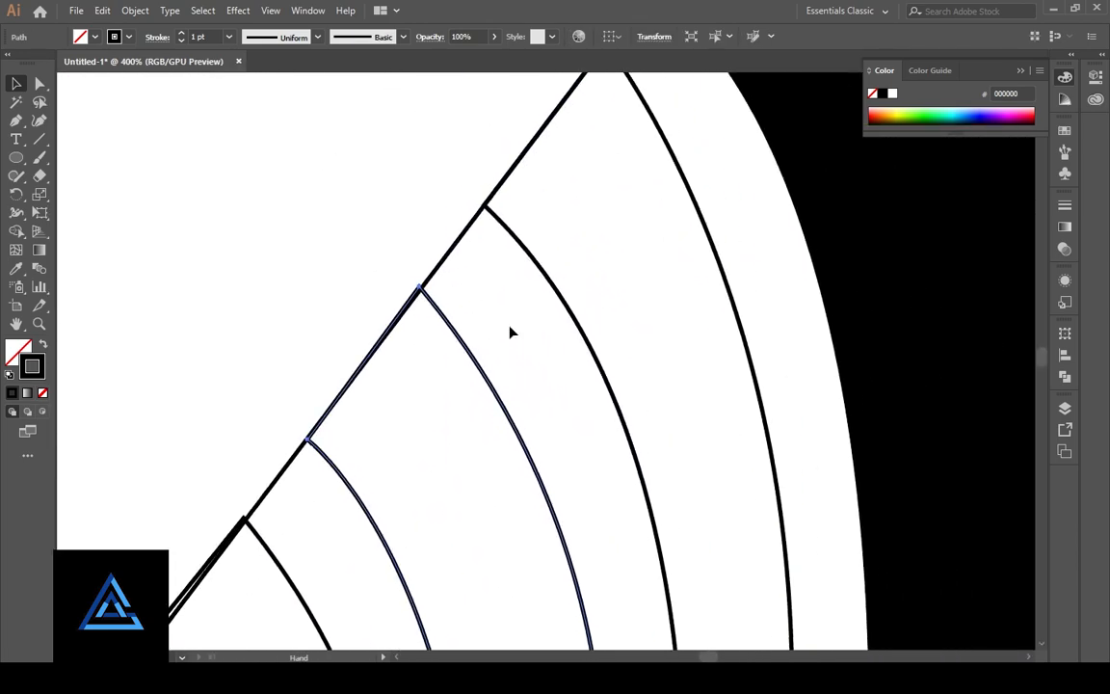
left_click_drag(419, 291, 423, 291)
left_click(393, 451)
- Align the diagonal-side corners of the second traced band from the tall band with the diagonal line
left_click_drag(390, 461, 595, 147)
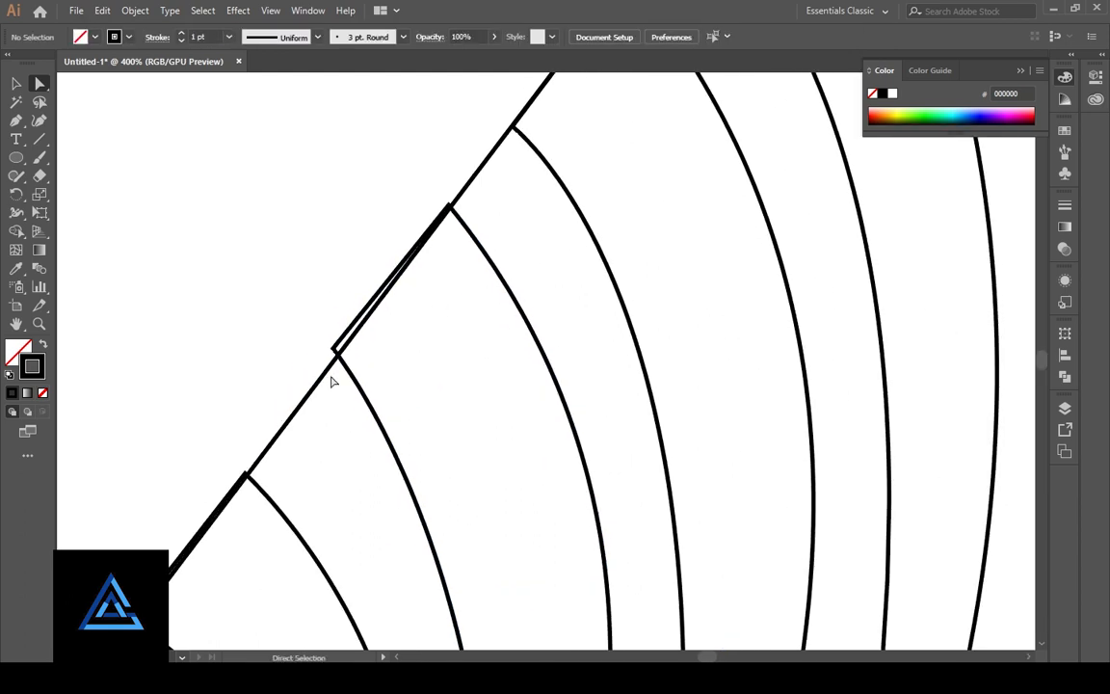
left_click_drag(334, 353, 452, 211)
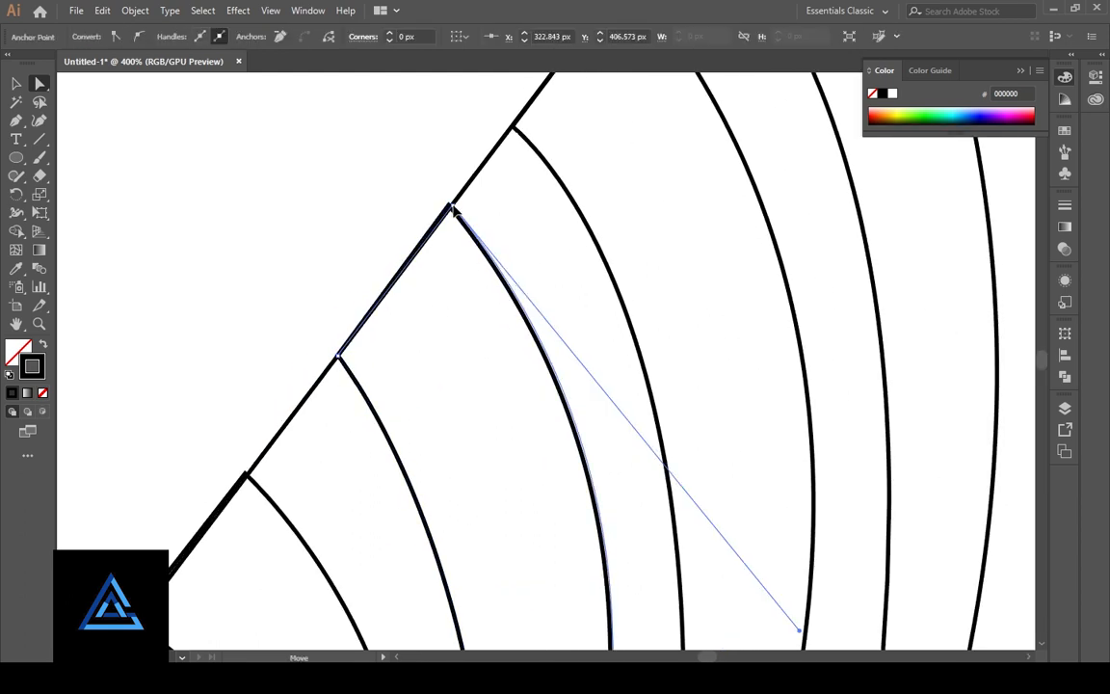
left_click(526, 498)
- Align both upper corners of the third traced band from the tall band with the diagonal line
left_click_drag(525, 498, 494, 474)
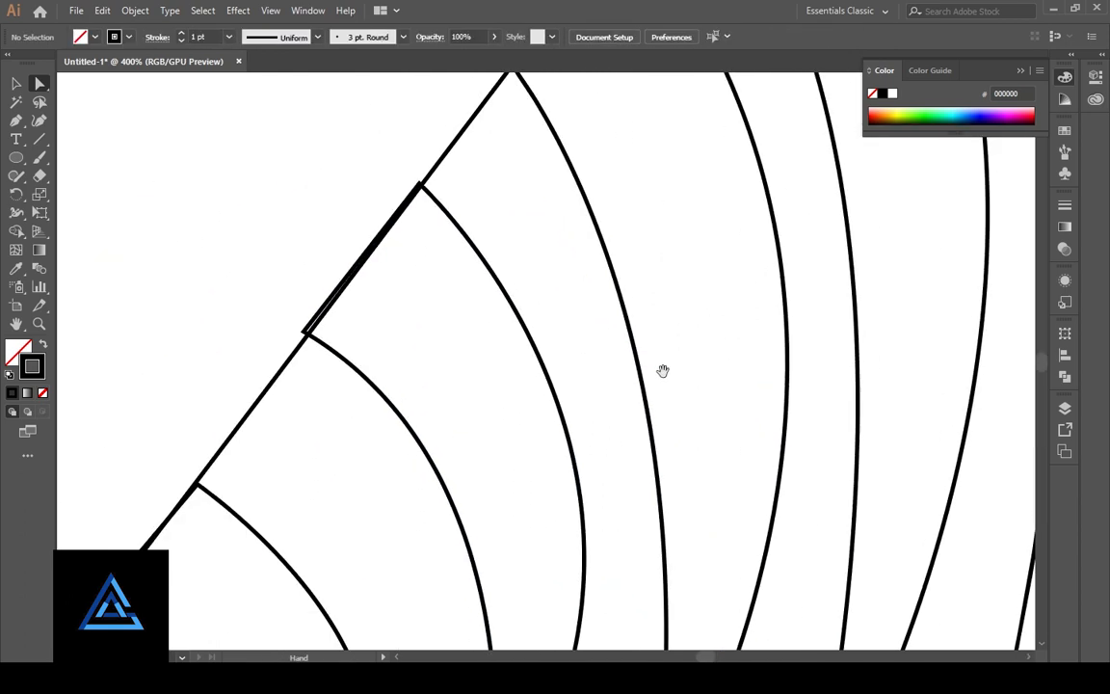
left_click(305, 335)
left_click_drag(304, 332, 308, 334)
left_click_drag(419, 184, 421, 185)
left_click(308, 336)
left_click(356, 468)
- Move the lower diagonal-side corner of the smallest traced band onto the diagonal line
scroll(357, 468, "down", 2)
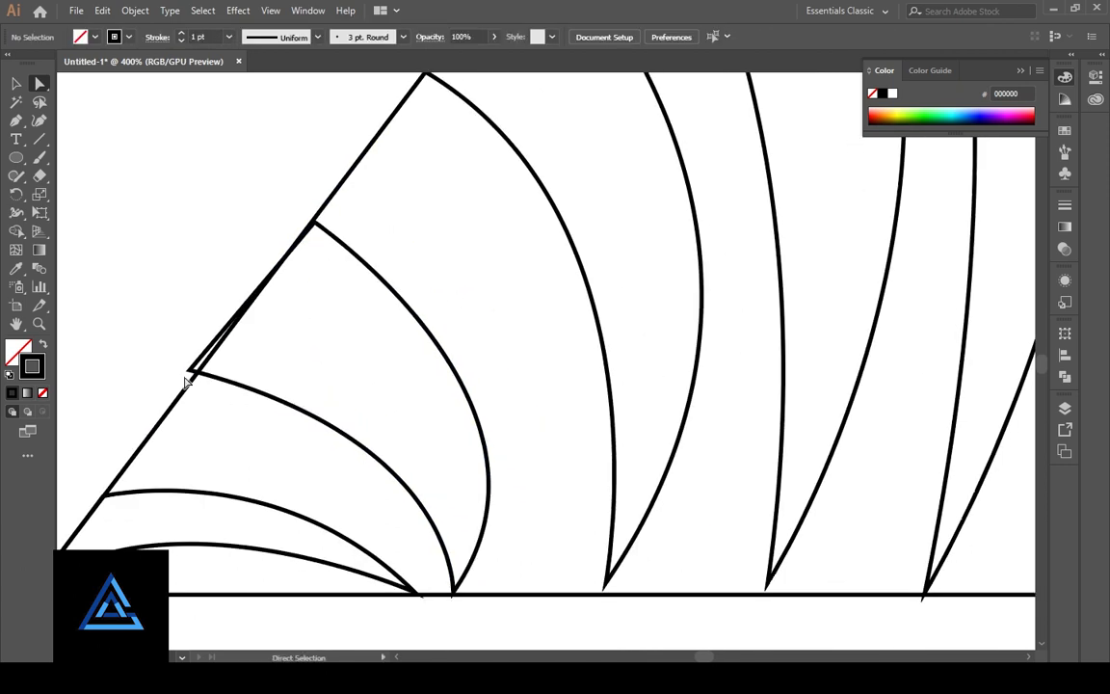
left_click_drag(190, 376, 198, 377)
left_click(433, 240)
- Swap the fill and stroke of the corner crescent and the four traced bands to make them solid black
scroll(511, 404, "down", 3)
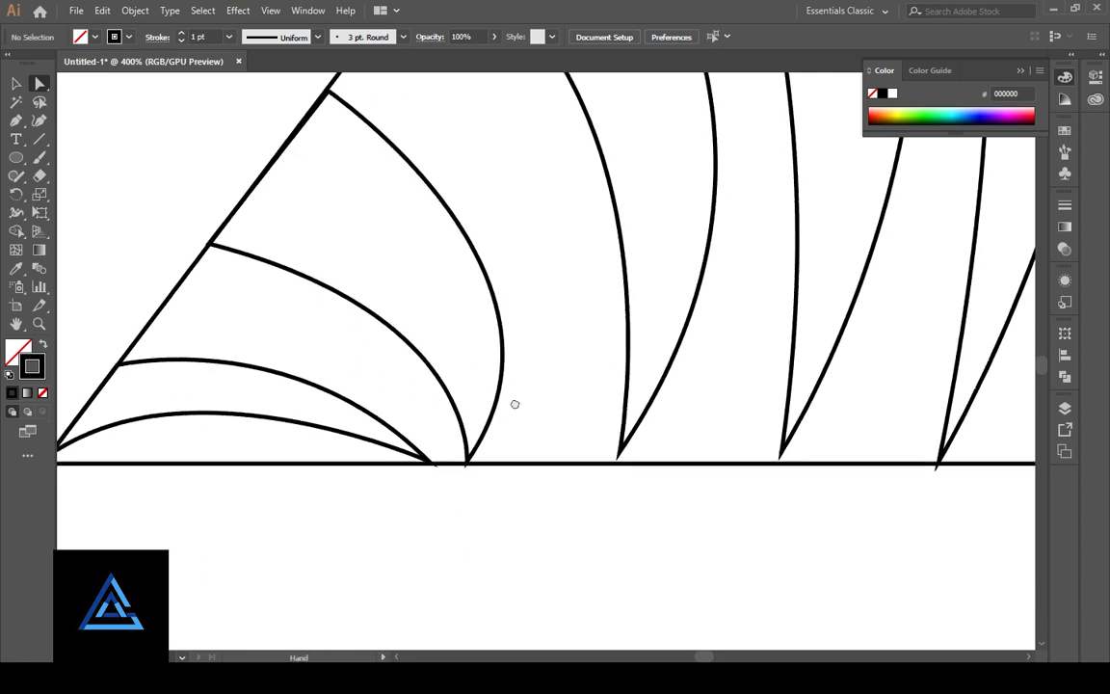
left_click_drag(268, 360, 913, 320)
left_click(990, 318, "shift")
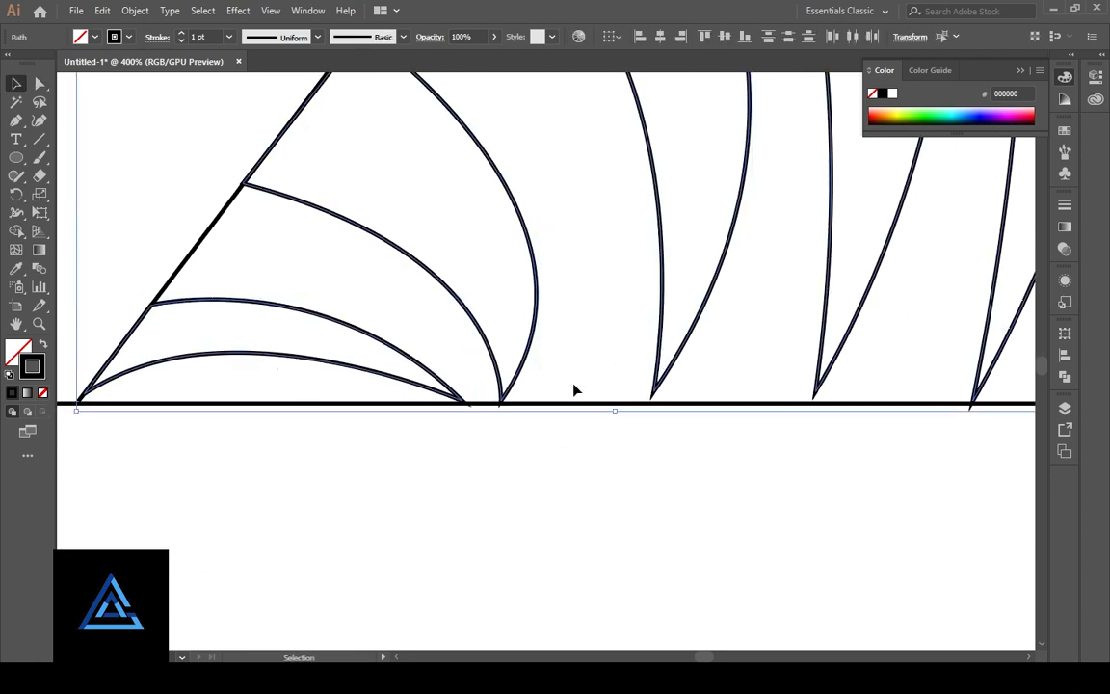
left_click(44, 344)
left_click(159, 433)
- Swap the fill and stroke of the tall band beside the pillar to make it solid black
left_click_drag(768, 315, 578, 539)
left_click(843, 341)
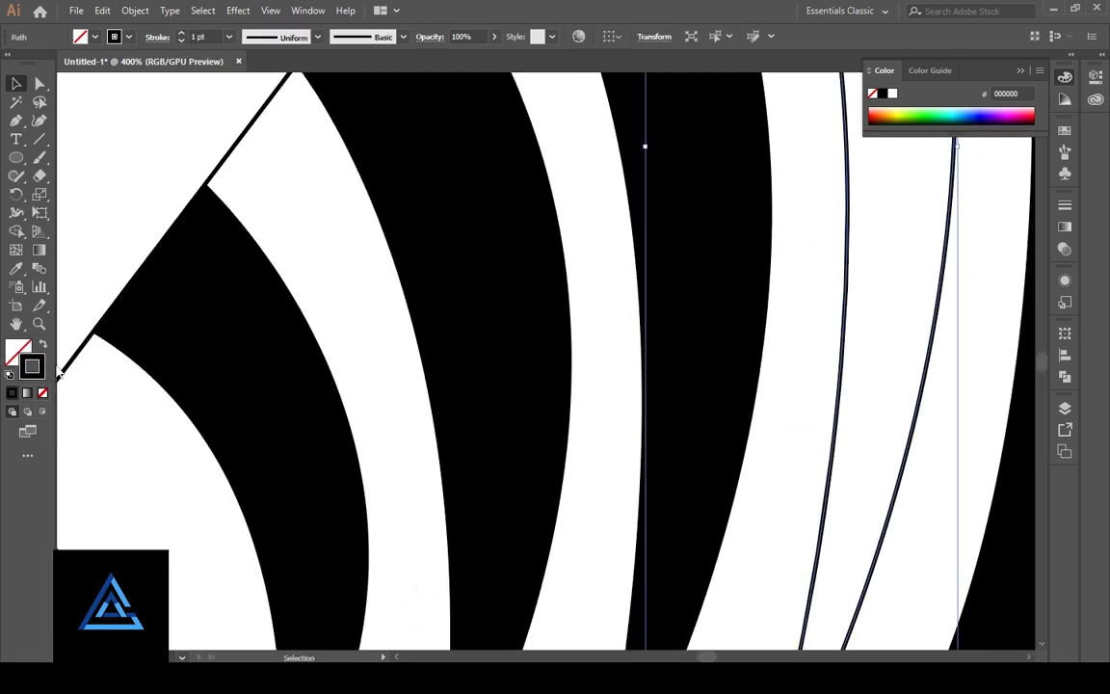
left_click(43, 344)
left_click(825, 429)
- Move the bottom tips of the second and third traced bands from the tall band down onto the baseline
mouse_move(786, 154)
left_mouse_down()
mouse_move(649, 473)
mouse_move(633, 613)
mouse_move(654, 293)
left_mouse_up()
scroll(626, 465, "down", 3)
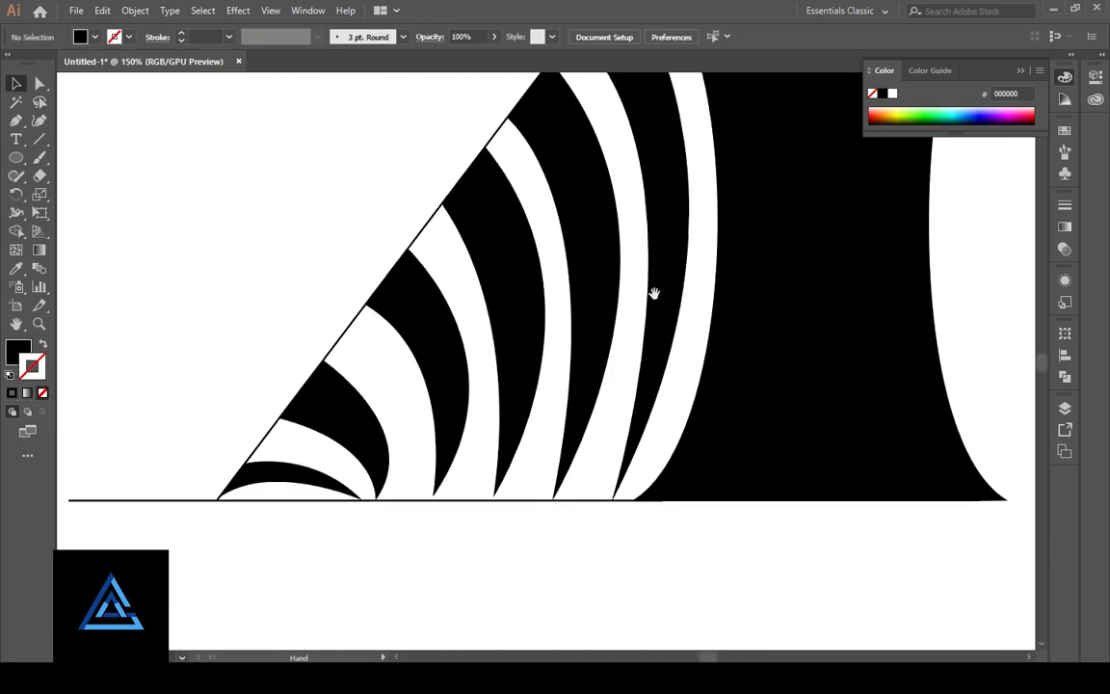
left_click_drag(659, 528, 678, 389)
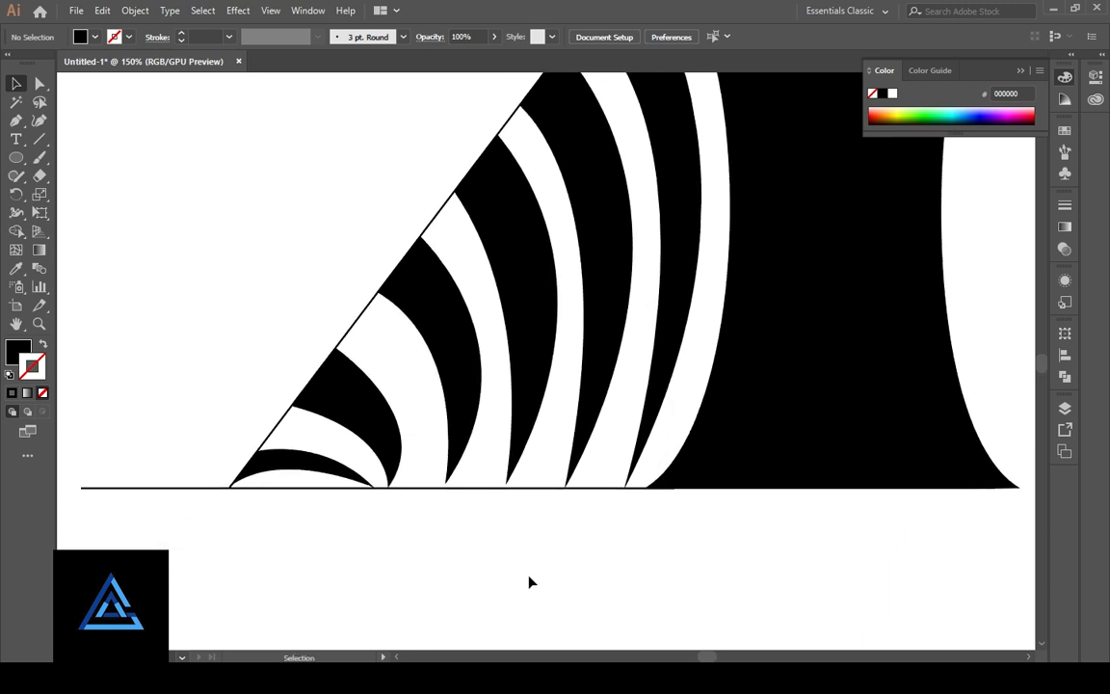
key("a")
left_click(507, 484)
key("ctrl+plus")
key("ctrl+plus")
key("ctrl+plus")
left_click_drag(532, 511, 597, 135)
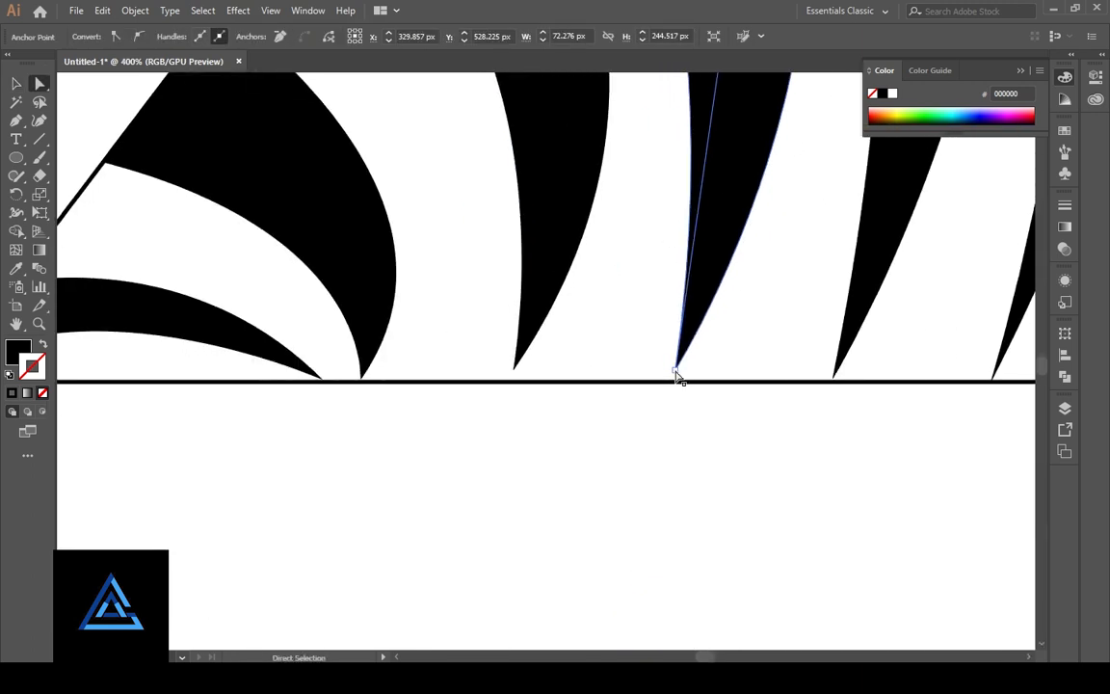
left_click_drag(678, 372, 681, 382)
left_click(686, 404)
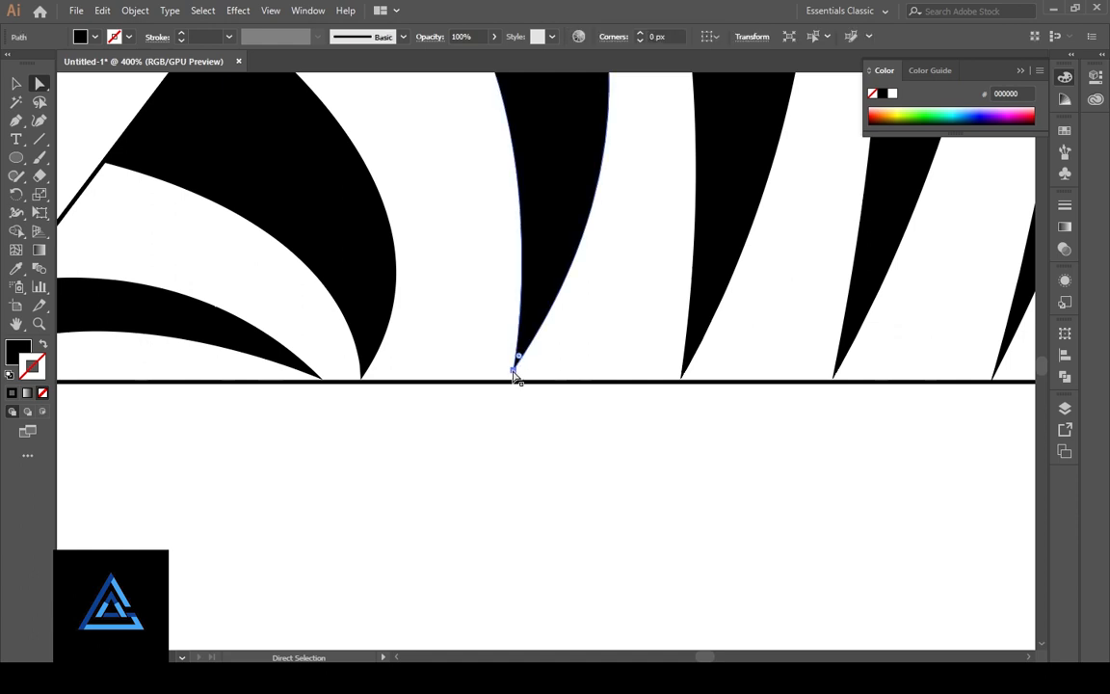
left_click_drag(512, 370, 530, 381)
left_click(594, 436)
- Shift the smallest traced band's bottom tip along the baseline toward the pillar and adjust its curve handles
left_click(363, 378)
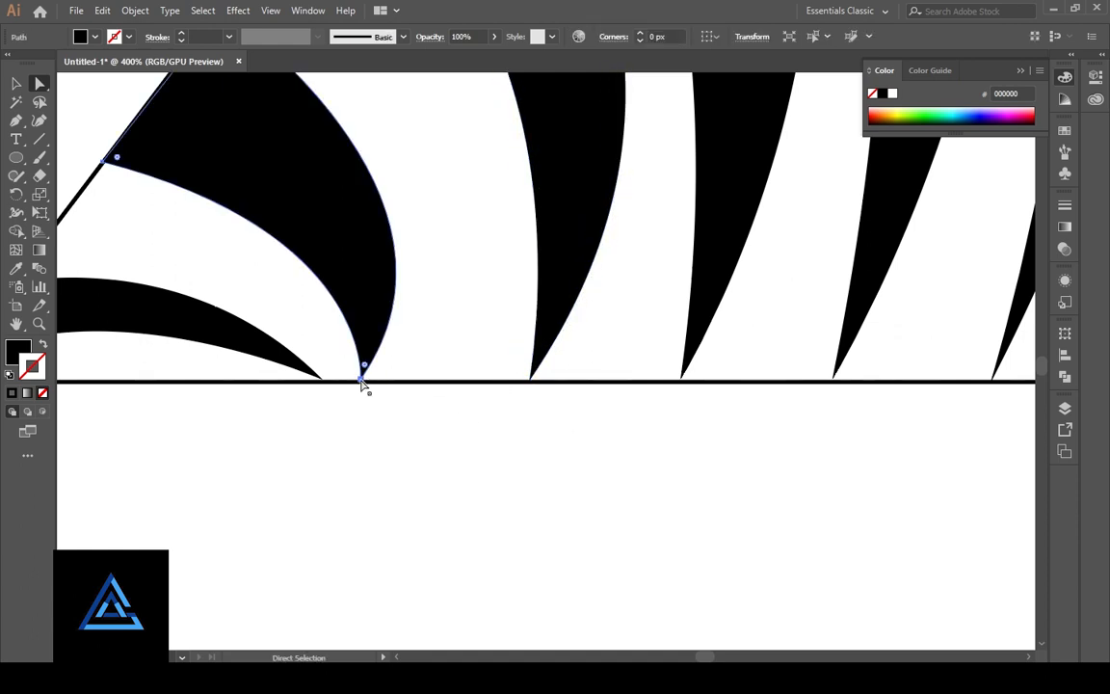
left_click_drag(363, 383, 413, 382)
left_click_drag(540, 193, 528, 190)
left_click_drag(438, 132, 439, 132)
left_click(493, 180)
- Shift the third traced band's bottom tip slightly along the baseline toward the corner crescent
left_click_drag(492, 179, 563, 389)
left_click(532, 380)
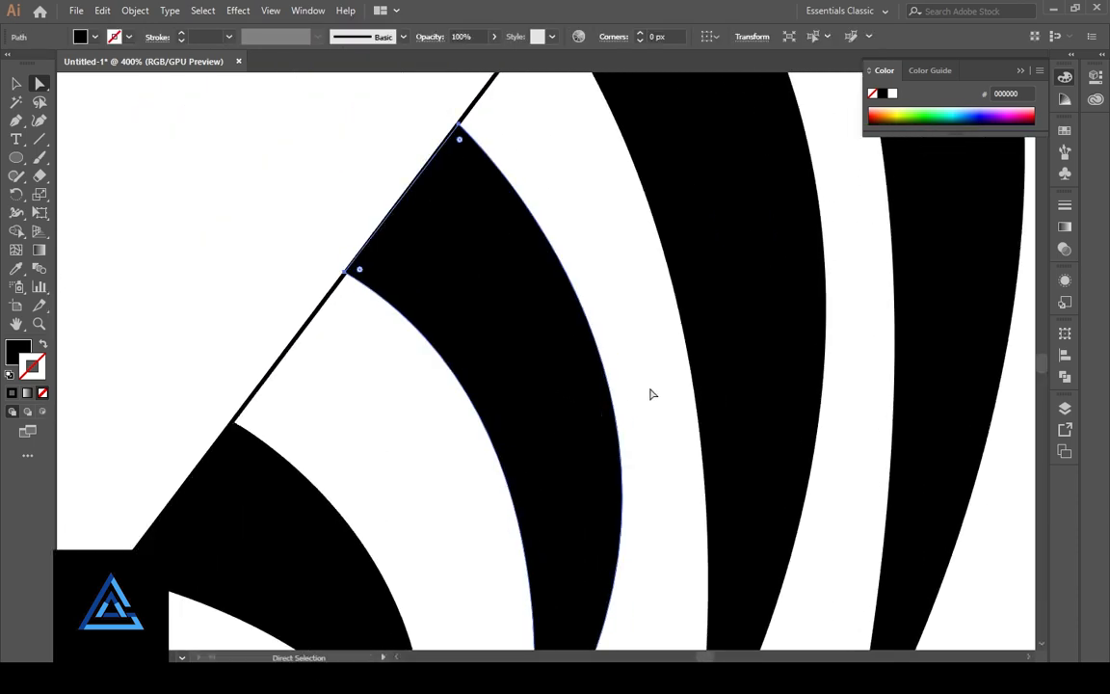
scroll(516, 507, "down", 5)
left_click(511, 512)
left_click(536, 559)
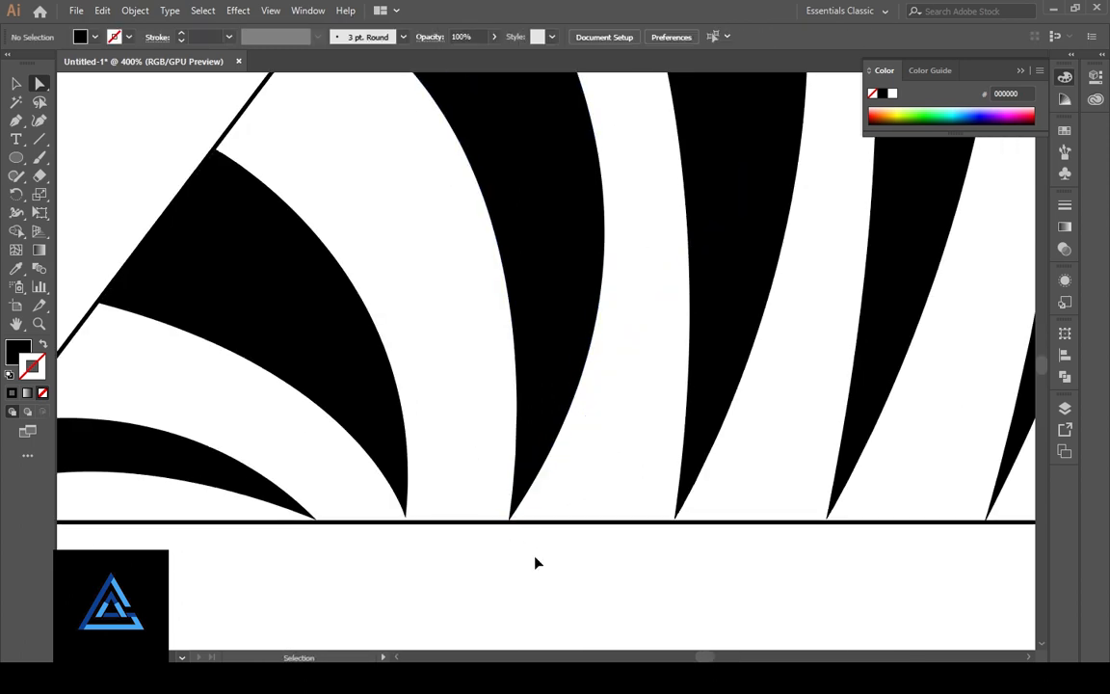
- Move the upper corner of the smallest traced band down along the diagonal to narrow its top edge
key("ctrl+minus")
key("ctrl+minus")
key("ctrl+minus")
key("ctrl+minus")
left_click_drag(625, 452, 608, 474)
left_click(468, 378)
key("ctrl+plus")
key("ctrl+plus")
key("ctrl+plus")
key("a")
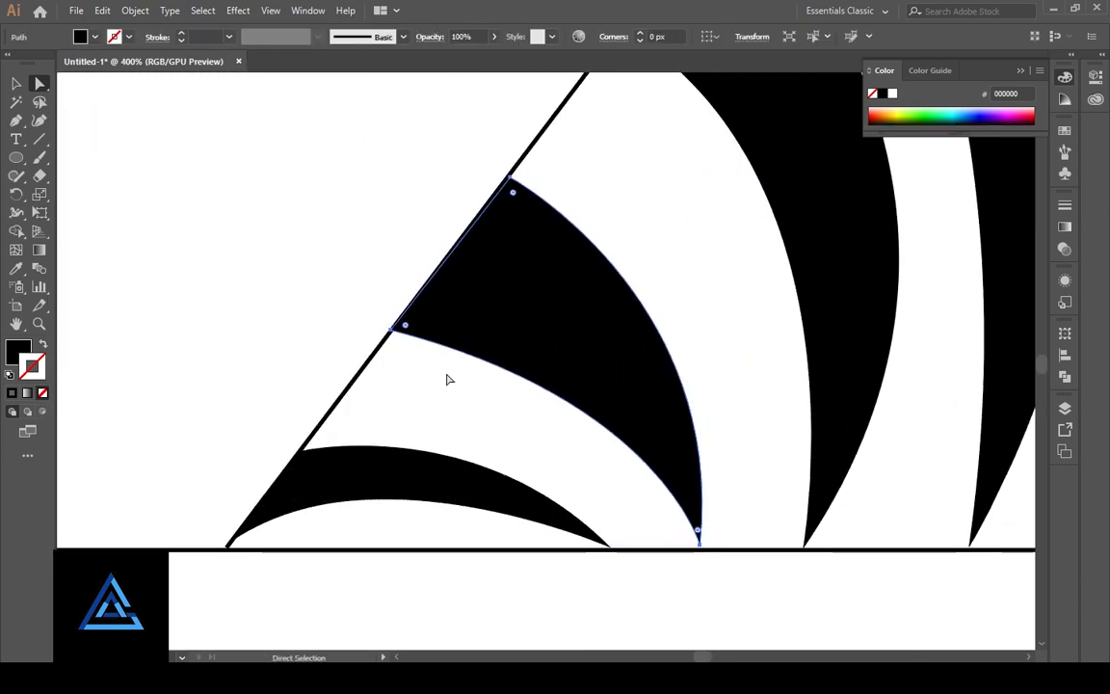
key("ctrl+plus")
left_click(508, 347)
left_click(510, 346)
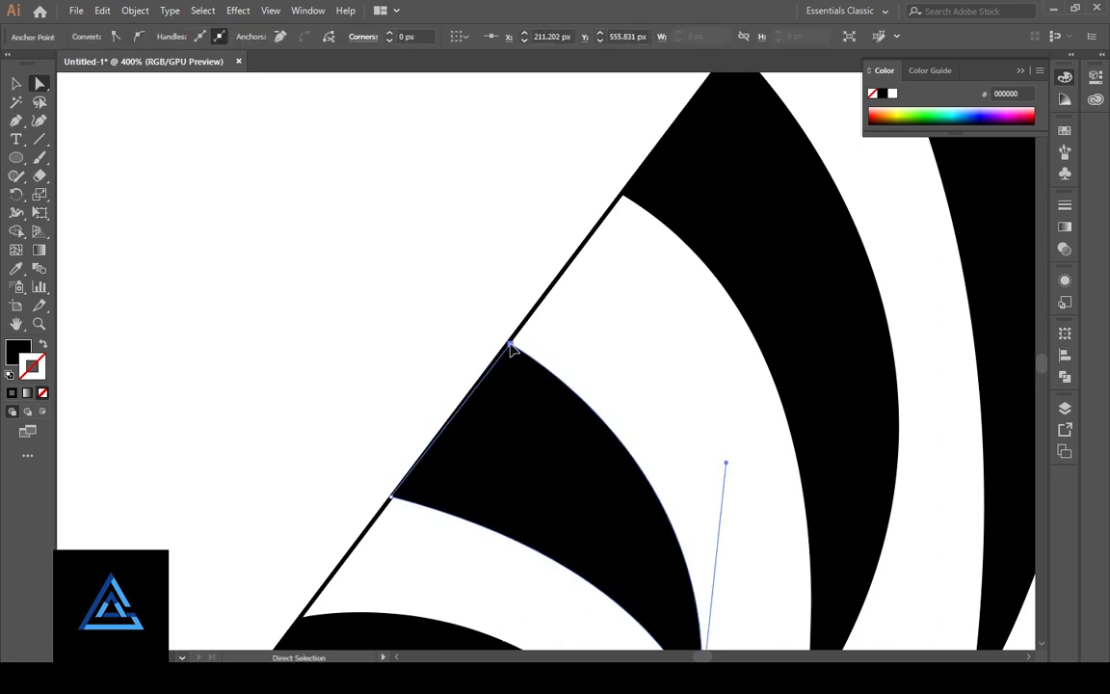
left_click_drag(492, 368, 490, 367)
left_click(654, 418)
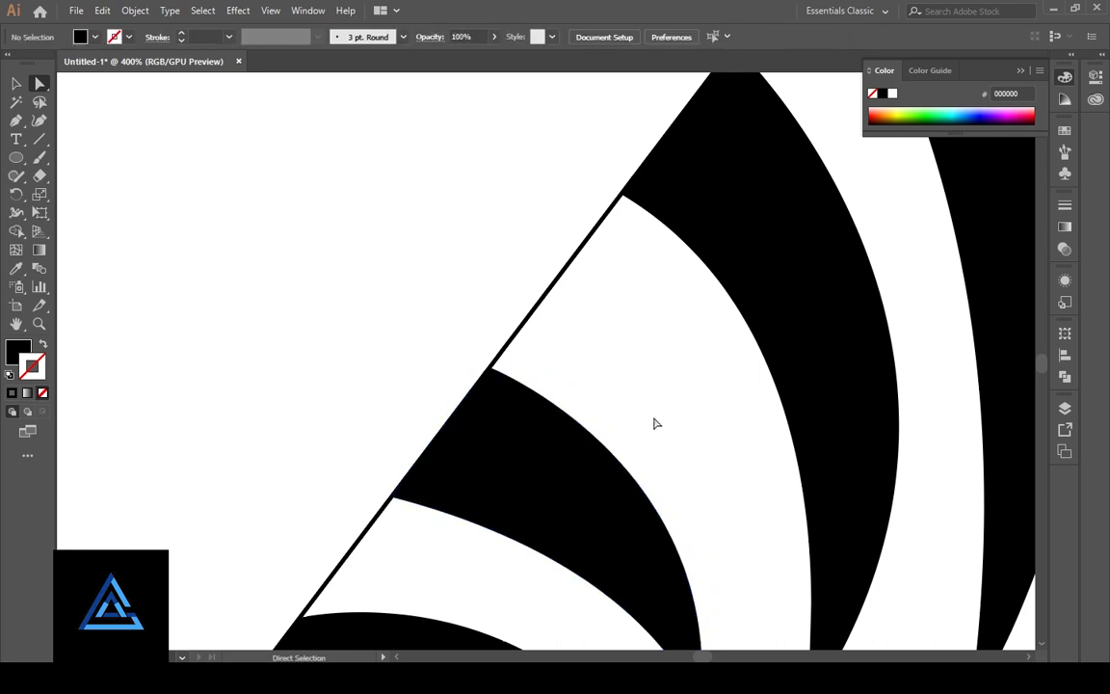
- Shift the smallest traced band's bottom tip slightly along the baseline toward the corner crescent
left_click_drag(655, 421, 658, 201)
left_click(703, 491)
left_click_drag(704, 493, 682, 495)
left_click(714, 270)
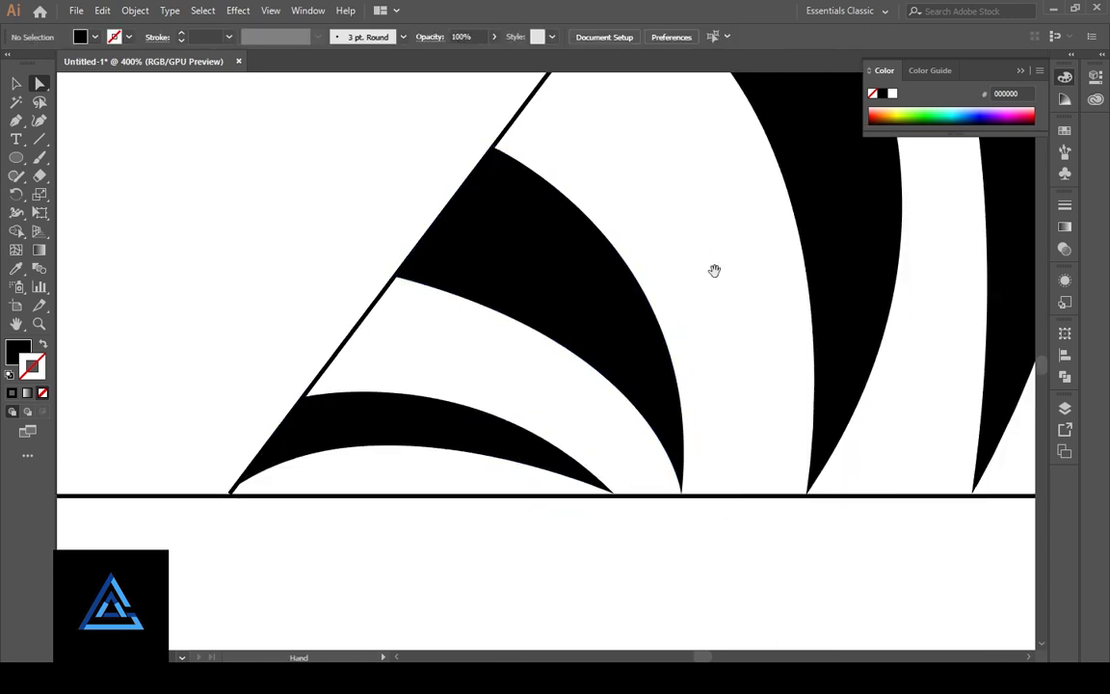
left_click_drag(716, 270, 577, 375)
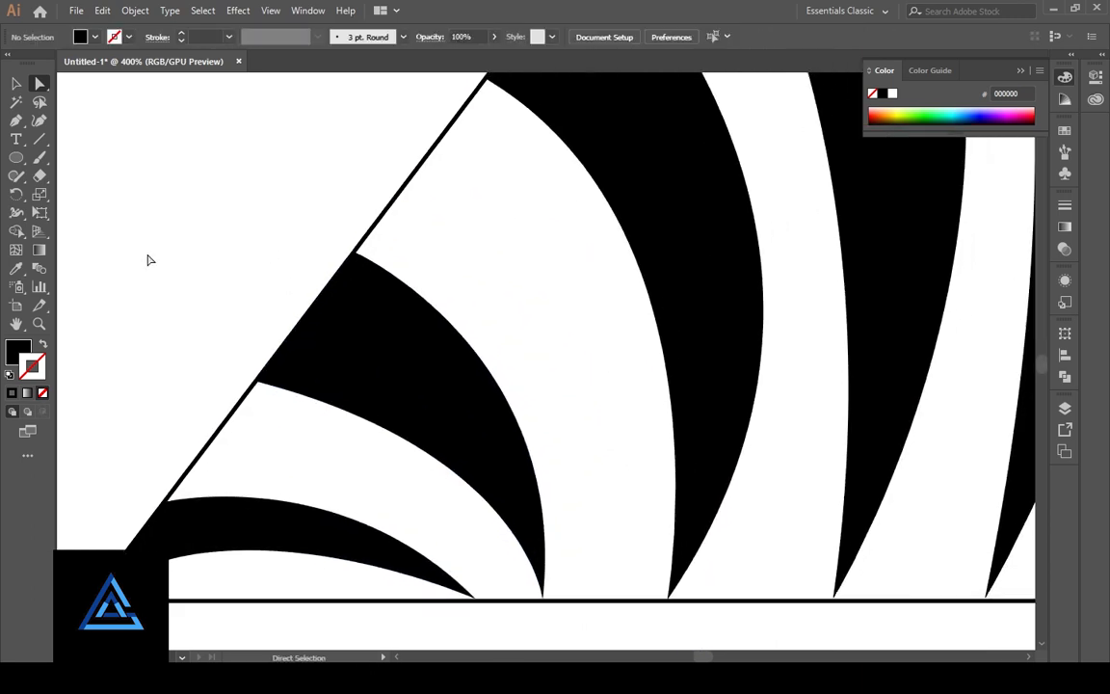
- Draw a closed black curved band with the Pen tool between the second and third bands, tapering from the diagonal to a baseline tip
left_click(464, 107)
left_click_drag(613, 602, 533, 553)
left_click(612, 278)
left_click_drag(609, 274, 866, 505)
left_click_drag(642, 122, 493, 121)
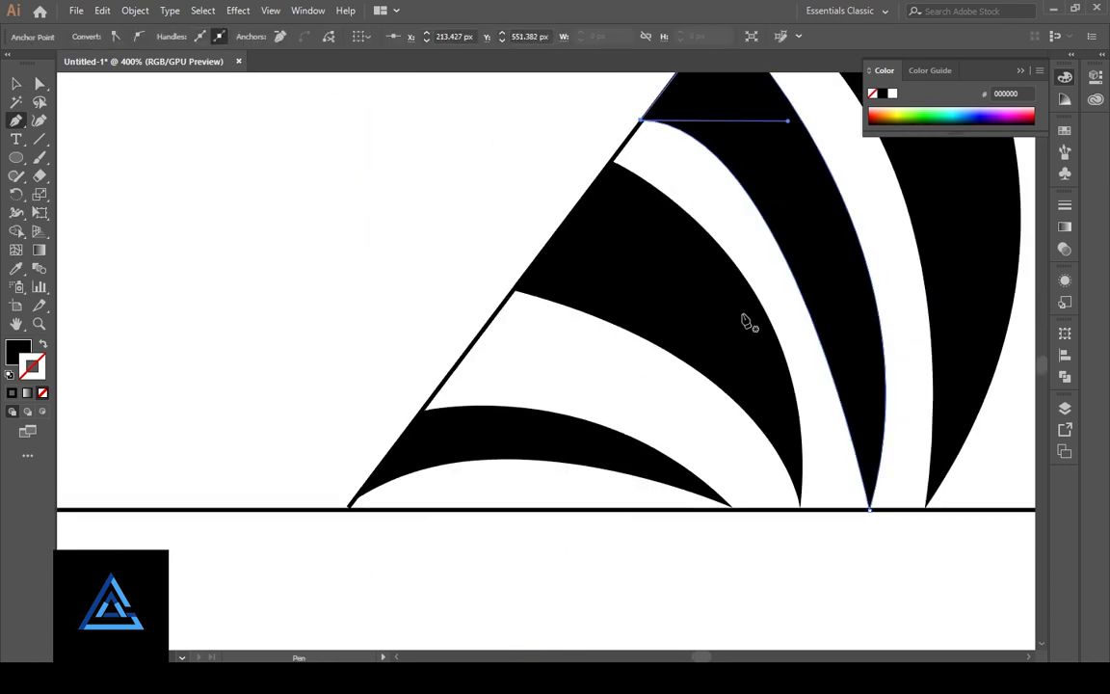
left_click_drag(744, 318, 442, 365)
left_click(40, 84)
left_click(328, 104)
- Move both upper corners of the second band from the corner down along the diagonal toward the corner crescent
left_click_drag(613, 101, 455, 372)
scroll(456, 372, "down", 4)
left_click_drag(421, 568, 533, 437)
key("ctrl+equal")
key("ctrl+equal")
left_click_drag(695, 500, 662, 511)
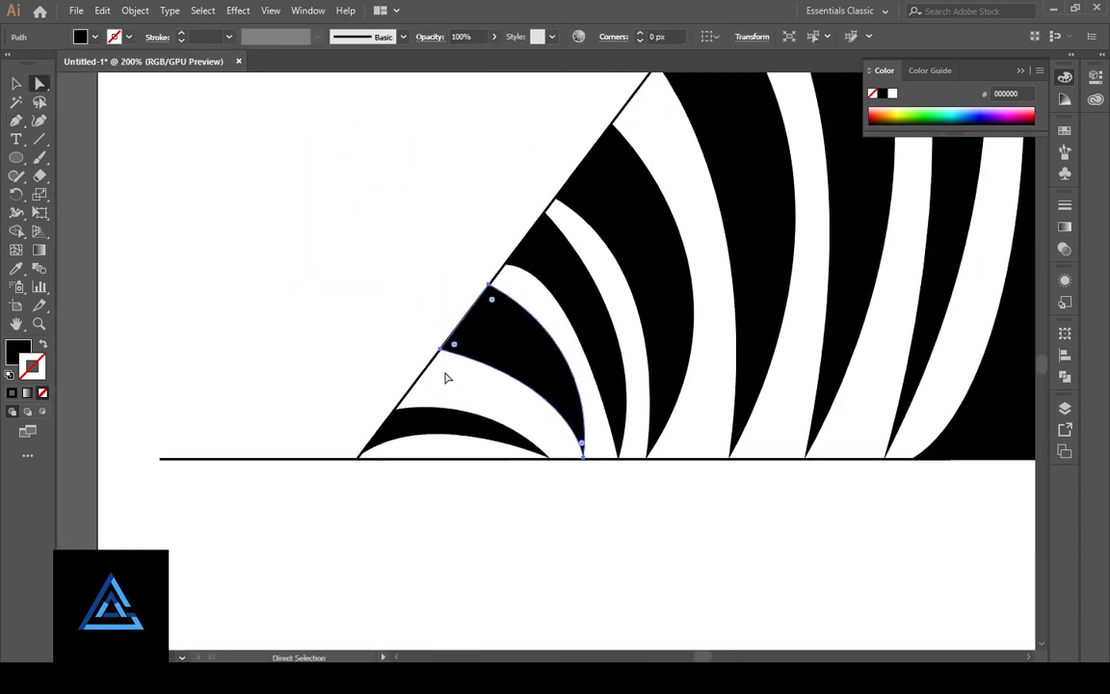
left_click(440, 350)
left_click(489, 286)
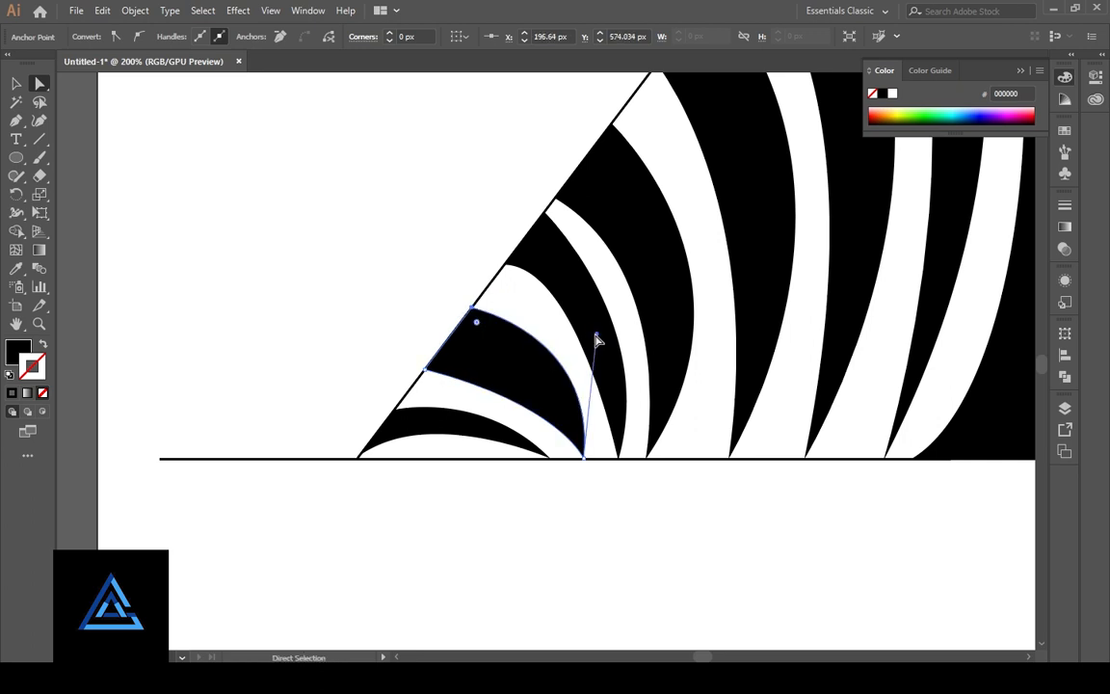
- Reshape both curved edges of the second band by adjusting the handles at its lower diagonal corner and bottom tip
left_click(427, 369)
left_click_drag(507, 328, 507, 329)
left_click(570, 384)
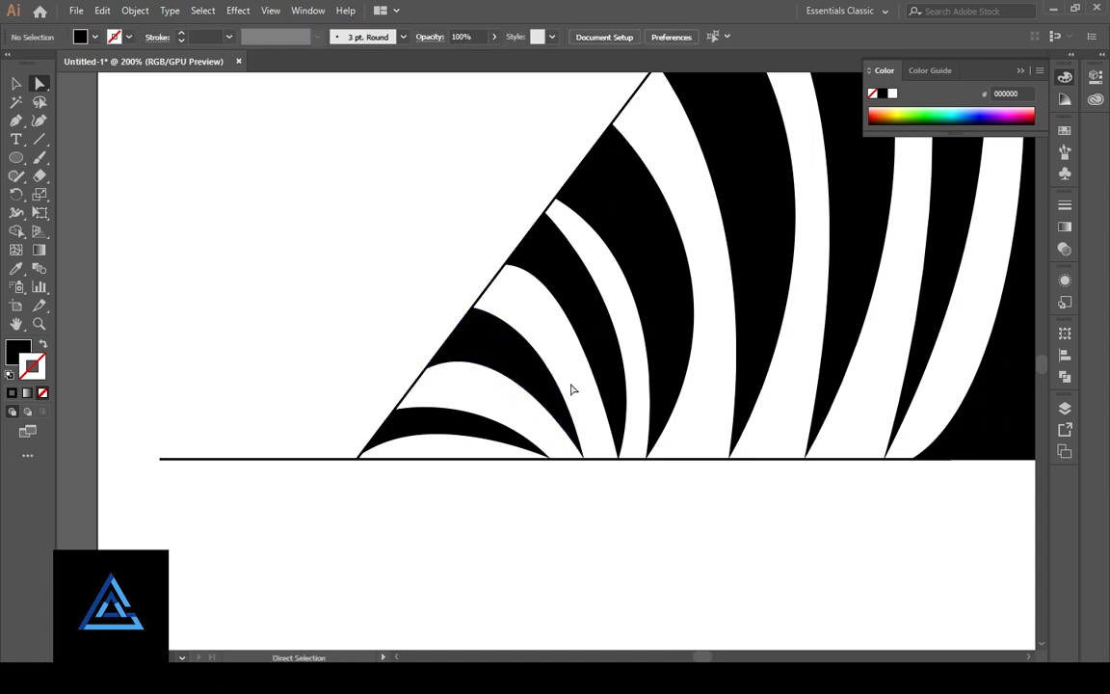
left_click_drag(612, 465, 509, 488)
left_click(481, 482)
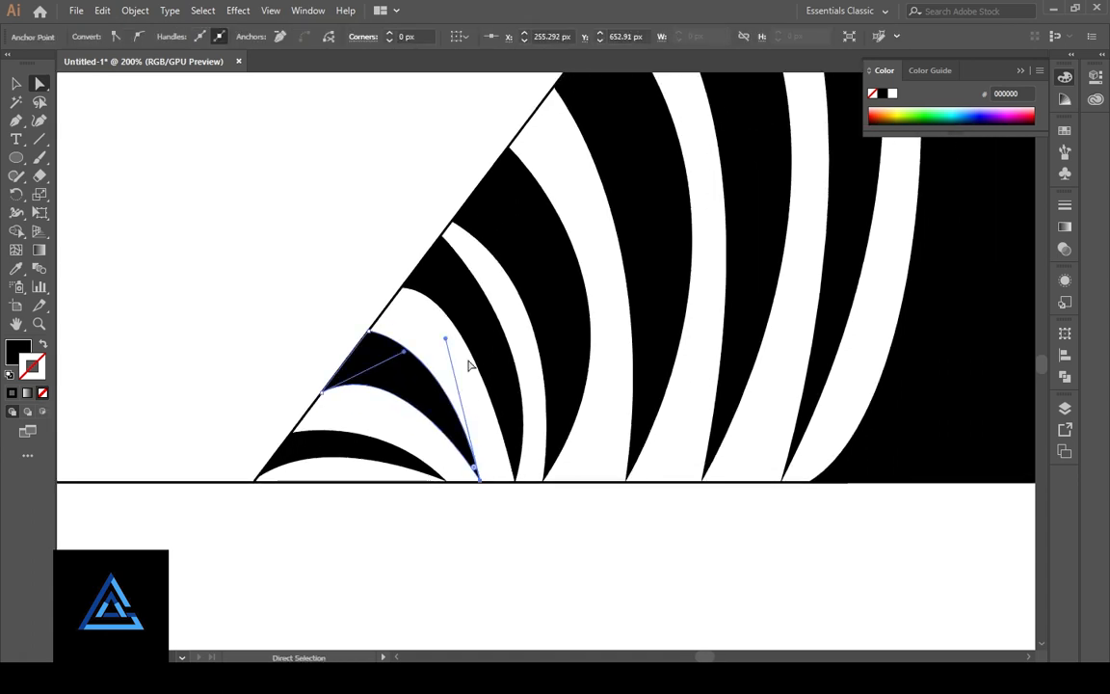
left_click(538, 566)
- Move both diagonal corners of the fourth band from the corner slightly up along the diagonal together
left_click(396, 297)
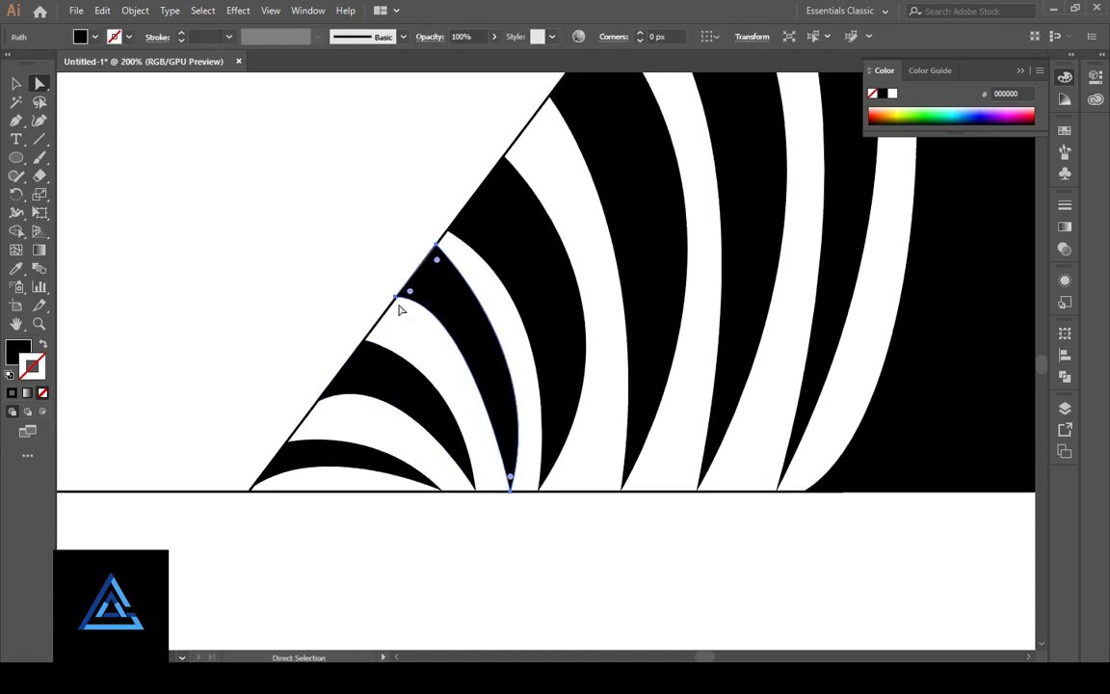
left_click_drag(580, 259, 523, 422)
left_click(447, 321)
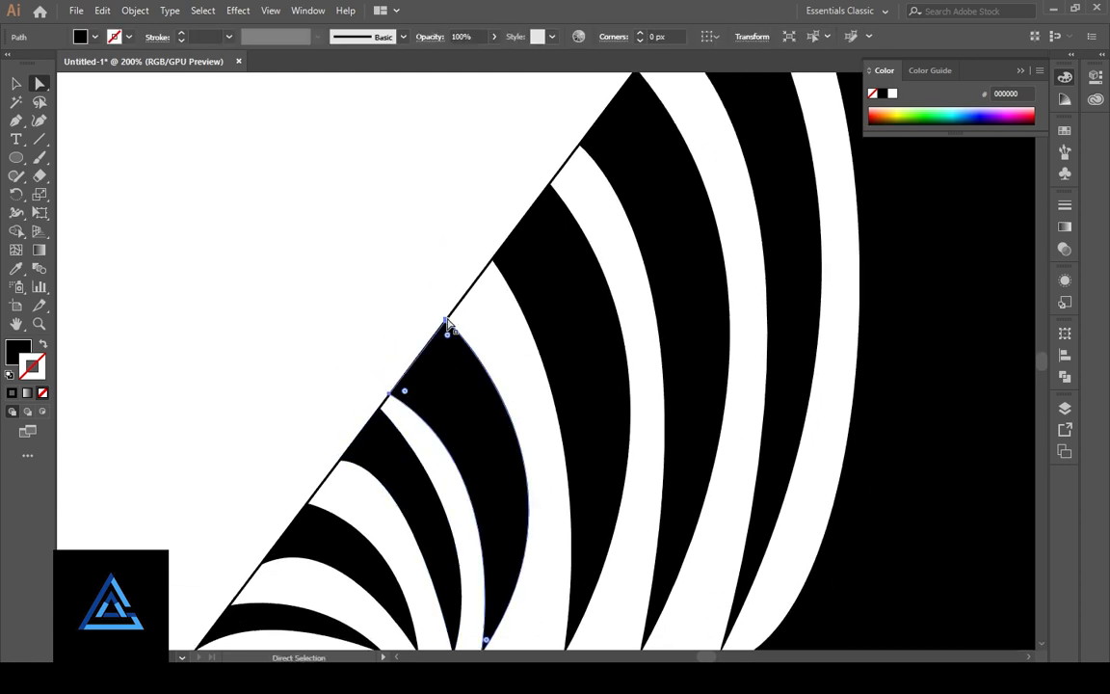
left_click_drag(539, 292, 515, 309)
left_click(422, 342)
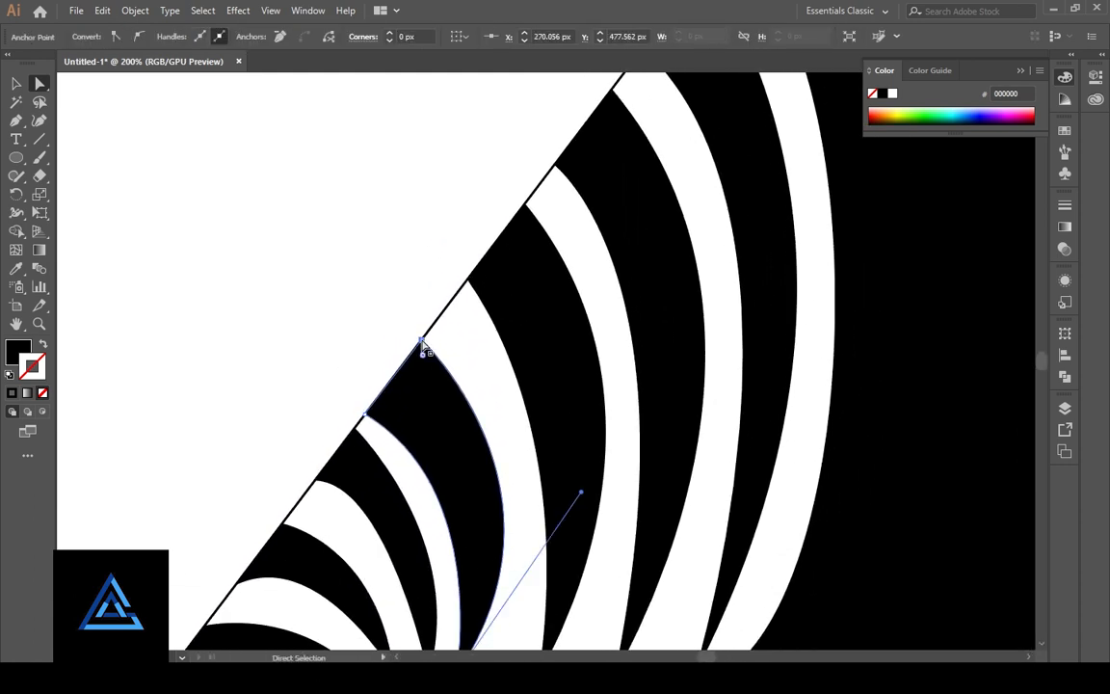
left_click(365, 416, "shift")
left_click_drag(421, 340, 434, 323)
key("ctrl+z")
key("ctrl+shift+z")
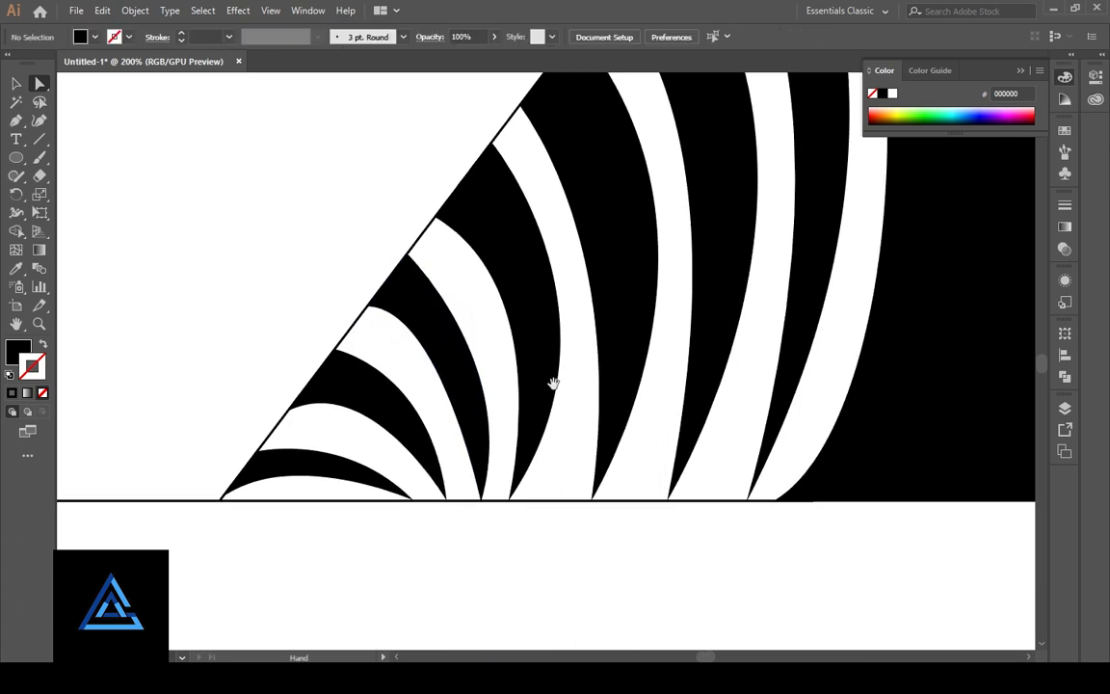
- Shift the fourth band's bottom tip along the baseline toward the pillar and adjust its curve handle
left_click(517, 502)
mouse_move(517, 502)
left_mouse_down()
mouse_move(511, 508)
mouse_move(533, 508)
left_mouse_up()
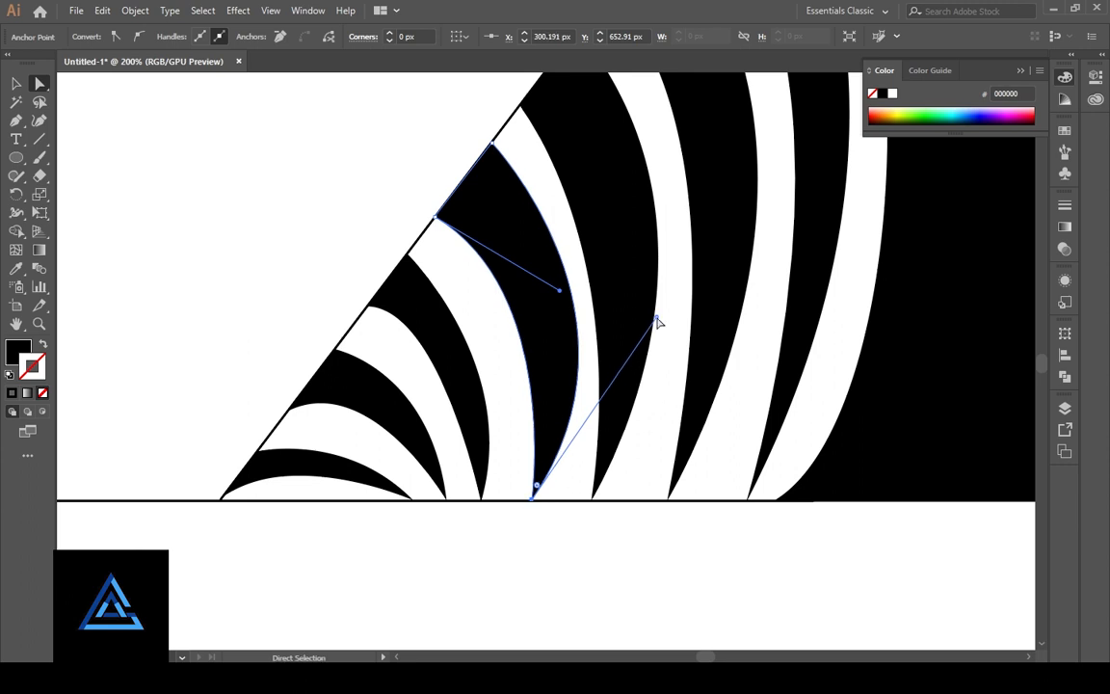
left_click_drag(626, 304, 616, 299)
- Shift the fifth band's bottom tip slightly toward the pillar and adjust the handle of its outer edge
left_click_drag(653, 377, 486, 517)
left_click(437, 597)
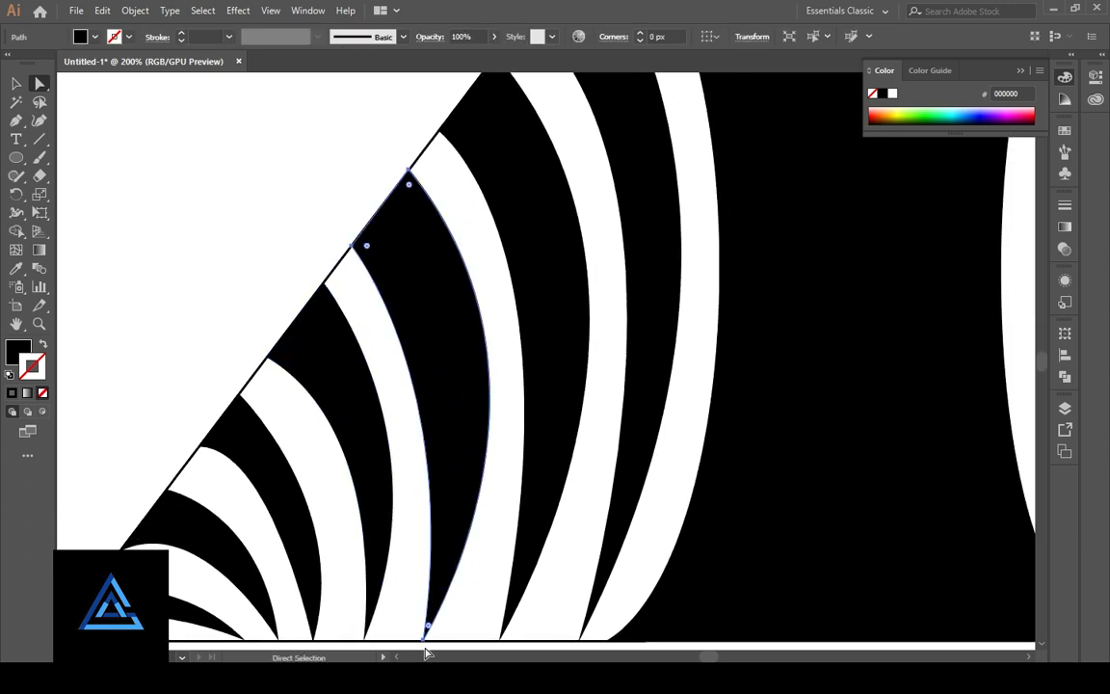
left_click_drag(426, 626, 439, 624)
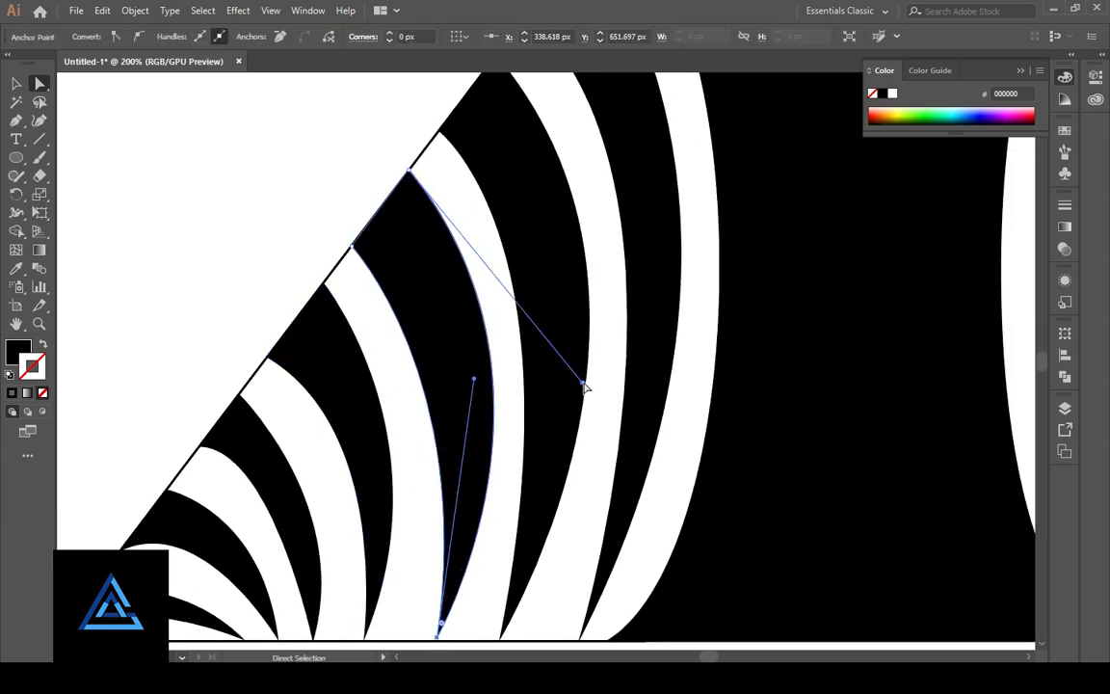
left_click_drag(583, 384, 563, 385)
left_click(500, 402)
left_click_drag(516, 322, 597, 244)
left_click(539, 293)
left_click(494, 559)
left_click_drag(491, 560, 493, 558)
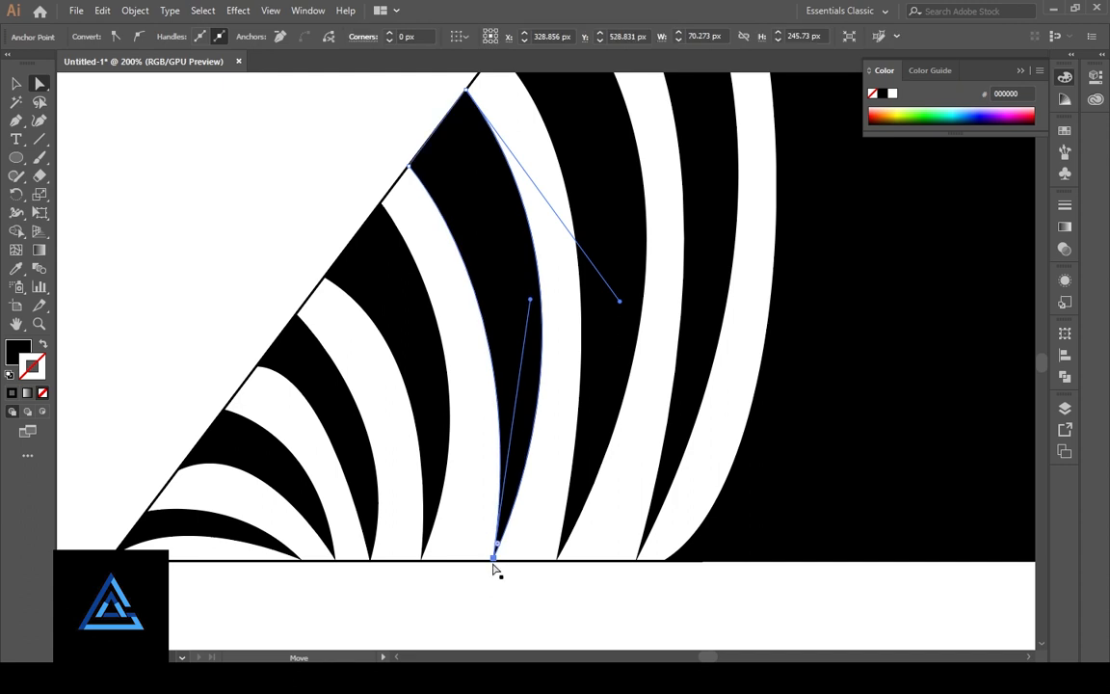
left_click(512, 586)
- Flatten the lower curve of the second band from the corner by adjusting its handles
left_click(504, 508)
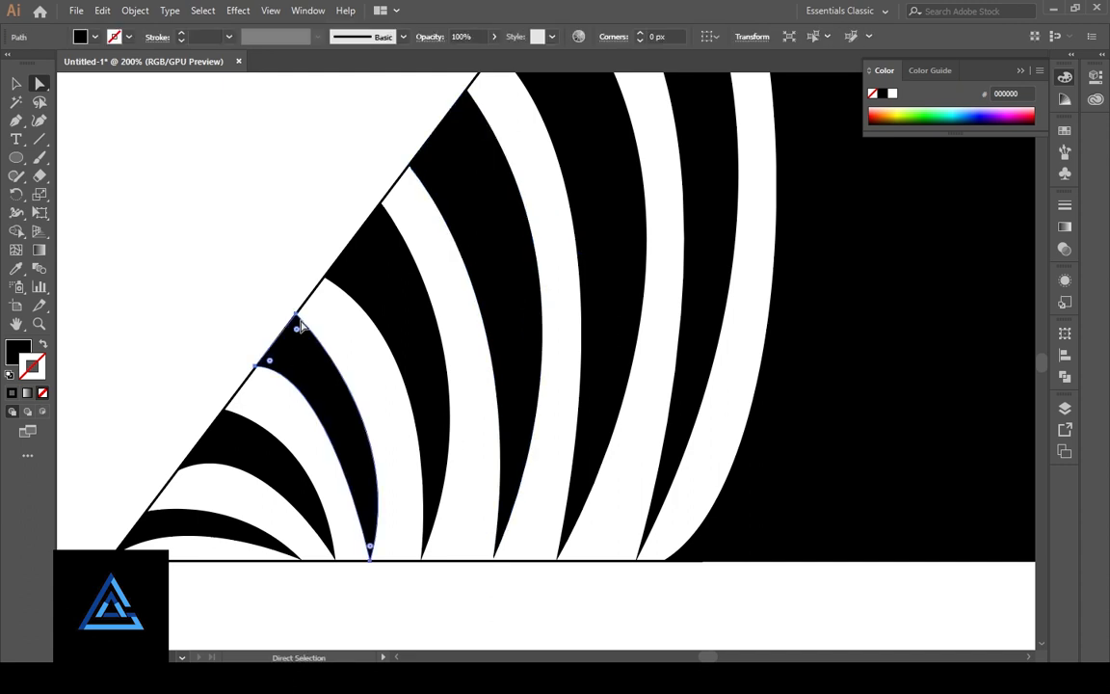
key("ctrl+plus")
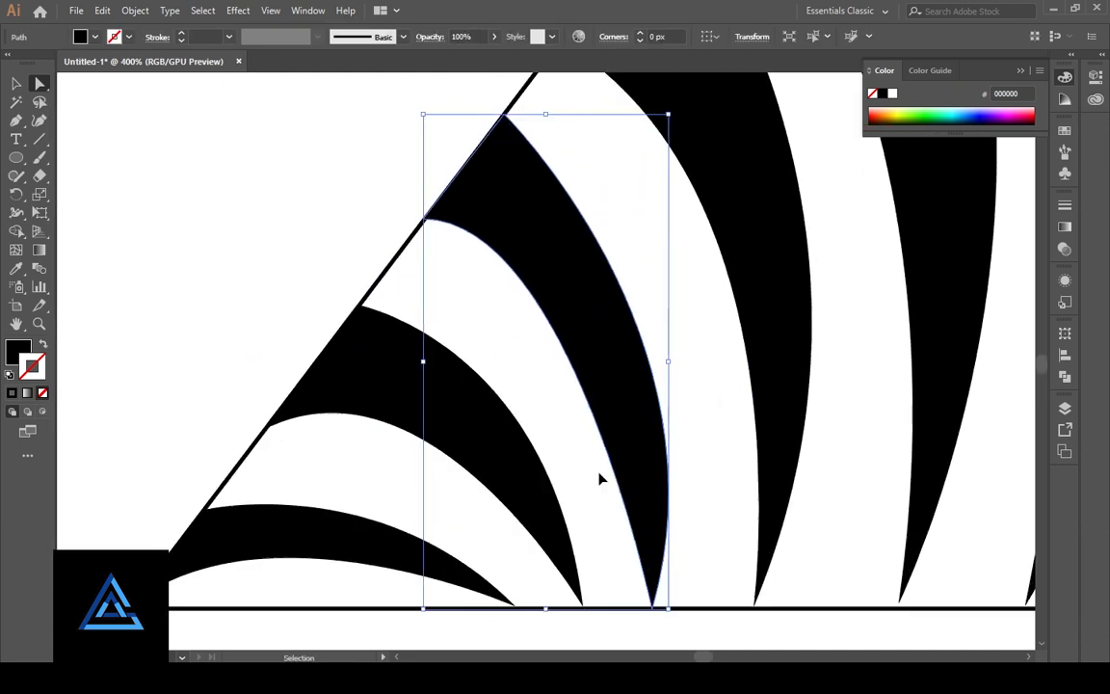
left_click(396, 312)
left_click_drag(560, 232, 541, 313)
left_click(659, 280)
left_click_drag(620, 315, 597, 384)
- Bow both edges of the third band outward with their handles and nudge its lower corner down the diagonal
left_click(486, 136)
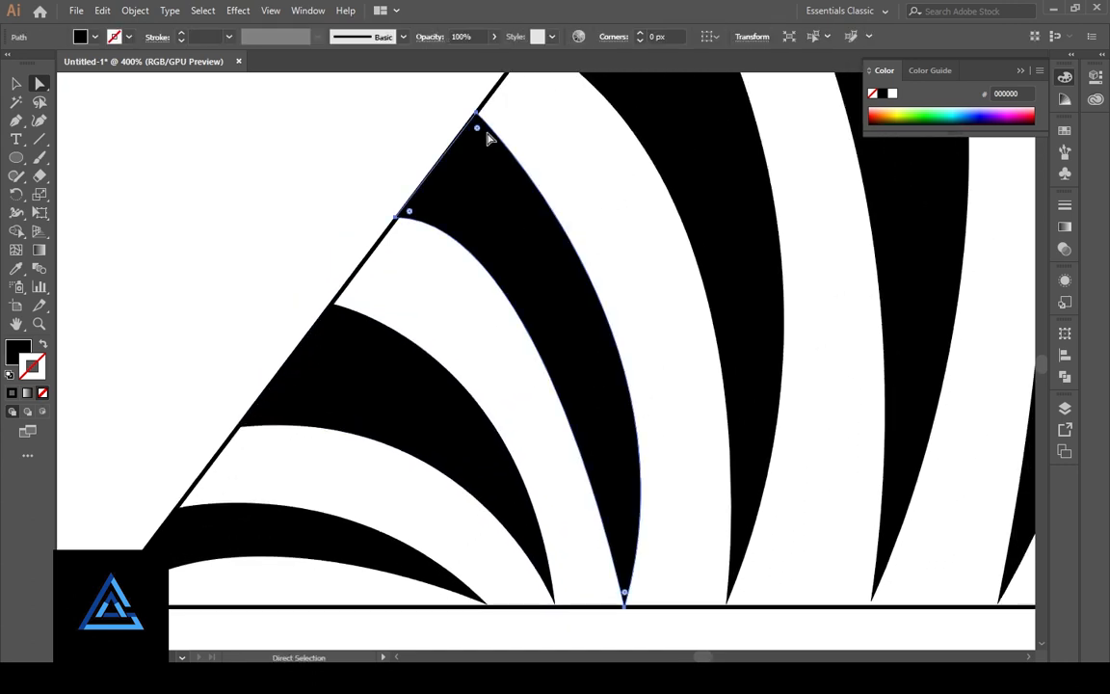
left_click(476, 113)
left_click_drag(702, 339, 752, 292)
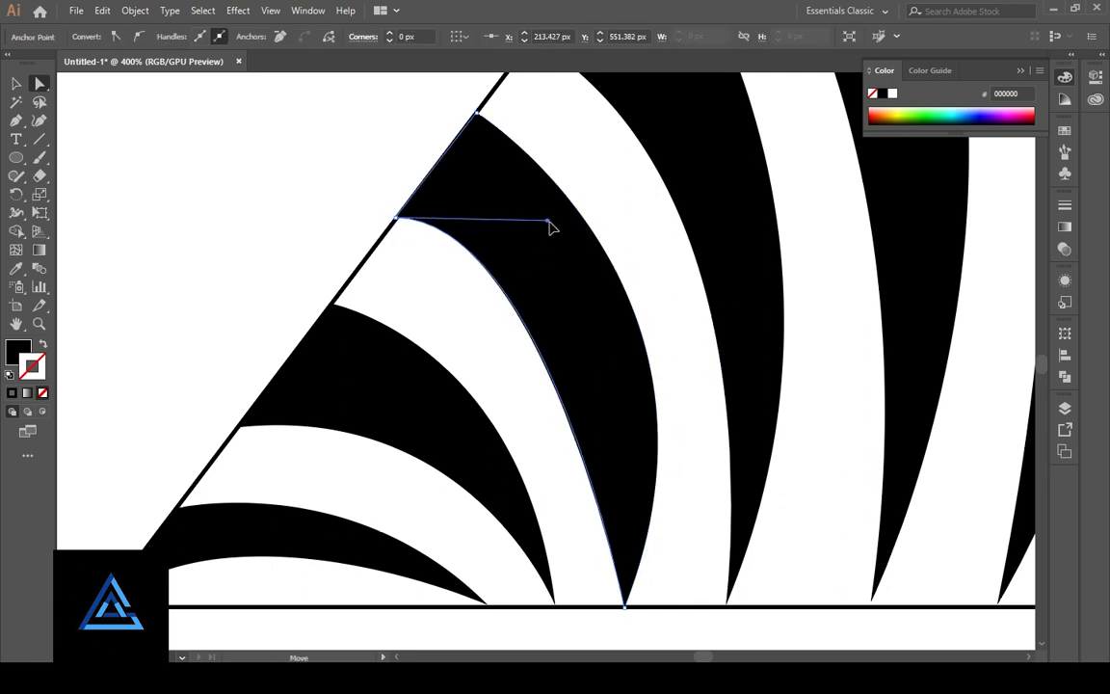
left_click_drag(550, 225, 663, 340)
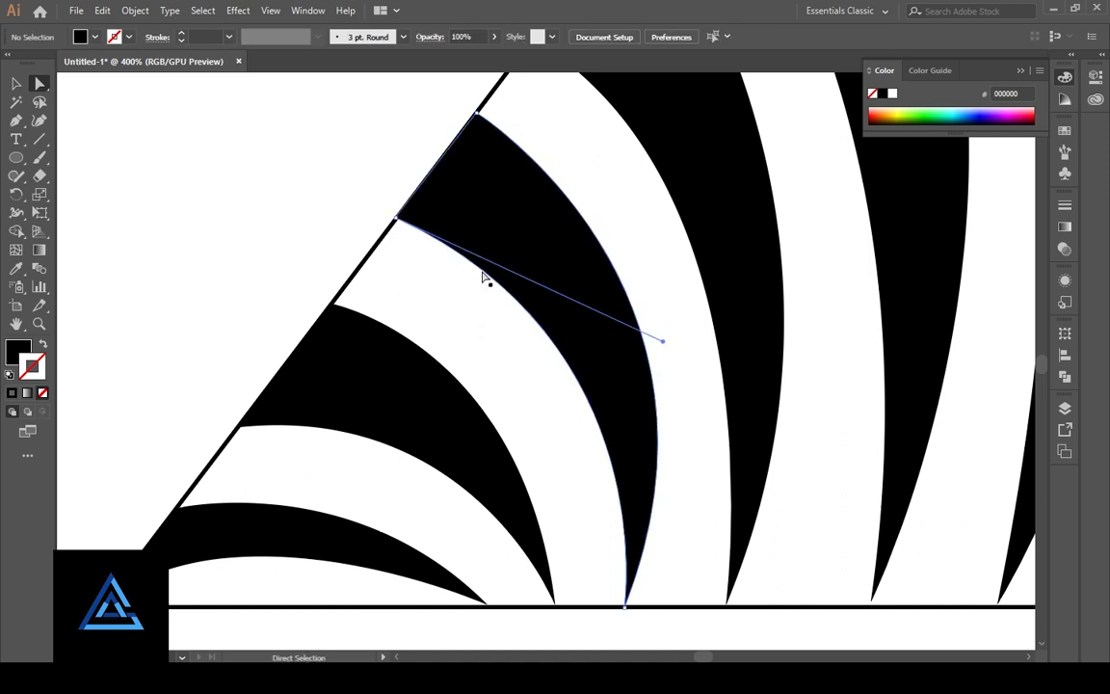
left_click_drag(396, 219, 393, 225)
left_click(677, 365)
- Reshape the fourth band's two curved edges by adjusting the handles at its bottom tip and lower diagonal corner
left_click_drag(686, 364, 450, 552)
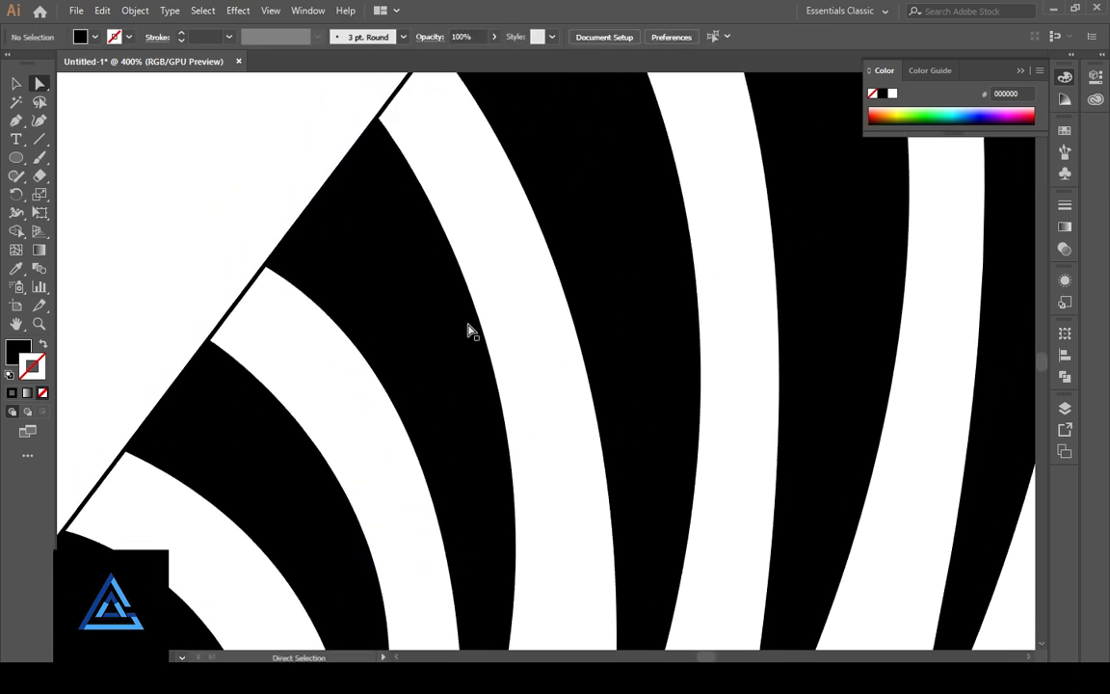
left_click(480, 311)
left_click_drag(646, 450, 693, 298)
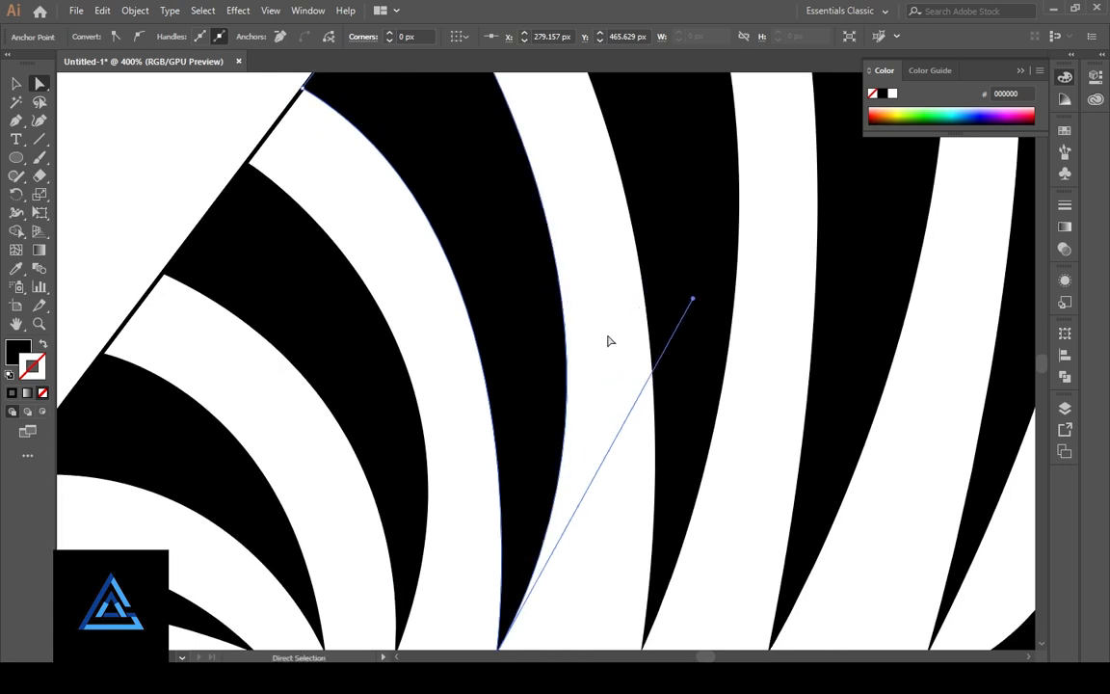
left_click(491, 258)
left_click(303, 89)
left_click_drag(556, 240, 584, 336)
left_click(621, 445)
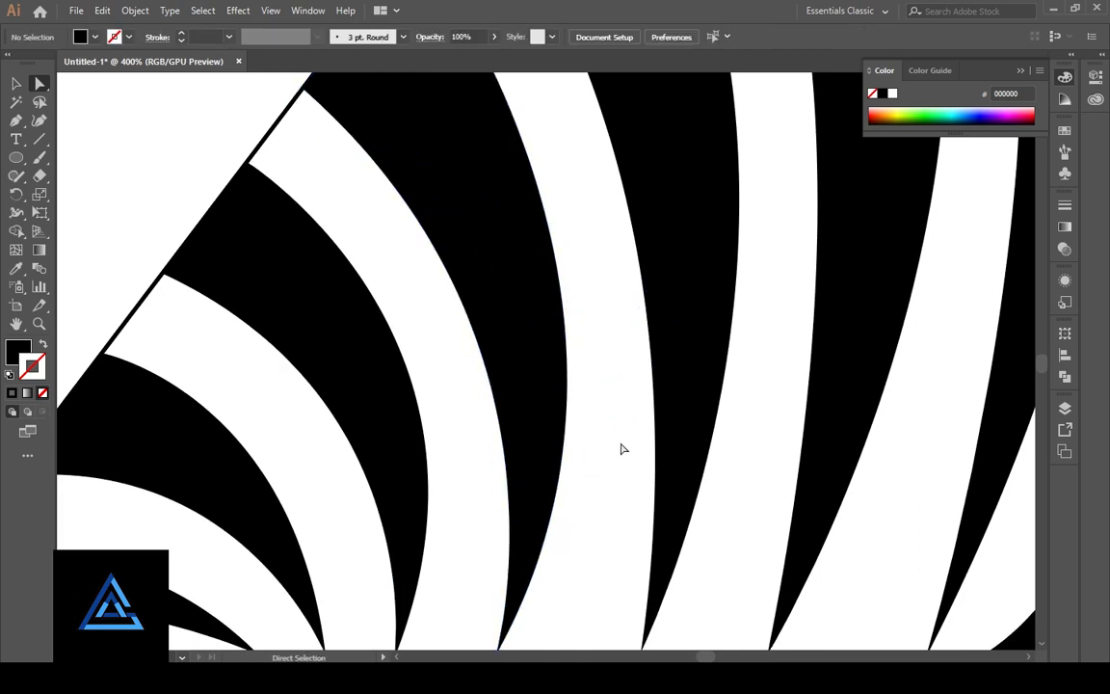
- Bow the fifth band's outer edge toward the pillar by extending the curve handle at its upper diagonal corner
left_click_drag(565, 491, 499, 357)
left_click(577, 511)
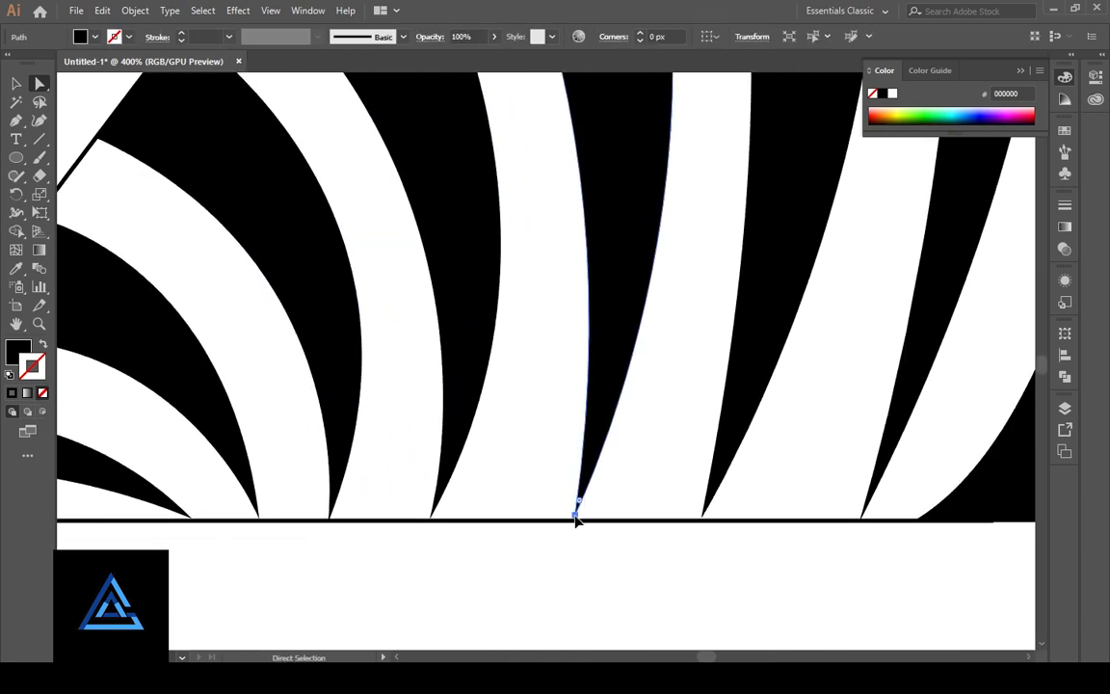
scroll(617, 502, "up", 10)
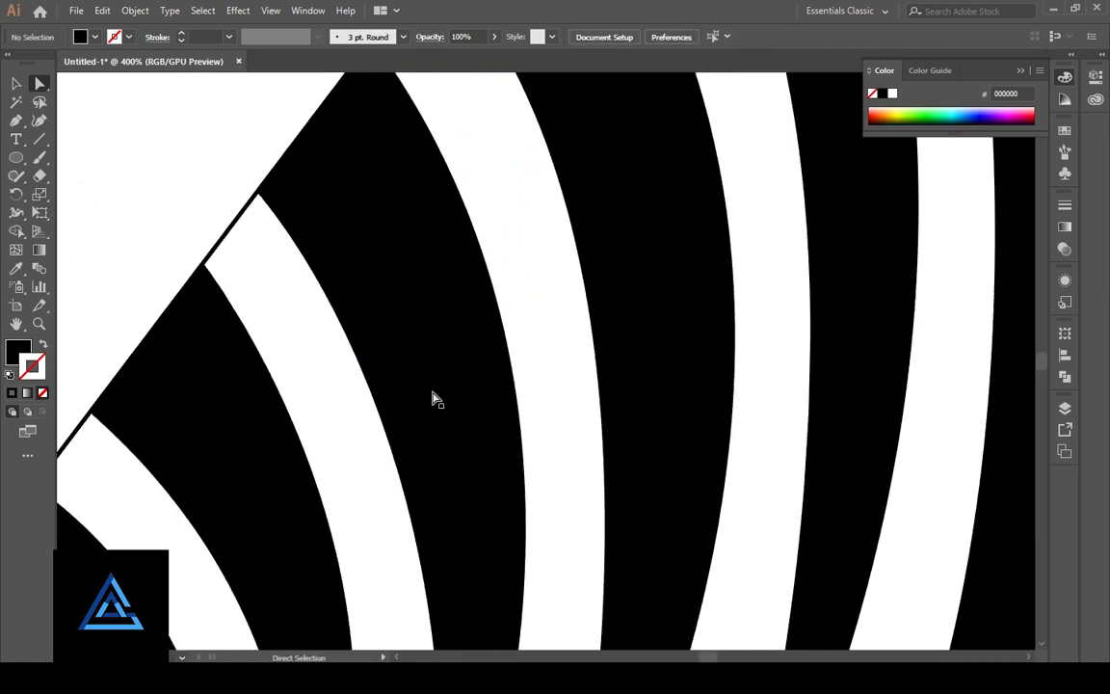
left_click_drag(618, 216, 405, 475)
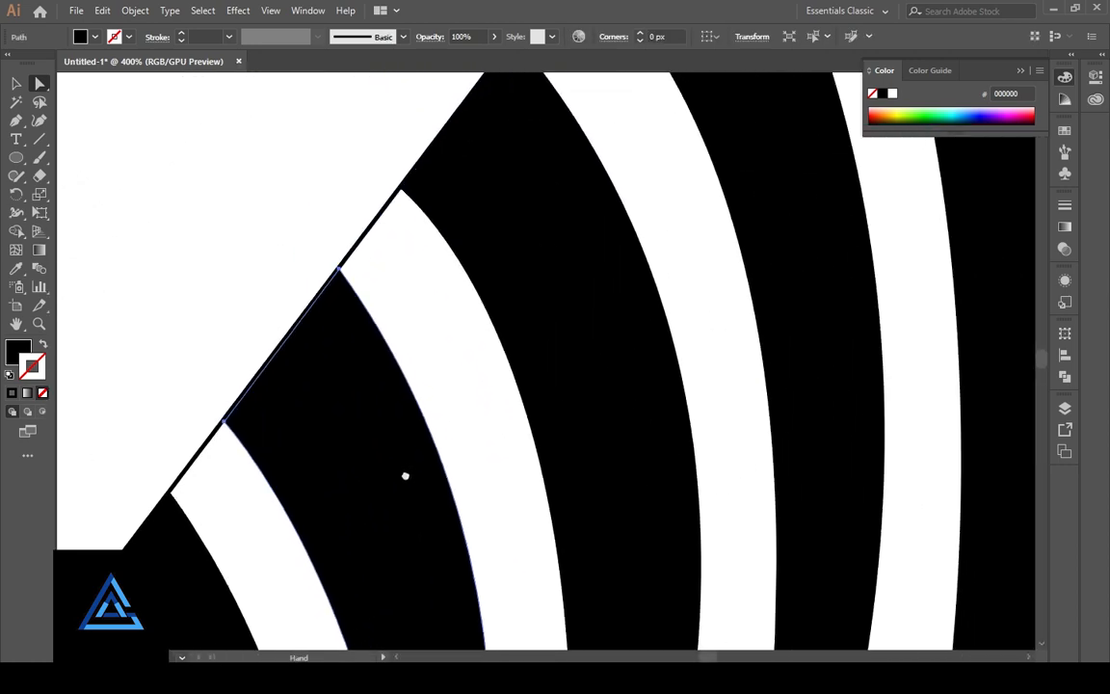
left_click(225, 424)
left_click_drag(567, 564, 610, 121)
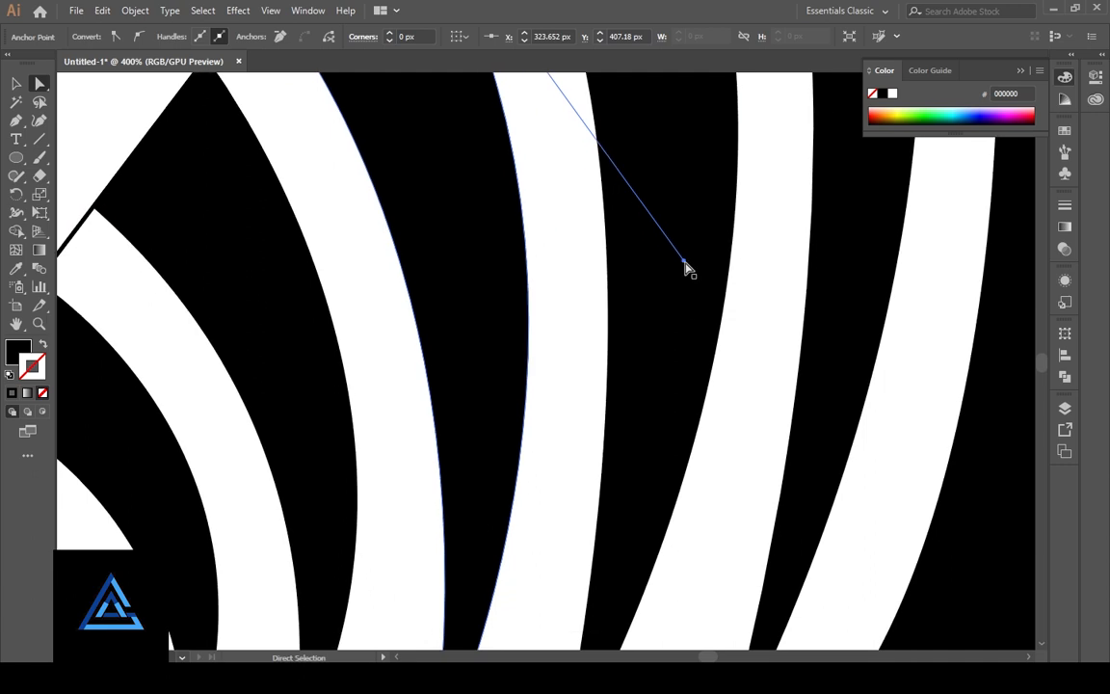
left_click(686, 268)
key("Delete")
left_click(506, 292)
key("ctrl+minus")
key("ctrl+minus")
left_click(572, 171)
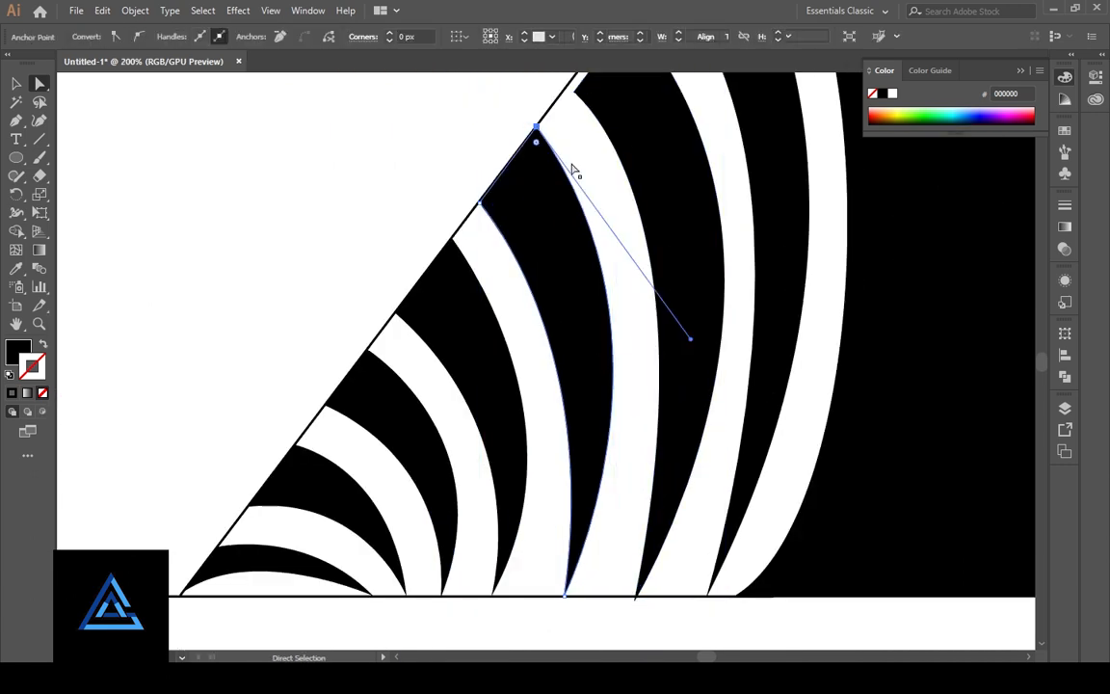
left_click_drag(691, 343, 723, 368)
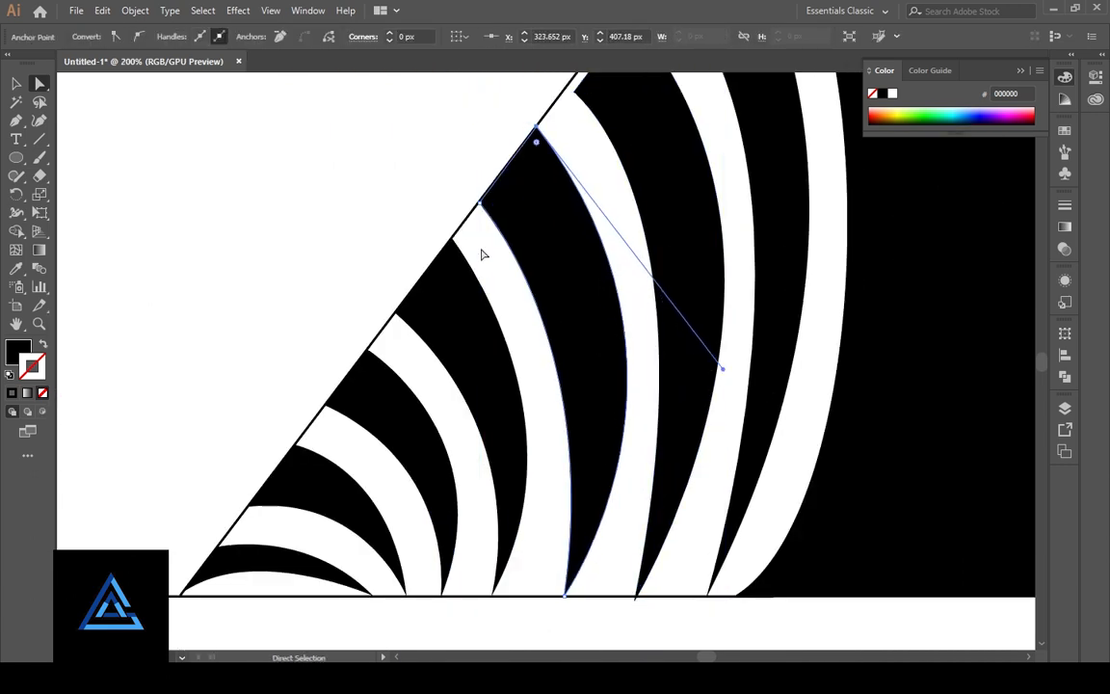
- Reshape the fifth band's inner edge so that it bows out toward the pillar
left_click_drag(602, 337, 654, 370)
left_click(675, 407)
left_click_drag(627, 531, 667, 499)
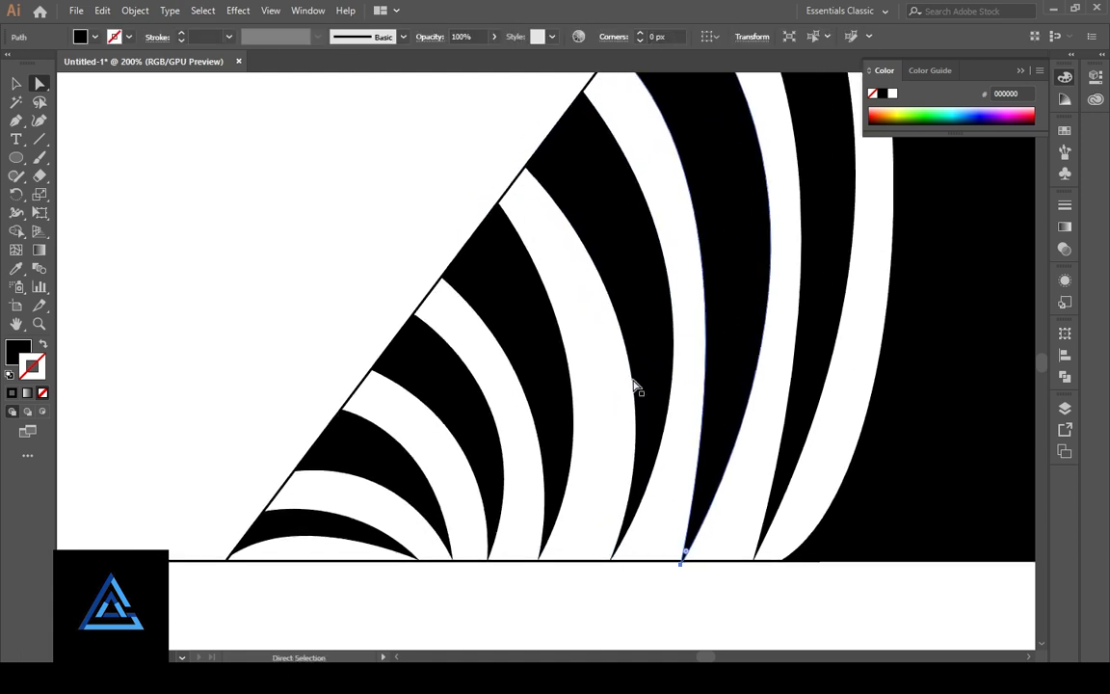
left_click(692, 337)
left_click_drag(699, 334, 690, 338)
left_click(676, 439)
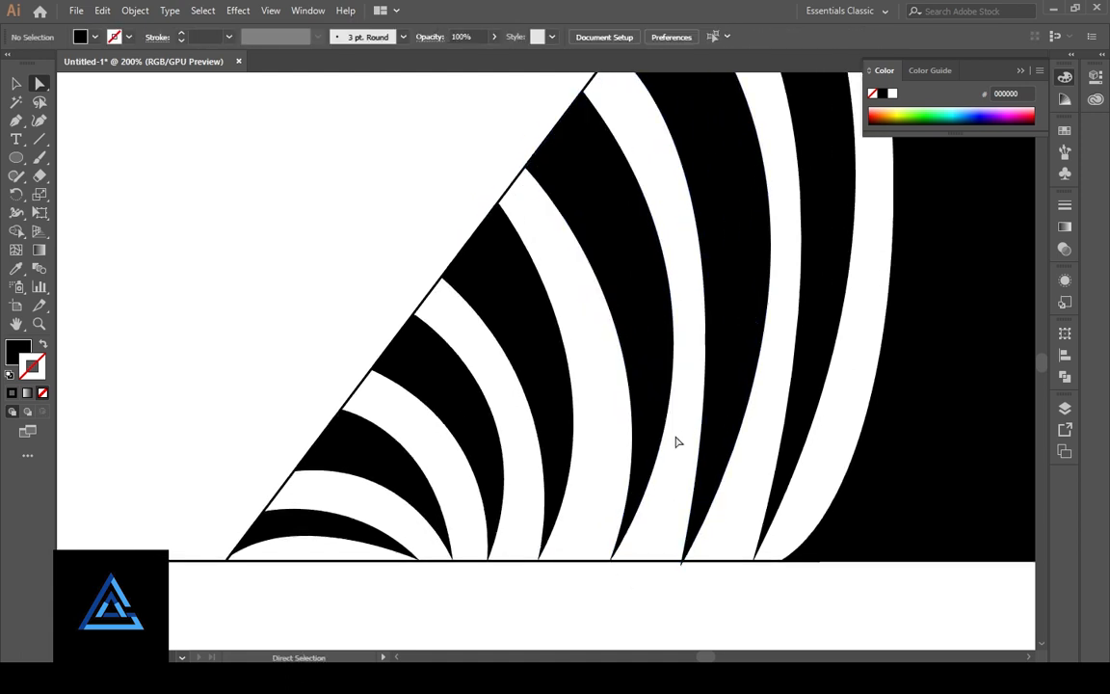
- Shift the fifth band's bottom tip along the baseline toward the corner crescent
left_click(611, 561)
left_click_drag(611, 567, 589, 561)
left_click(607, 572)
left_click(597, 561)
left_click(657, 570)
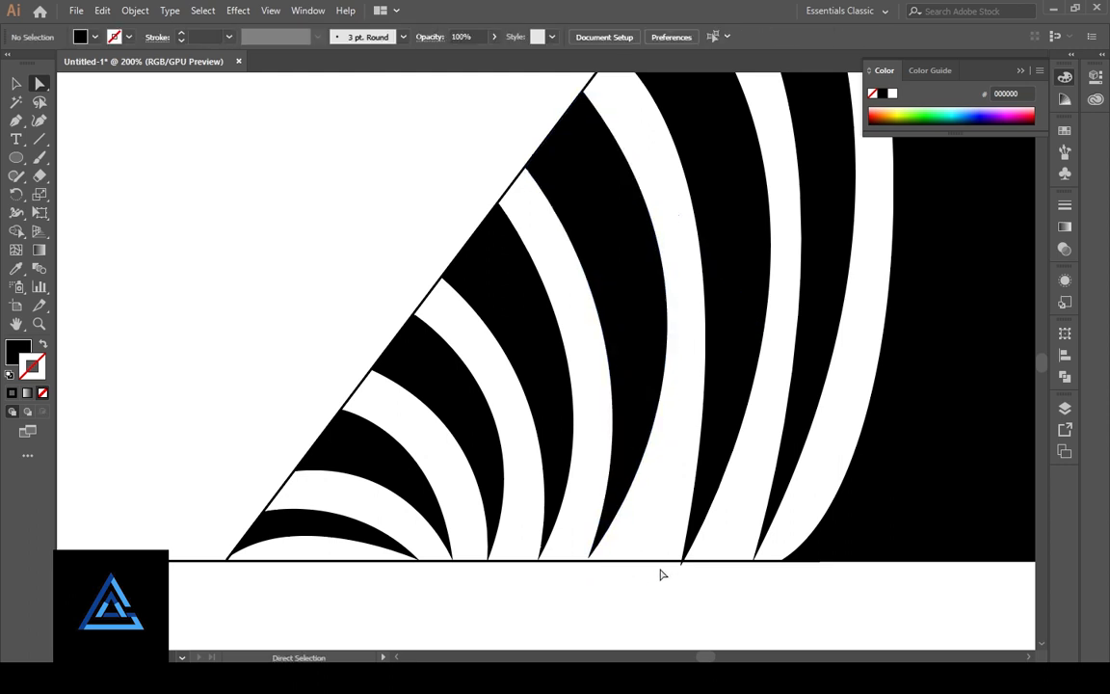
- Try to shift the sixth band's bottom tip along the baseline toward the corner crescent
left_click_drag(669, 517, 626, 522)
left_click(639, 563)
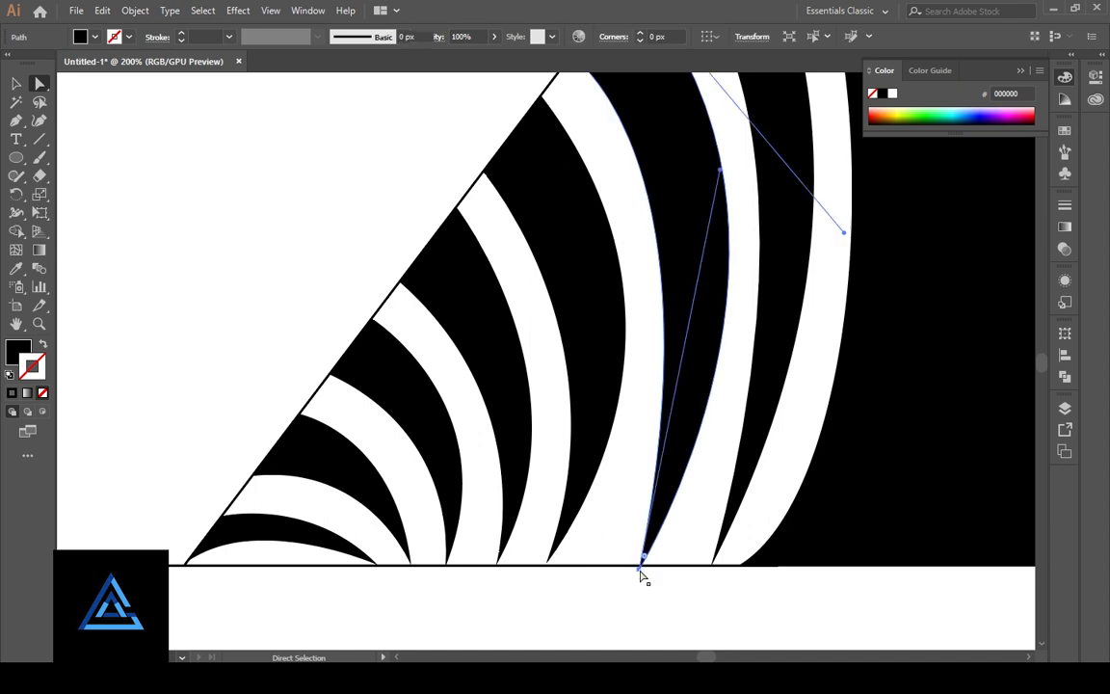
left_click_drag(640, 564, 618, 555)
left_click(659, 594)
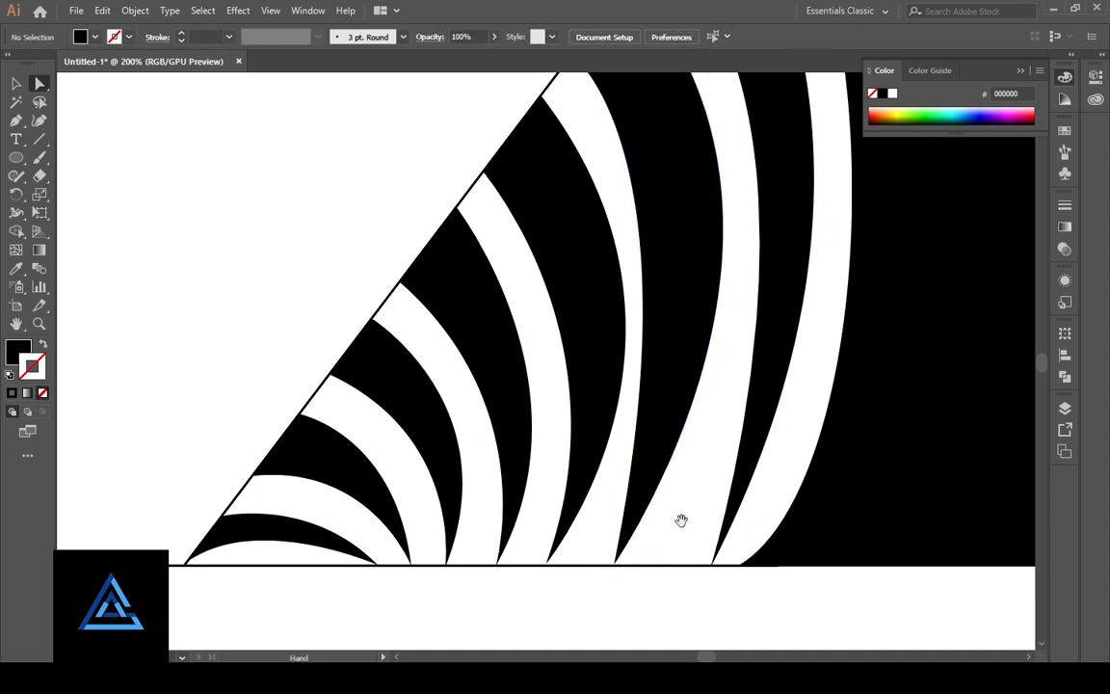
left_click_drag(682, 521, 634, 506)
key("ctrl+minus")
key("ctrl+minus")
left_click(571, 229, "ctrl")
key("ctrl+z")
key("ctrl+z")
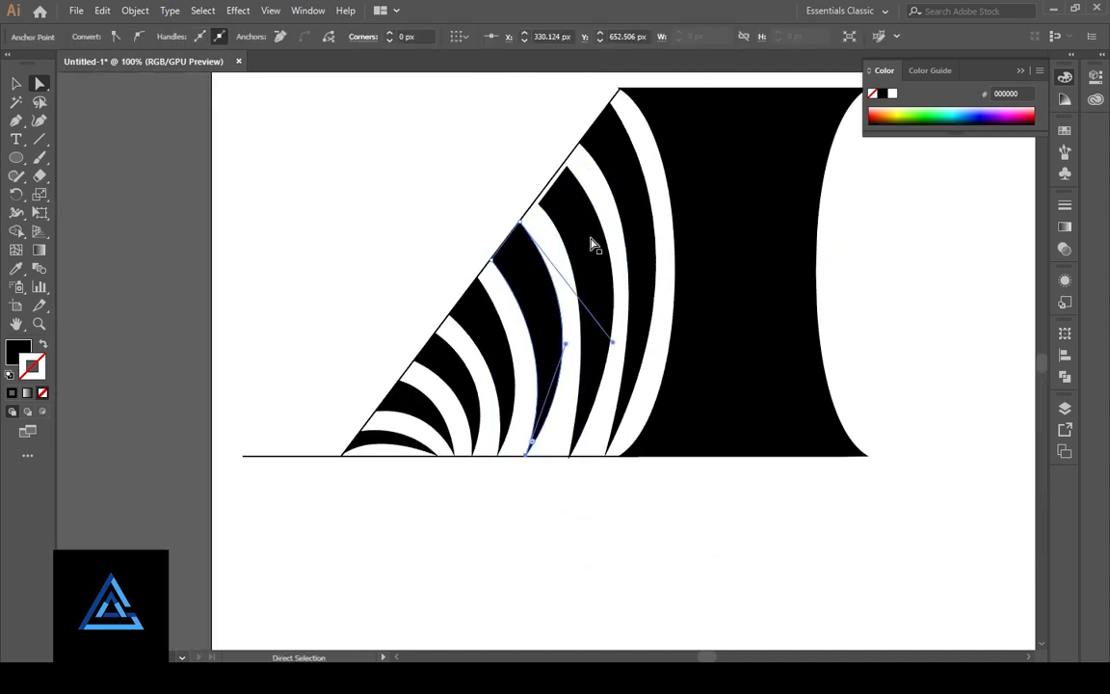
- Move the whole sixth band back against the diagonal and nudge its bottom tip onto the baseline toward the corner crescent
left_click_drag(589, 236, 583, 234)
left_click(598, 451)
key("ctrl+plus")
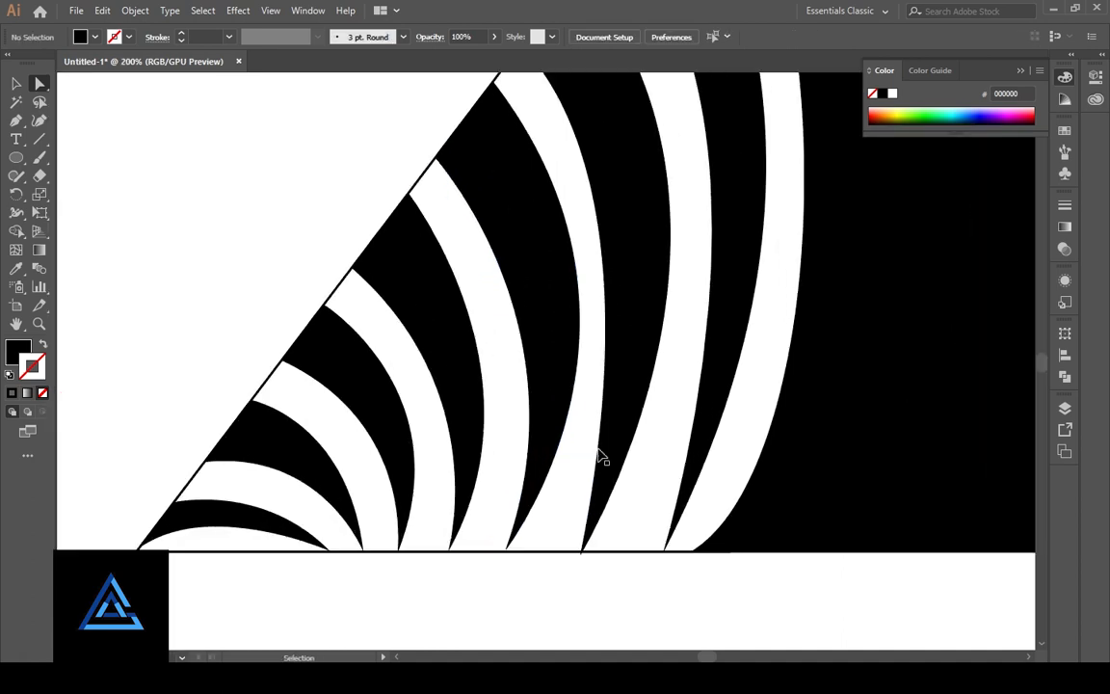
left_click(583, 553)
left_click_drag(583, 553, 576, 550)
left_click(595, 578)
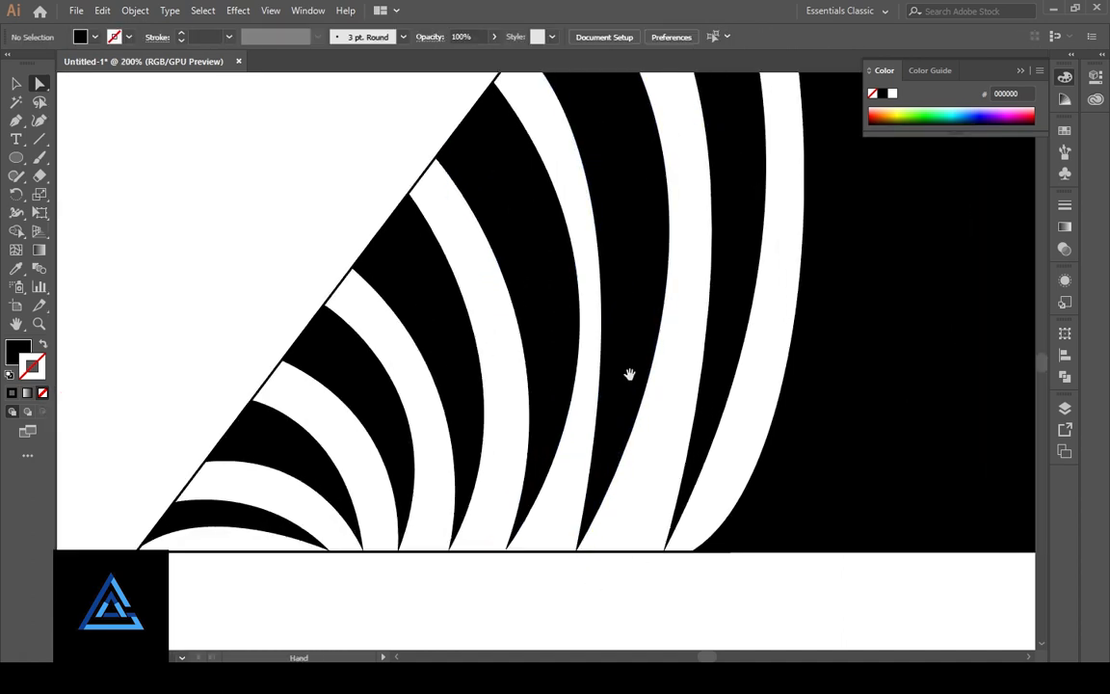
- Reshape the sixth band's inner edge so that it bows out further toward the pillar
left_click(549, 224)
left_click_drag(629, 374, 527, 340)
scroll(408, 169, "up", 1)
left_click(406, 167)
scroll(545, 435, "down", 1)
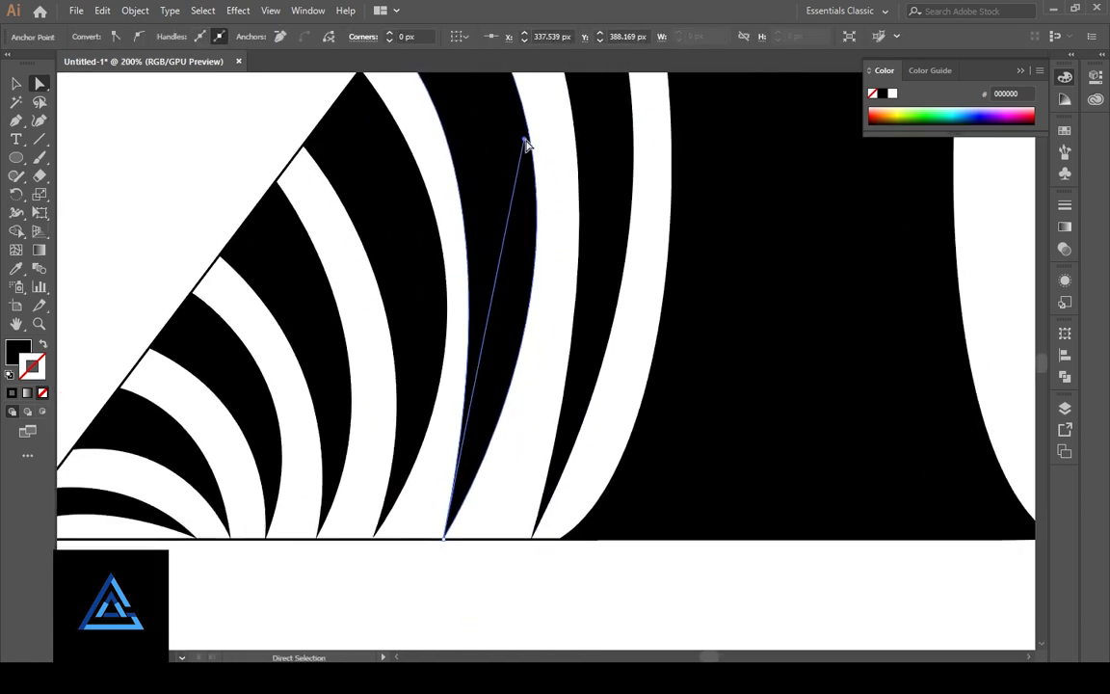
left_click_drag(527, 142, 560, 252)
left_click_drag(557, 427, 446, 526)
- Reshape the sixth band's outer edge from its upper outer corner so that it bulges further toward the pillar
left_click(397, 226)
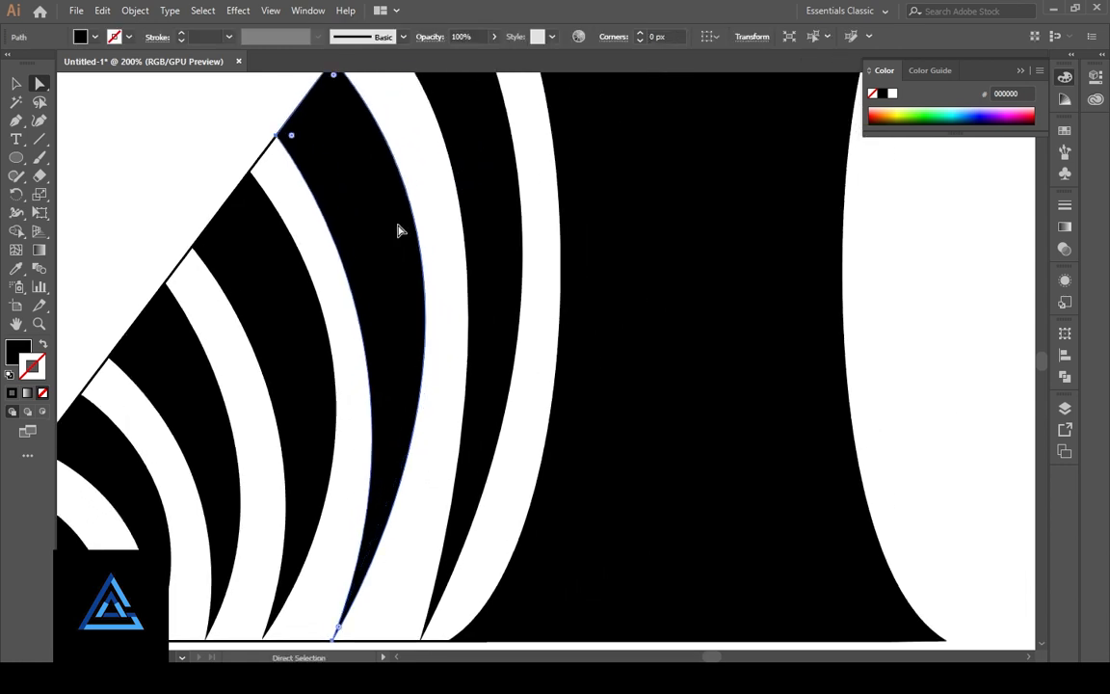
scroll(337, 100, "up", 1)
left_click(334, 98)
left_click_drag(542, 345, 563, 408)
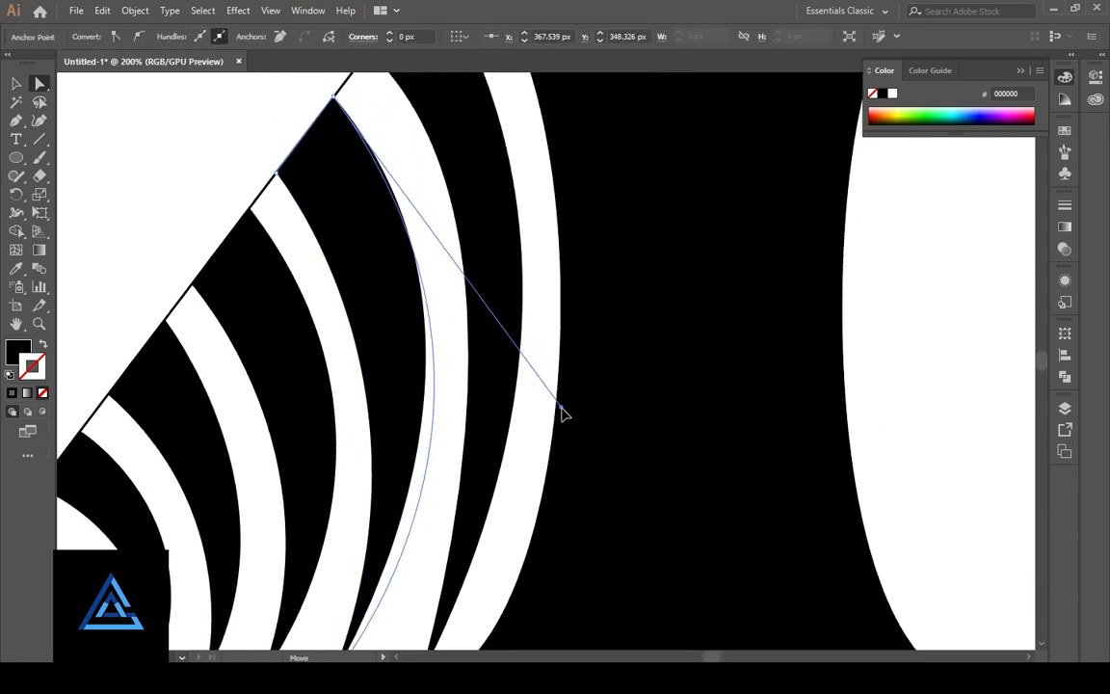
left_click_drag(453, 469, 550, 313)
scroll(549, 361, "down", 2)
left_click(532, 459)
left_click_drag(524, 368, 504, 389)
- Fine-tune the curvature of the sixth band's outer edge to even out its gap to the seventh band
left_click(505, 390)
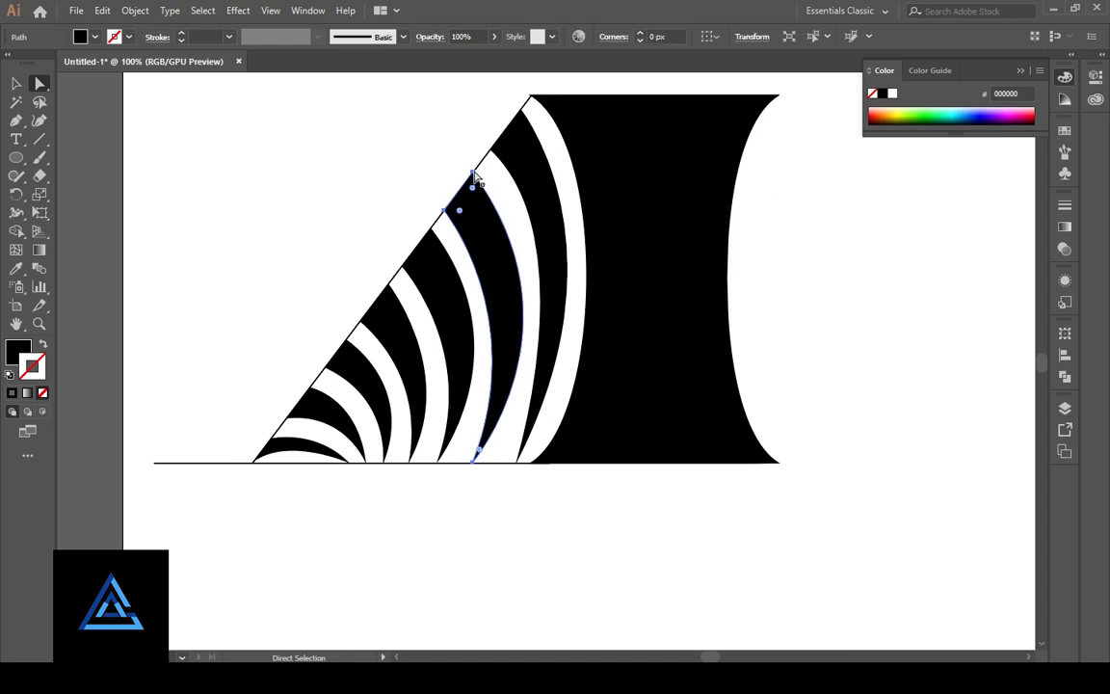
left_click(473, 173)
left_click(573, 521)
left_click(517, 340)
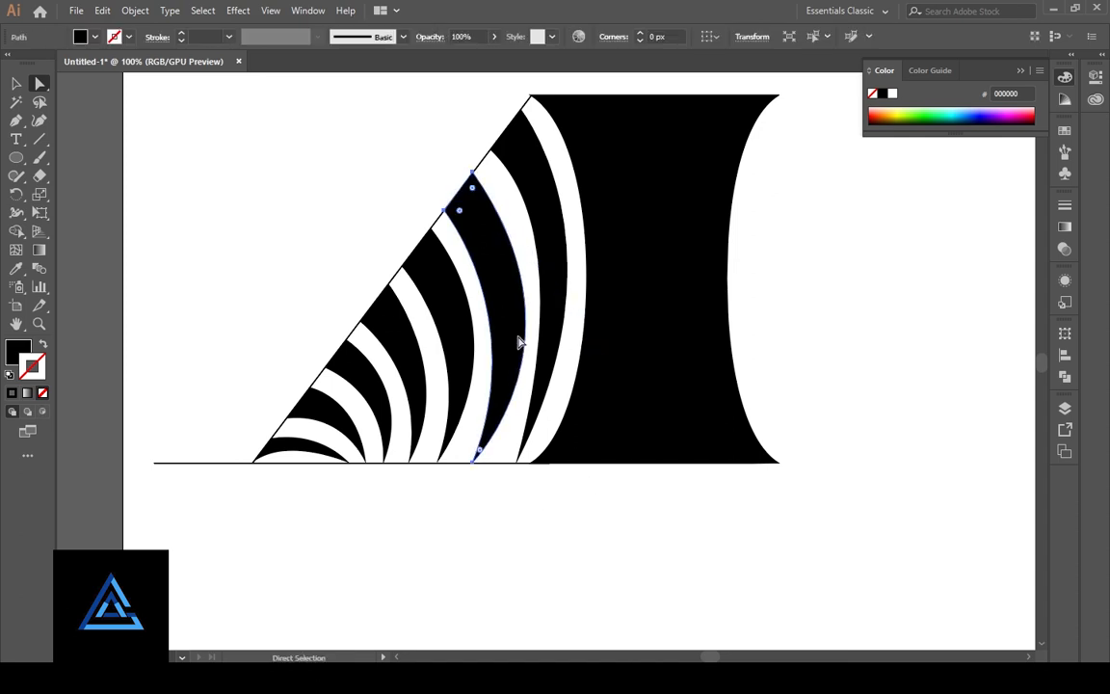
left_click(472, 173)
left_click(530, 496)
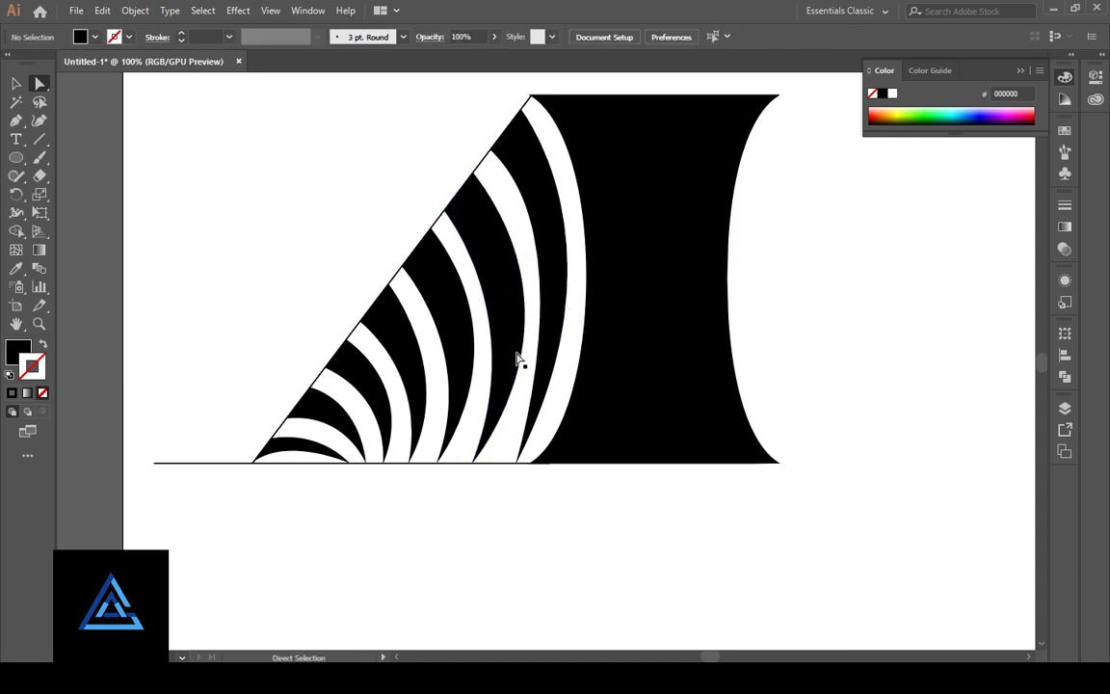
left_click(519, 356)
left_click(472, 174)
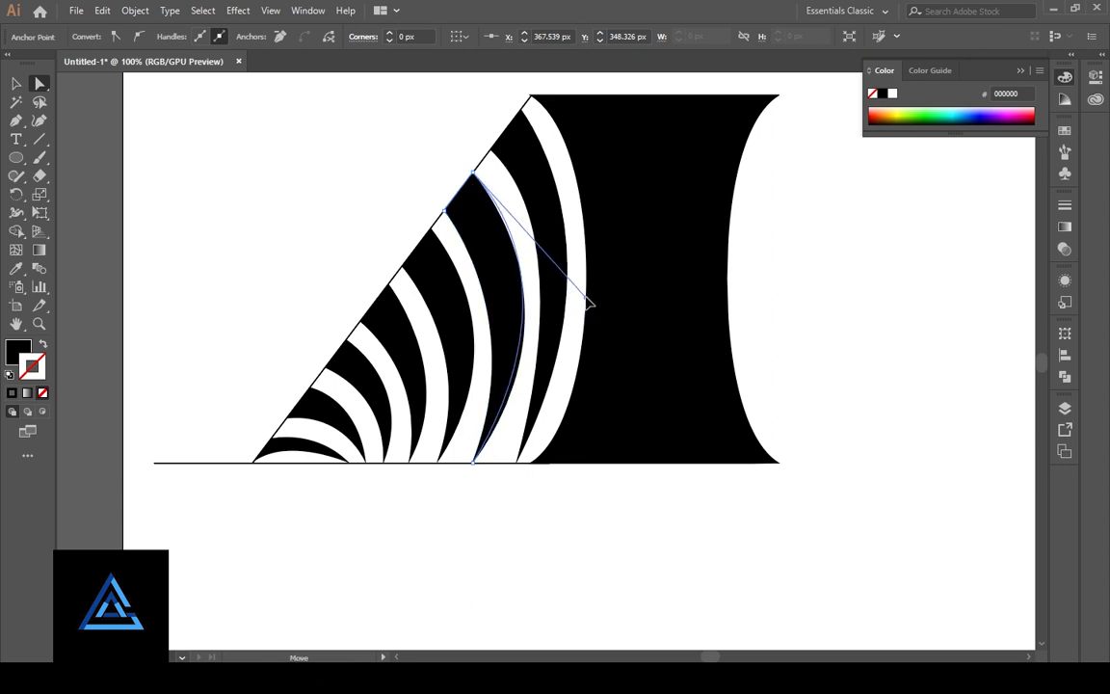
left_click(566, 515)
- Try to shift the seventh band's bottom tip along the baseline toward the corner crescent
left_click_drag(474, 420, 408, 451)
left_click_drag(451, 494, 438, 491)
left_click(486, 289)
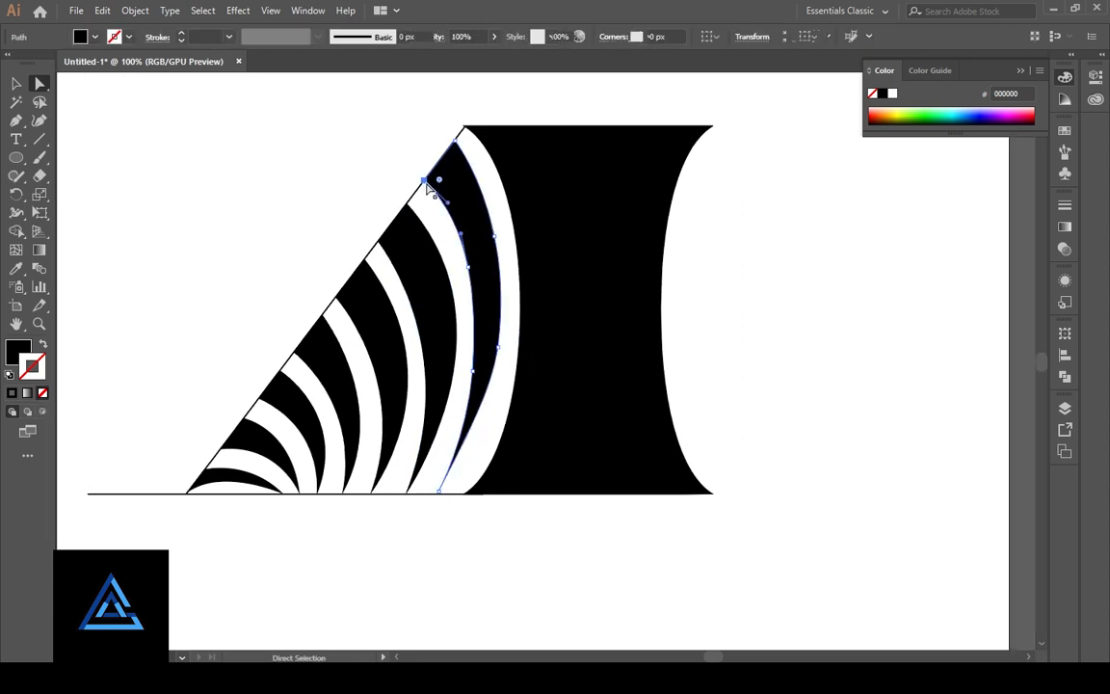
left_click(489, 313)
key("ctrl+plus")
key("ctrl+plus")
left_click_drag(586, 398, 648, 122)
left_click_drag(525, 305, 317, 535)
- Delete the seventh band beside the pillar
key("ctrl+minus")
key("ctrl+minus")
key("ctrl+minus")
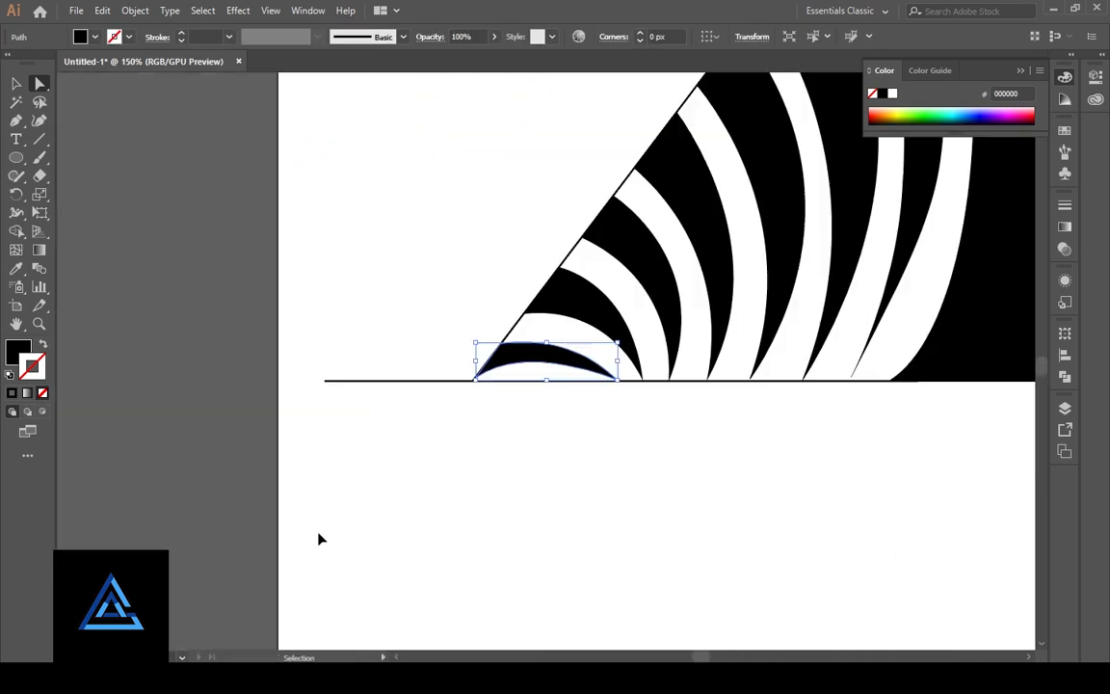
left_click_drag(713, 365, 523, 450)
key("Delete")
key("ctrl+plus")
key("ctrl+plus")
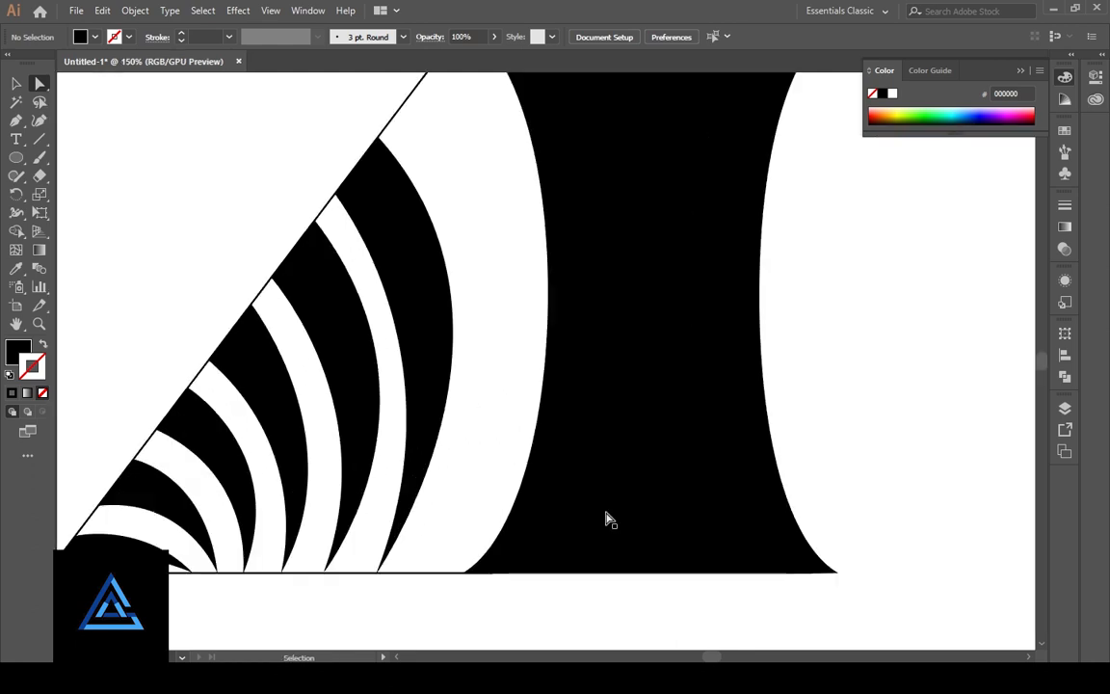
- Try different curvatures for the sixth band's outer edge, undoing the first adjustment
left_click_drag(606, 513, 628, 536)
left_click(446, 349)
left_click(400, 160)
left_click_drag(571, 349, 565, 327)
key("ctrl+z")
left_click(399, 160)
left_click(573, 352)
left_click(400, 160)
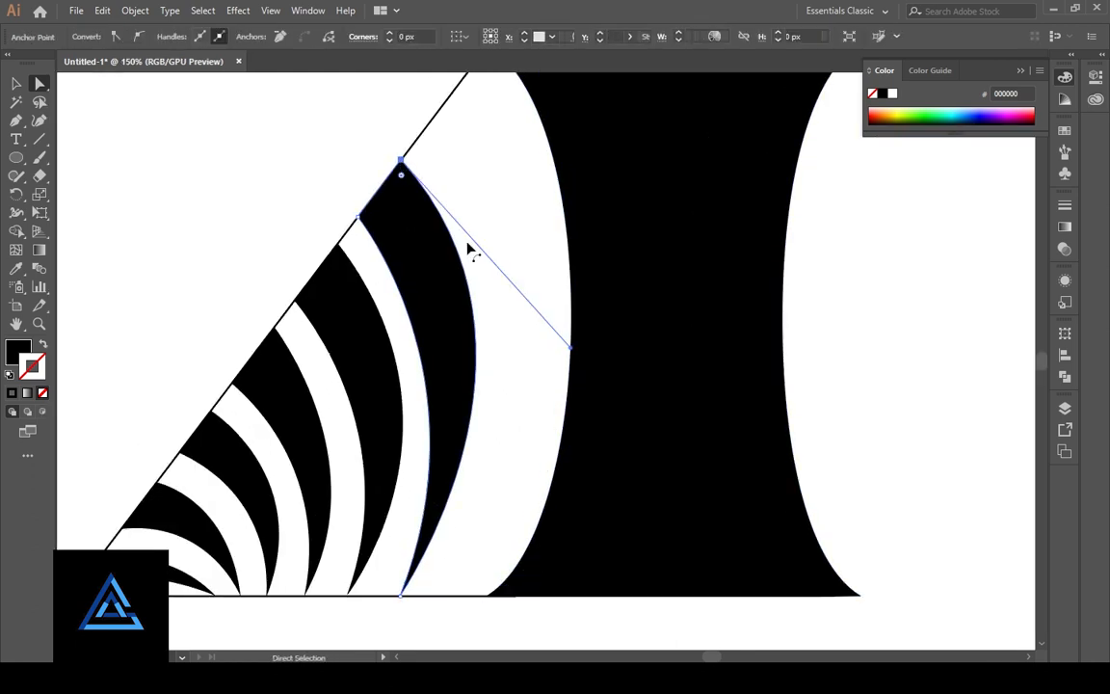
left_click(528, 362)
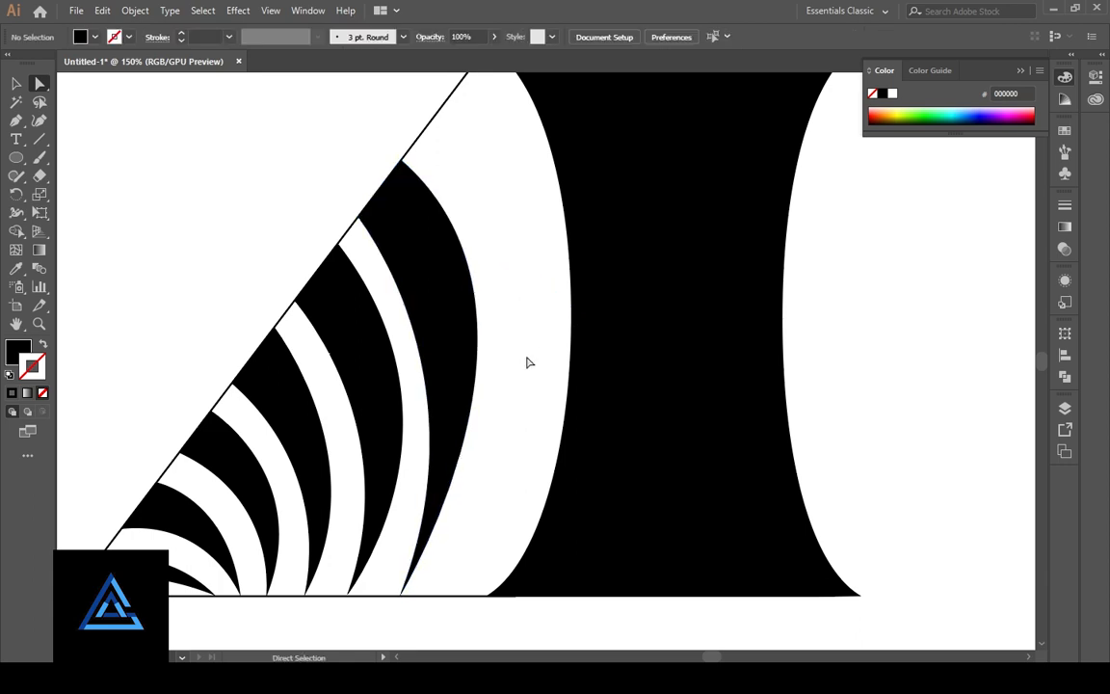
- Slim the sixth band by pulling its outer edge in toward its inner edge
left_click(400, 164)
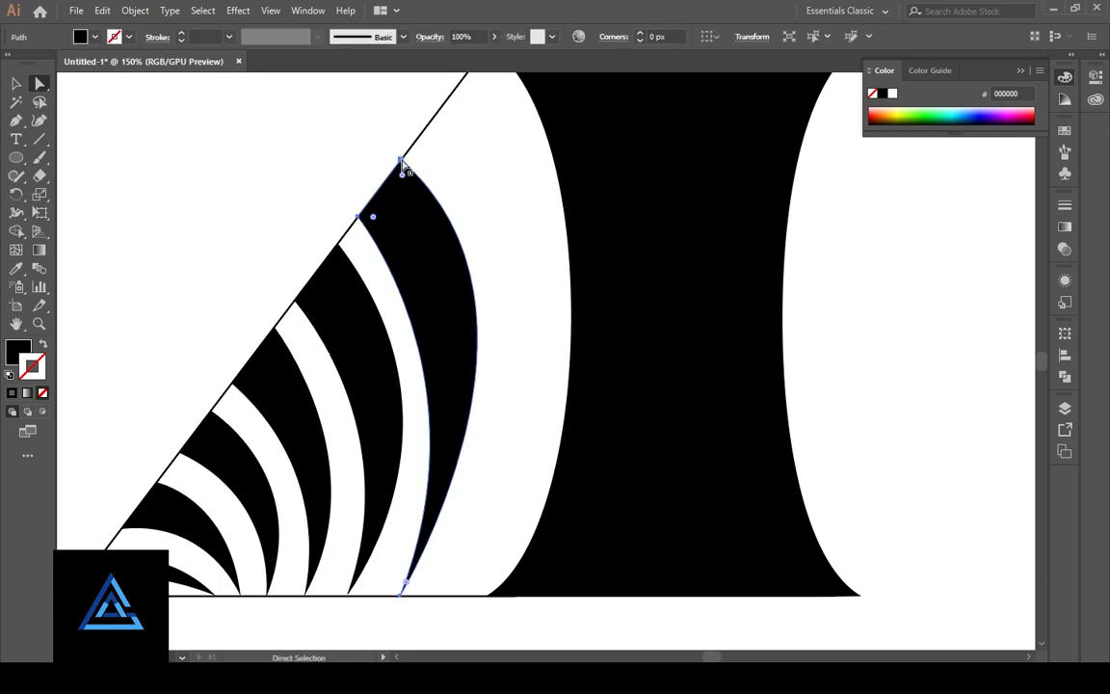
left_click_drag(557, 309, 551, 386)
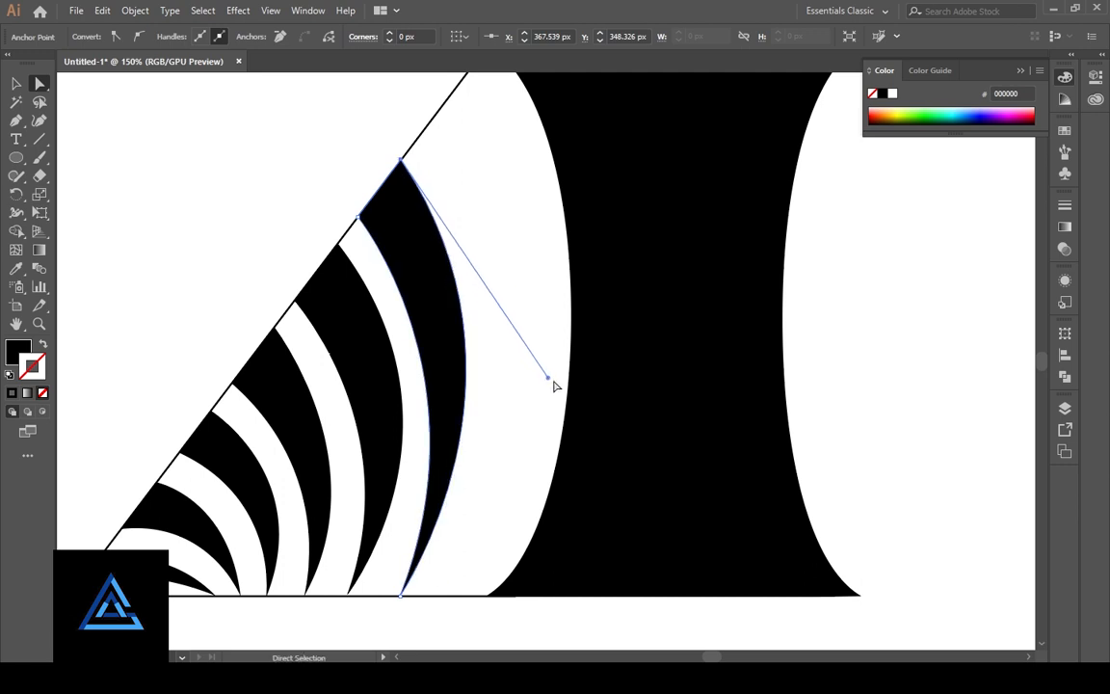
left_click(554, 385)
left_click(402, 172)
left_click(400, 160)
left_click(541, 402)
- Move the sixth band's upper outer corner slightly up along the diagonal toward the pillar
left_click_drag(547, 448, 596, 482)
left_click_drag(537, 418, 509, 479)
left_click(335, 288)
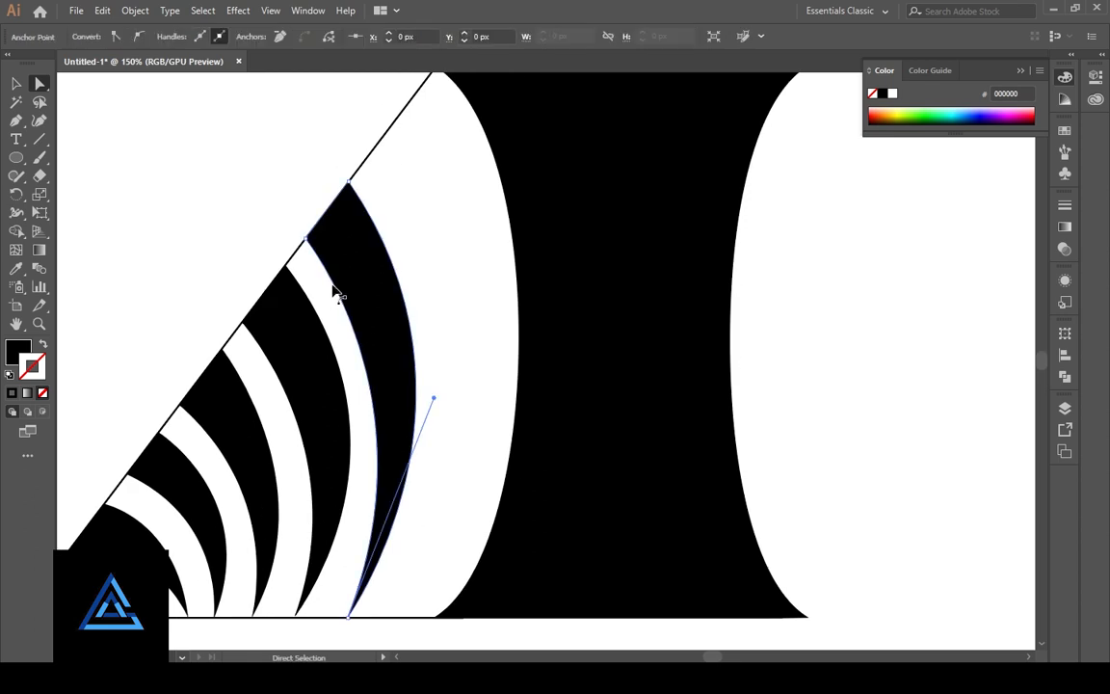
left_click_drag(348, 181, 352, 179)
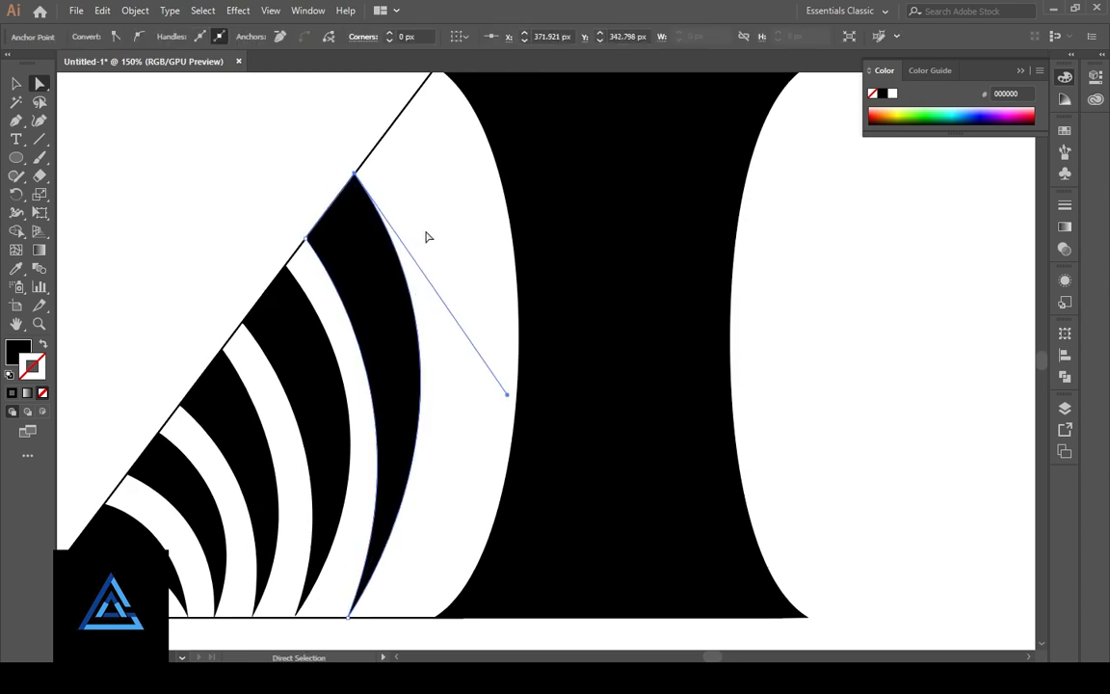
key("space")
left_click_drag(438, 448, 444, 506)
- Draw a new closed curved seventh band with the Pen tool between the sixth band and the pillar, from the diagonal to a point on the baseline
left_click(16, 123)
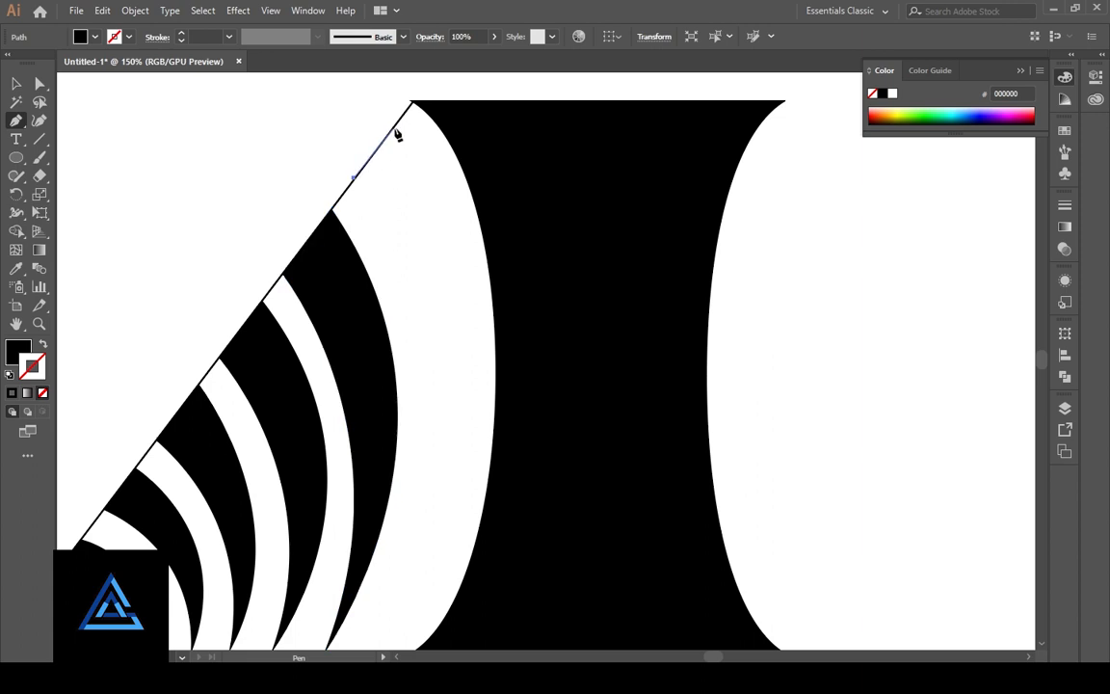
left_click(394, 127)
left_click_drag(409, 631, 492, 443)
scroll(496, 467, "down", 2)
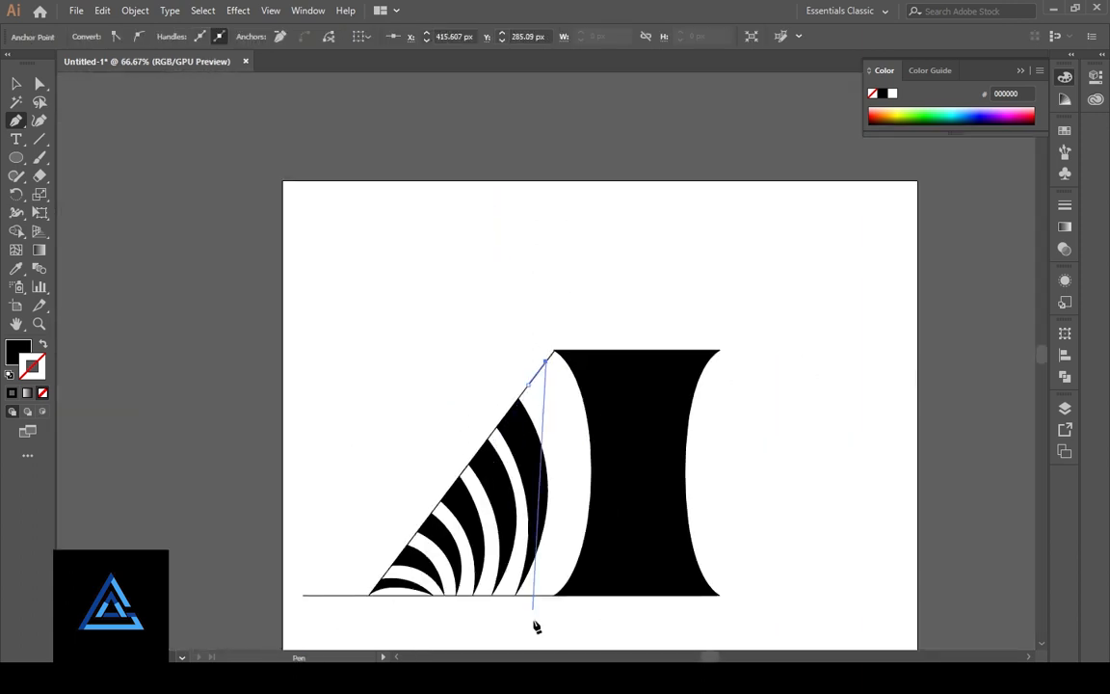
scroll(476, 636, "down", 3)
left_click_drag(476, 636, 441, 464)
left_click(537, 311)
left_click_drag(536, 292, 590, 333)
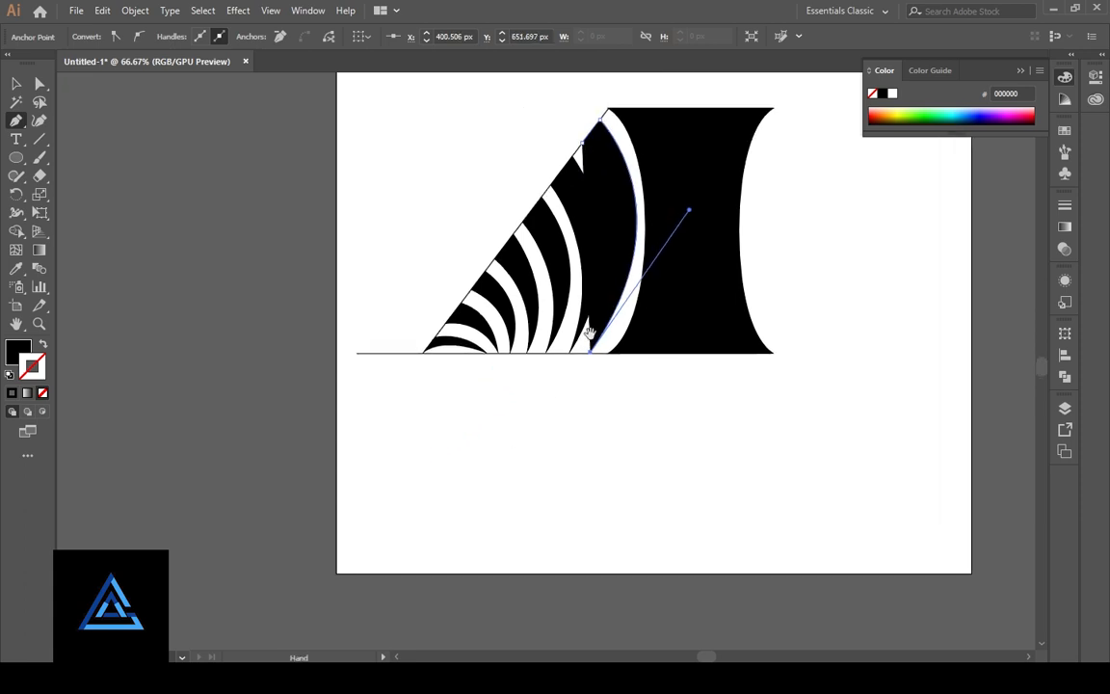
scroll(495, 144, "up", 2)
left_click_drag(506, 300, 507, 302)
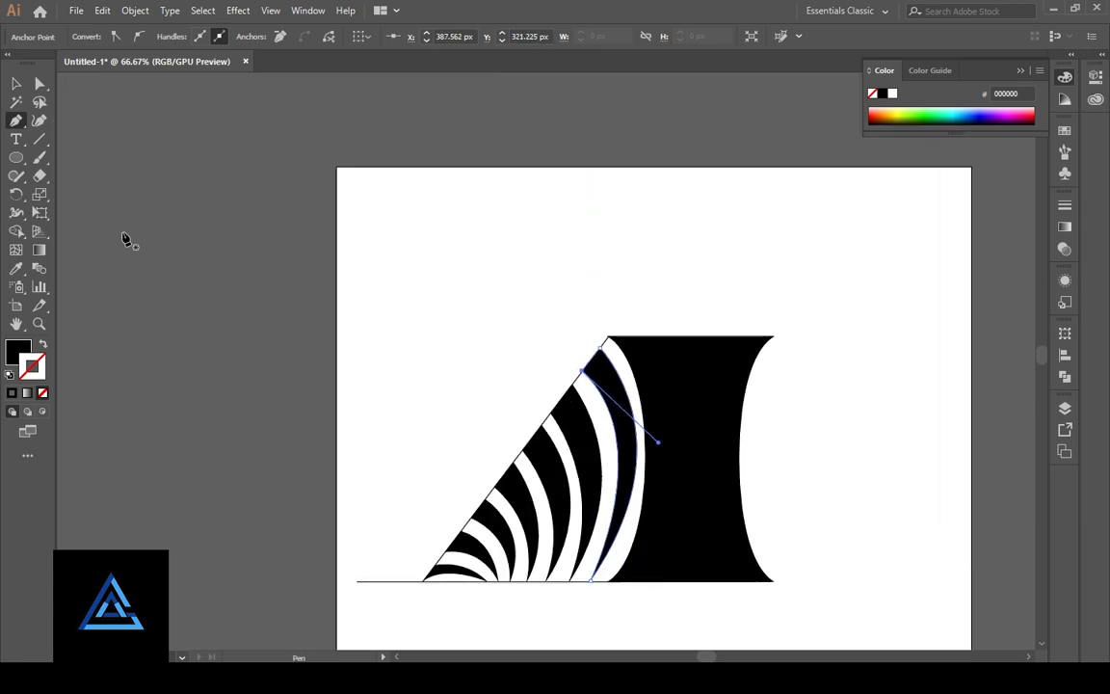
key("a")
left_click(125, 240)
- Pull the seventh band's inner edge slightly back toward the sixth band
left_click_drag(451, 359, 436, 309)
scroll(600, 524, "up", 3)
left_click_drag(499, 188, 488, 377)
left_click(602, 222)
scroll(495, 180, "up", 1)
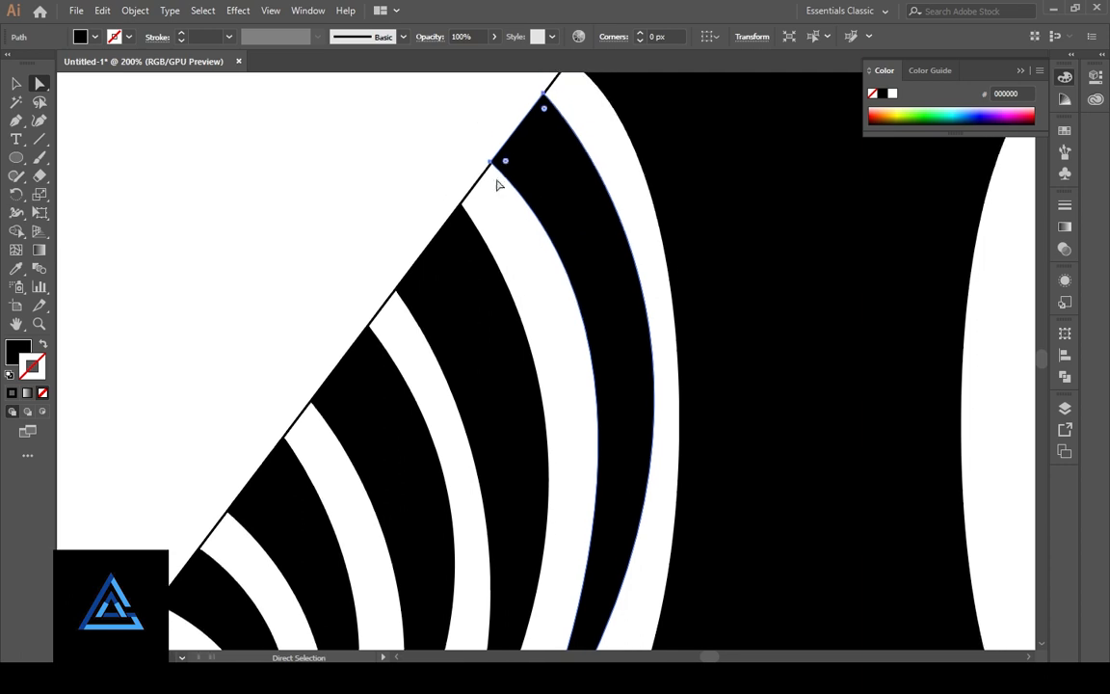
left_click(491, 162)
left_click_drag(718, 380, 696, 404)
left_click(575, 400)
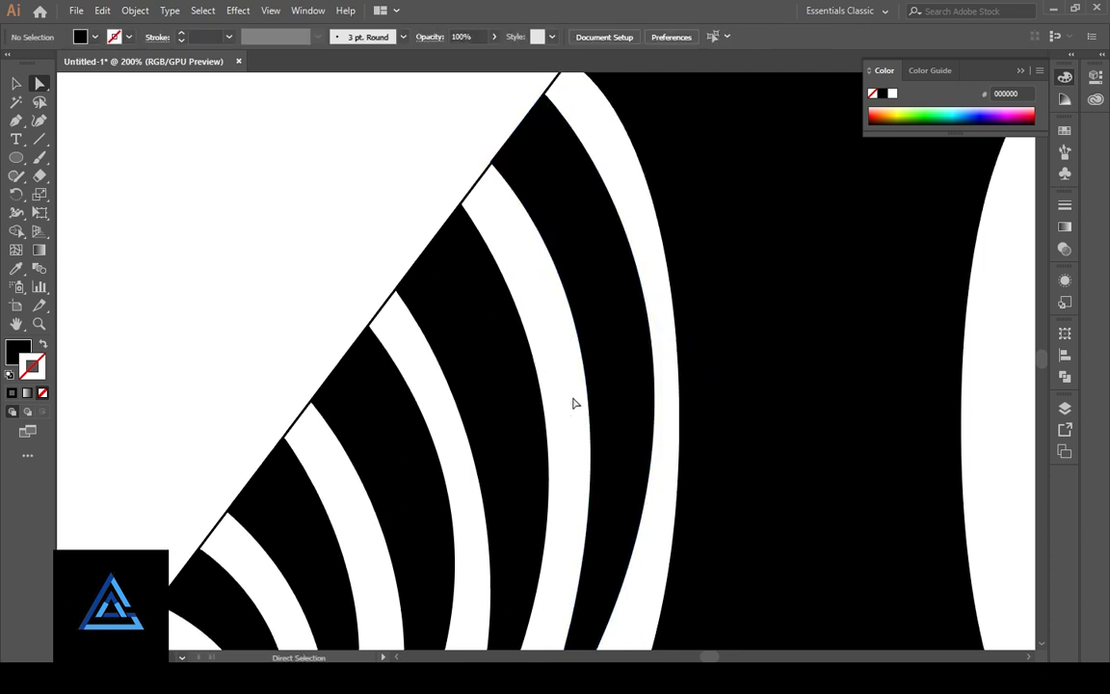
- Bow the seventh band's outer edge slightly further toward the pillar
left_click_drag(506, 402, 538, 190)
key("ctrl+plus")
key("ctrl+plus")
left_click_drag(557, 599, 549, 652)
left_click(664, 482)
key("ctrl+minus")
key("ctrl+minus")
key("ctrl+minus")
left_click(597, 305)
left_click(533, 106)
left_click(527, 109)
left_click_drag(726, 315, 732, 292)
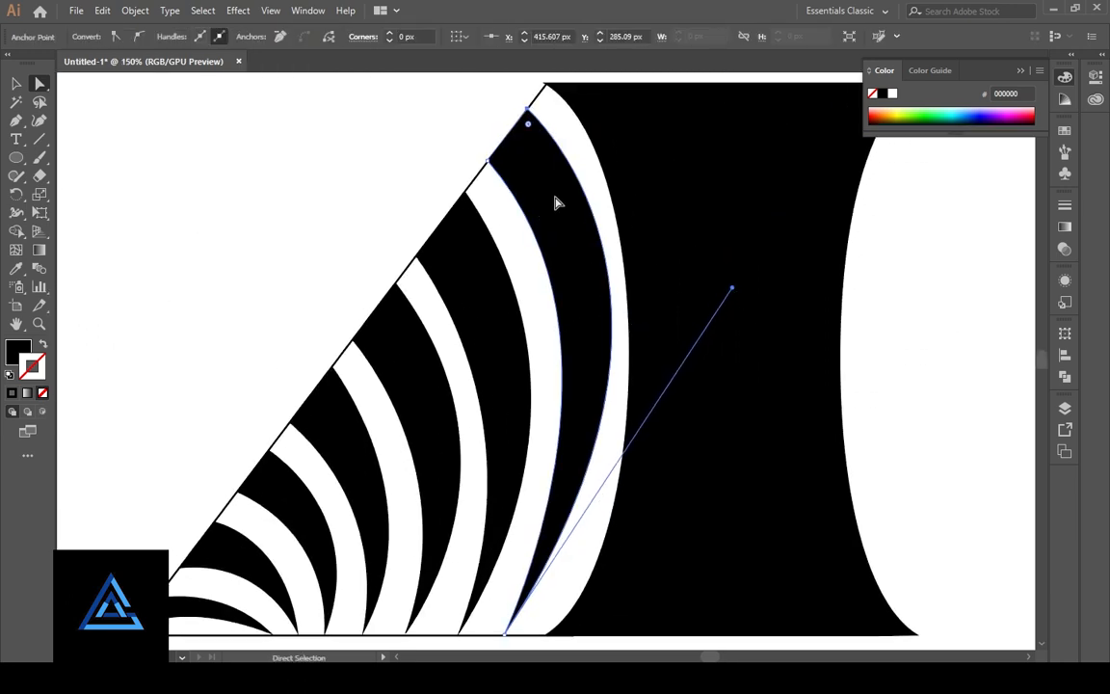
left_click(610, 239)
left_click_drag(645, 477, 558, 435)
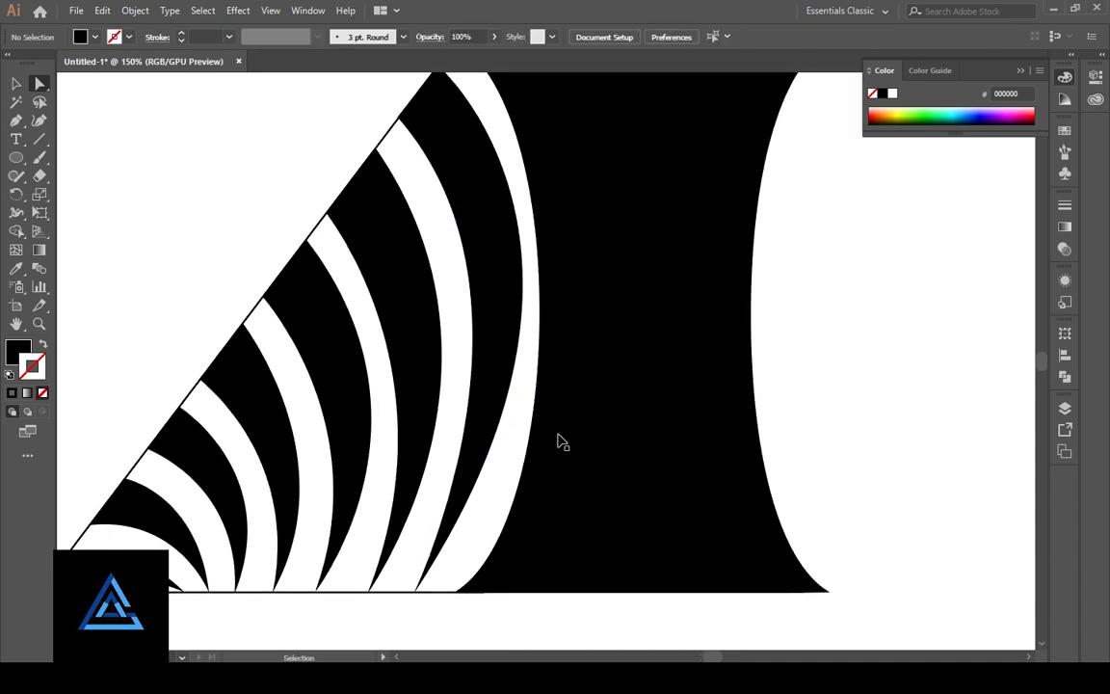
key("ctrl+0")
left_click(420, 396)
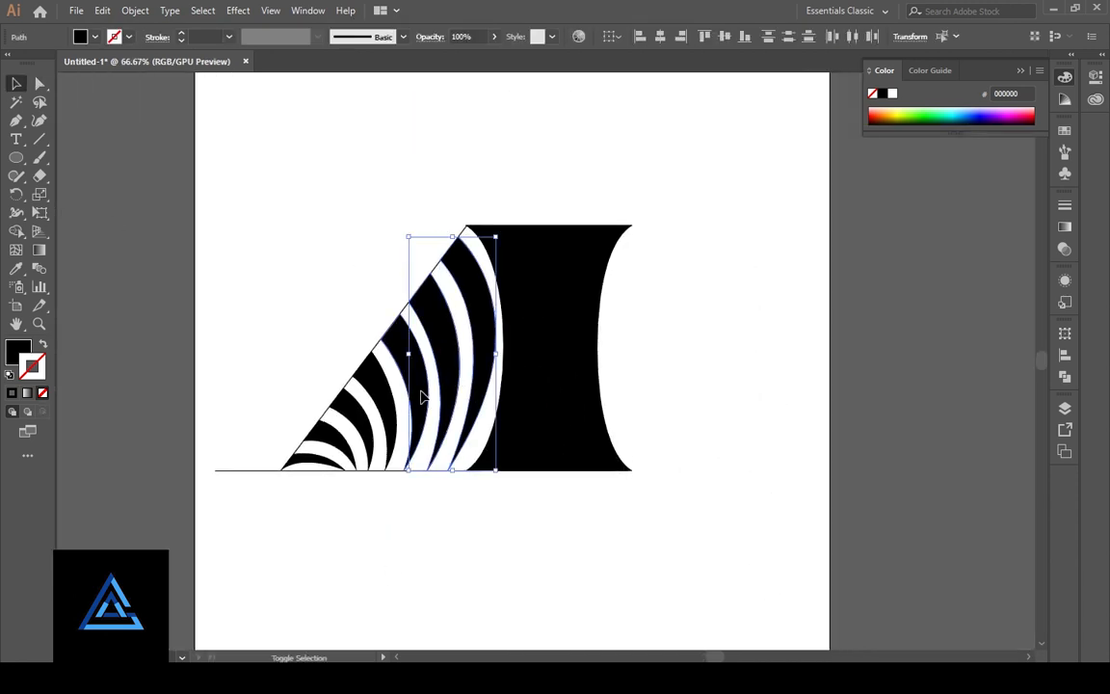
left_click(337, 519)
left_click(316, 457)
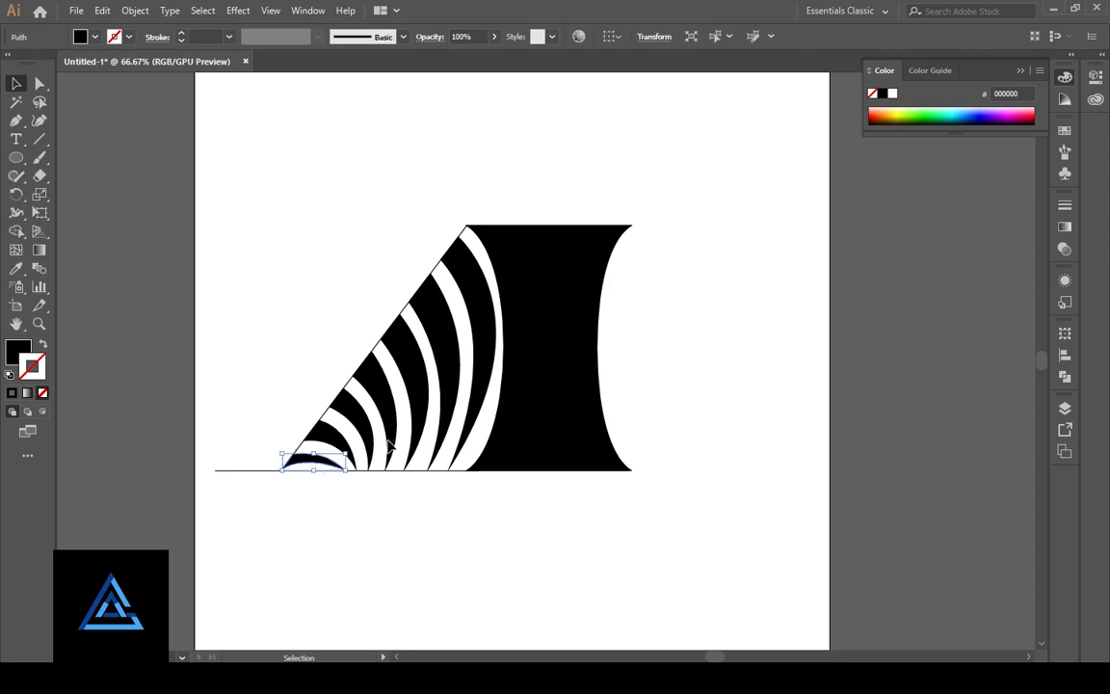
left_click(483, 362, "shift")
key("ctrl+plus")
key("ctrl+plus")
key("ctrl+plus")
key("ctrl+plus")
scroll(344, 536, "left", 3)
scroll(385, 501, "down", 5)
left_click(570, 506)
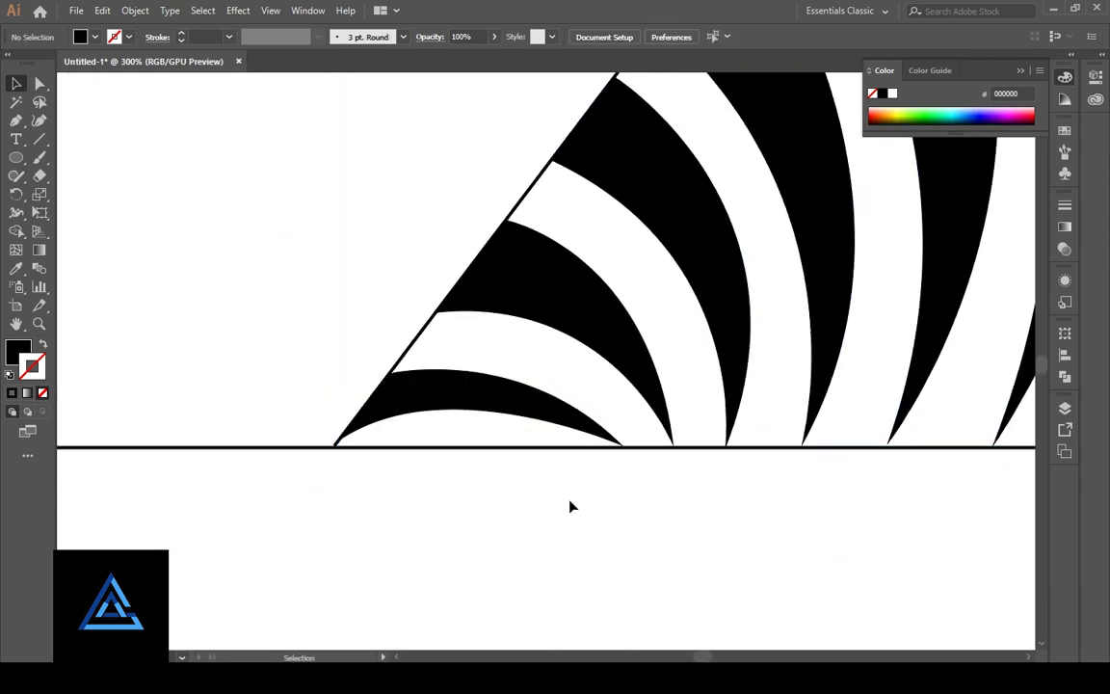
- Try to select all seven curved bands together, from the corner crescent to the one beside the pillar
left_click(539, 403)
left_click(615, 332, "shift")
left_click(708, 252, "shift")
left_click(792, 200, "shift")
left_click_drag(768, 256, 563, 335)
left_click(749, 290, "shift")
left_click(867, 262, "shift")
left_click(967, 313, "shift")
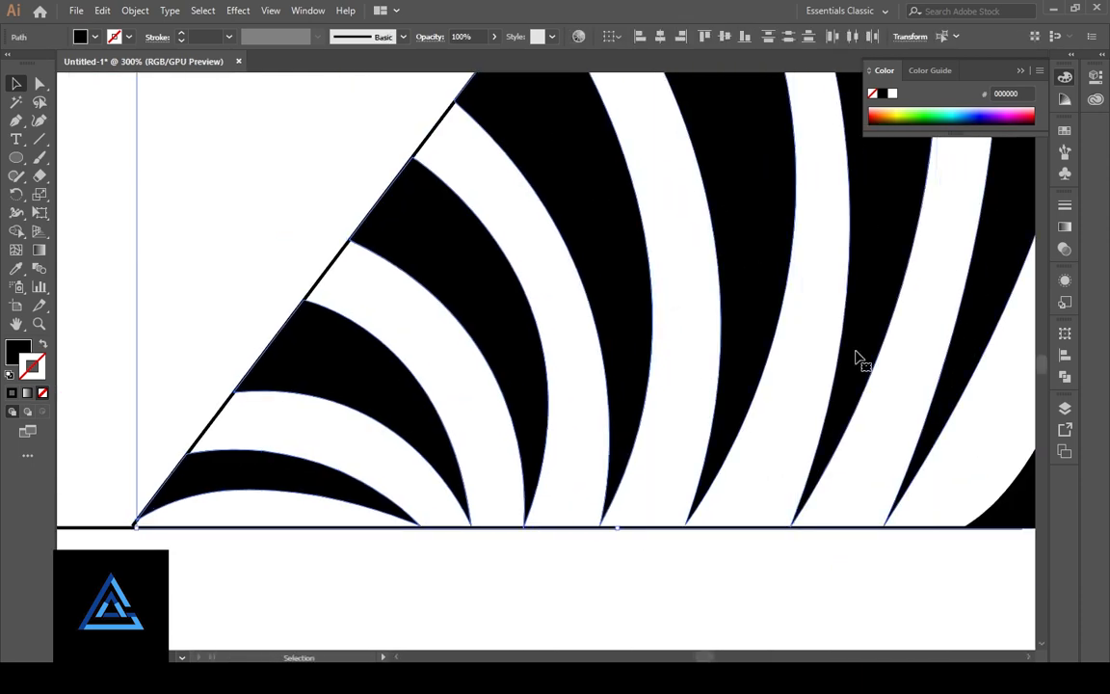
left_click_drag(814, 328, 783, 289)
left_click(240, 431)
right_click(240, 431)
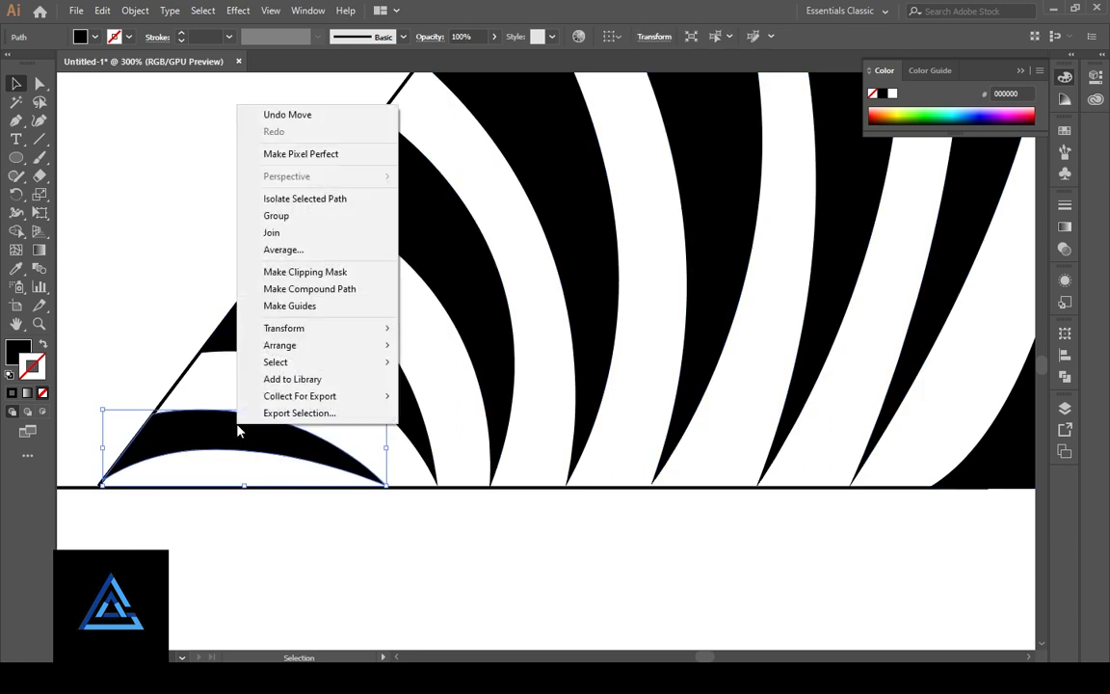
left_click(364, 600)
- Select all seven curved bands and group them
left_click_drag(924, 451, 329, 465)
key("ctrl+minus")
key("ctrl+minus")
left_click_drag(684, 623, 651, 546)
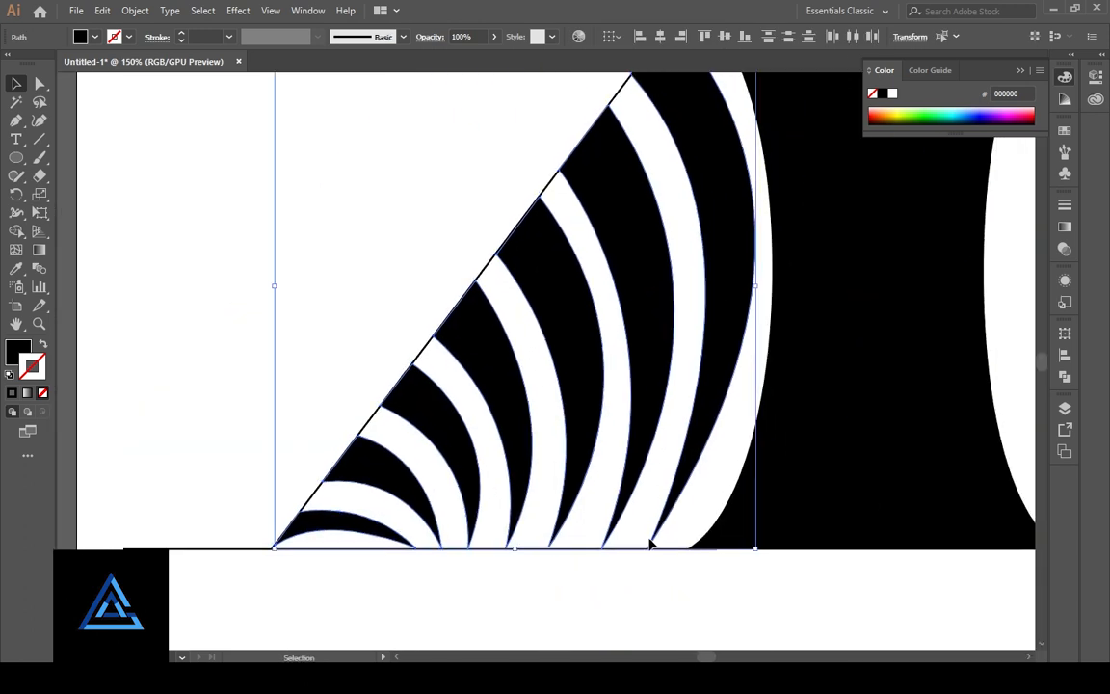
left_click(570, 594)
- Try deleting the diagonal and the baseline around the bands, and undo the deletion
key("ctrl+plus")
key("ctrl+plus")
key("ctrl+plus")
left_click_drag(541, 172, 585, 437)
left_click(585, 436)
left_click(807, 282)
left_click_drag(723, 331, 840, 287)
left_click(521, 385)
left_click(538, 343)
key("ctrl+minus")
key("ctrl+minus")
key("ctrl+minus")
key("ctrl+minus")
key("ctrl+minus")
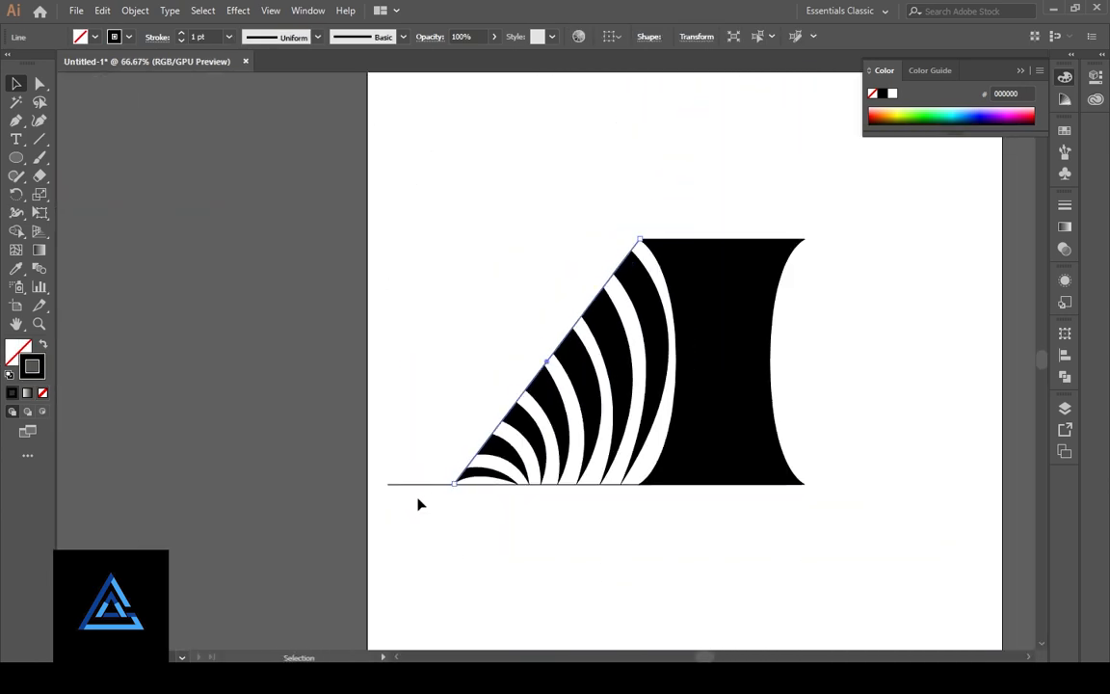
key("Delete")
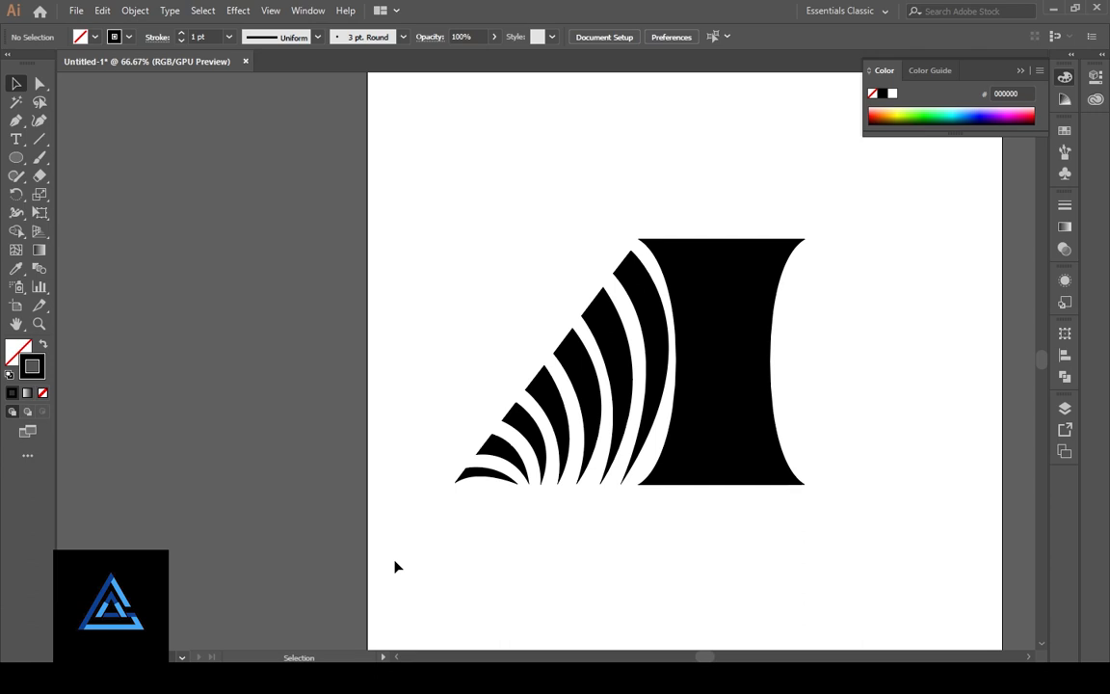
key("ctrl+z")
- Delete the stray unpainted straight path crossing the curved bands and select the group of bands
left_click(579, 610)
left_click(489, 472)
key("ctrl+plus")
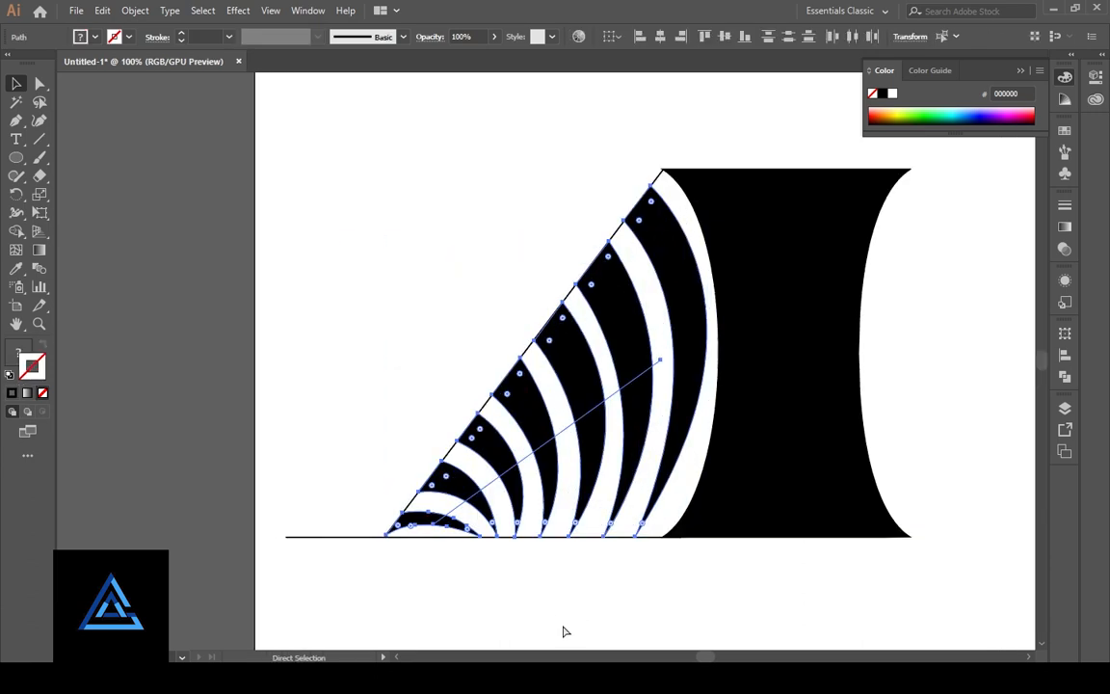
key("ctrl+plus")
key("ctrl+plus")
left_click_drag(554, 603, 624, 406)
left_click(568, 347)
left_click(571, 356)
key("Delete")
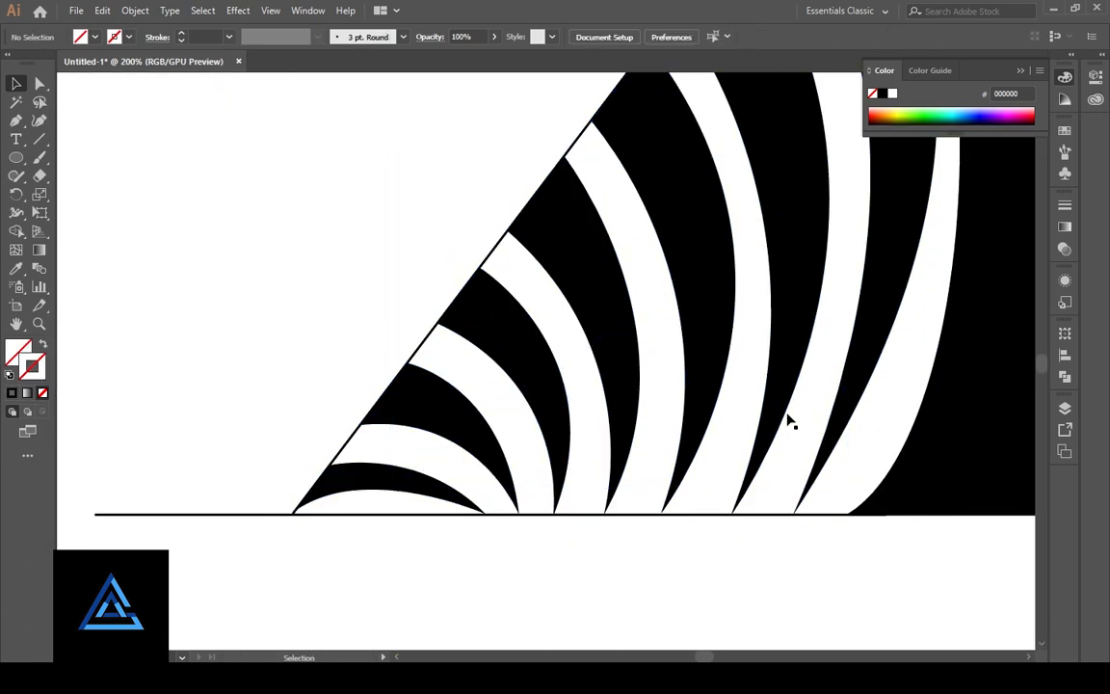
left_click(394, 476)
key("ctrl+minus")
key("ctrl+minus")
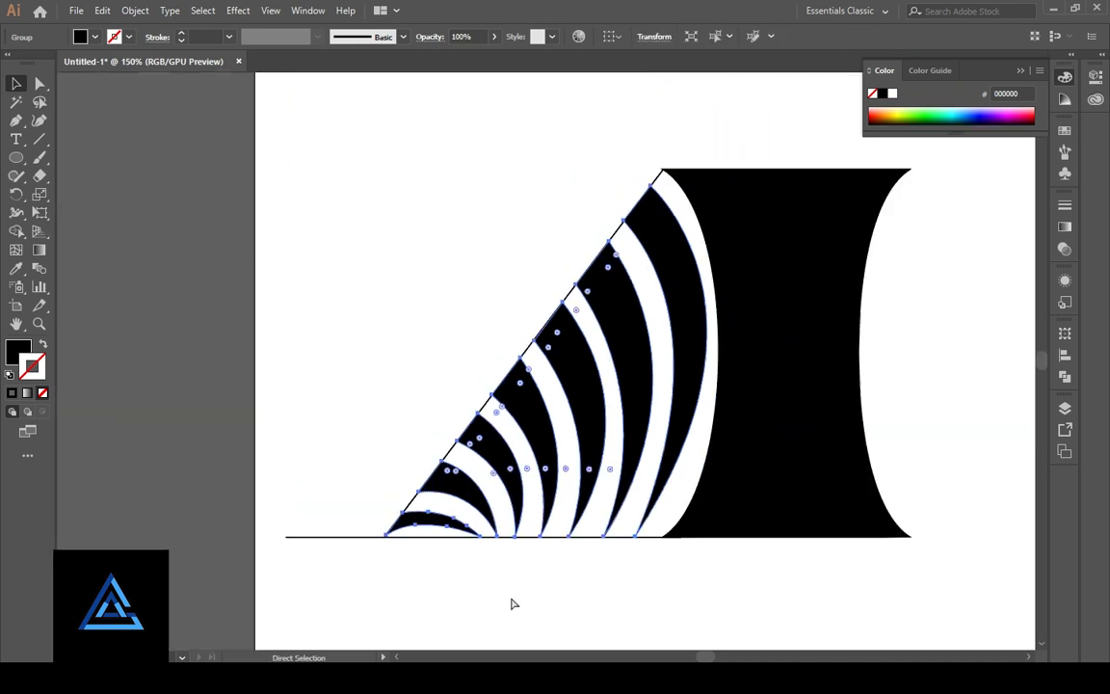
- Try reflecting the group of curved bands about the vertical axis in place
key("ctrl+minus")
right_click(533, 355)
left_click(756, 560)
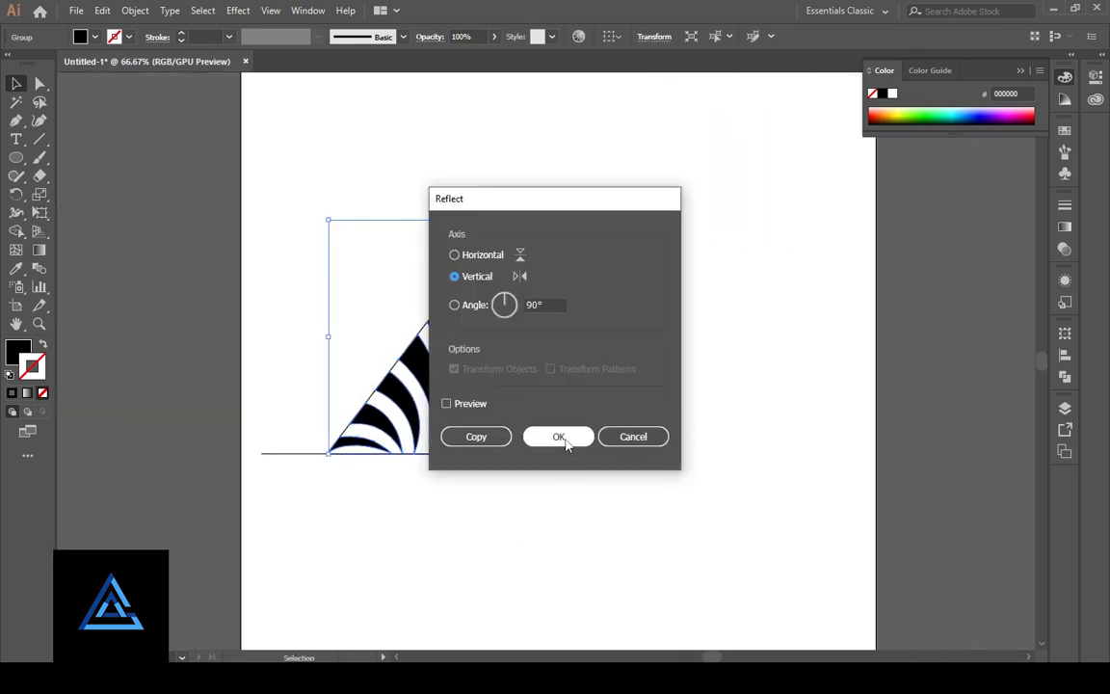
left_click(559, 436)
- Create a copy of the curved-band group reflected about the vertical axis and move it to the pillar's opposite side
right_click(479, 385)
left_click(706, 594)
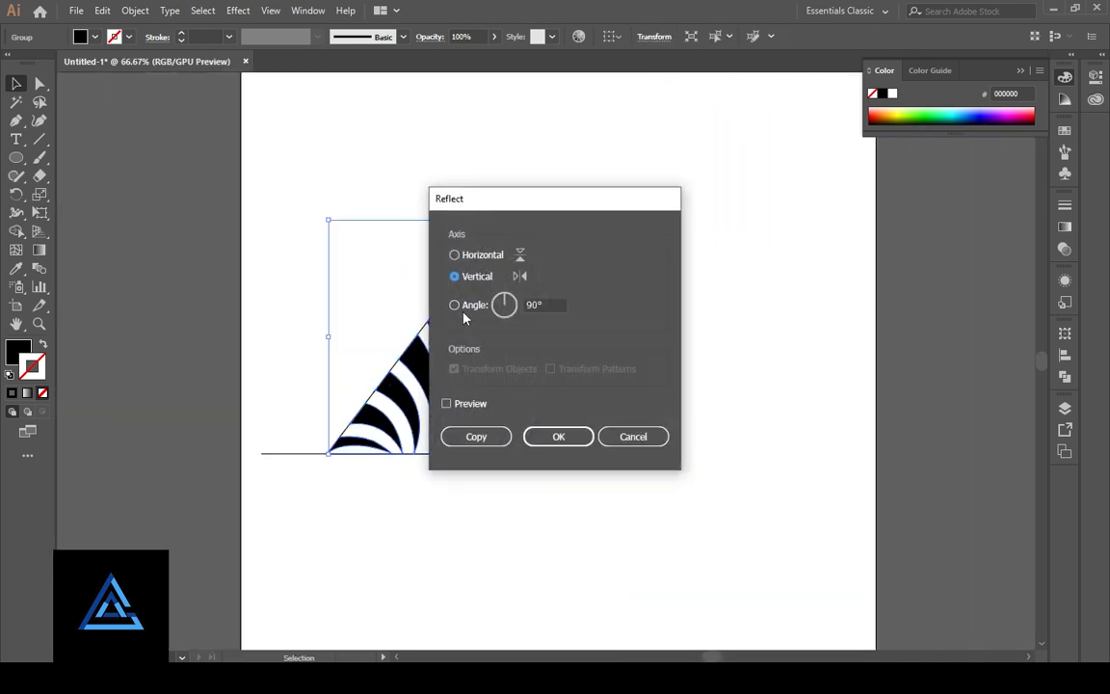
left_click(471, 436)
key("shift+Right")
key("shift+Right")
key("shift+Right")
key("shift+Right")
key("shift+Right")
key("shift+Right")
key("shift+Right")
key("shift+Right")
key("shift+Right")
key("shift+Right")
key("shift+Right")
key("shift+Right")
key("shift+Right")
key("shift+Right")
key("shift+Right")
key("shift+Right")
key("shift+Right")
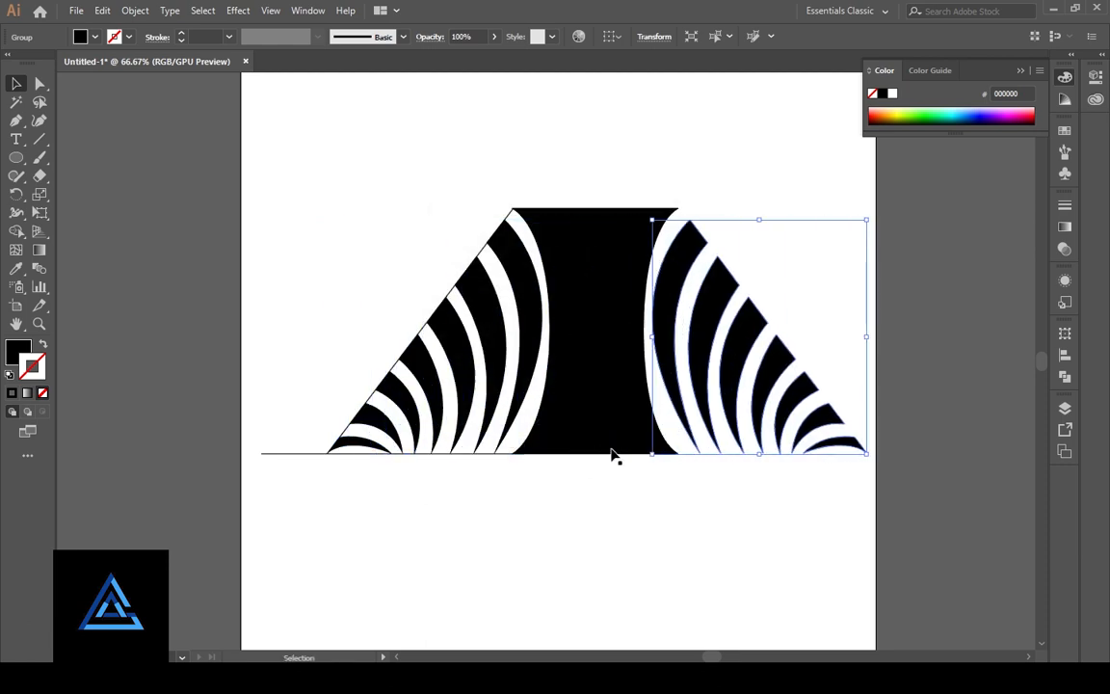
- Select the pillar with both band groups and distribute them horizontally by their centers
left_click(797, 536)
key("ctrl+a")
left_click_drag(809, 314, 472, 317)
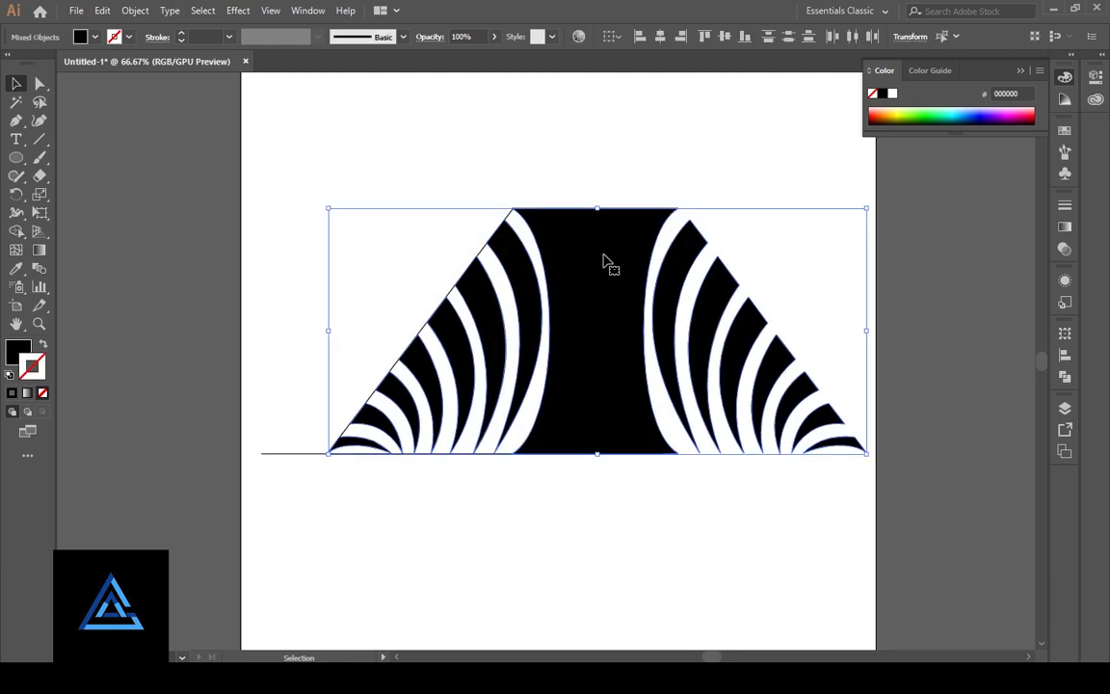
left_click(848, 40)
left_click(755, 134)
key("space")
left_click_drag(690, 503, 590, 485)
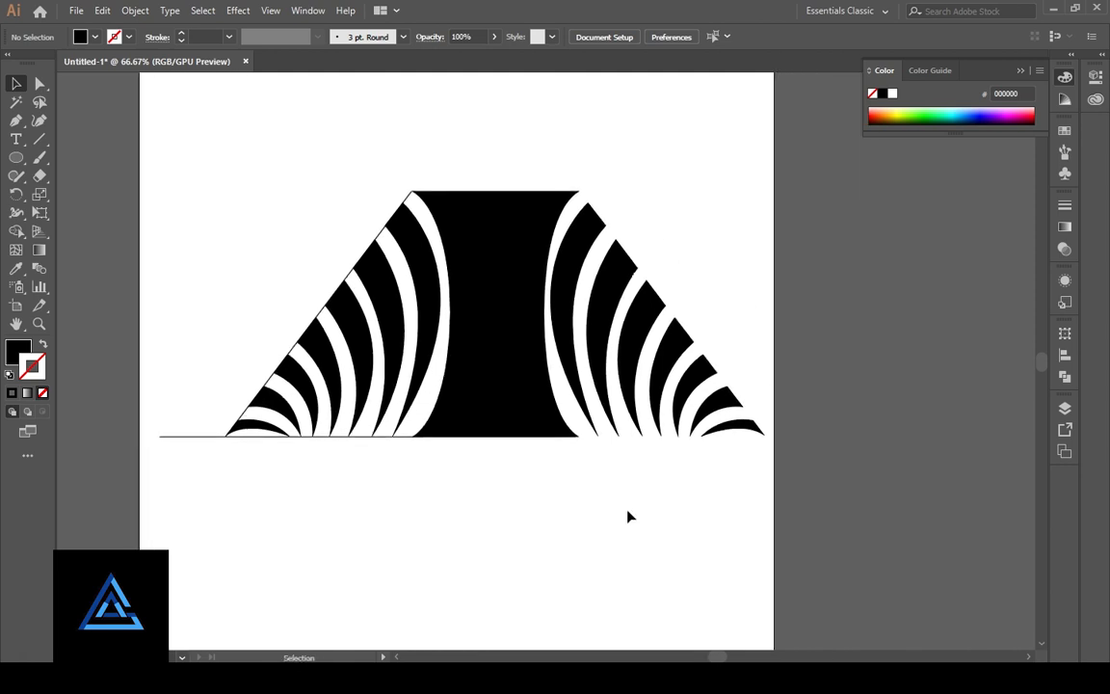
- Delete the baseline and the diagonal line beside the left group of bands
left_click_drag(185, 348, 218, 476)
key("Delete")
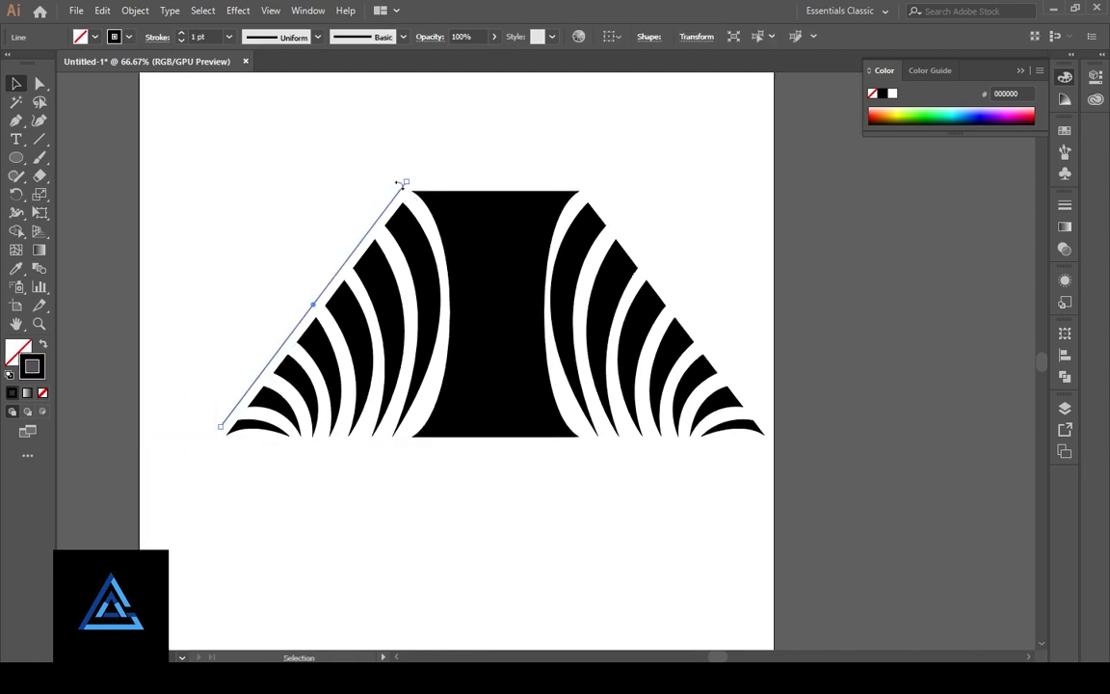
key("ctrl+a")
left_click(482, 578)
- Nudge the central pillar slightly left to even out the gaps to the two band groups
left_click(496, 416)
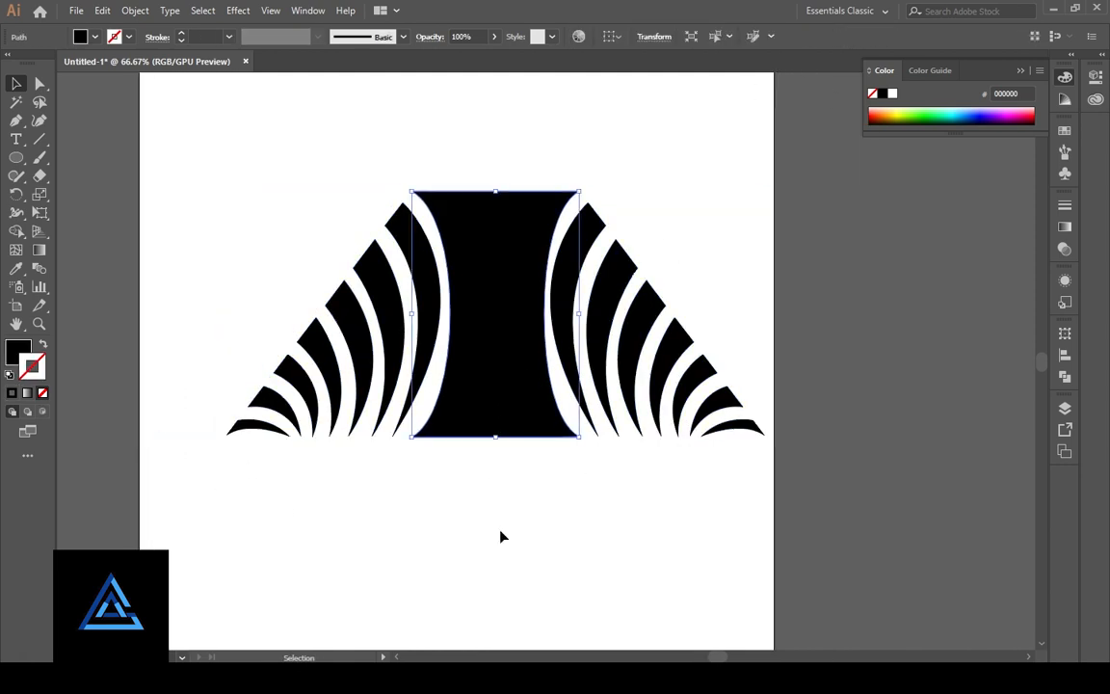
key("Left")
key("Left")
key("Left")
left_click(500, 531)
key("ctrl+equal")
key("space")
left_click_drag(613, 529, 707, 532)
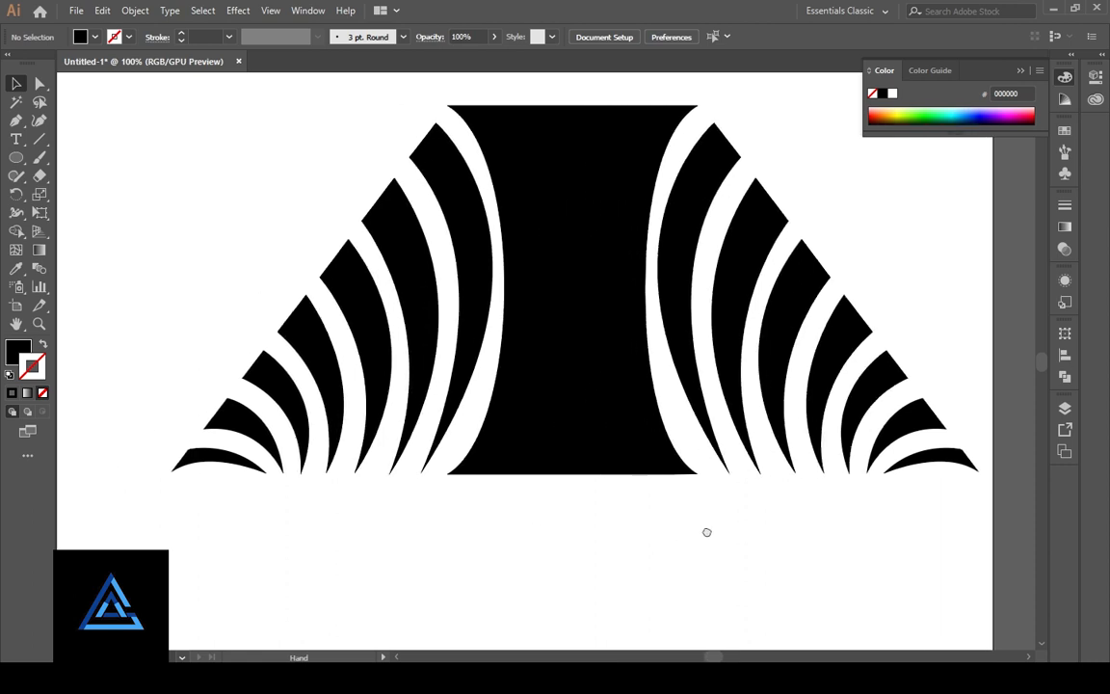
- Group the pillar with both band groups and center the figure horizontally on the artboard
key("ctrl+a")
key("ctrl+minus")
key("ctrl+minus")
left_click_drag(747, 453, 696, 429)
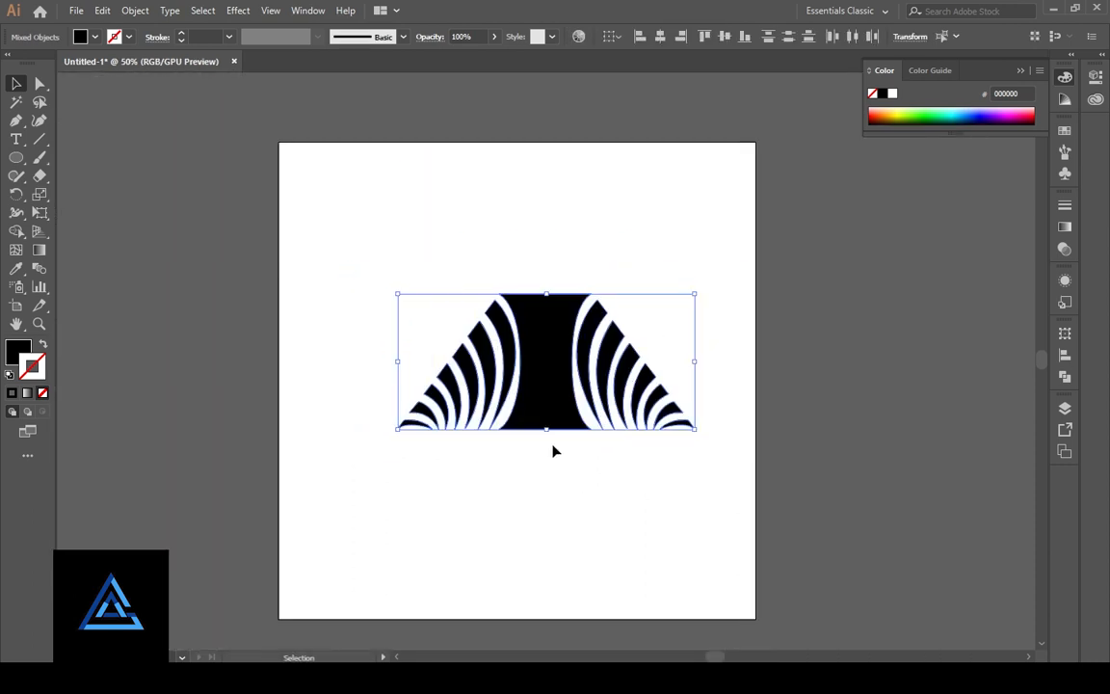
left_click_drag(547, 414, 520, 435)
key("ctrl+g")
left_click(614, 37)
left_click(628, 89)
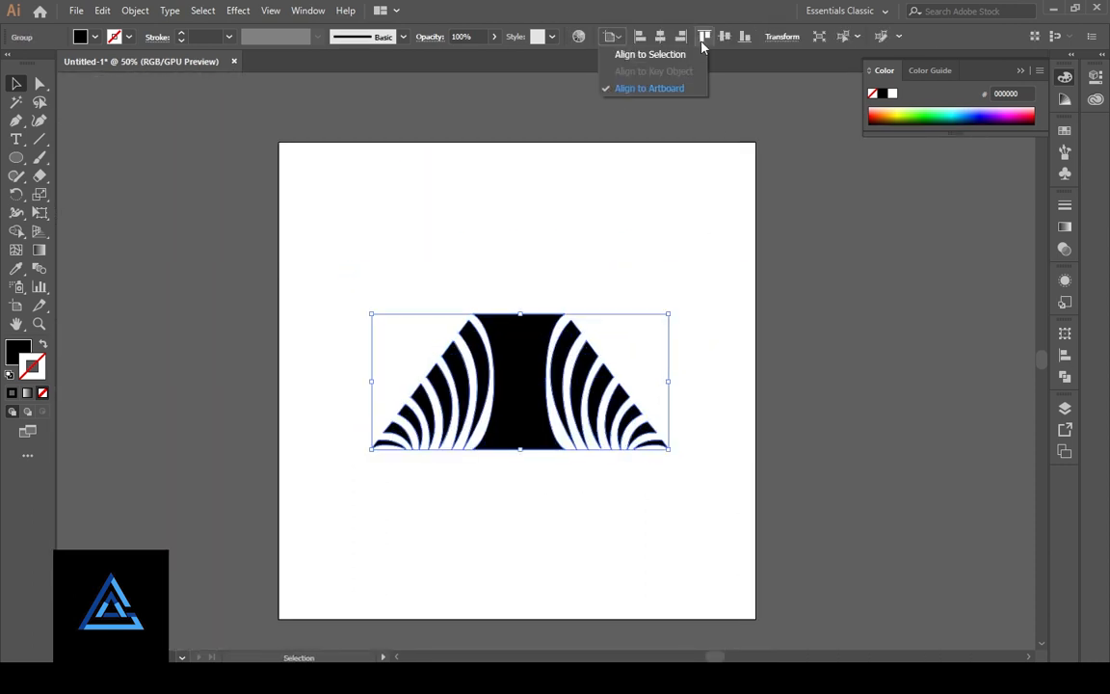
left_click(660, 36)
left_click(642, 514)
- Move the middle anchor point of the pillar's left edge slightly inward with Direct Selection
key("ctrl+plus")
key("ctrl+plus")
key("ctrl+plus")
key("ctrl+plus")
left_click_drag(643, 468, 684, 383)
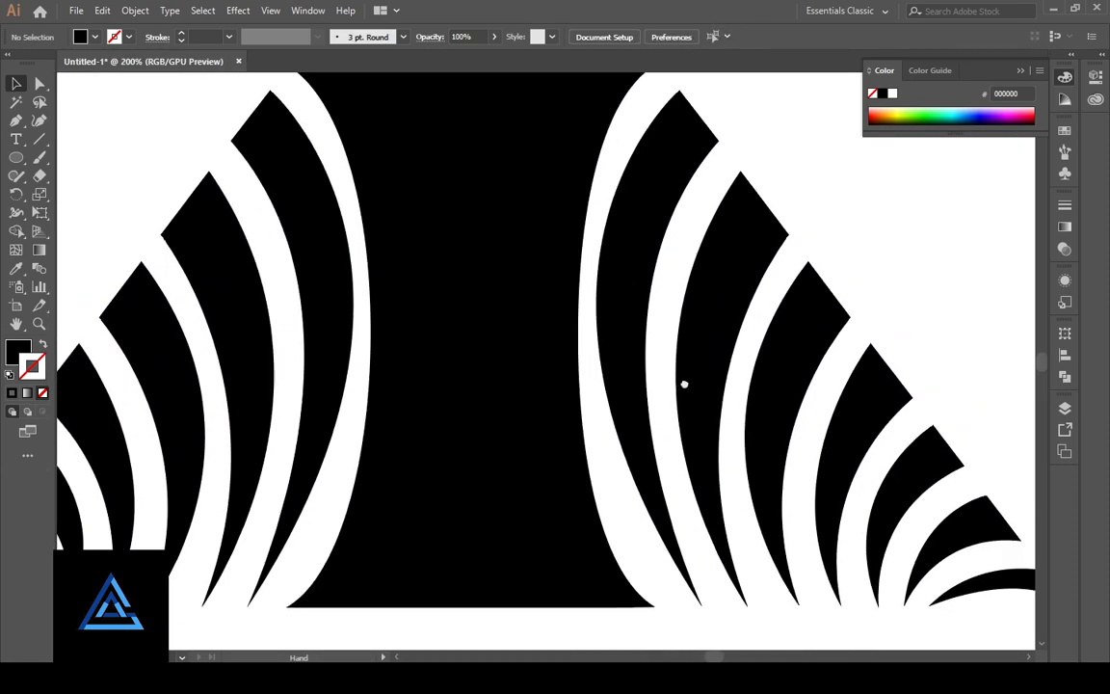
left_click_drag(575, 360, 573, 400)
key("ctrl+minus")
left_click(457, 419)
key("a")
left_click(445, 130)
left_click(418, 374)
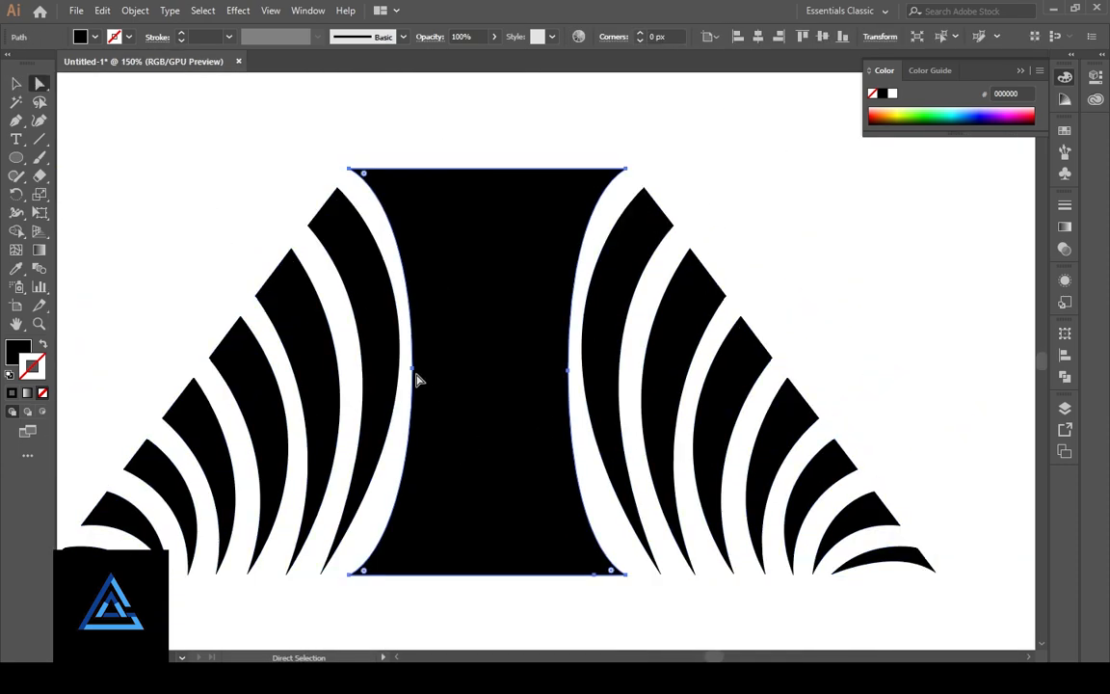
left_click(413, 368)
left_click_drag(417, 375, 418, 372)
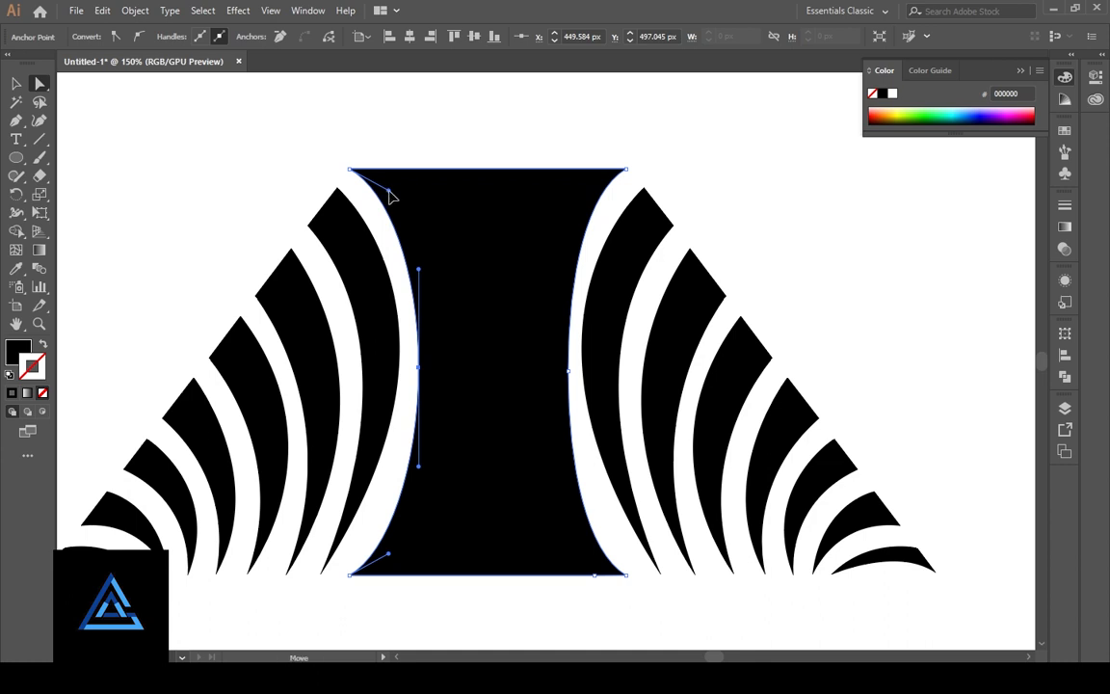
- Reshape the pillar's lower-left curve by steepening the corner handle and shifting the left edge's middle anchor and its lower handle
left_click(350, 576)
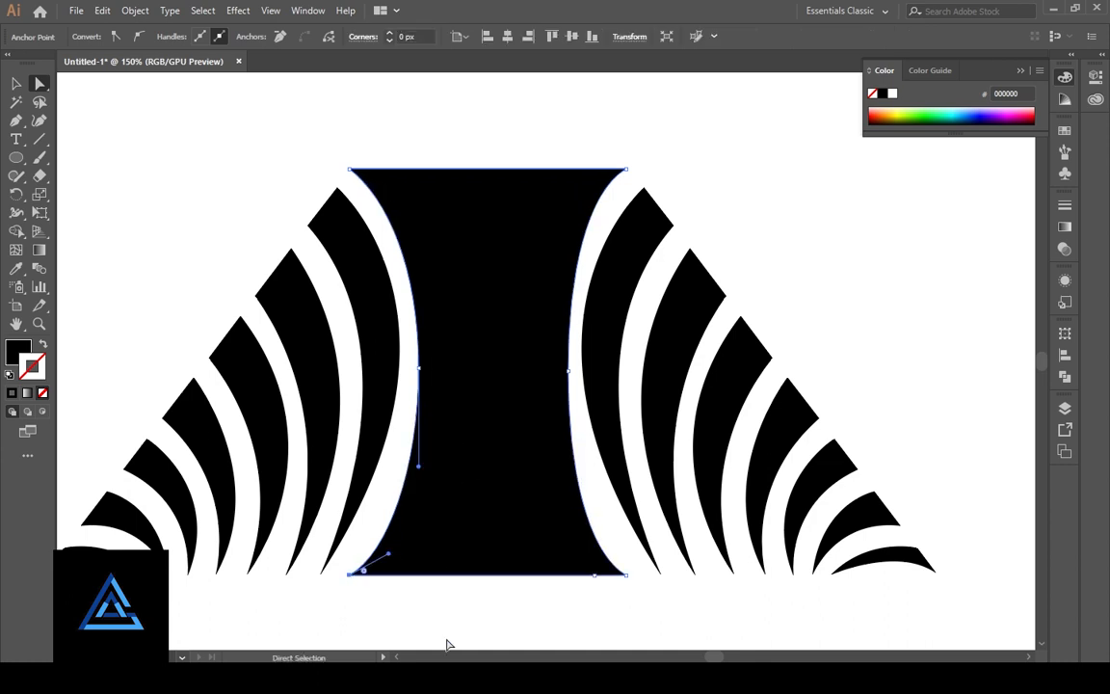
left_click_drag(383, 558, 390, 532)
left_click(453, 619)
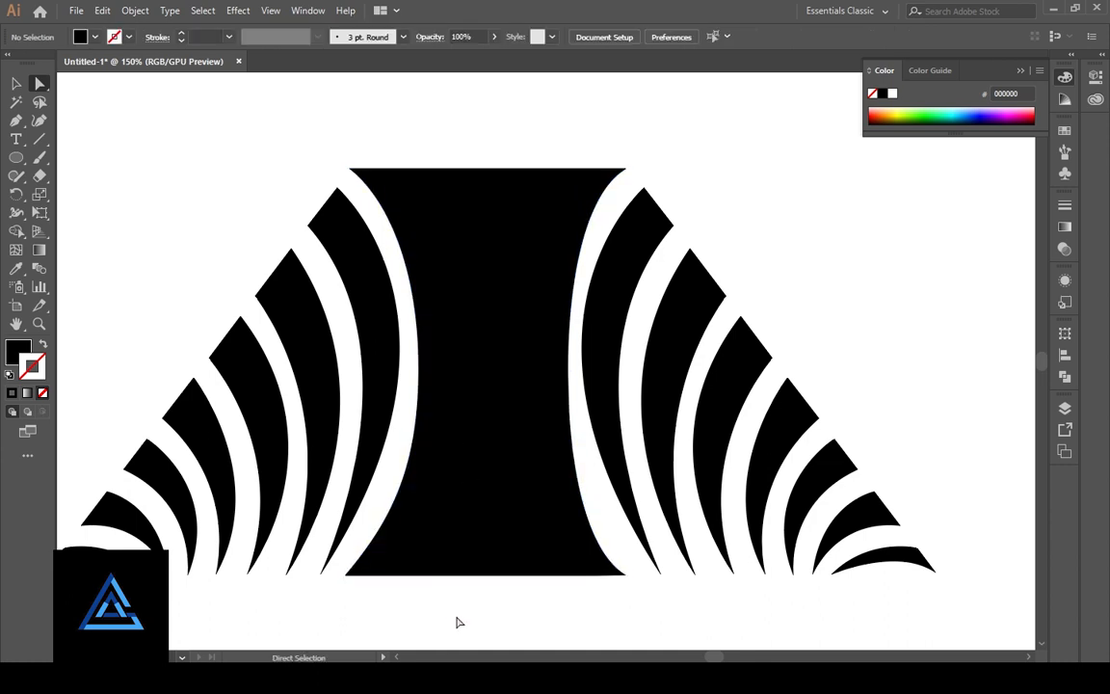
left_click(427, 377)
left_click(421, 374)
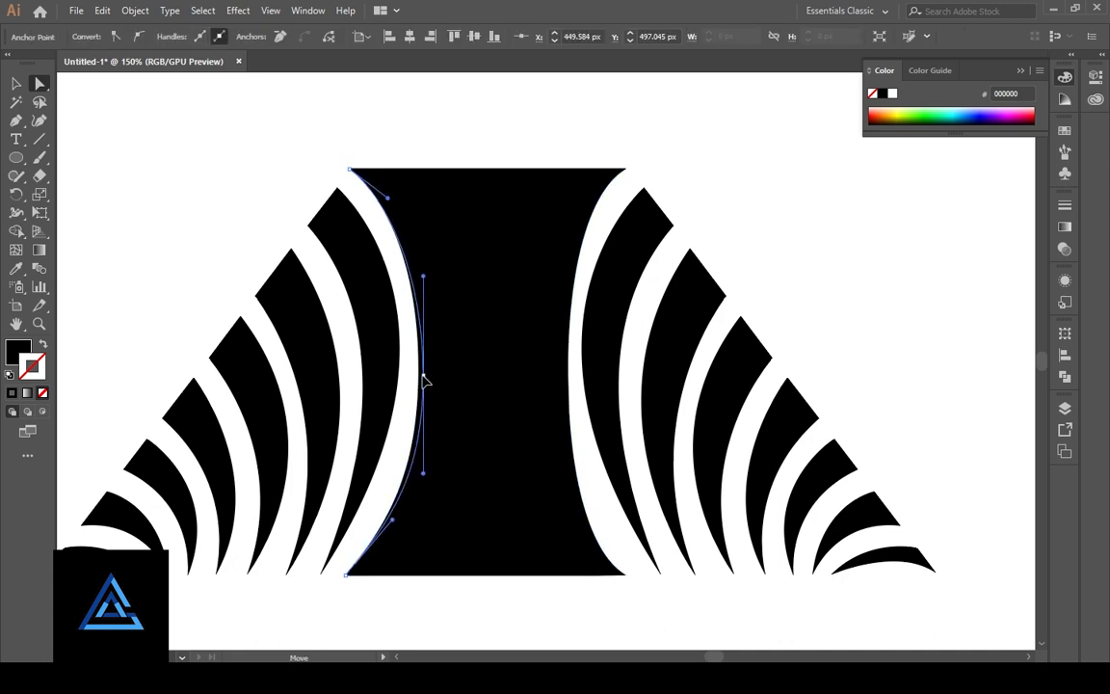
left_click_drag(424, 473, 419, 472)
left_click(456, 487)
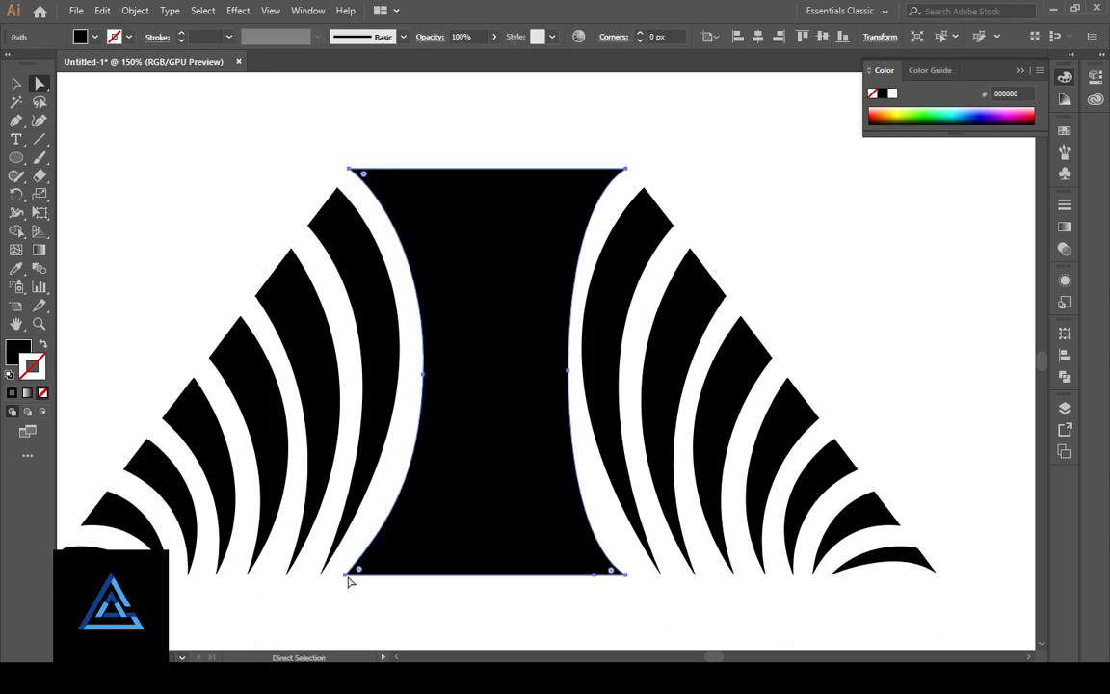
- Fine-tune the left edge's middle anchor and tilt its handles so the gap to the neighboring band is even
left_click(347, 576)
left_click(429, 389)
left_click(419, 381)
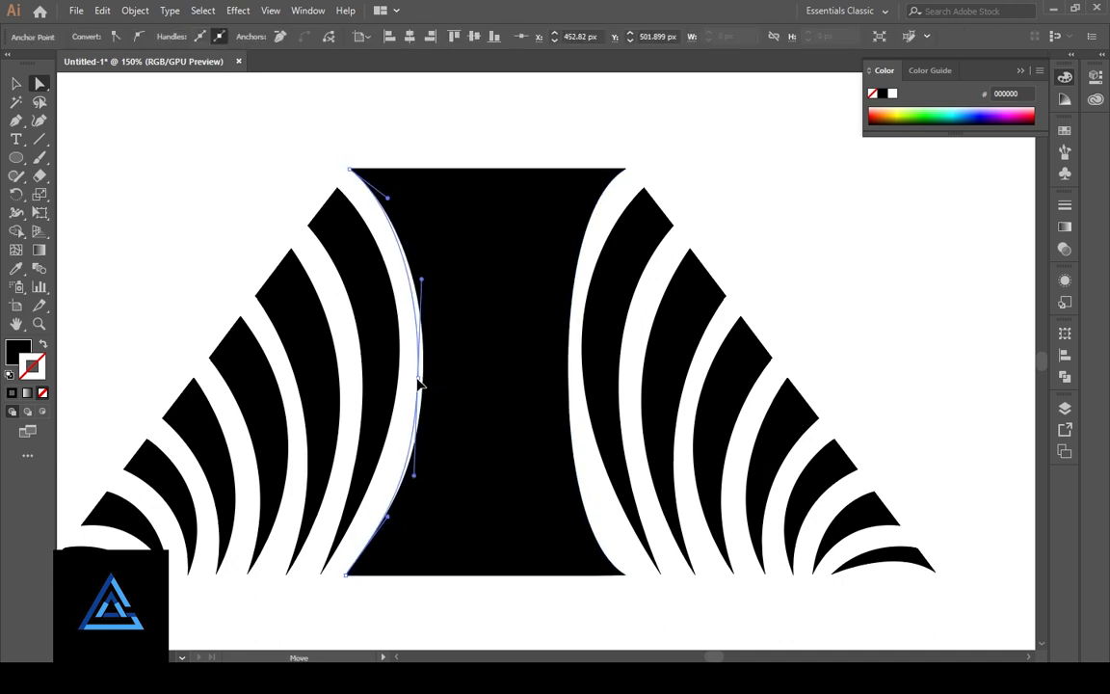
left_click(430, 291)
left_click(453, 347)
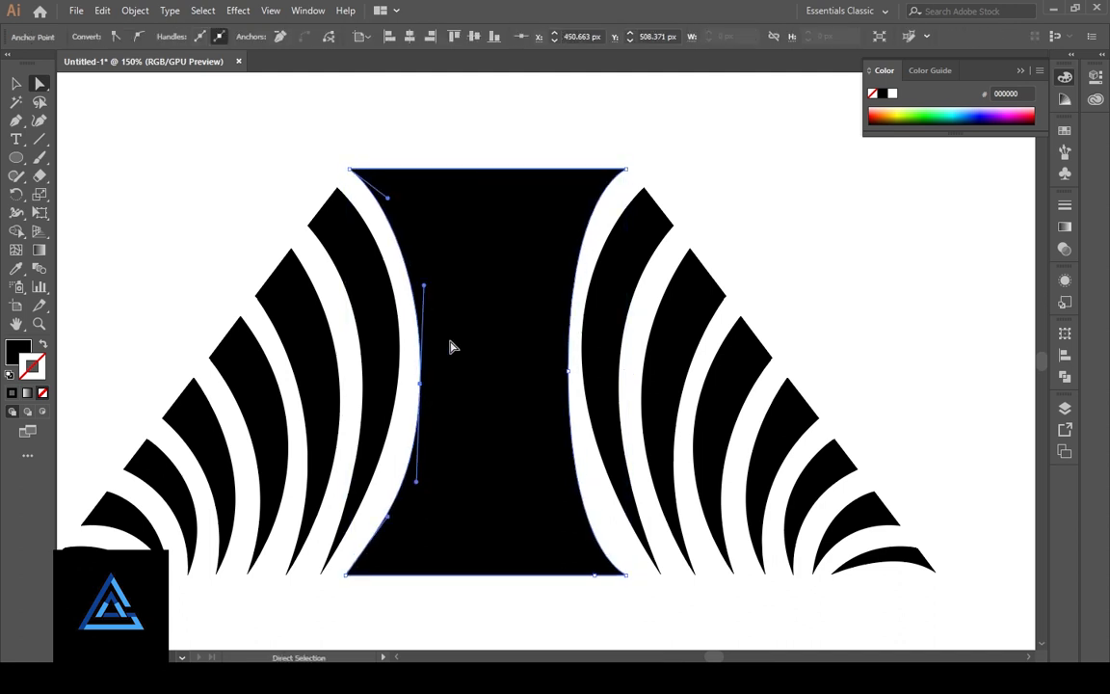
left_click_drag(427, 291, 433, 292)
left_click(418, 594)
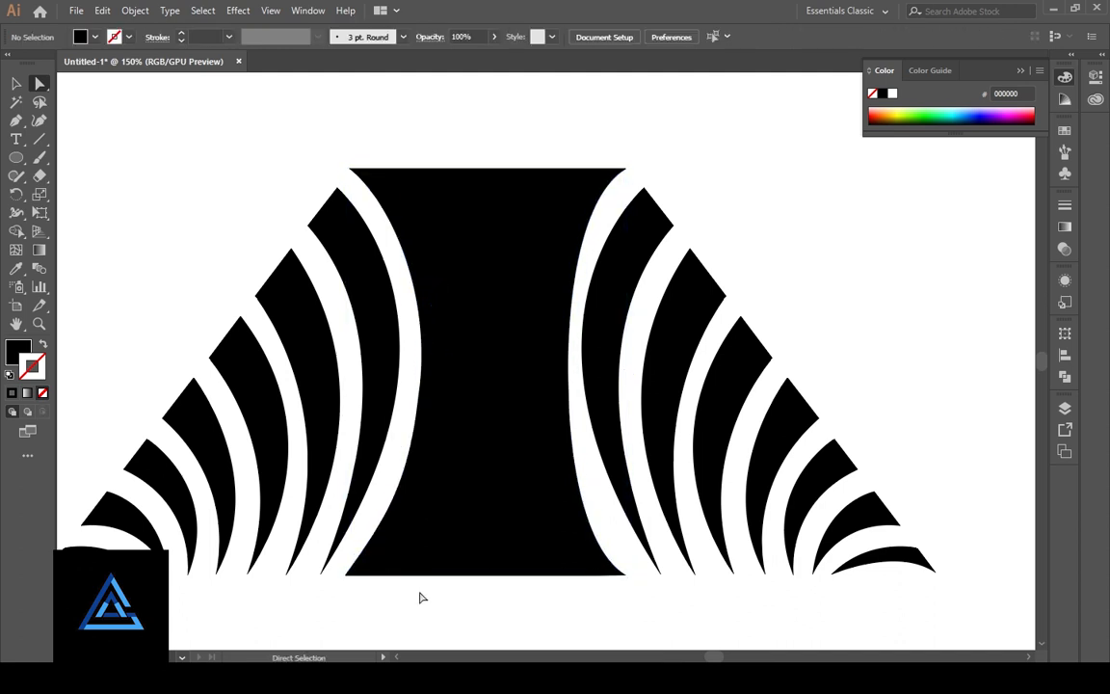
- Move the middle anchor of the pillar's right edge inward and tilt its handles to follow the adjacent band
scroll(589, 179, "right", 1)
left_click(540, 387)
left_click(535, 378)
left_click_drag(535, 378, 528, 377)
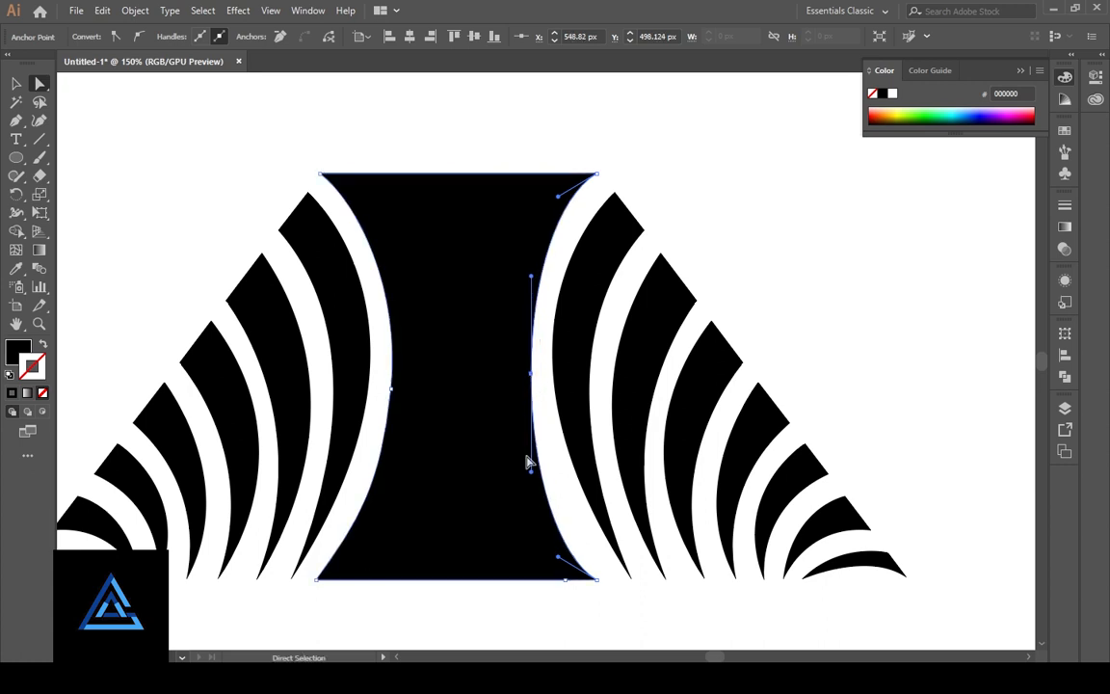
left_click_drag(531, 277, 519, 276)
left_click_drag(541, 478, 540, 474)
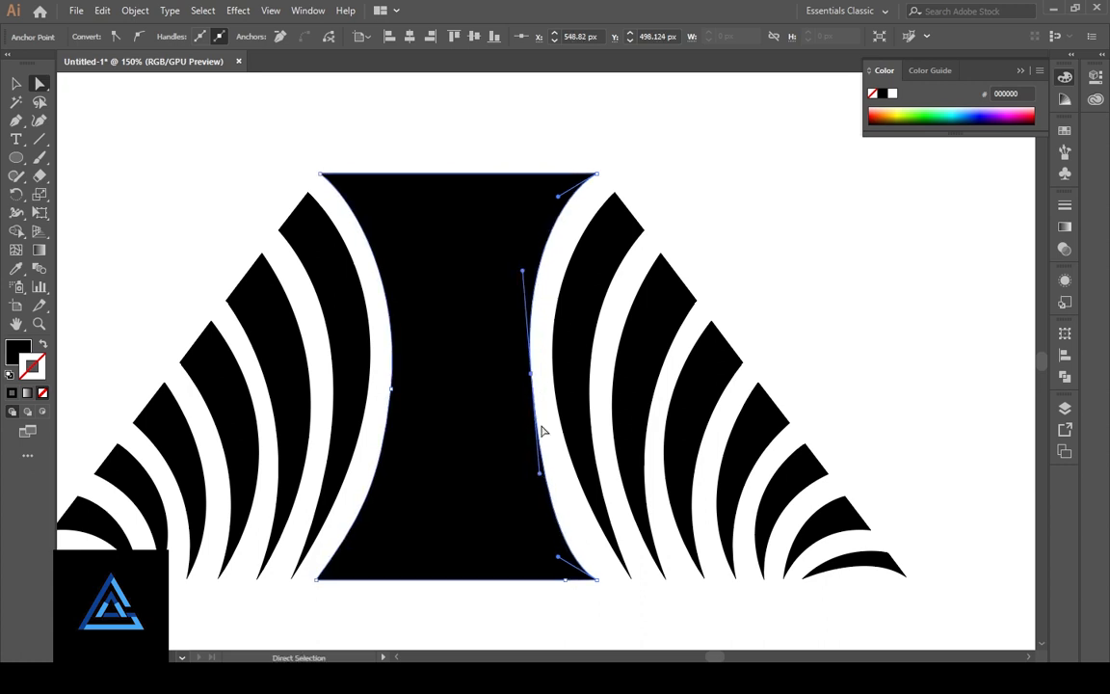
left_click(528, 378)
left_click_drag(527, 381, 527, 381)
left_click(572, 521)
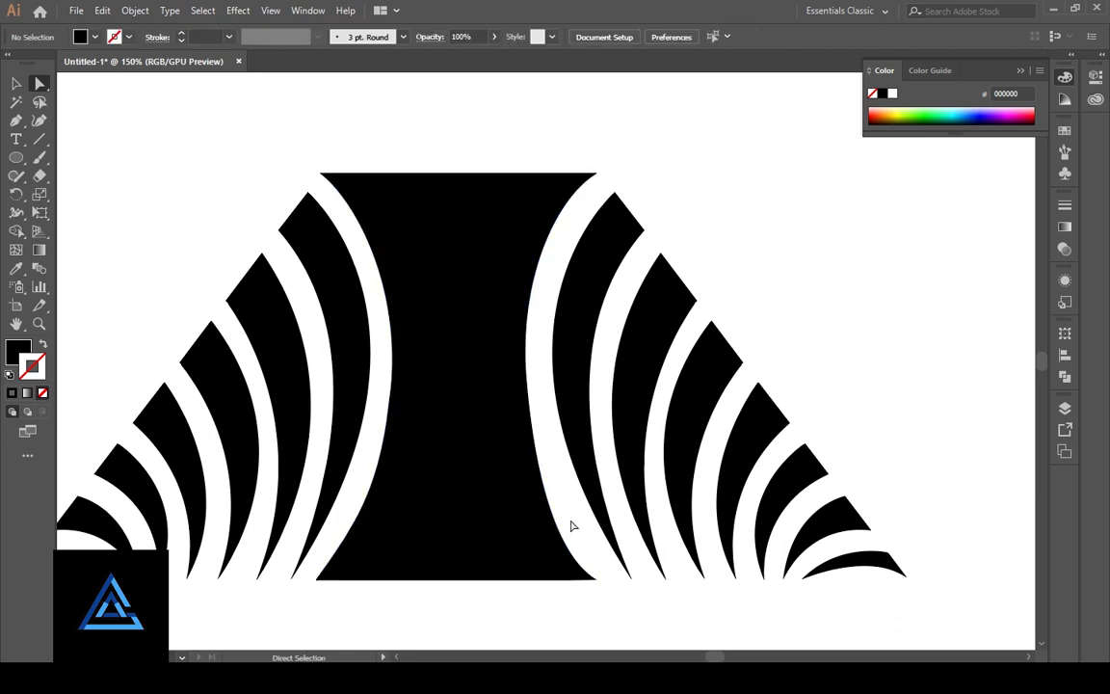
- Refine the pillar's lower-right curve by adjusting the middle anchor, its handles and the bottom corner point
scroll(573, 515, "up", 1)
left_click_drag(574, 501, 492, 447)
left_click(393, 262)
left_click(431, 289)
left_click_drag(432, 292, 438, 291)
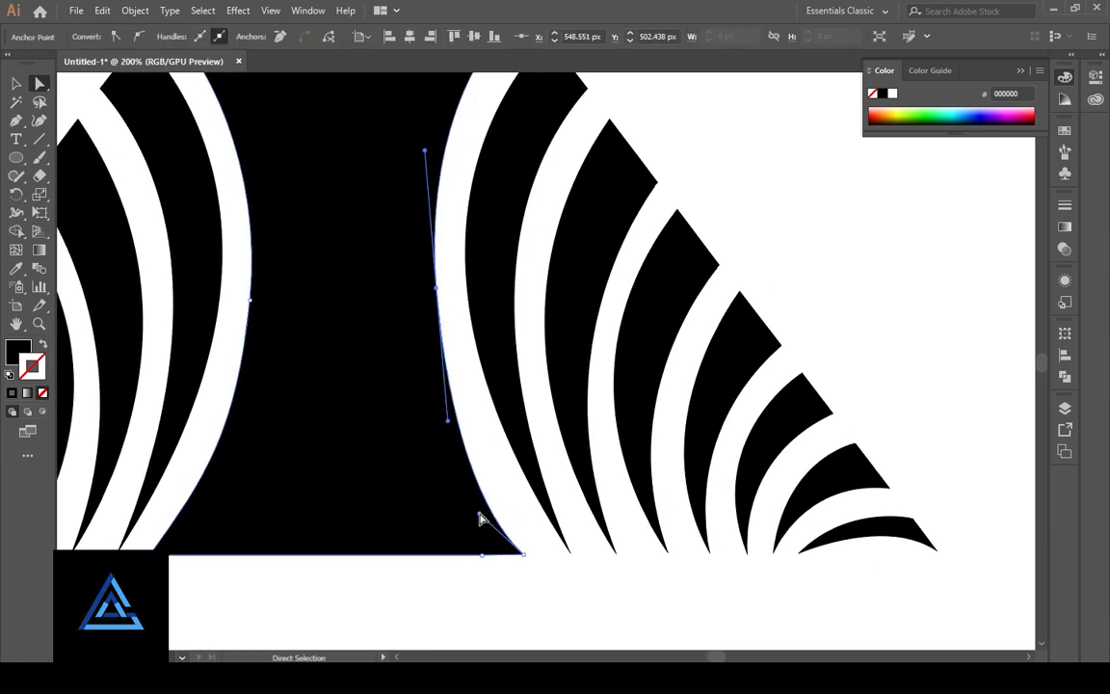
left_click(565, 585)
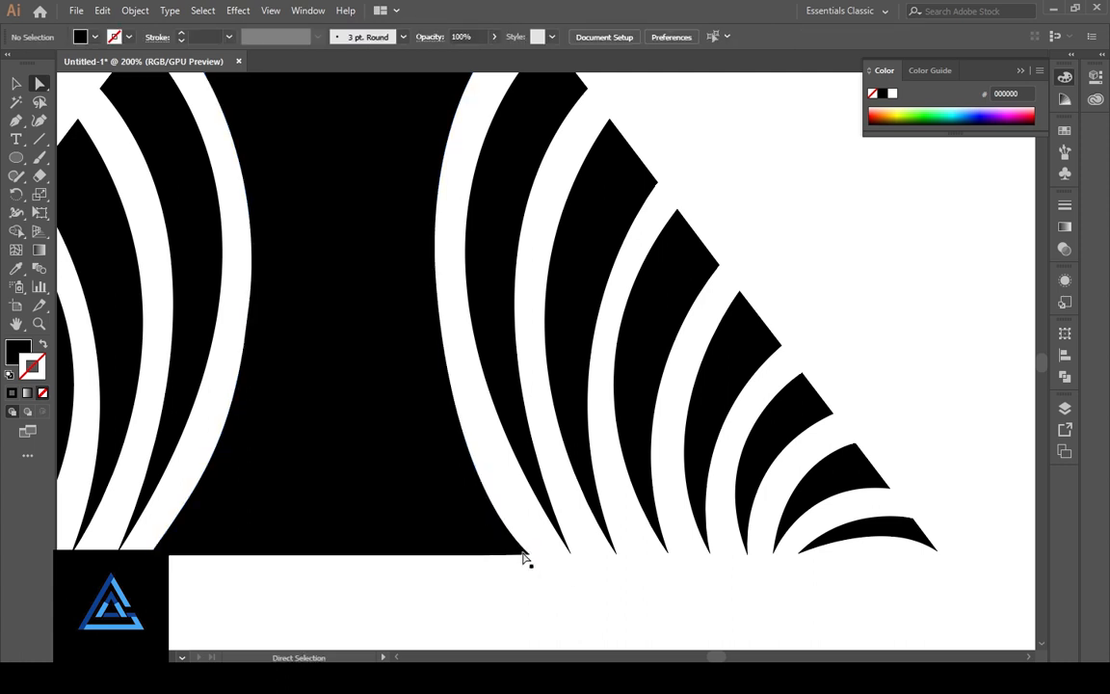
left_click(438, 292)
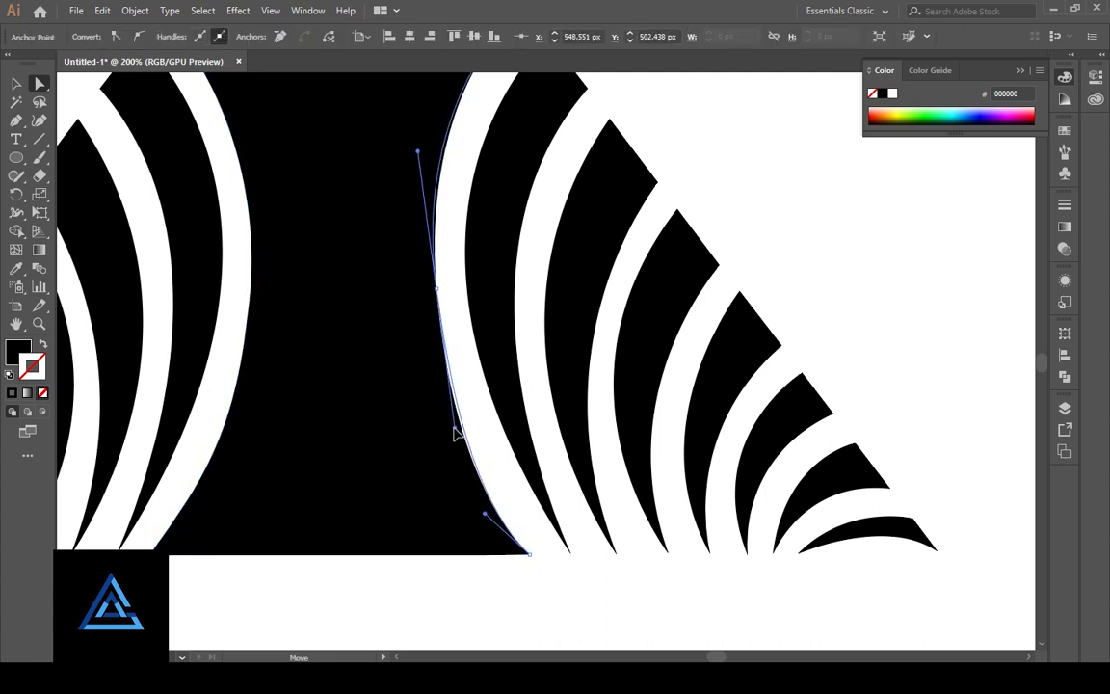
left_click(566, 617)
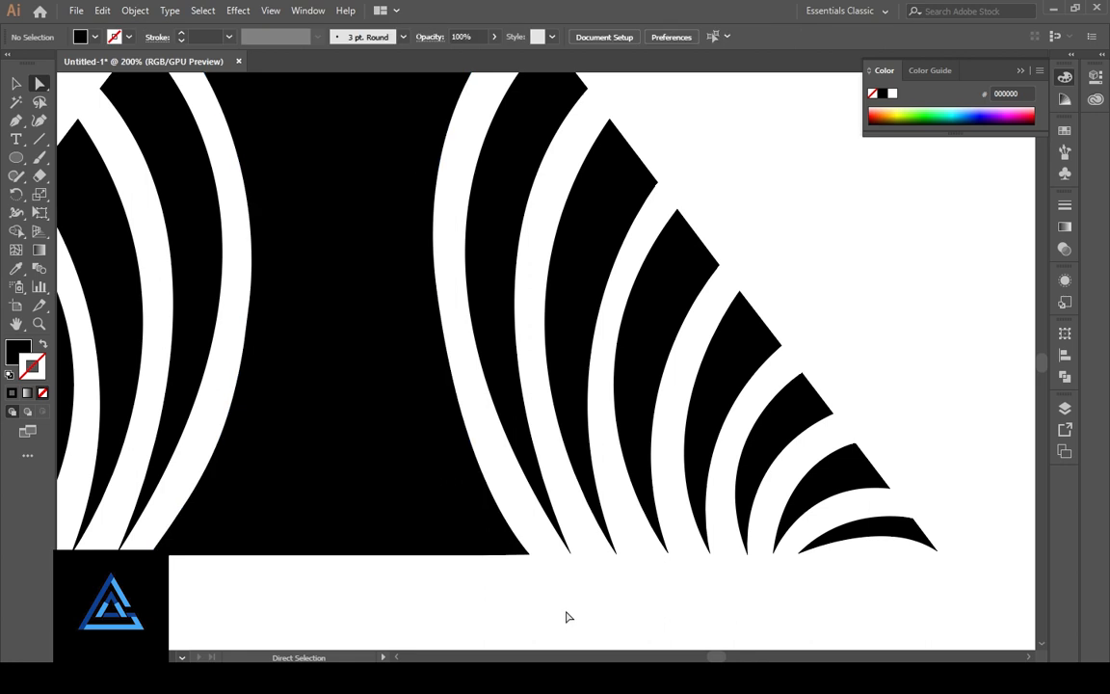
- Adjust the anchor at the pillar's upper-right corner and undo the last change
scroll(548, 567, "up", 3)
left_click(523, 144)
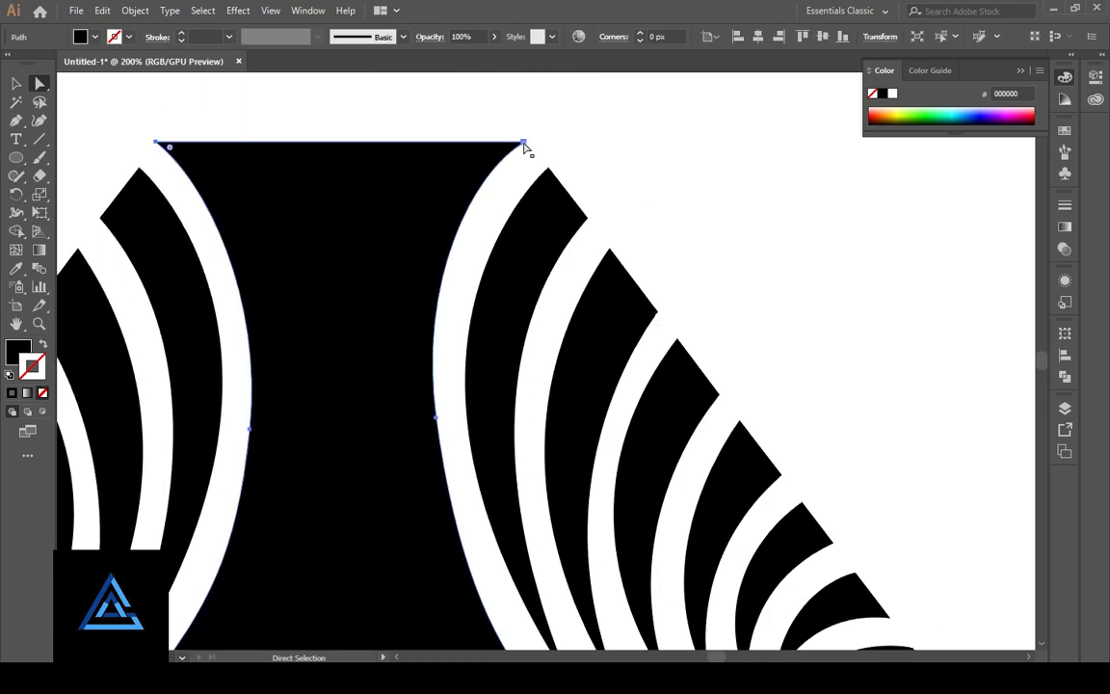
left_click(650, 182)
key("v")
key("ctrl+z")
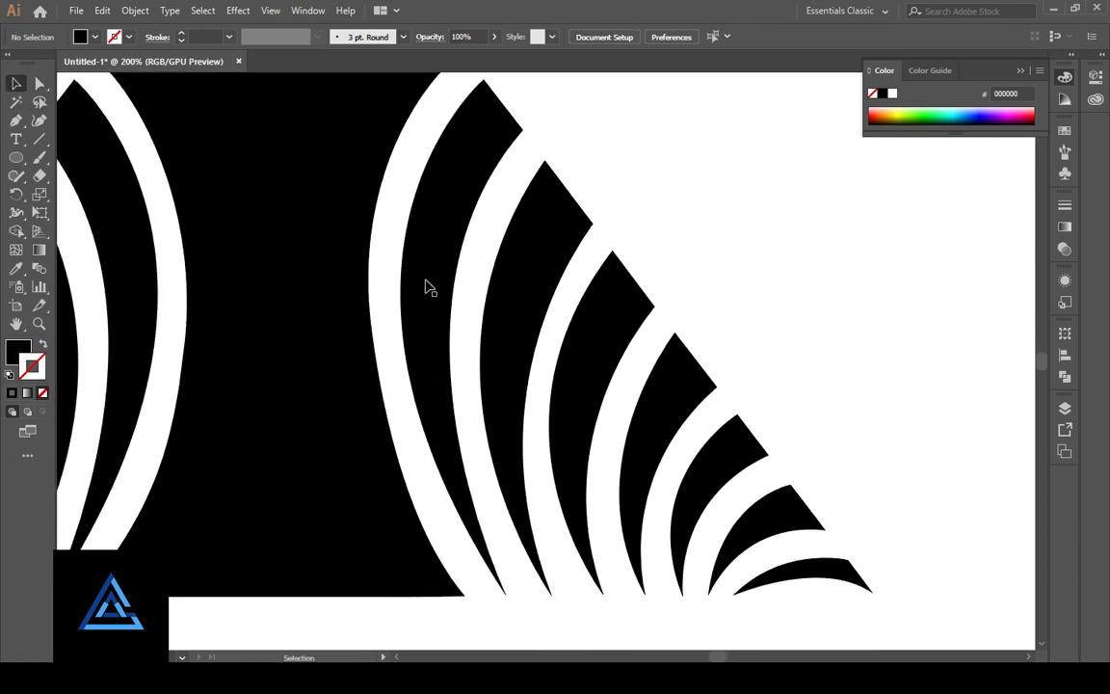
- Isolate the right band group inside the figure, nudge it slightly toward the pillar and leave isolation
double_click(427, 289)
key("Left")
key("Left")
key("Right")
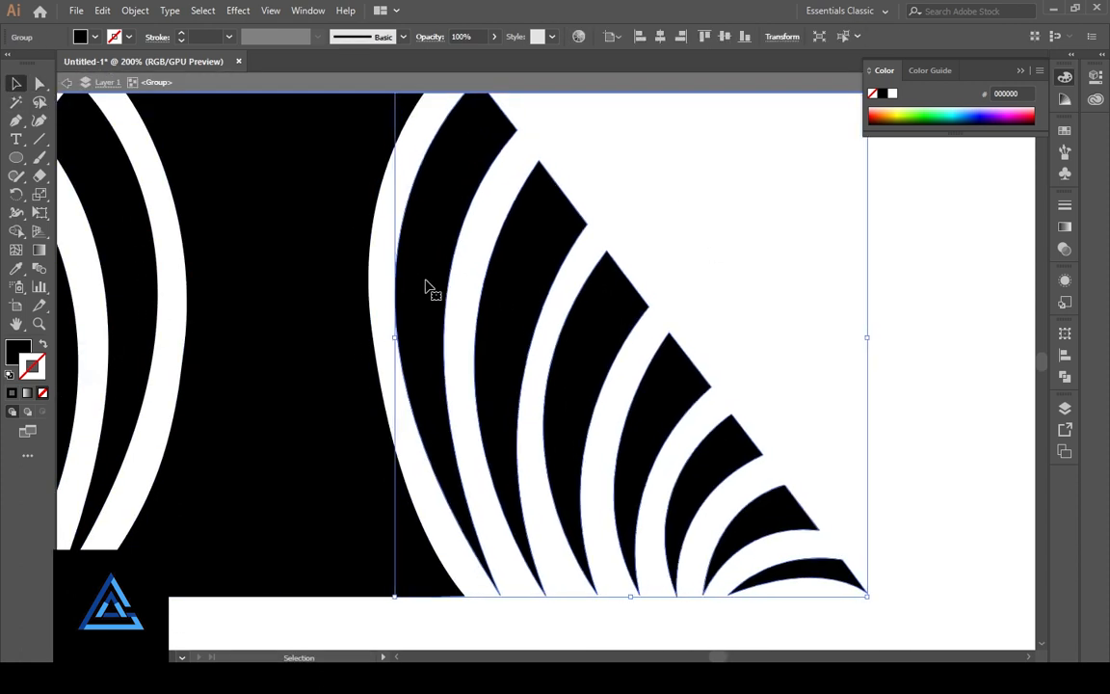
left_click(749, 289)
scroll(749, 289, "up", 1)
scroll(748, 290, "up", 2)
left_click_drag(437, 358, 694, 278)
double_click(546, 643)
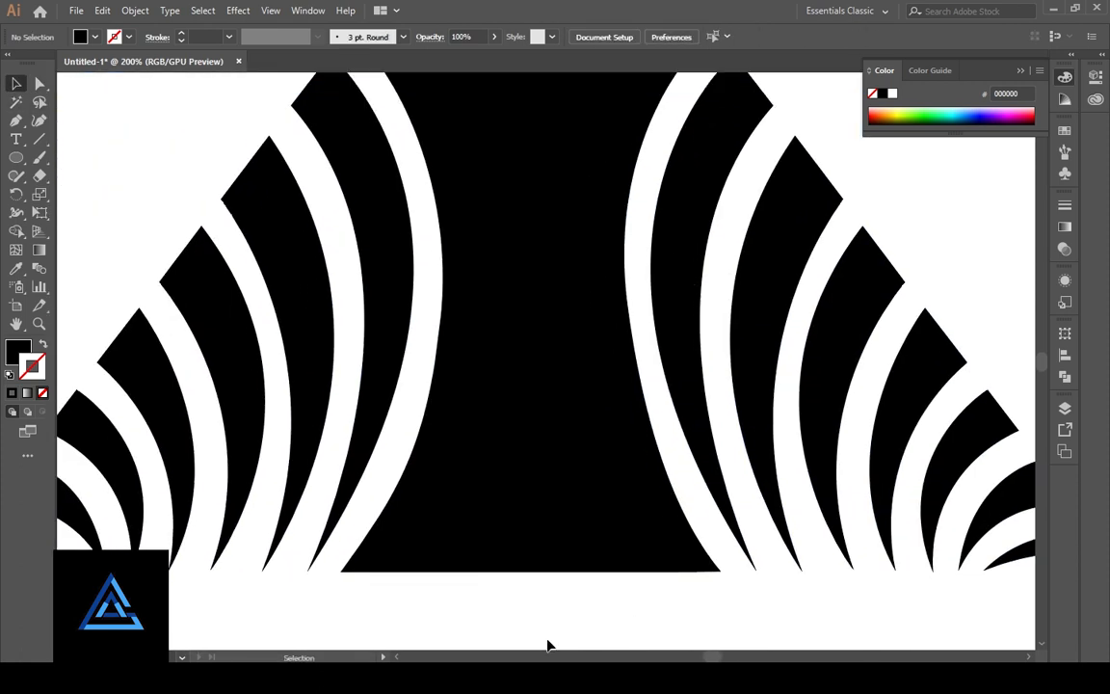
- Examine the whole figure and the gaps between the pillar and the bands at different magnifications
key("ctrl+minus")
key("ctrl+minus")
left_click_drag(645, 549, 591, 543)
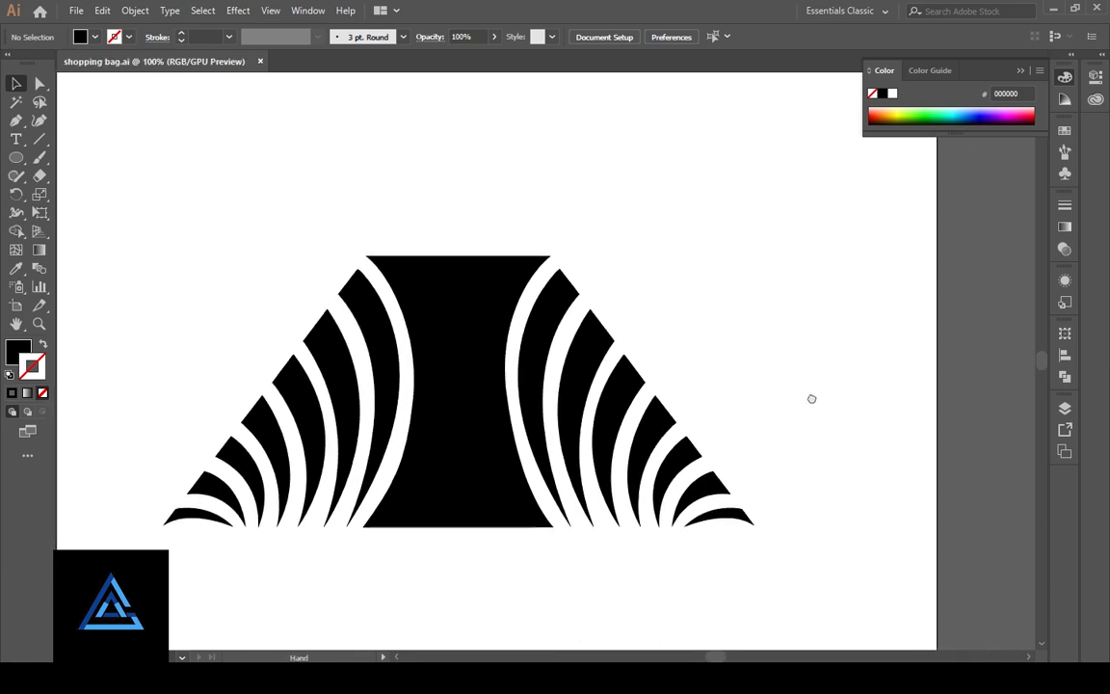
mouse_move(810, 396)
left_mouse_down()
mouse_move(768, 394)
mouse_move(808, 399)
left_mouse_up()
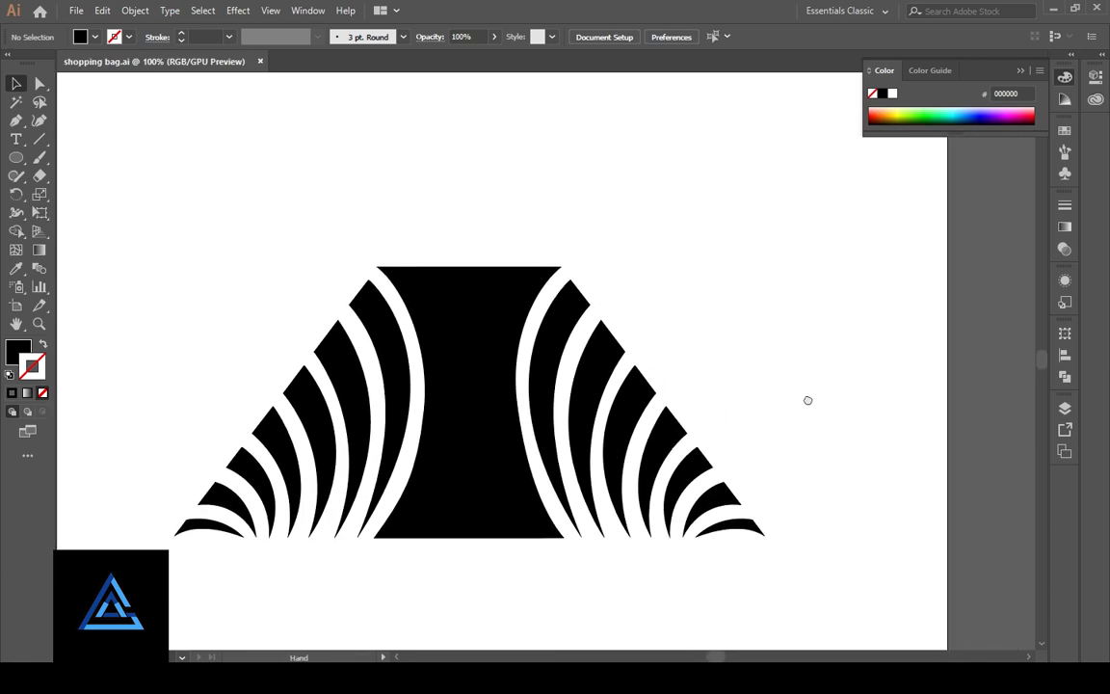
key("ctrl+plus")
key("ctrl+plus")
left_click_drag(449, 321, 405, 269)
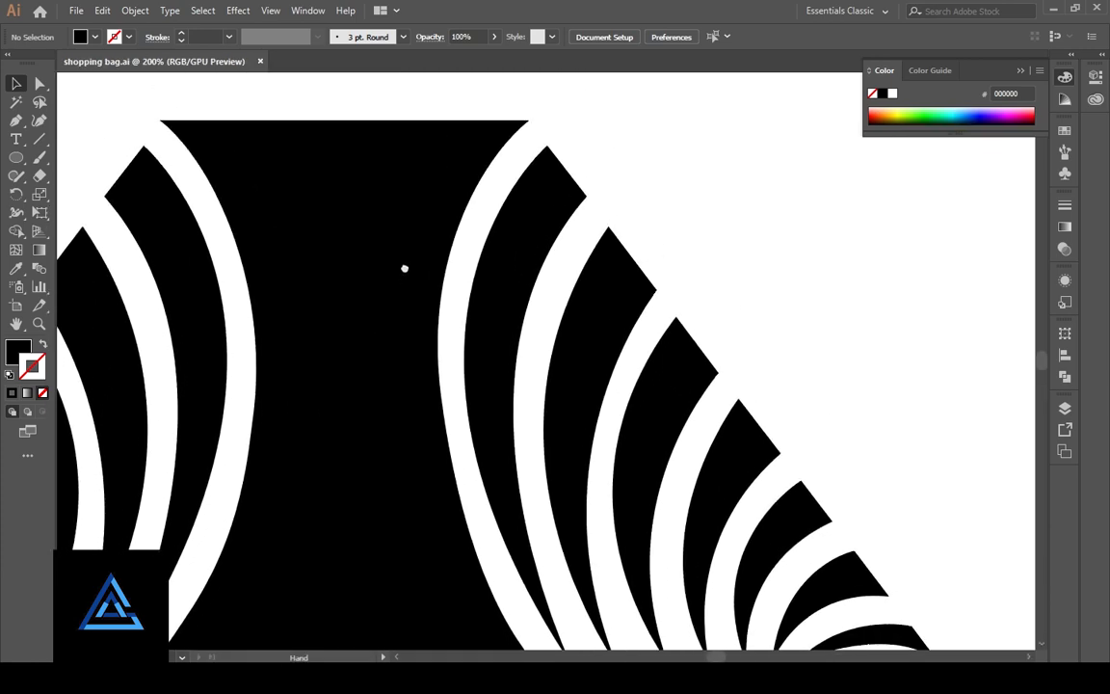
left_click_drag(597, 258, 703, 483)
- Draw a black upright rectangle about 49 by 193 px in the empty area above the left bands
key("ctrl+minus")
left_click_drag(15, 157, 77, 153)
left_click_drag(174, 237, 223, 303)
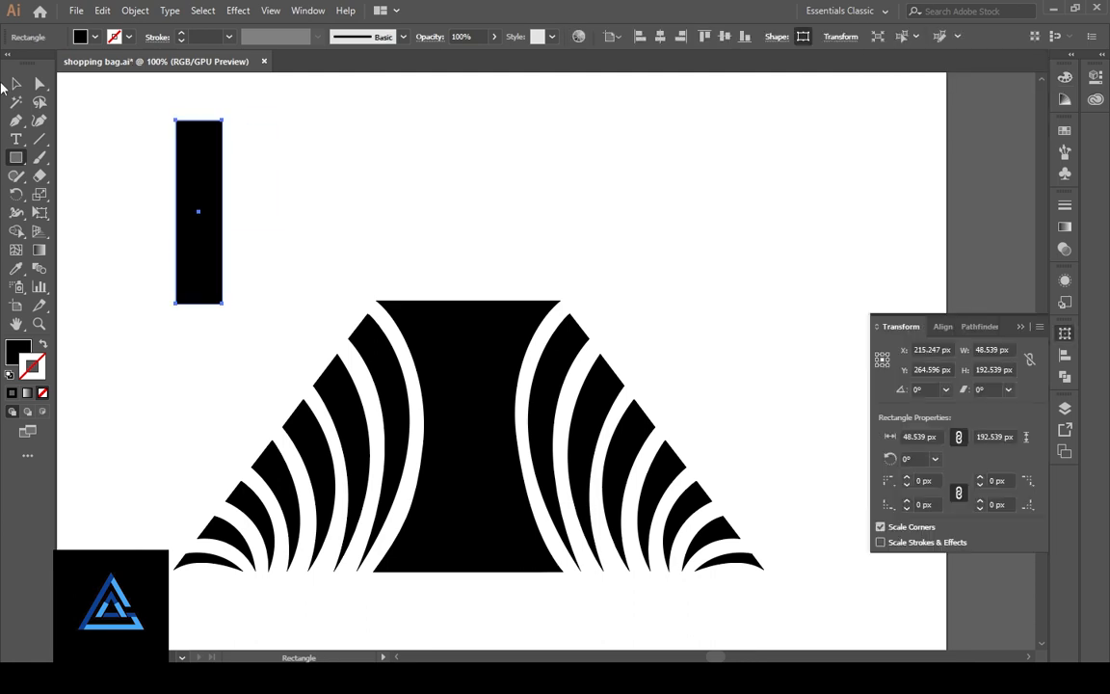
- Turn the black rectangle into an outline, move it centrally over the pillar's top edge and shorten it to about 149 px high
key("shift+x")
mouse_move(198, 211)
left_mouse_down()
mouse_move(399, 290)
mouse_move(365, 240)
mouse_move(468, 256)
mouse_move(469, 267)
left_mouse_up()
left_click_drag(471, 361, 471, 356)
left_click_drag(466, 174, 491, 172)
left_click(565, 257)
key("ctrl+plus")
- Round the outlined rectangle's corners fully into a capsule and set its stroke to 5 pt
left_click(497, 240)
left_click(522, 218)
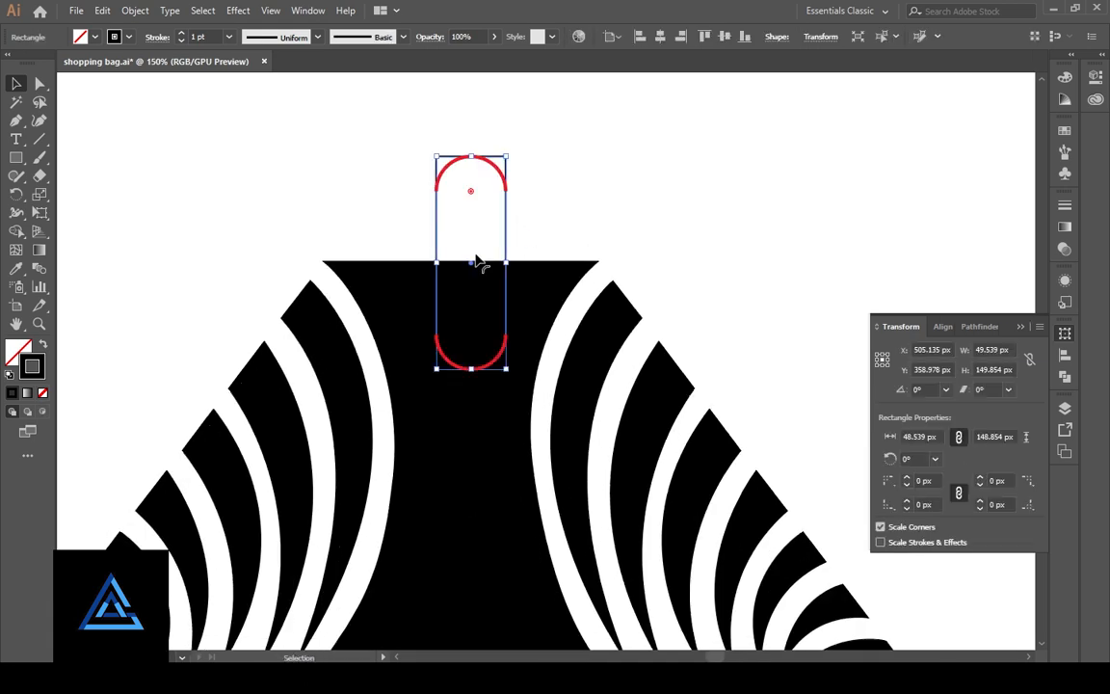
left_click(558, 222)
left_click(506, 217)
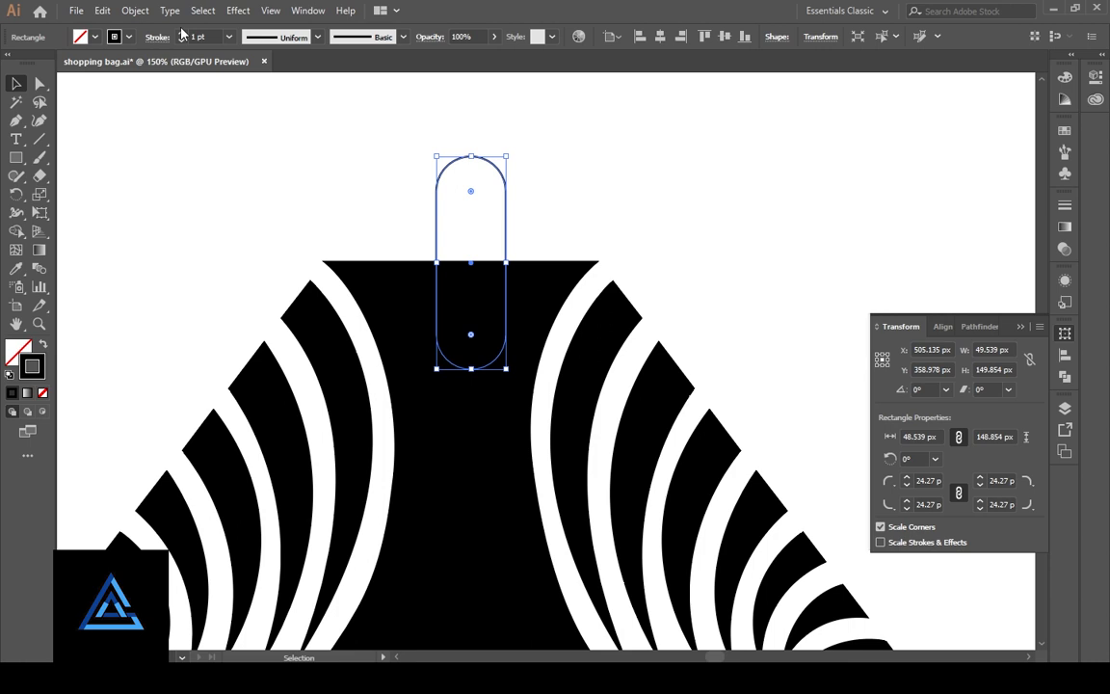
left_click(580, 179)
left_click(505, 231)
- Enlarge the capsule to about 54 by 160 px and round its top corners to the maximum radius
left_click_drag(471, 157, 471, 140)
left_click_drag(506, 255, 509, 256)
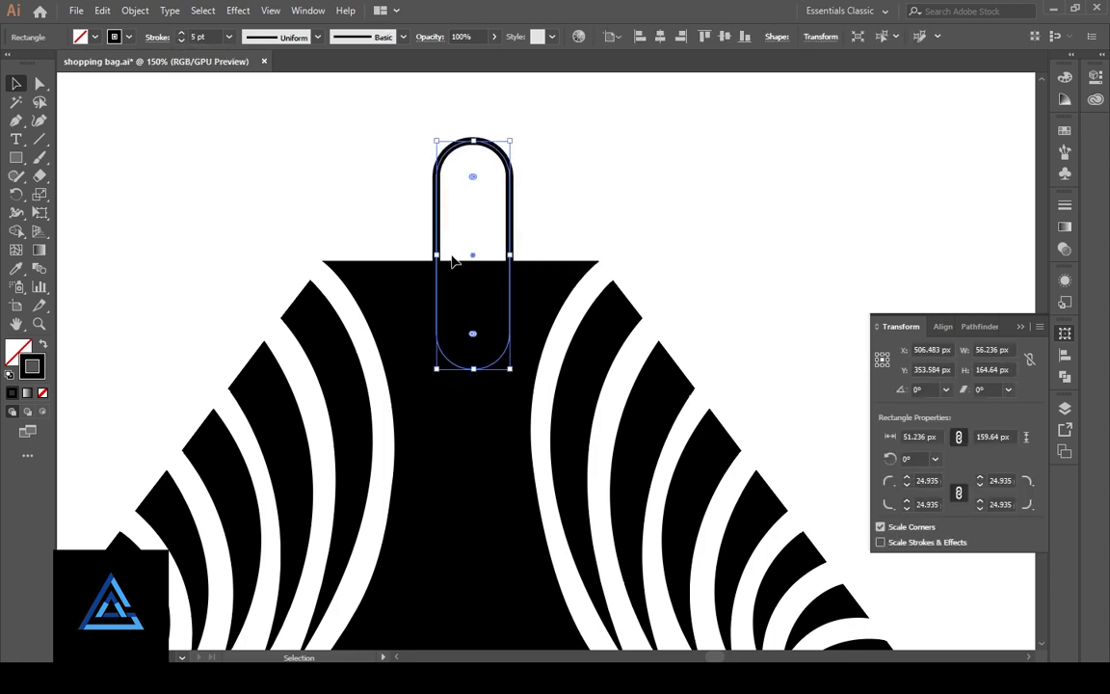
left_click(577, 230)
left_click(512, 224)
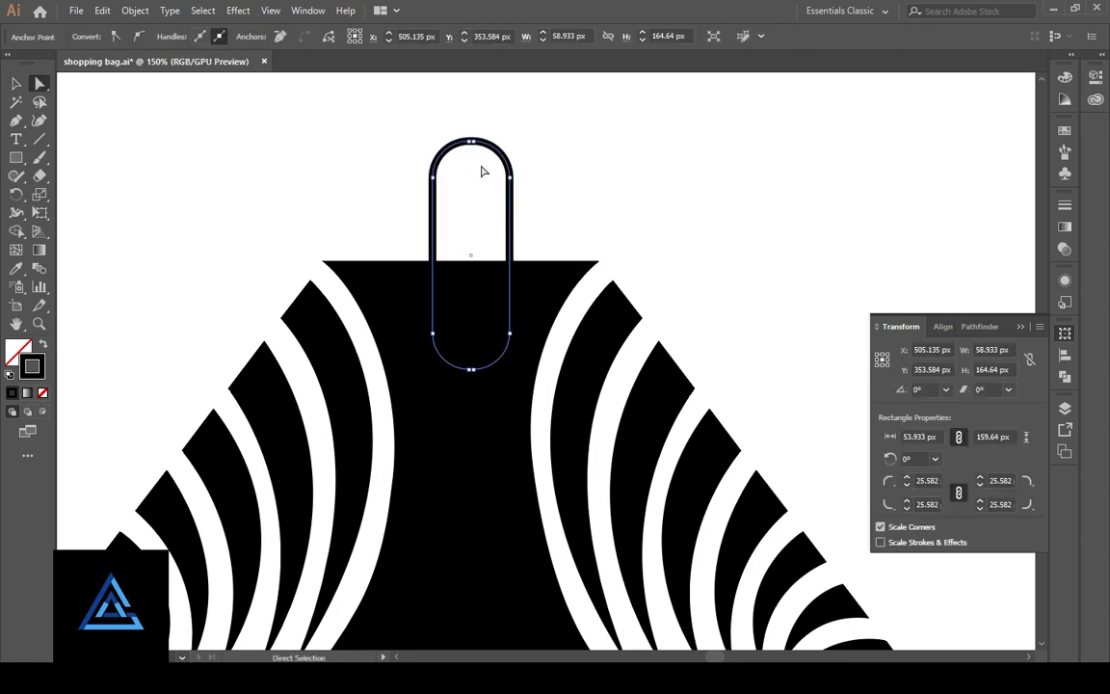
left_click(592, 210)
left_click_drag(591, 221, 566, 203)
left_click(489, 228)
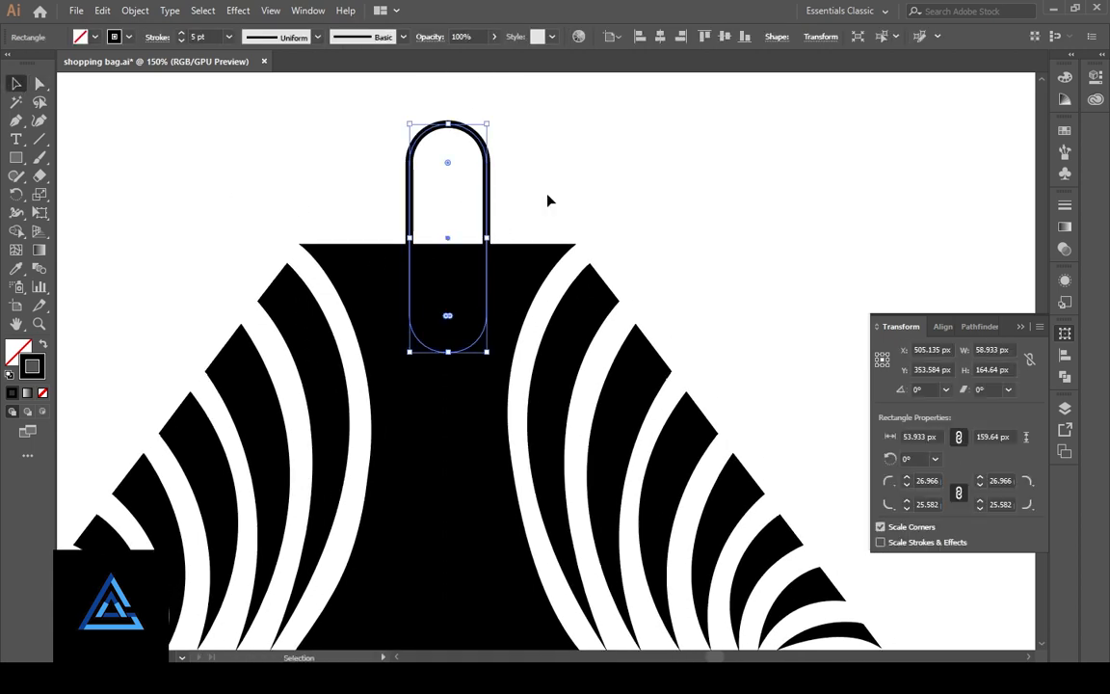
- Set the capsule's stroke colour to white (FFFFFF)
double_click(39, 371)
type("ffffff")
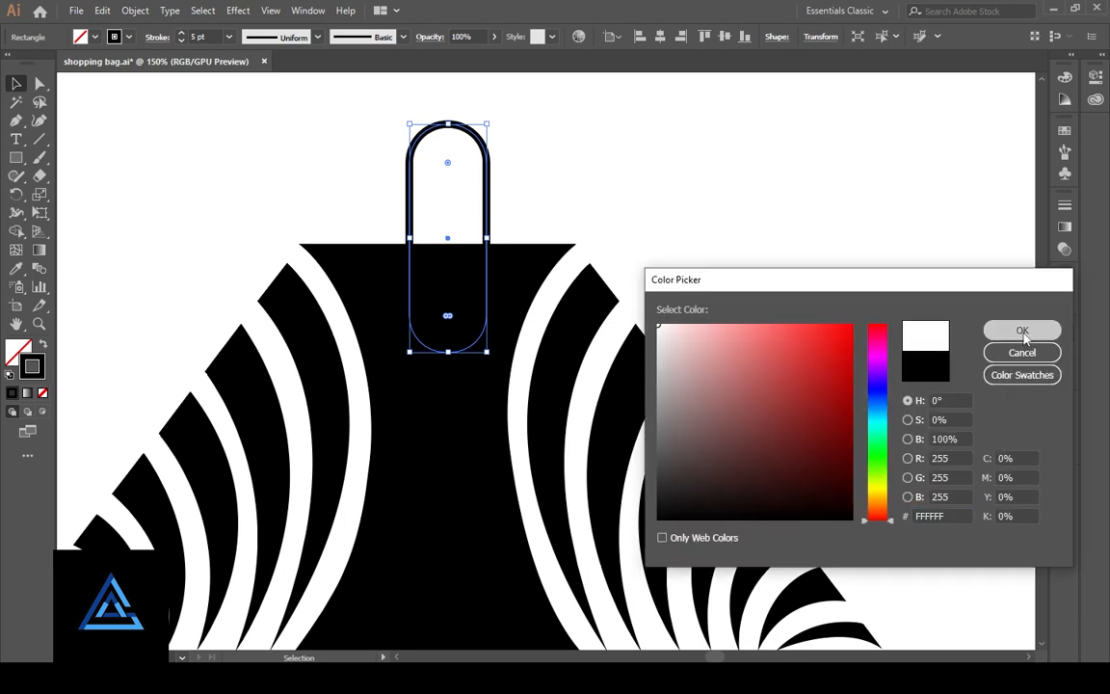
left_click(1019, 329)
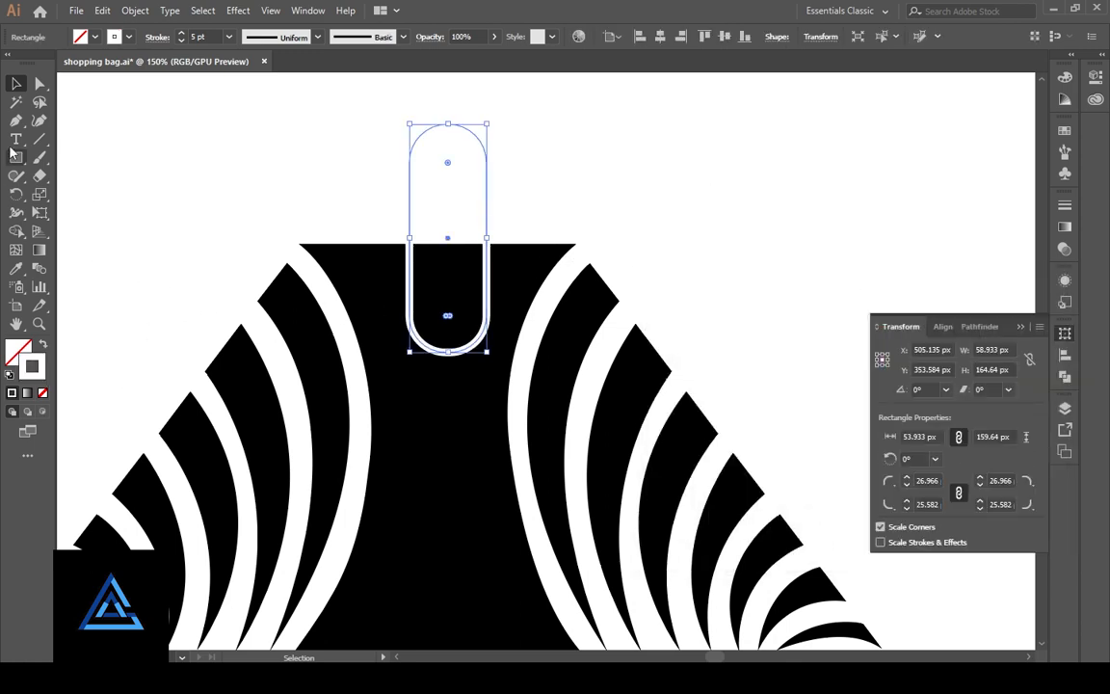
- Try to cut the capsule's lower end off with the Knife and delete it, then undo the attempt
left_click(40, 161)
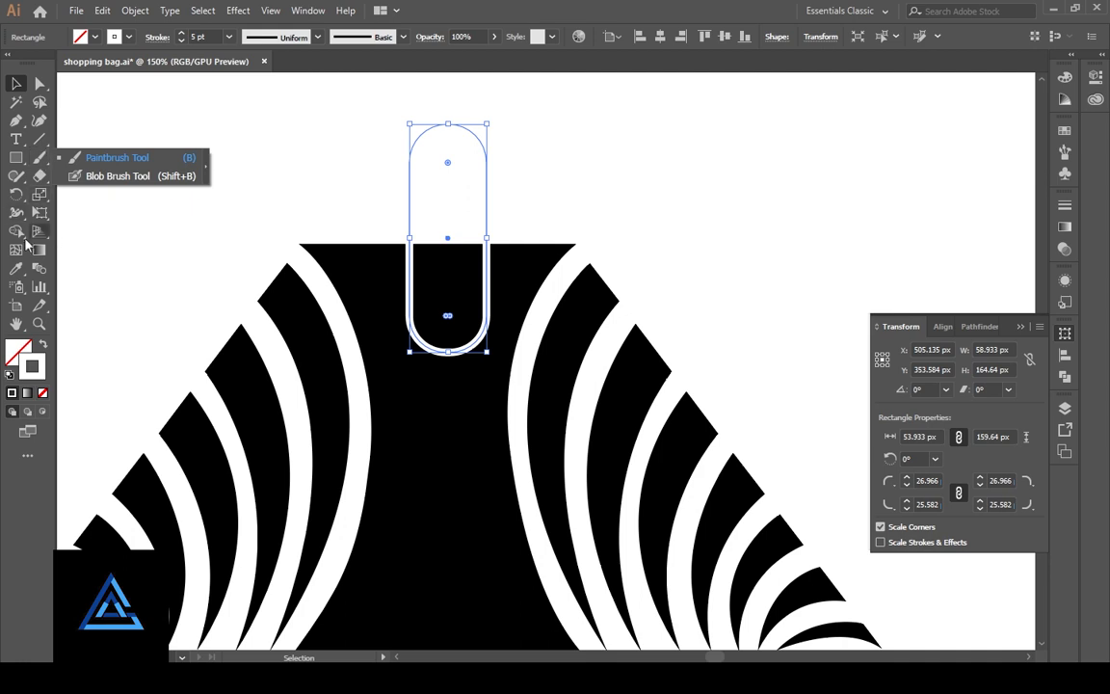
left_click(21, 180)
left_click(40, 177)
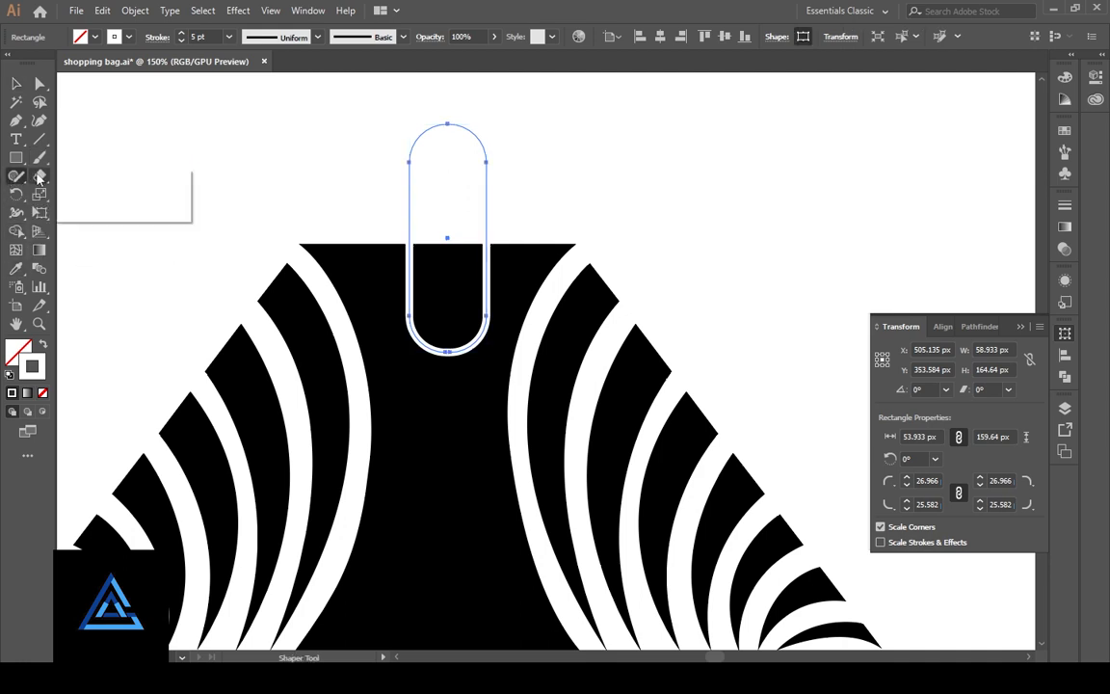
left_click(105, 213)
left_click_drag(392, 300, 501, 299)
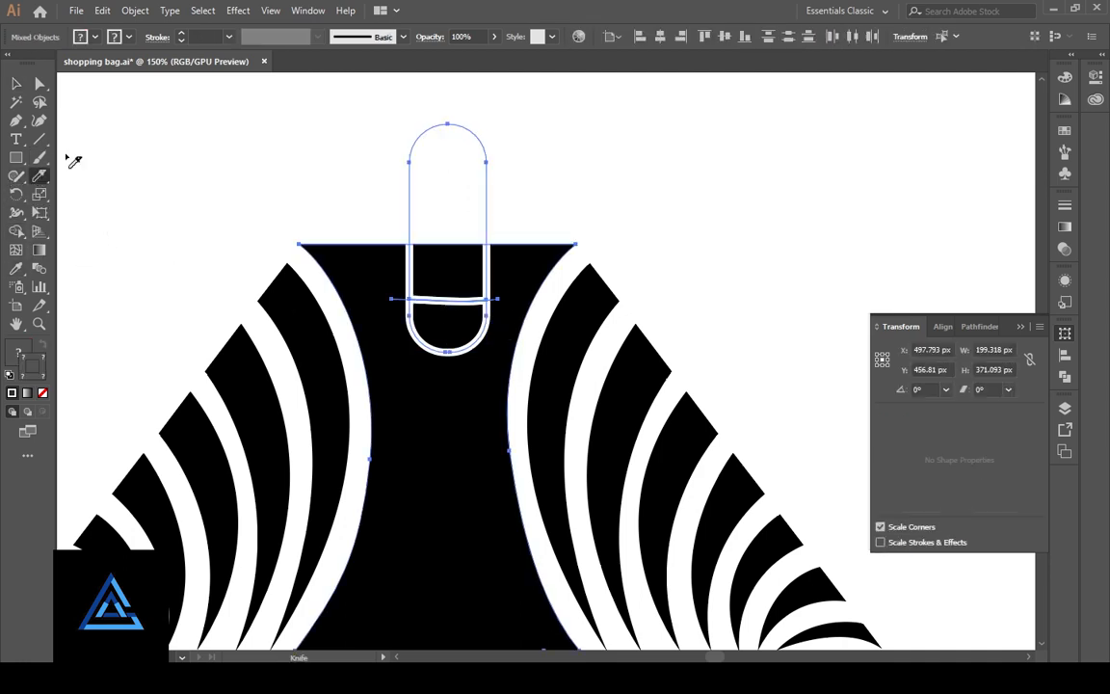
left_click(40, 84)
left_click(333, 176)
left_click(449, 354)
key("Delete")
key("Delete")
key("ctrl+z")
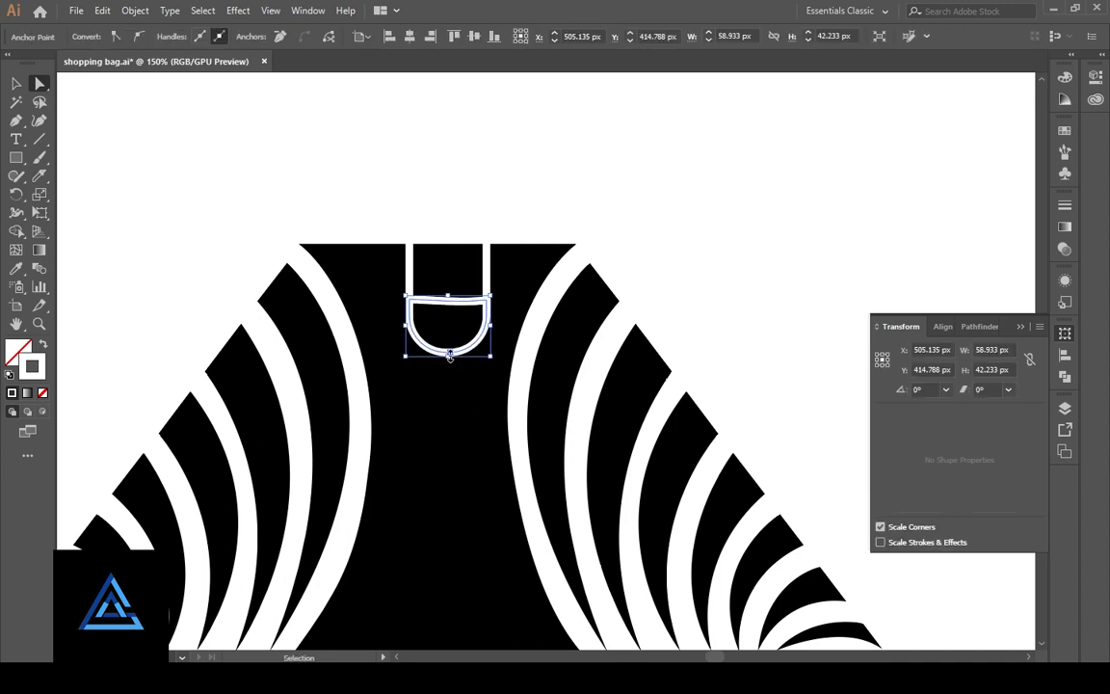
- Draw a horizontal white 5 pt line about 75 px long across the capsule's lower part
left_click(212, 279)
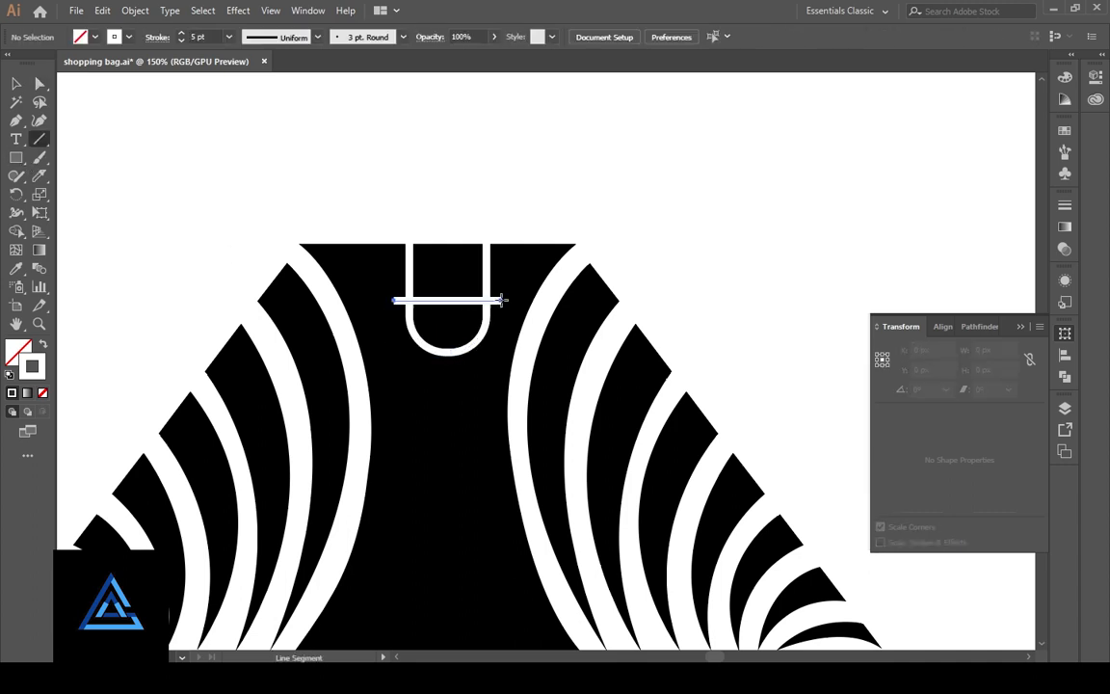
left_click_drag(500, 300, 500, 300)
key("ctrl+shift+a")
key("v")
- Expand the strokes of the capsule and the horizontal line into filled white shapes
left_click(452, 364)
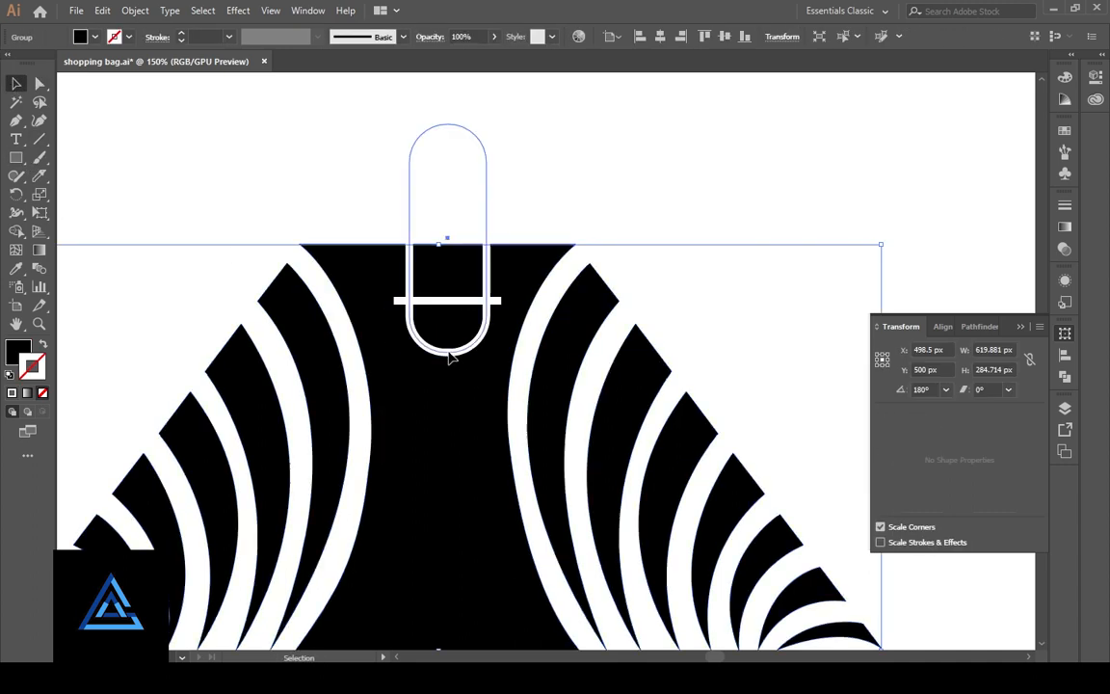
left_click(447, 315)
left_click(135, 11)
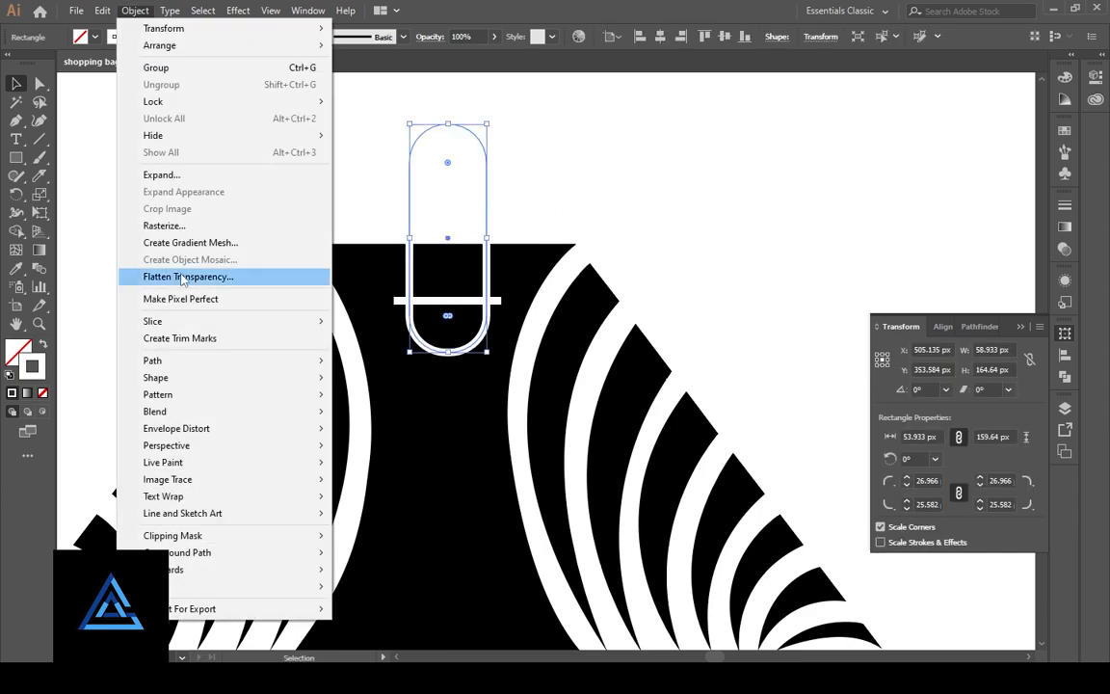
left_click(161, 174)
left_click(518, 425)
left_click(448, 300)
left_click(135, 10)
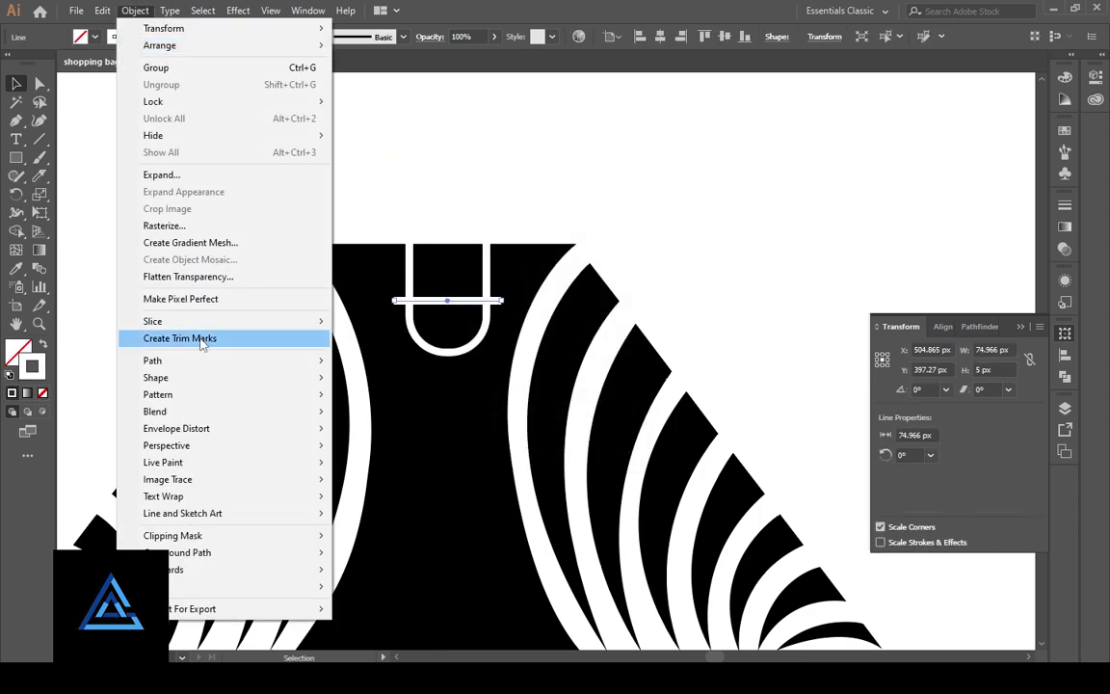
left_click(160, 174)
left_click(517, 425)
- Subtract the expanded horizontal line from the capsule to split off its lower end
left_click(446, 315)
left_click(429, 354)
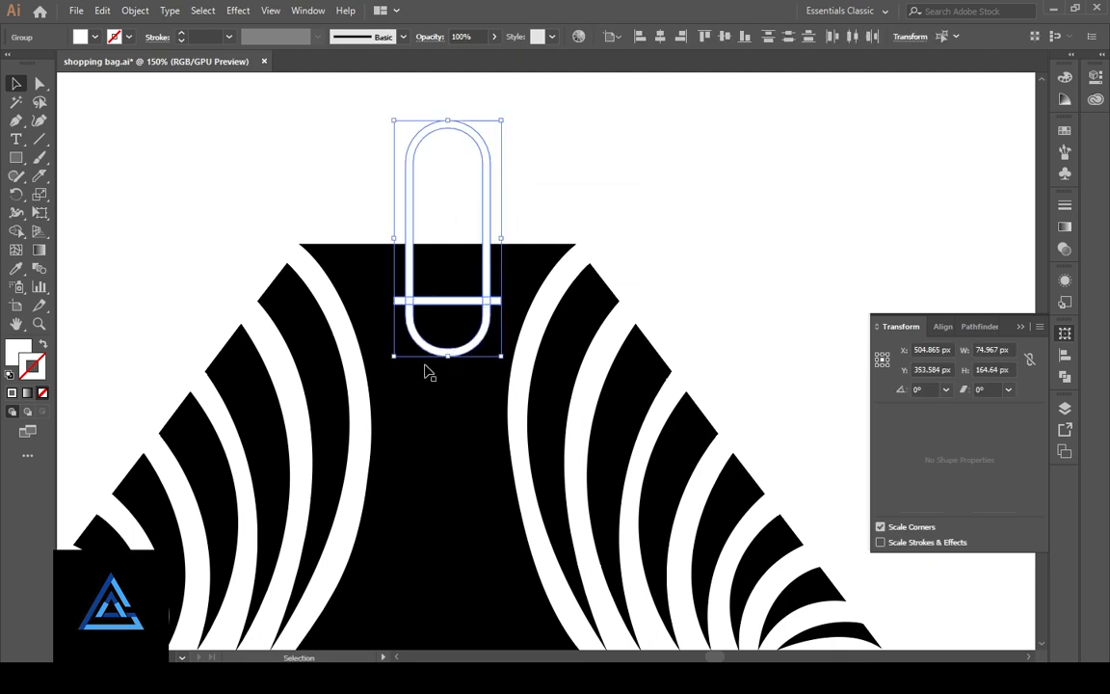
left_click(979, 326)
left_click(913, 367)
left_click(684, 223)
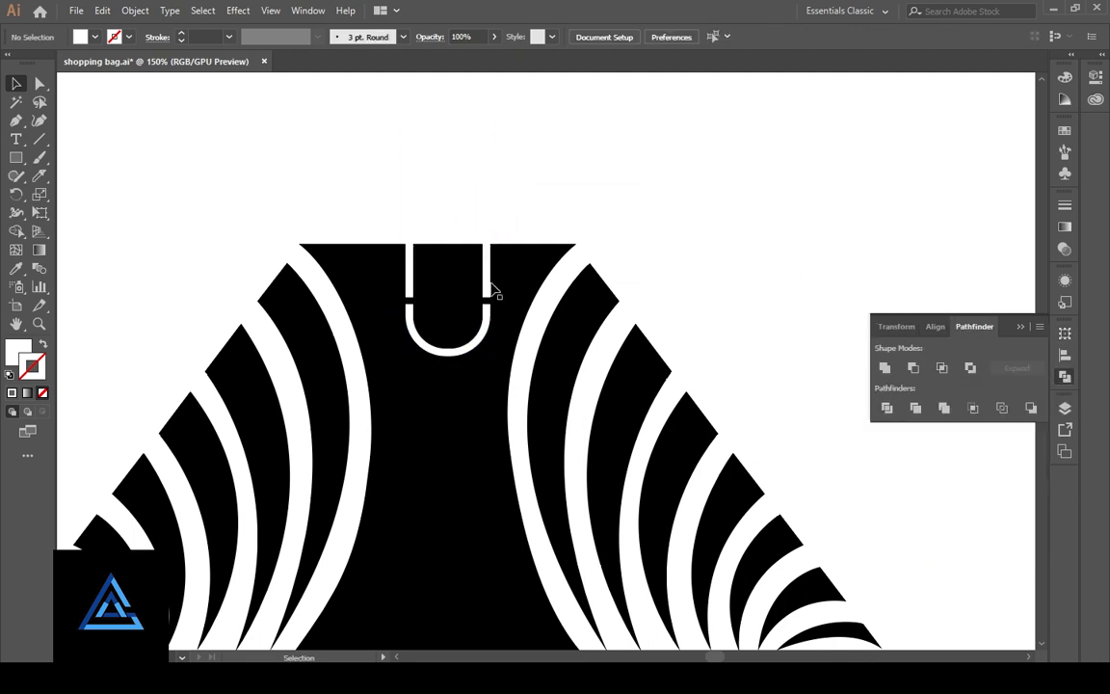
- Ungroup the split capsule and delete its lower U-shaped piece
left_click(489, 282)
right_click(489, 281)
left_click(554, 409)
left_click(656, 231)
left_click(454, 352)
key("Delete")
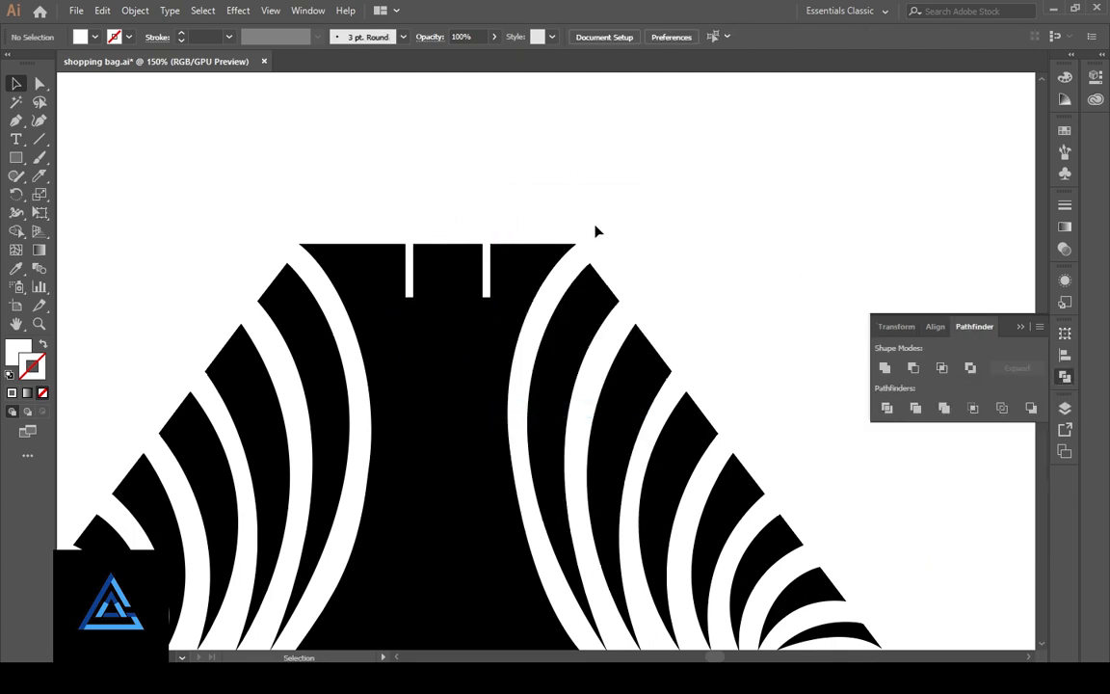
- Draw a white circle about 8 px in diameter at the lower end of the handle's left strand
left_click(487, 249)
key("ctrl+plus")
key("ctrl+plus")
key("ctrl+plus")
left_click(16, 160)
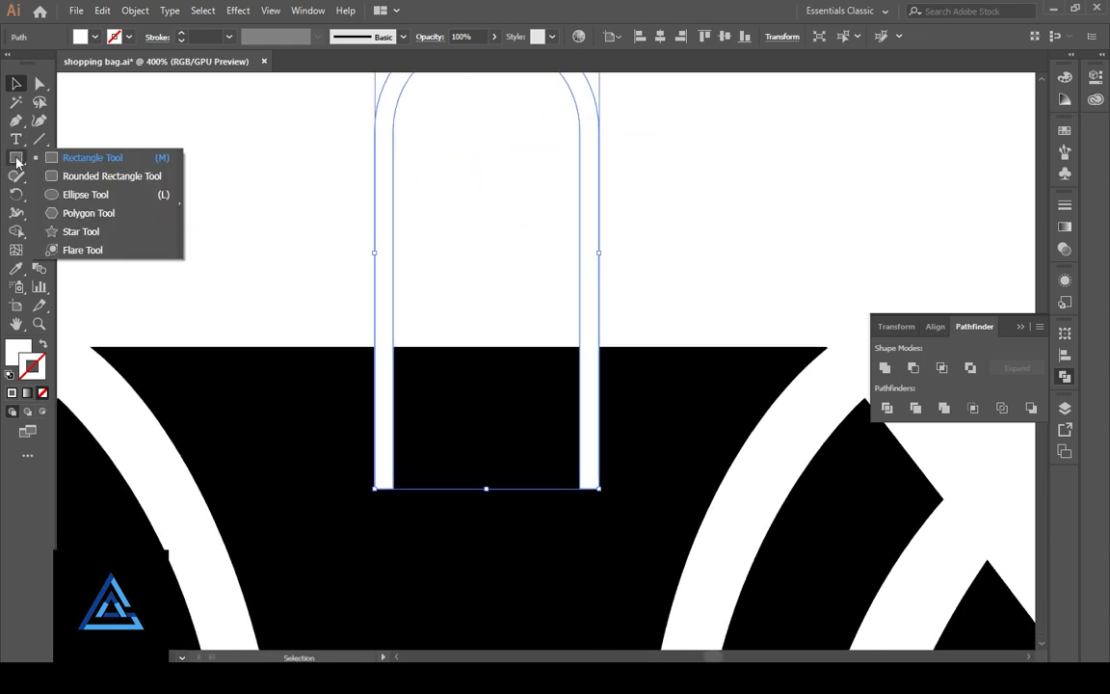
left_click(85, 193)
left_click_drag(367, 487, 399, 503)
left_click(16, 83)
left_click(443, 530)
left_click_drag(443, 538, 426, 396)
- Centre the circle on the left strand and copy it horizontally to the right strand's end
key("ctrl+plus")
key("ctrl+plus")
left_click_drag(242, 370, 399, 369)
left_click(334, 351)
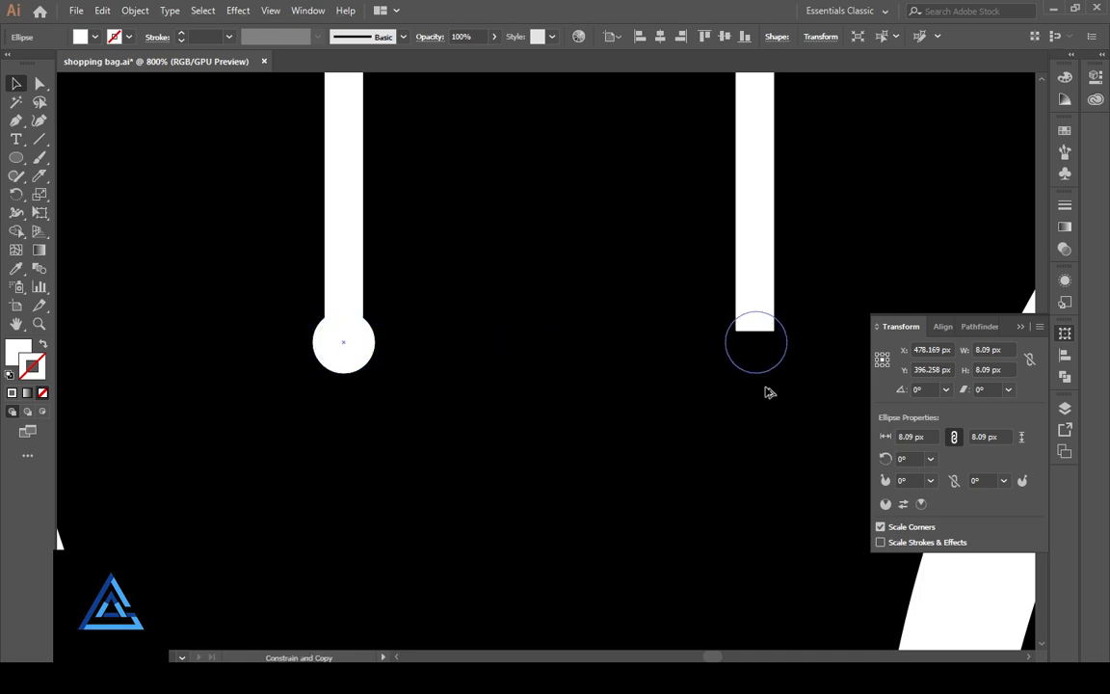
left_click_drag(769, 392, 769, 392)
- Unite the handle and both end circles into one shape
left_click_drag(277, 277, 807, 402)
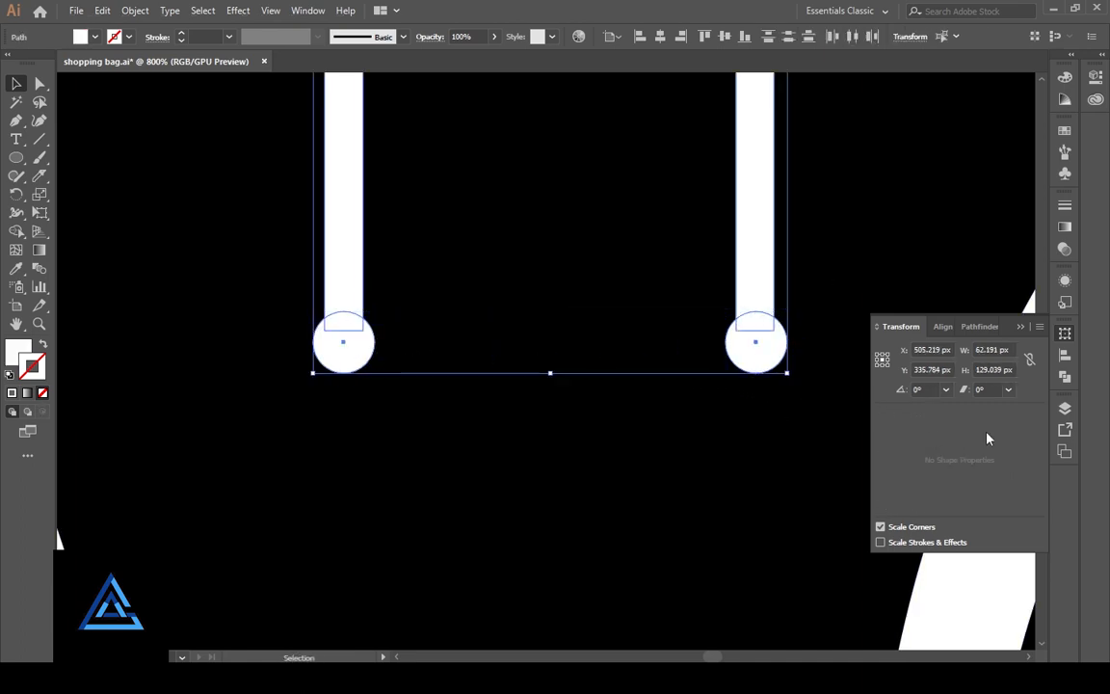
left_click(1065, 355)
left_click(1065, 376)
left_click(885, 367)
left_click(1020, 327)
- Offset the handle's path outward by 2 px with miter joins
key("ctrl+minus")
key("ctrl+minus")
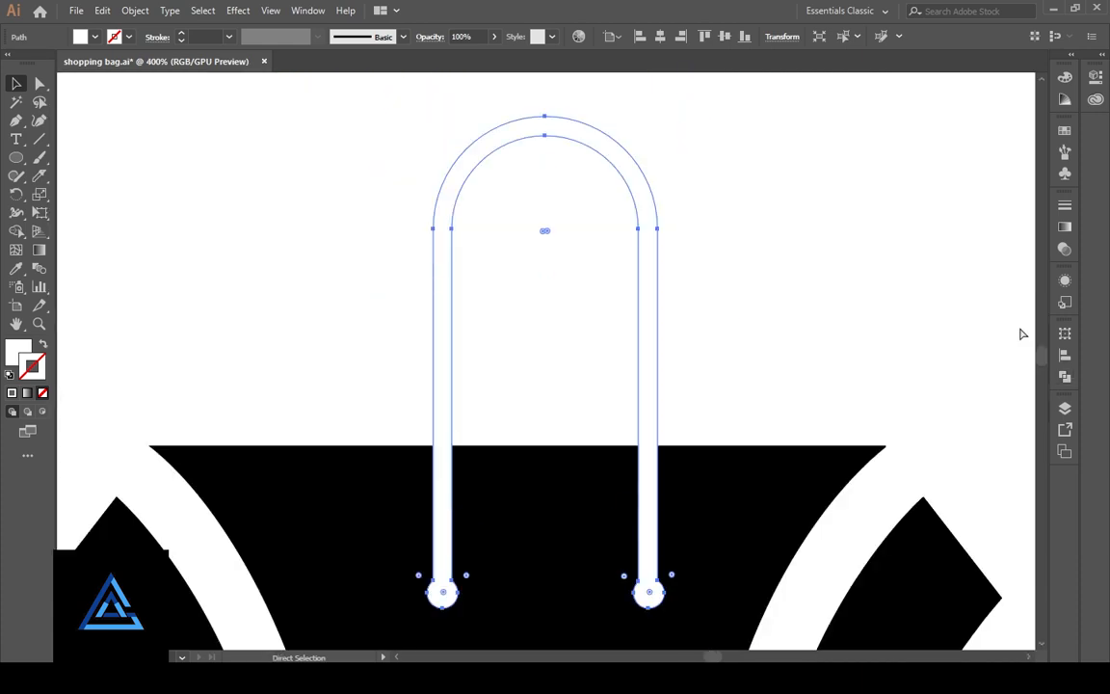
key("ctrl+minus")
left_click_drag(903, 421, 825, 265)
left_click(133, 12)
mouse_move(167, 365)
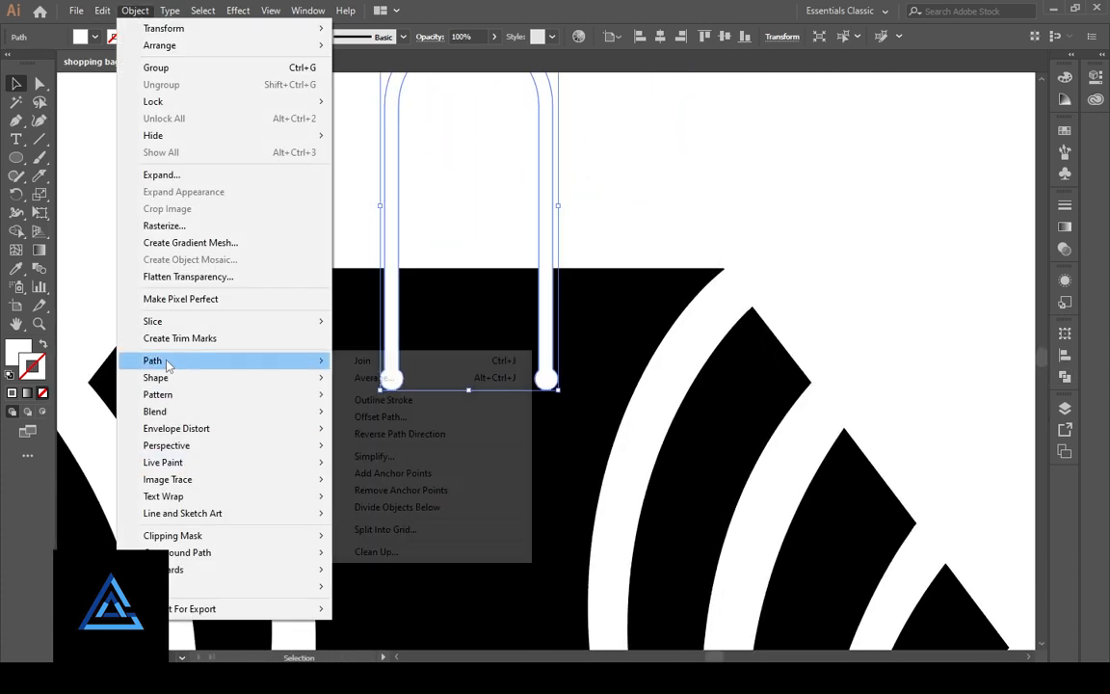
left_click(382, 417)
left_click(744, 377)
triple_click(820, 294)
type("3")
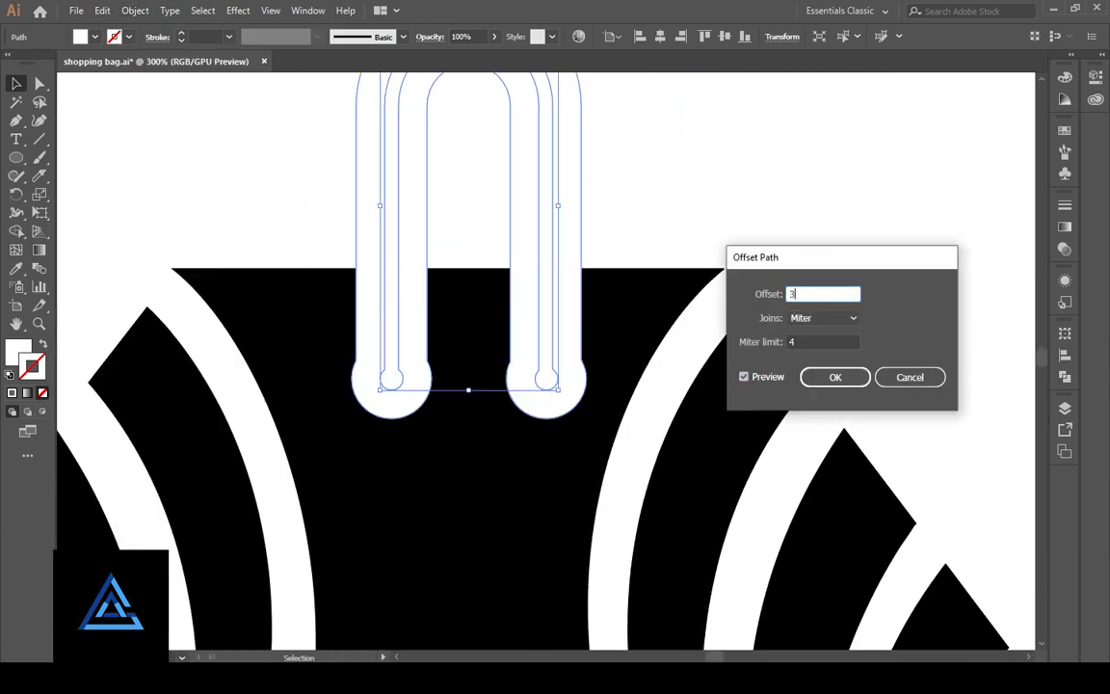
left_click(766, 378)
left_click(766, 378)
left_click(773, 297)
type("2")
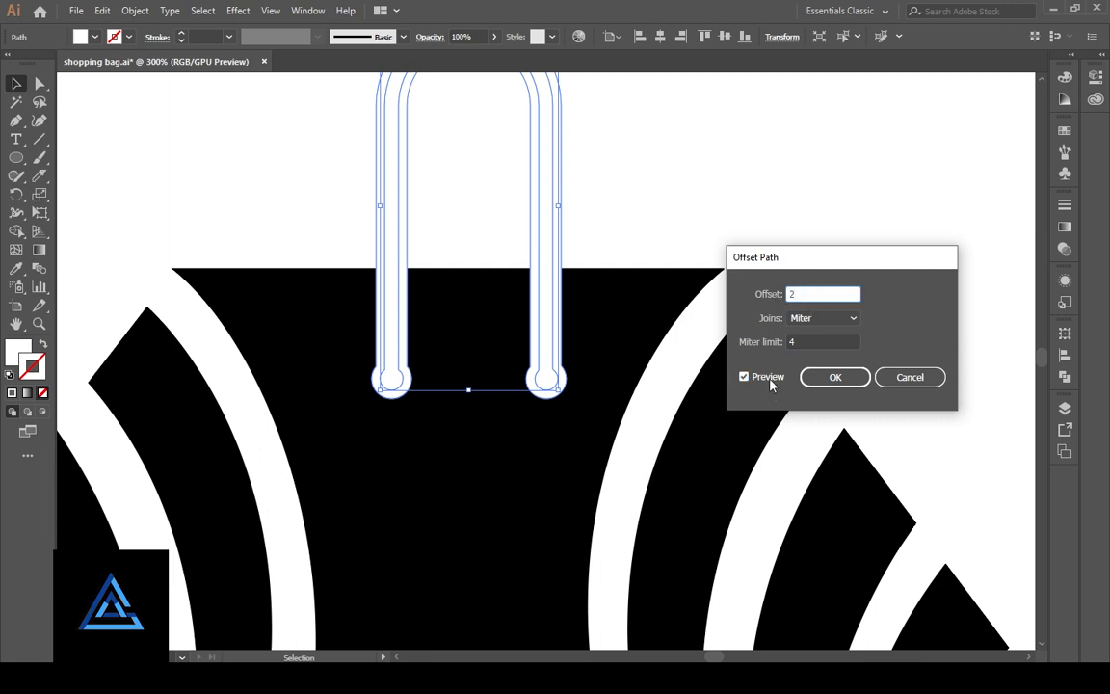
left_click(768, 378)
left_click(768, 378)
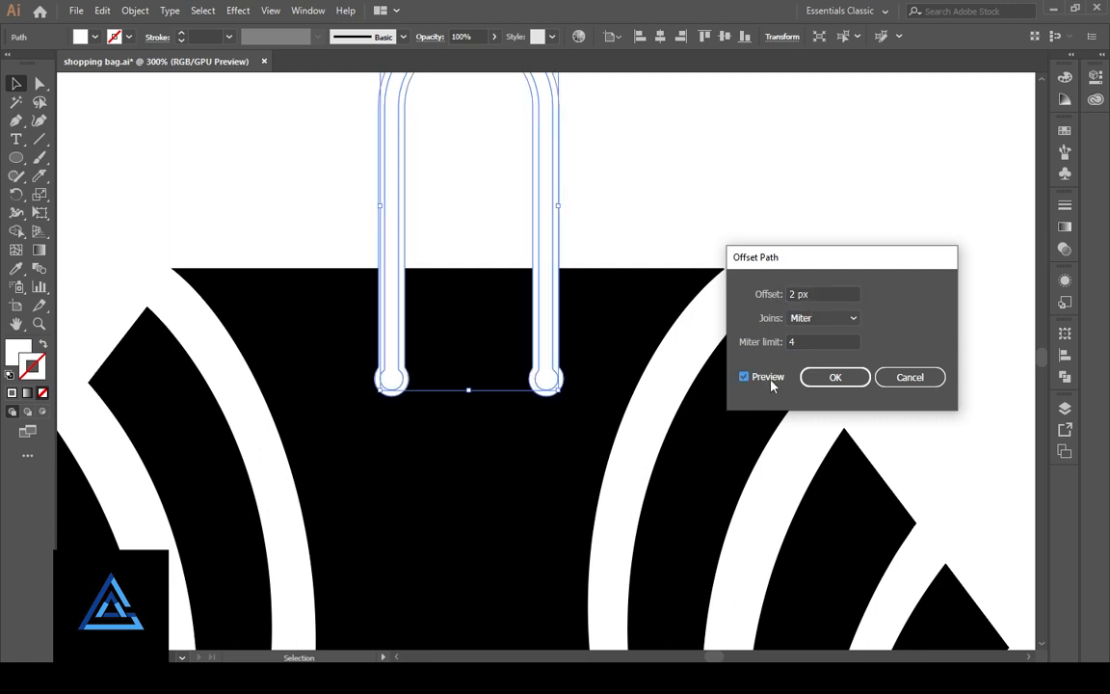
left_click(840, 387)
- Select the pillar together with the offset handle outline and divide them with Pathfinder
left_click(723, 250)
left_click(563, 384)
left_click(708, 184)
key("a")
left_click(653, 316)
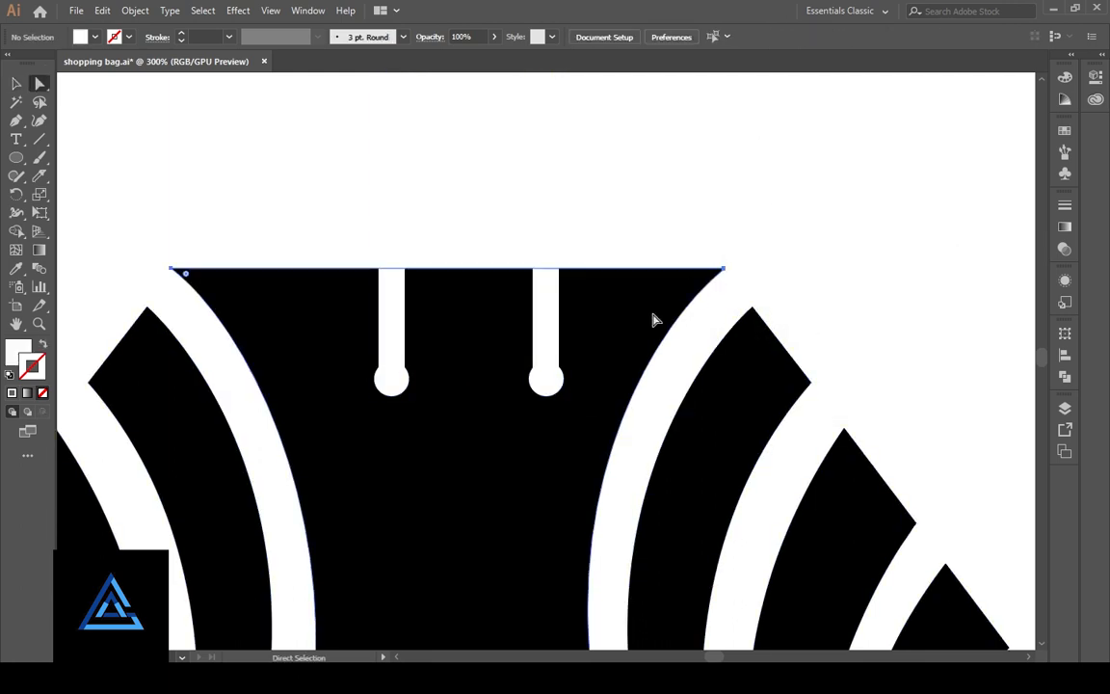
left_click(559, 330)
left_click(1064, 378)
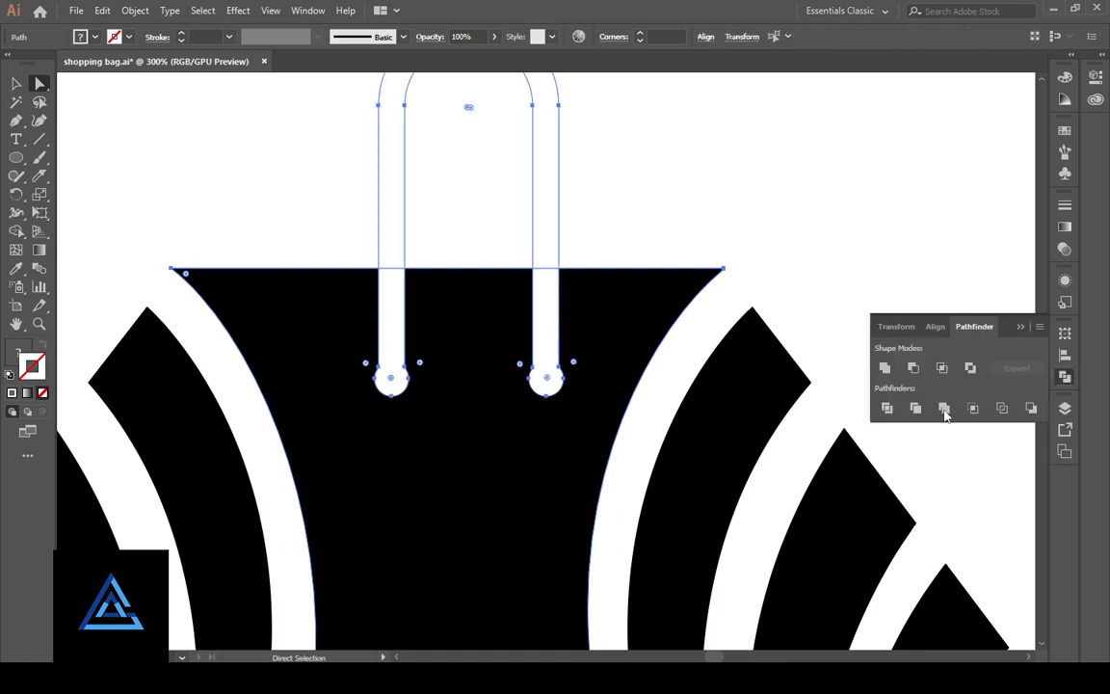
left_click(888, 408)
- Delete the two white divided pieces inside the pillar to leave keyhole-shaped slots
left_click(752, 196)
left_click(558, 325)
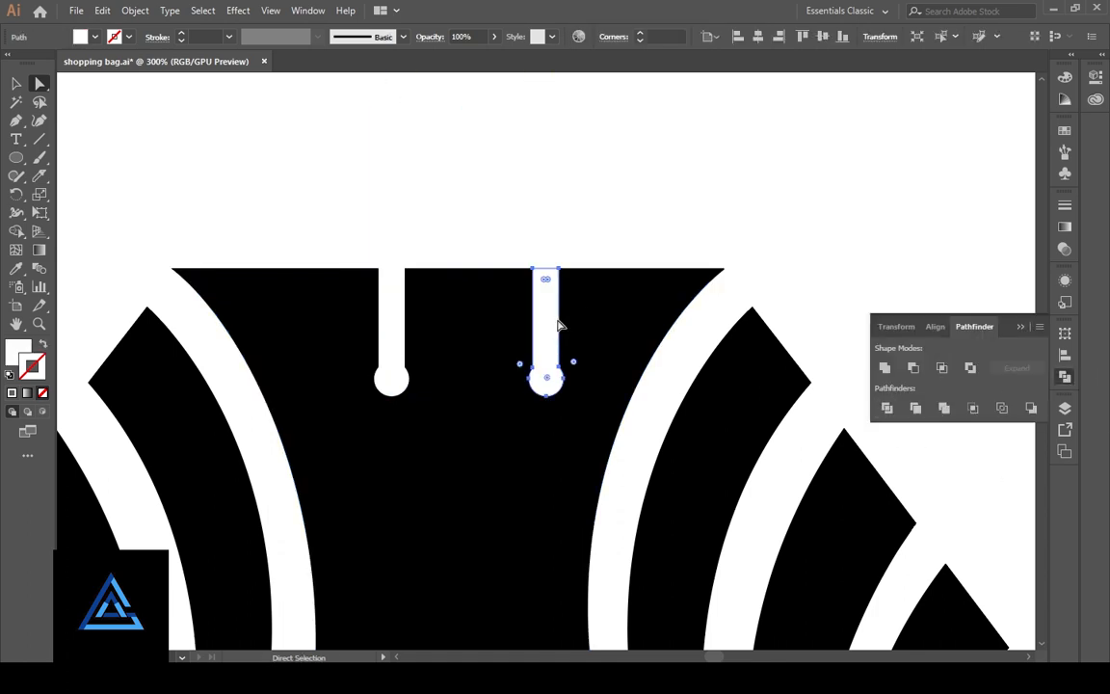
key("Delete")
left_click(404, 329)
key("Delete")
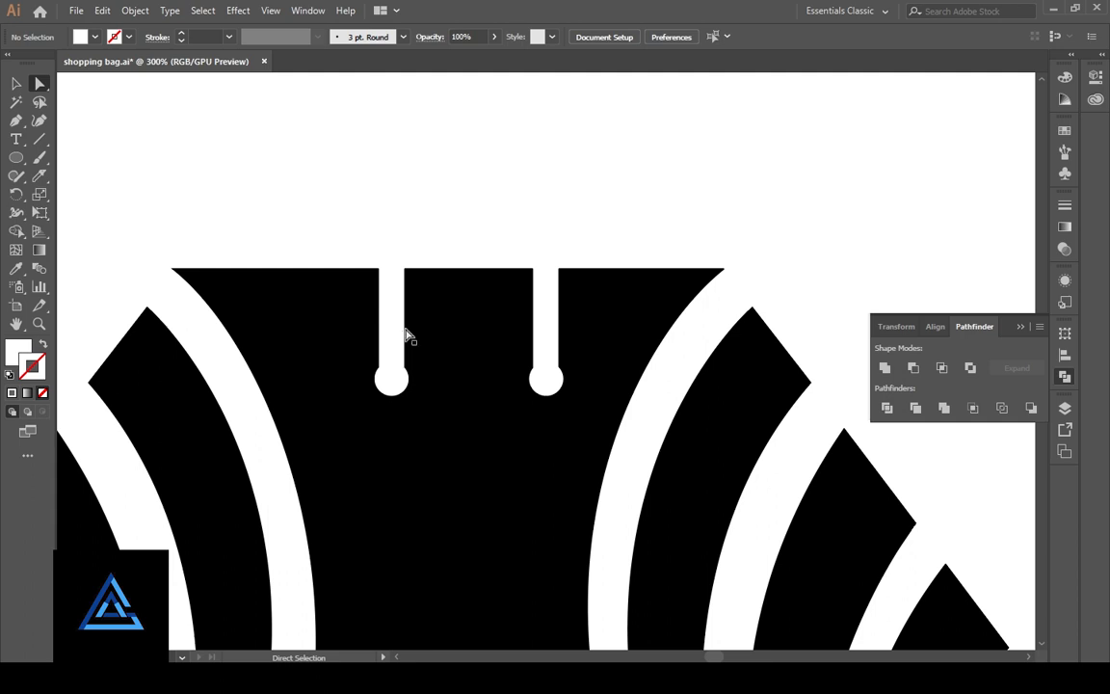
- Fill the original handle shape with black (000000)
left_click(418, 336)
left_click(16, 84)
left_click(390, 342)
left_click(21, 358)
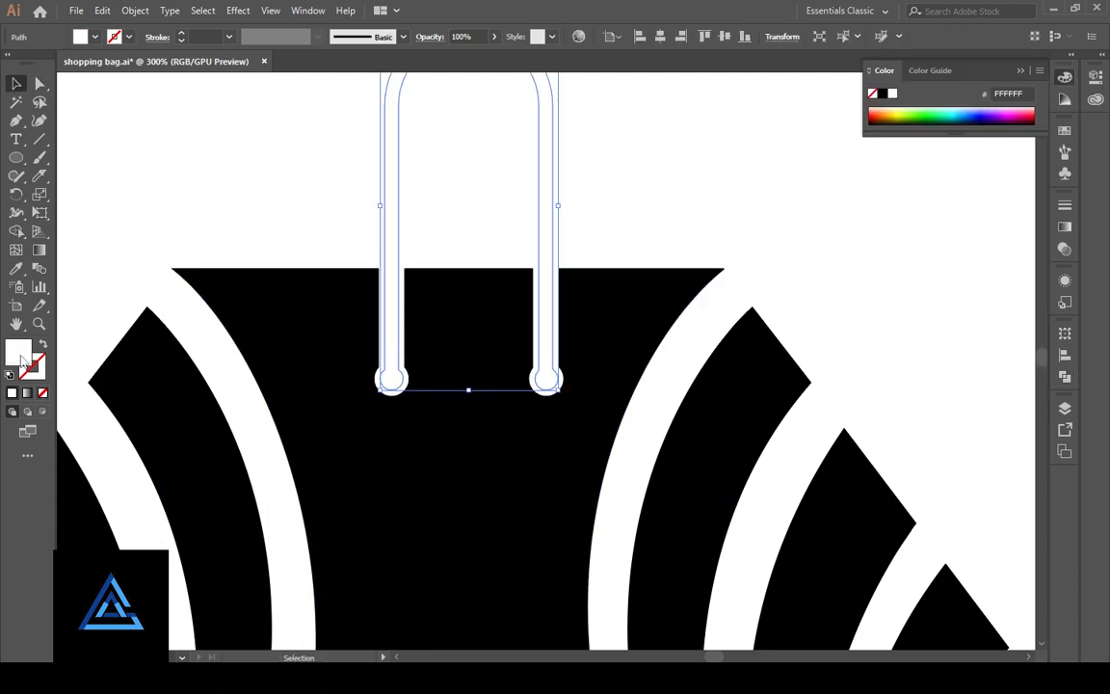
double_click(22, 358)
left_click(661, 520)
left_click(1036, 334)
- Review the handle and the bands at different magnifications and undo the last accidental change
left_click(696, 205)
key("ctrl+minus")
key("ctrl+minus")
key("ctrl+minus")
left_click_drag(650, 309, 597, 267)
key("ctrl+plus")
left_click_drag(529, 371, 557, 291)
key("ctrl+z")
- Save the document and inspect the whole bag figure on the artboard
left_click(569, 321)
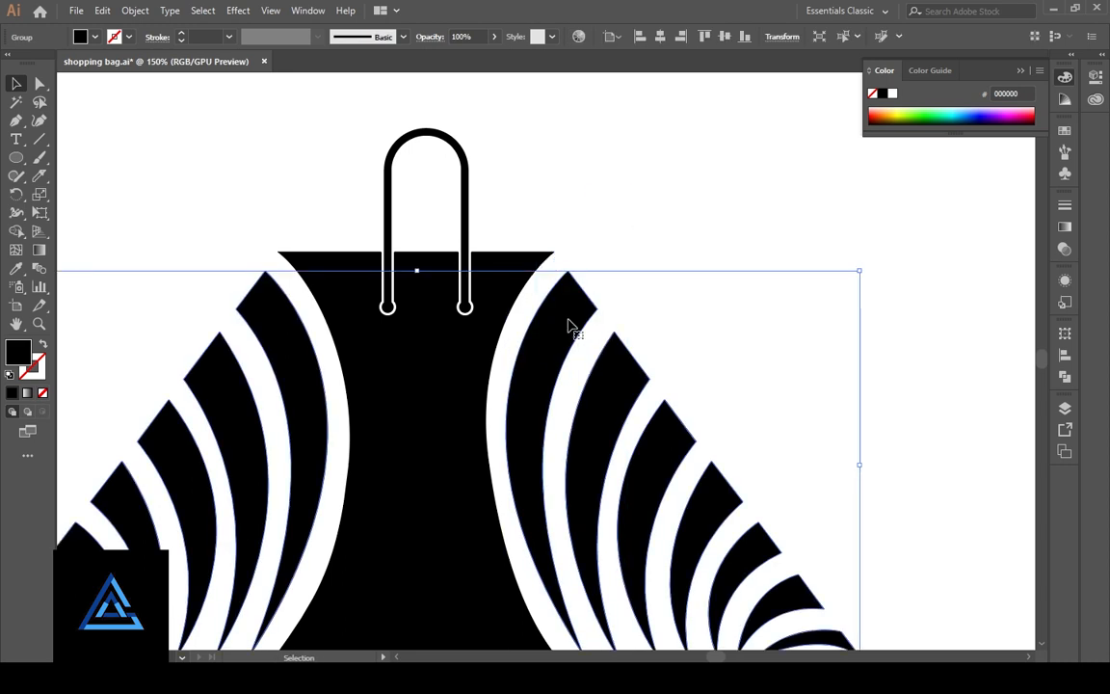
scroll(569, 326, "down", 3)
left_click(523, 617)
key("ctrl+minus")
key("ctrl+minus")
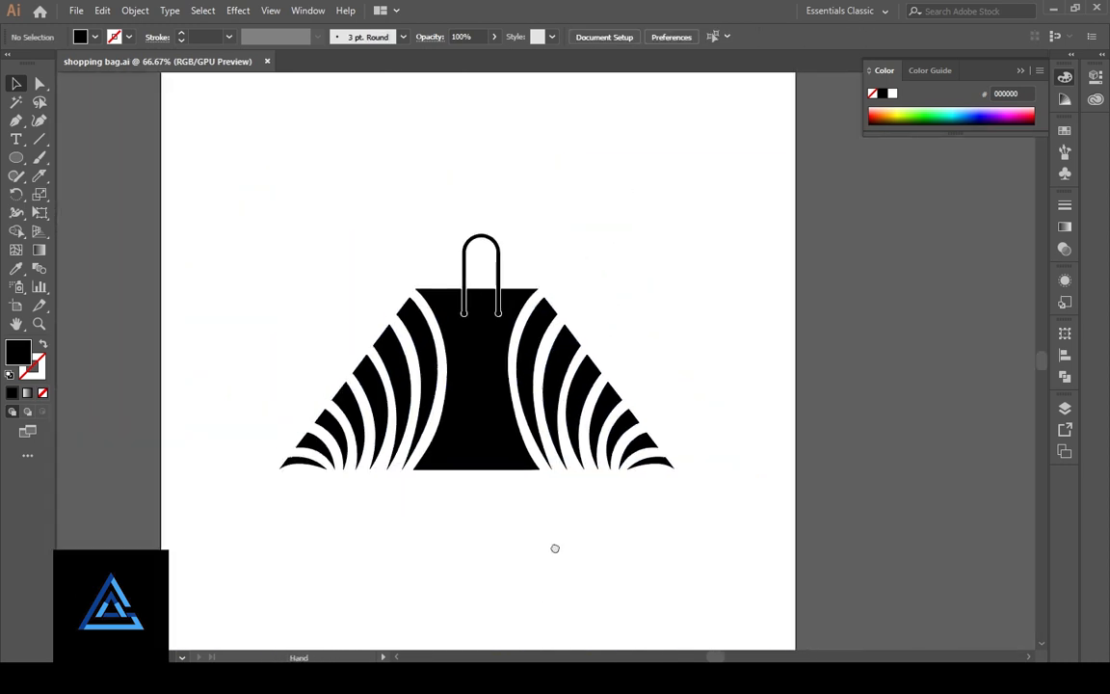
left_click_drag(555, 548, 598, 449)
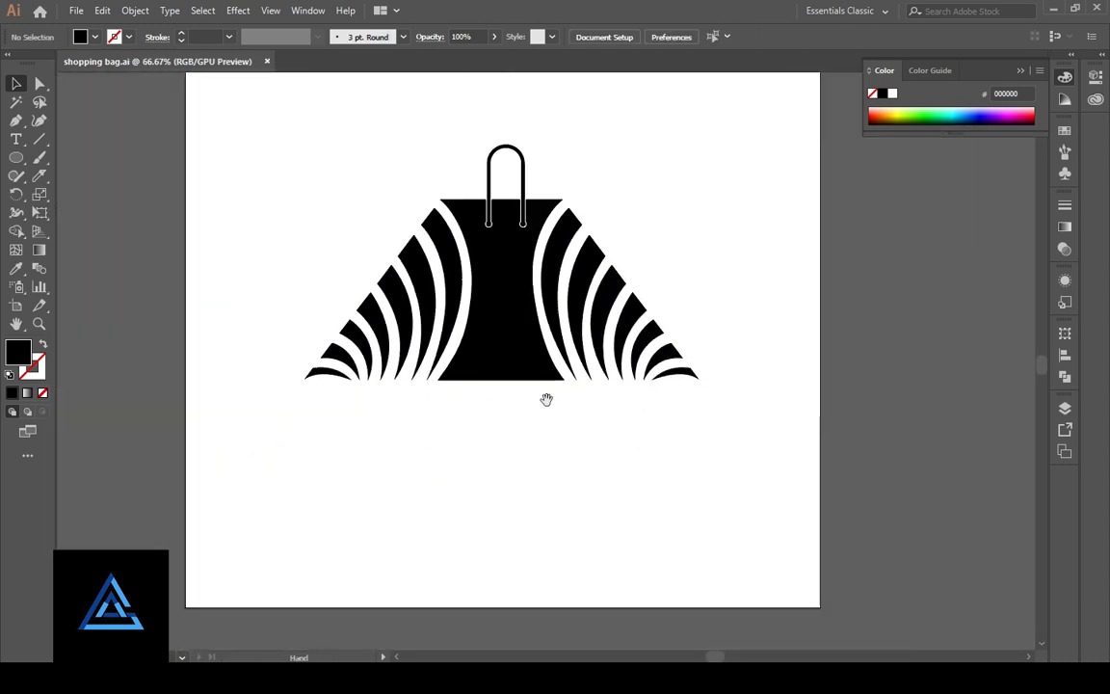
left_click_drag(546, 396, 501, 458)
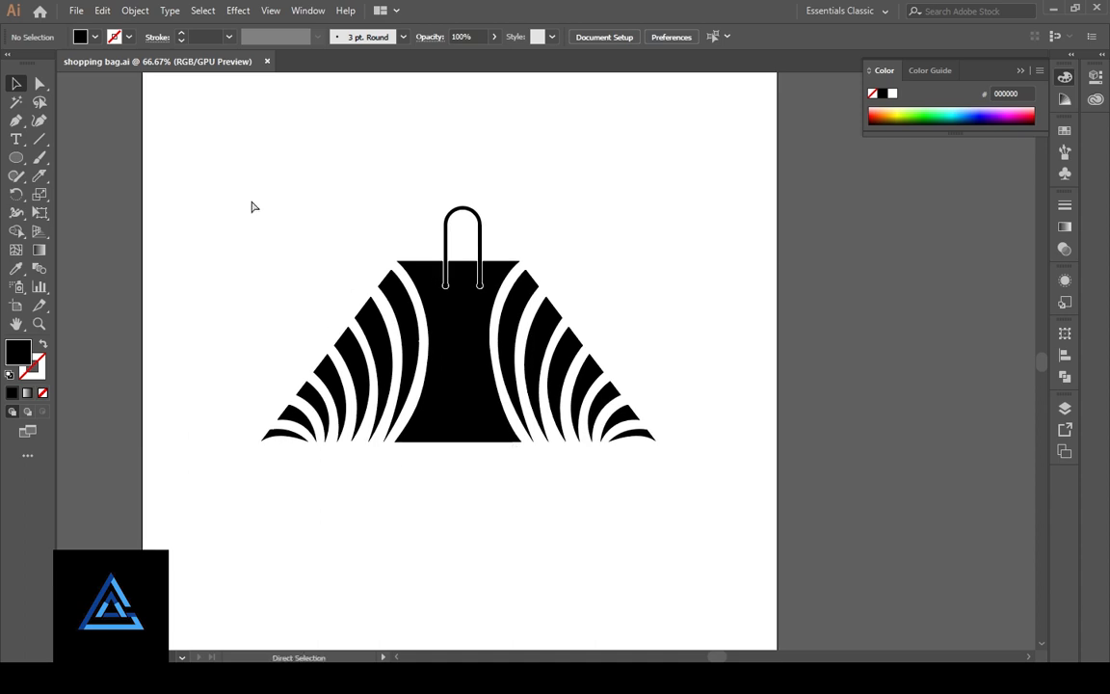
- Create a new document and draw a long vertical line with a 1 pt black stroke and no fill on the artboard
key("ctrl+n")
key("Return")
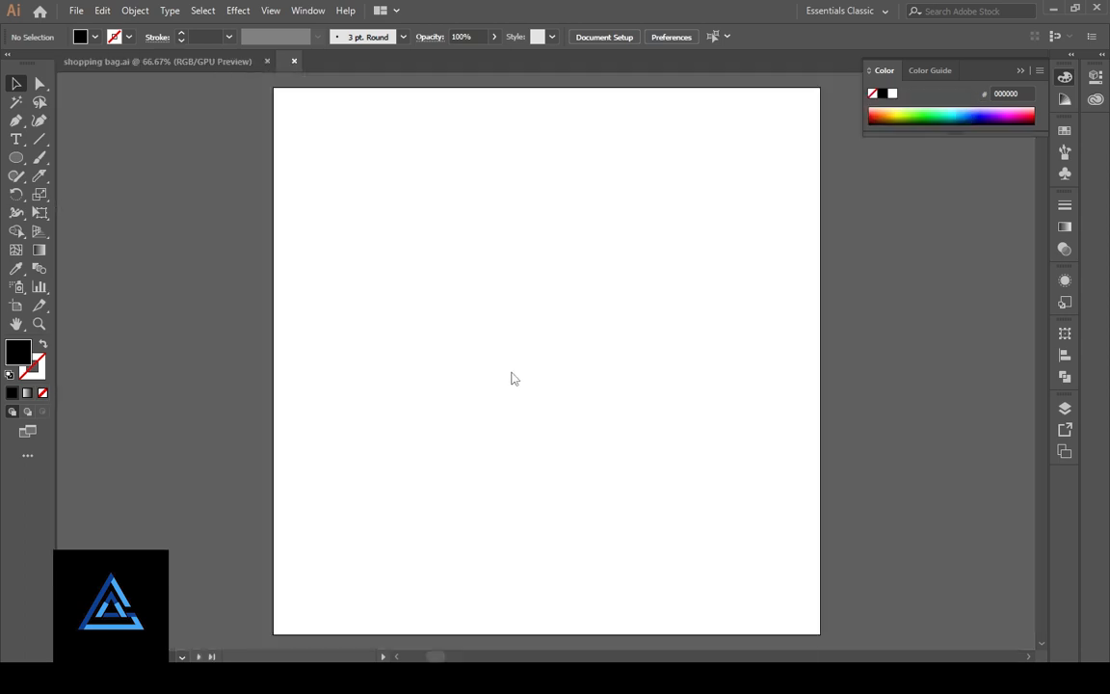
key("d")
key("backslash")
left_click_drag(324, 211, 324, 490)
key("v")
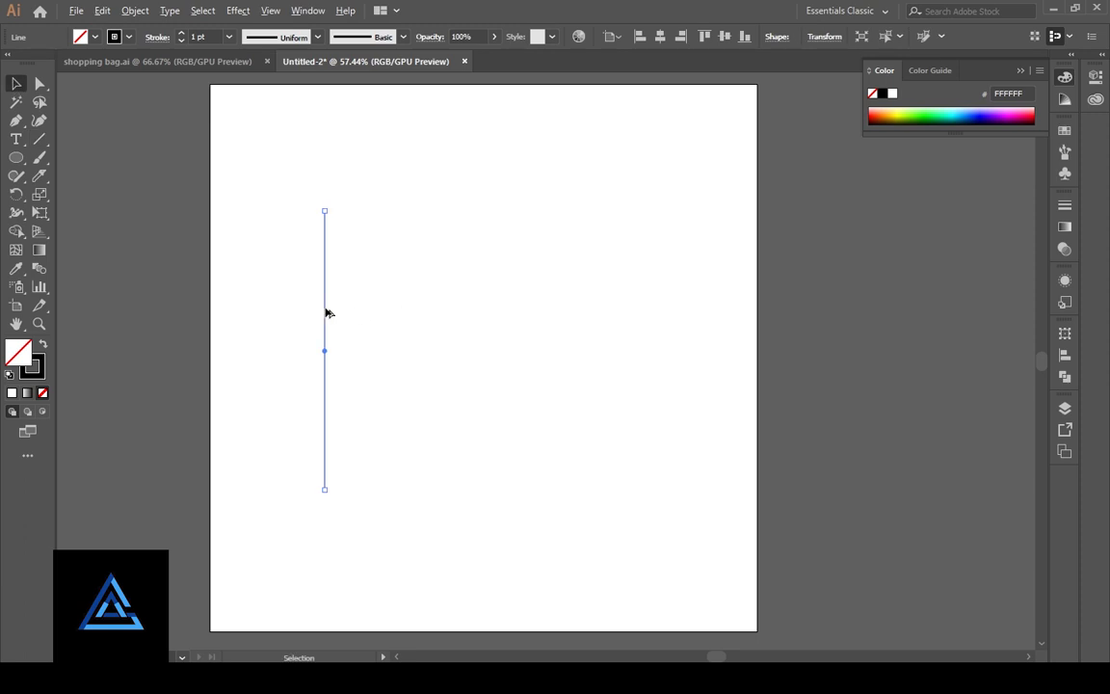
- Duplicate the vertical line sideways at equal spacing to form a row of thirteen parallel lines
left_click_drag(325, 309, 342, 309)
key("ctrl+d")
key("ctrl+d")
key("ctrl+d")
key("ctrl+d")
key("ctrl+d")
key("ctrl+d")
key("ctrl+d")
key("ctrl+d")
key("ctrl+d")
key("ctrl+d")
key("ctrl+d")
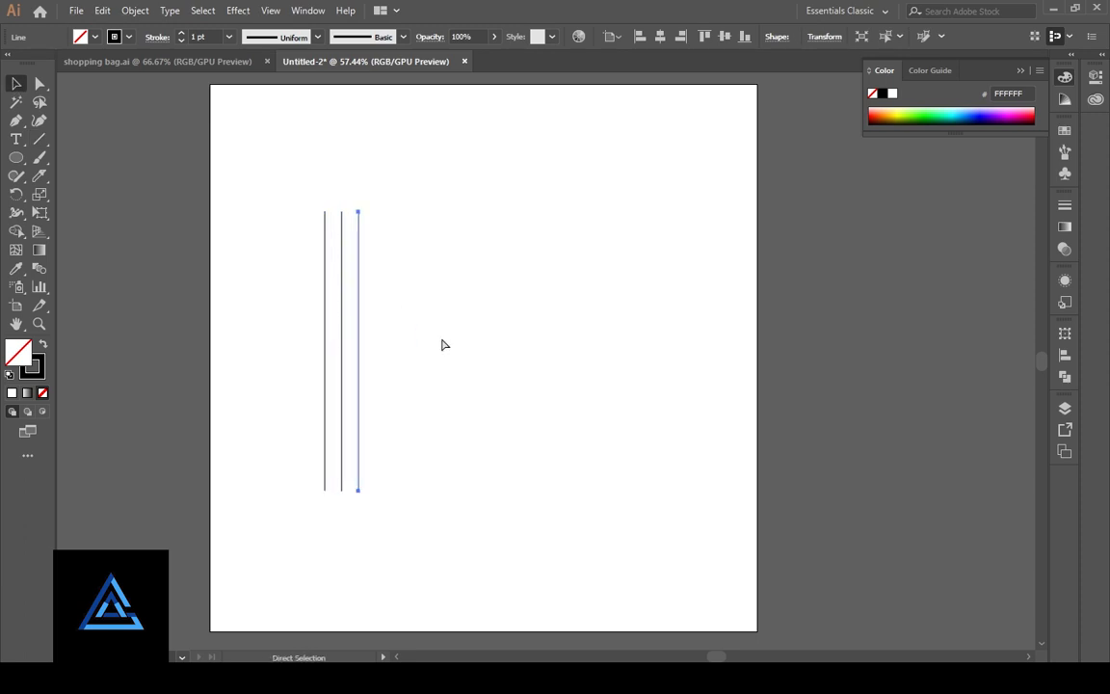
- Group all the vertical lines and centre the group vertically on the artboard
left_click_drag(553, 539, 286, 418)
left_click(744, 37)
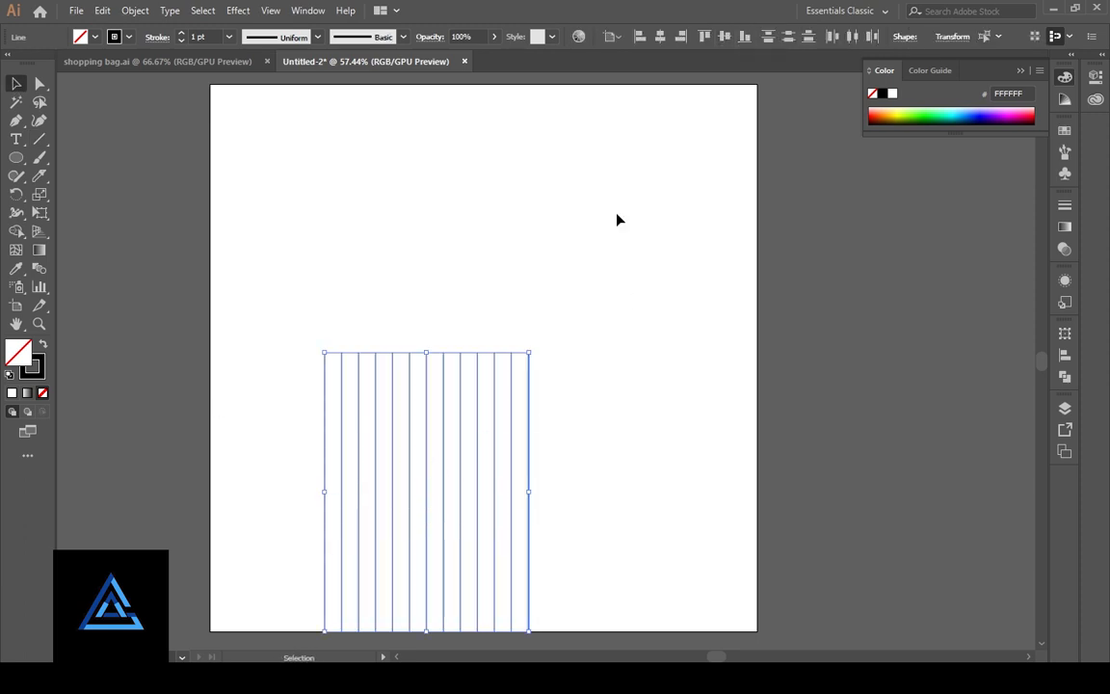
key("ctrl+g")
left_click(724, 37)
left_click(629, 347)
left_click(424, 441)
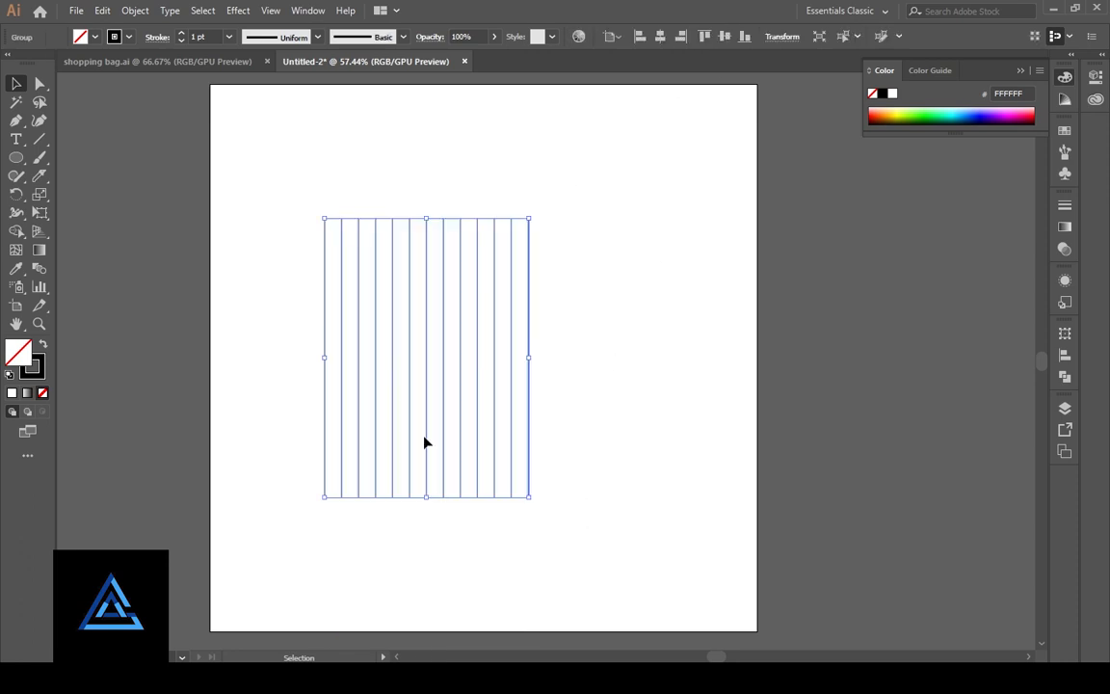
key("shift+F7")
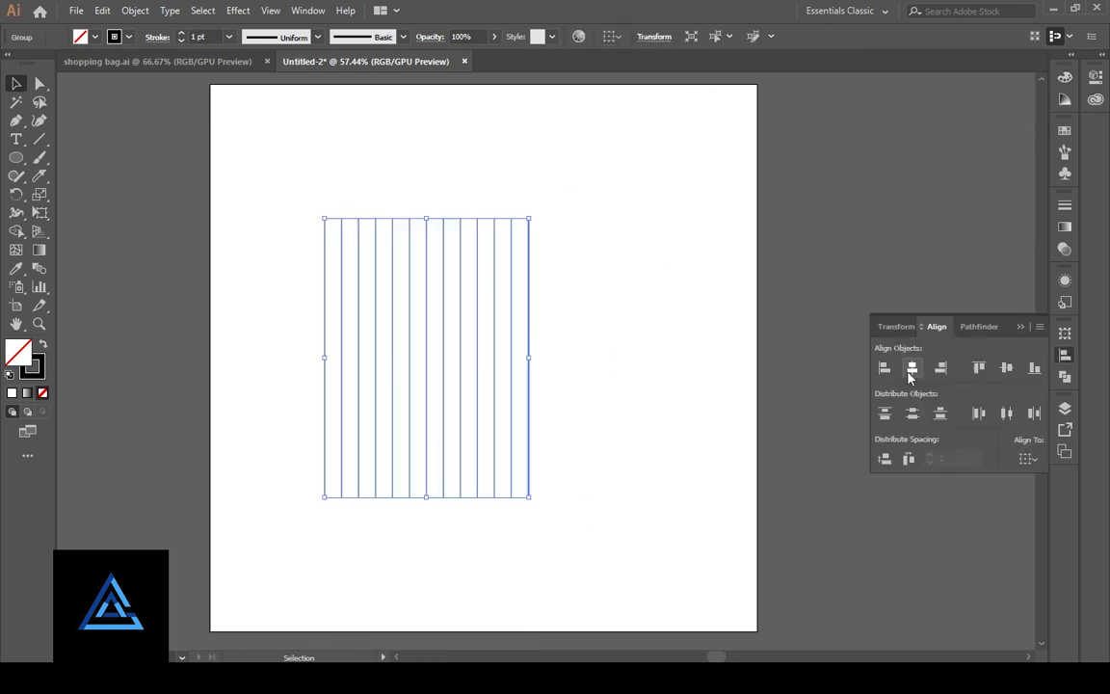
left_click(634, 347)
key("ctrl+1")
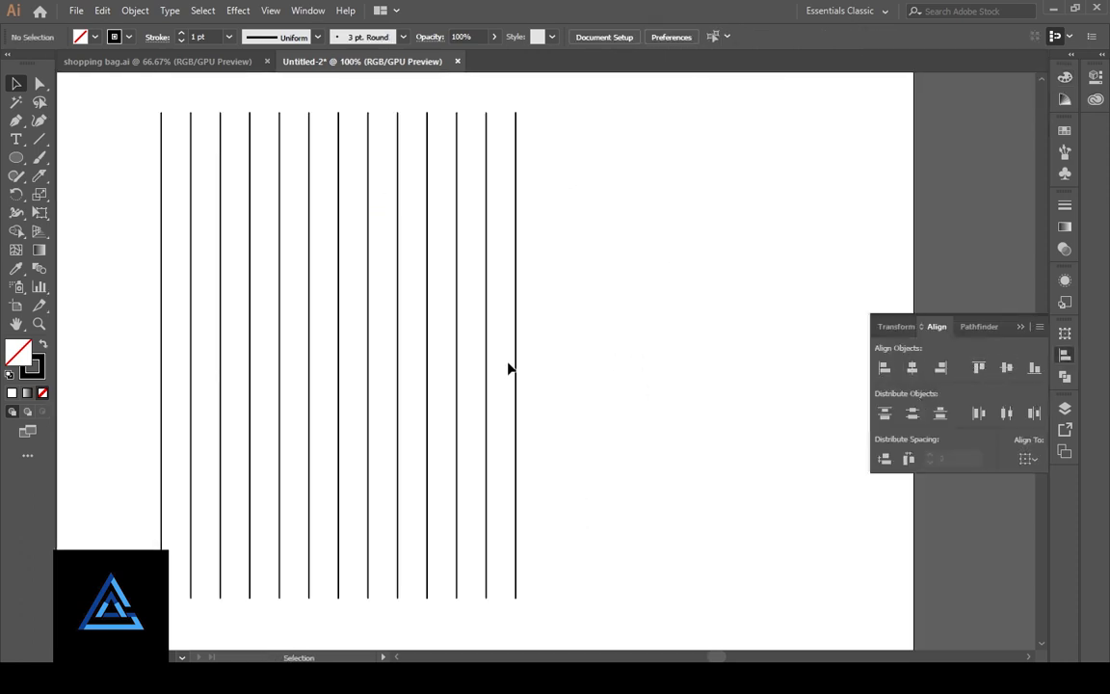
- Make a copy of the vertical line group rotated by 120°
left_click(515, 371)
key("a")
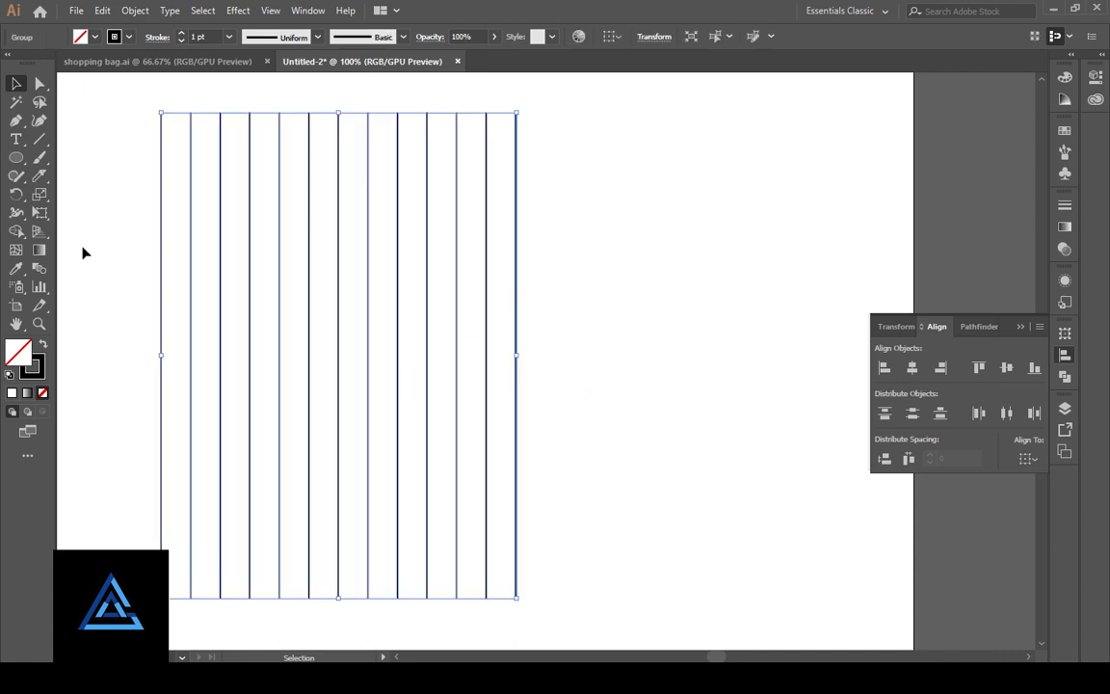
key("ctrl+minus")
key("v")
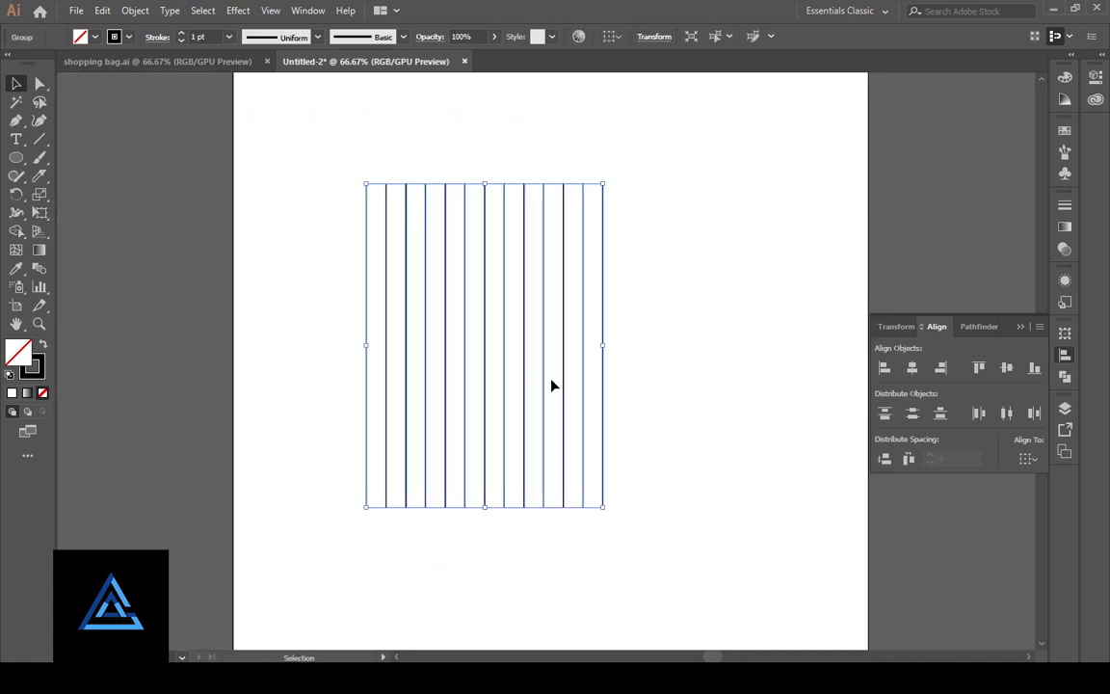
right_click(605, 377)
mouse_move(649, 528)
left_click(809, 571)
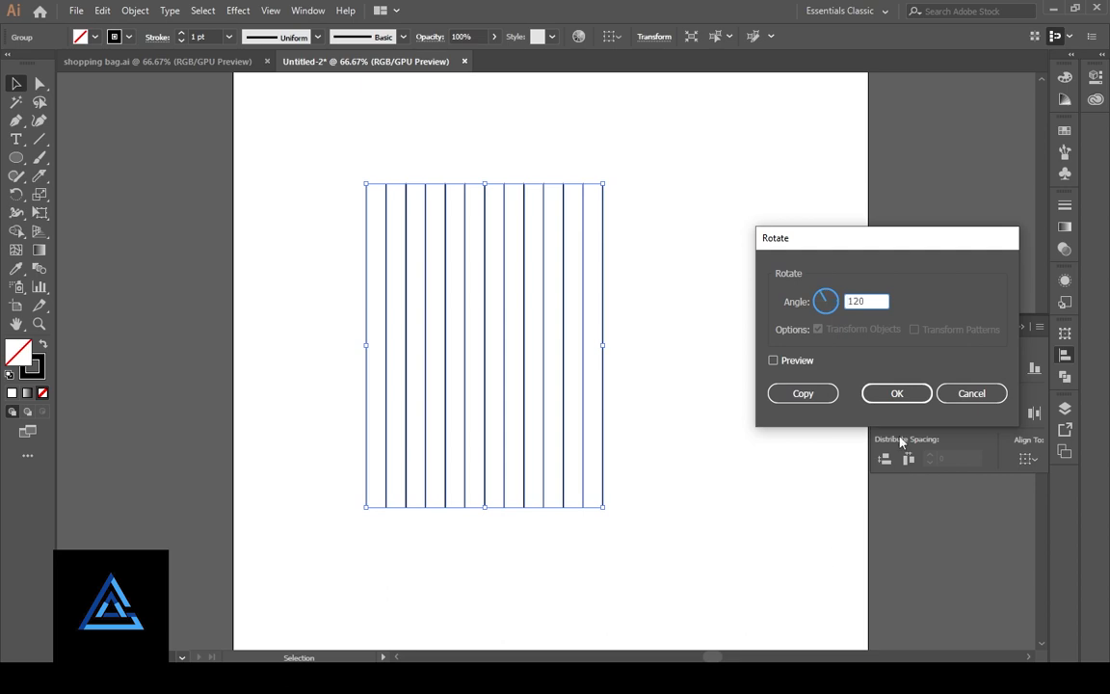
left_click(792, 397)
- Reflect the rotated line group across the vertical axis as a copy to complete the triangular grid
right_click(649, 386)
mouse_move(733, 541)
left_click(838, 597)
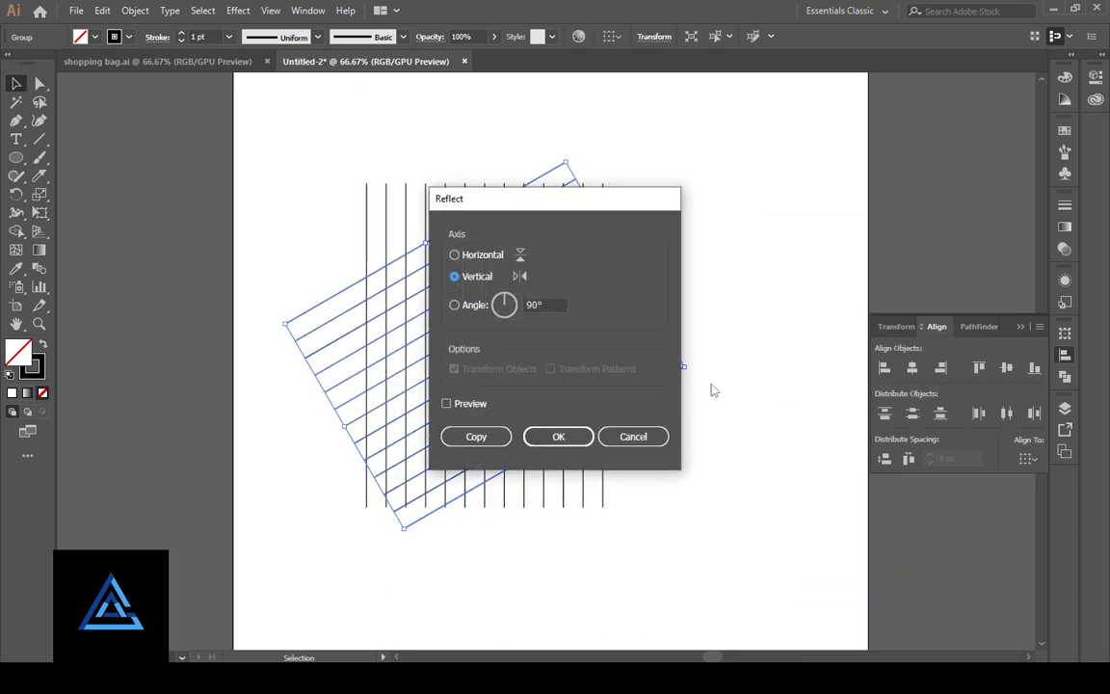
left_click(476, 436)
left_click(695, 478)
scroll(726, 438, "up", 1)
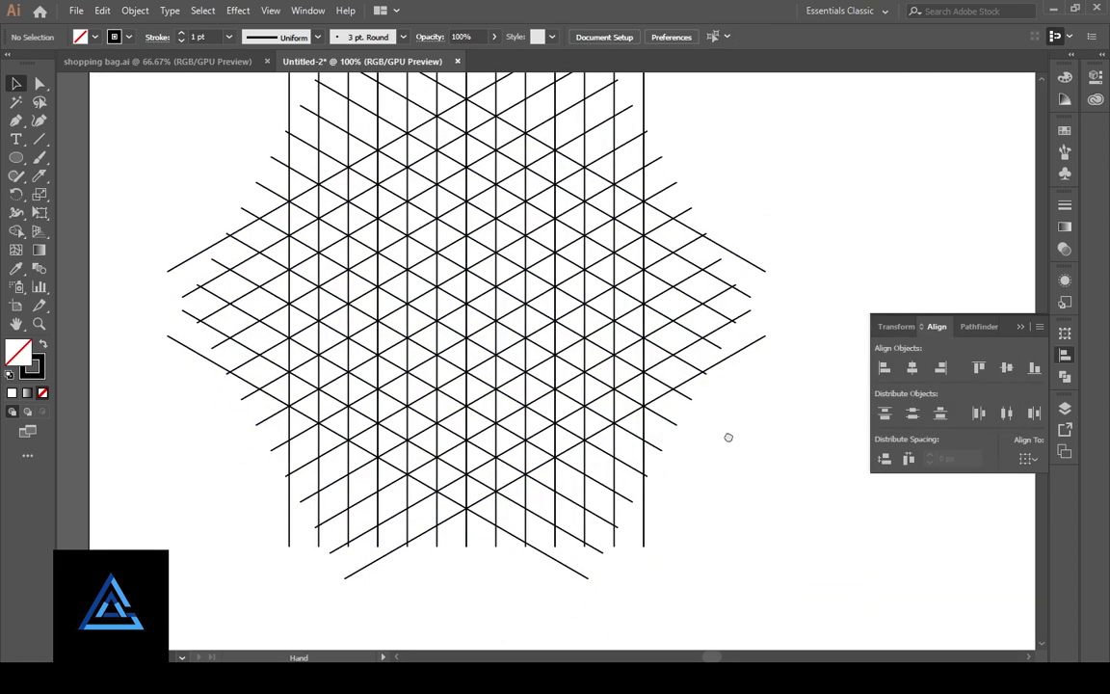
- Rotate the whole grid so its vertical lines run horizontally and place it around the middle of the artboard
scroll(728, 441, "down", 1)
key("ctrl+a")
left_click_drag(703, 512, 379, 485)
left_click(619, 469)
left_click(575, 409)
key("ctrl+a")
left_click_drag(513, 342, 574, 340)
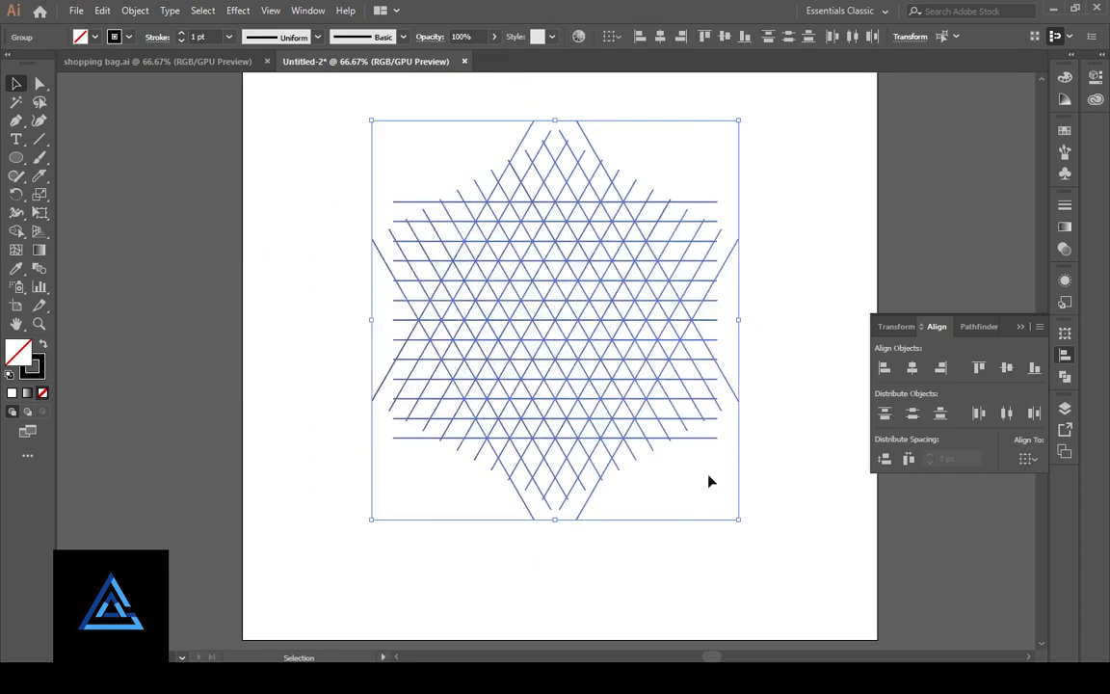
left_click(711, 480)
key("ctrl+plus")
left_click_drag(394, 327, 355, 351)
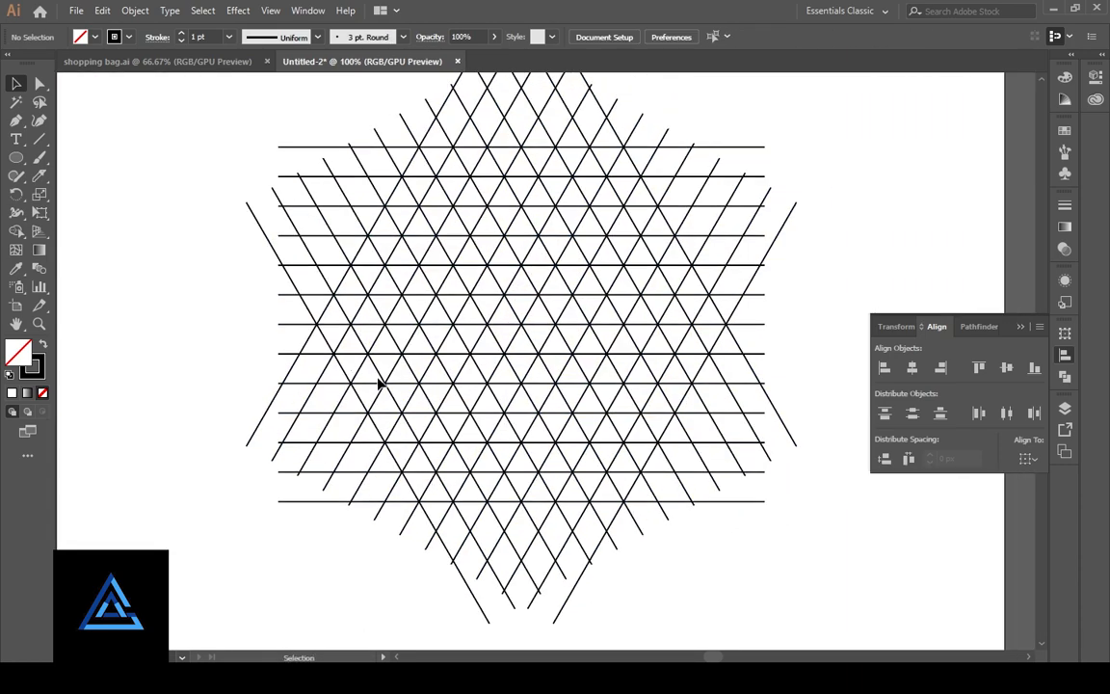
- Duplicate the horizontal line group in place and rotate the copy to run vertically over the grid
left_click(746, 147)
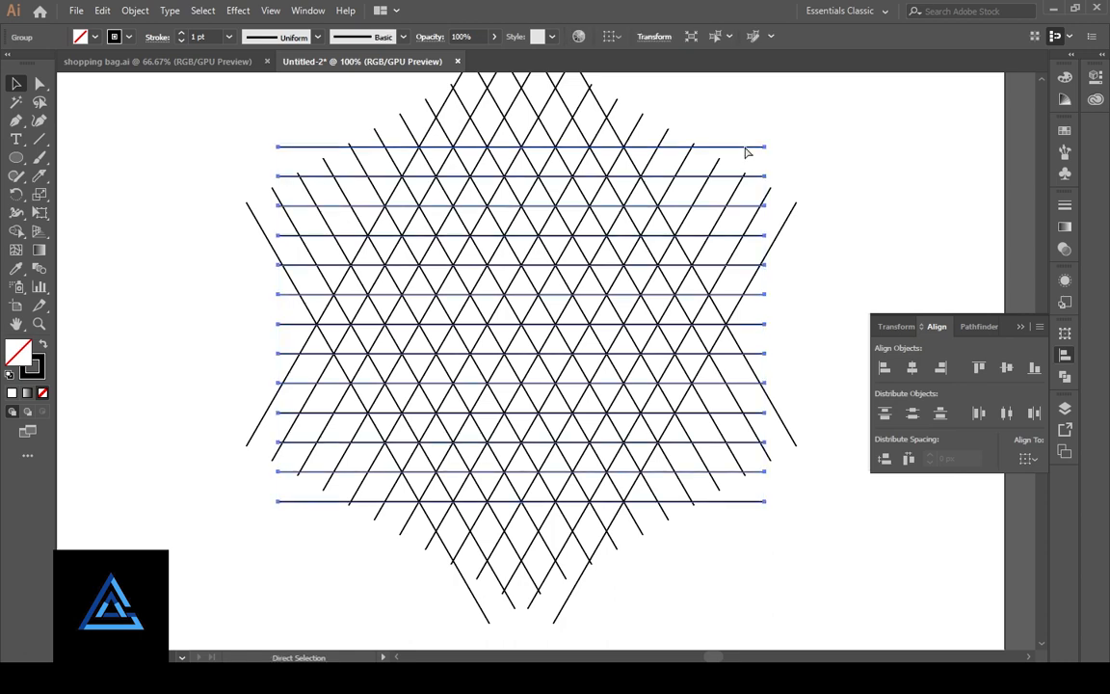
key("ctrl+f")
left_click_drag(770, 508, 643, 191)
left_click(841, 297)
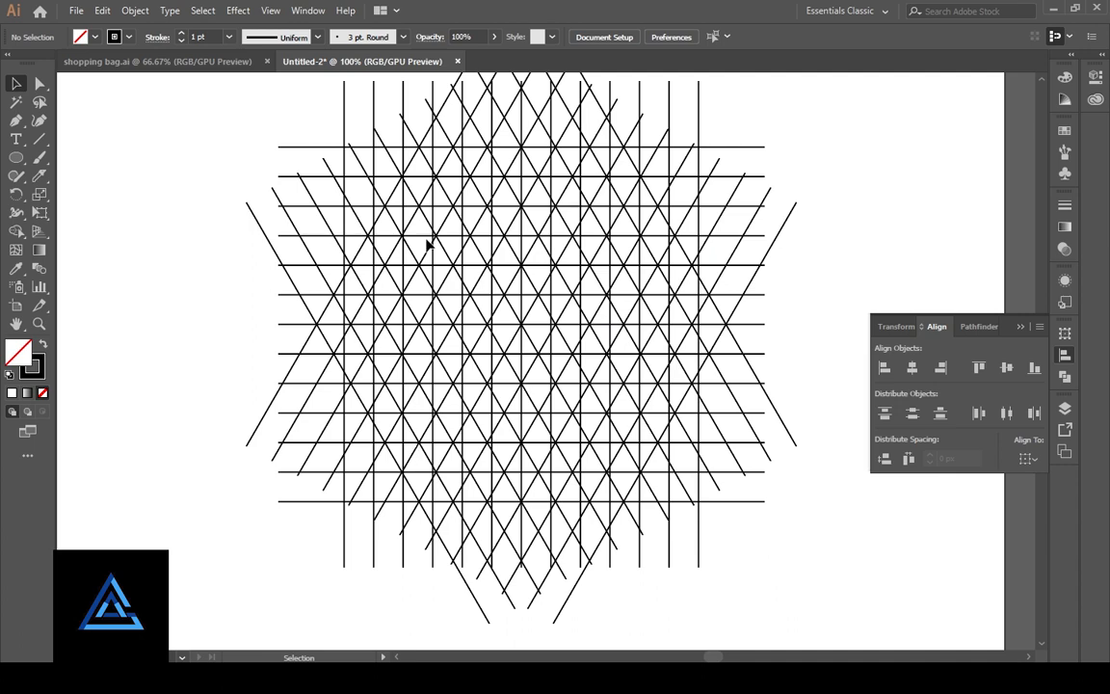
- Merge a one-column strip of grid cells into a black vertical stem with no stroke using the Shape Builder
key("ctrl+a")
key("shift+m")
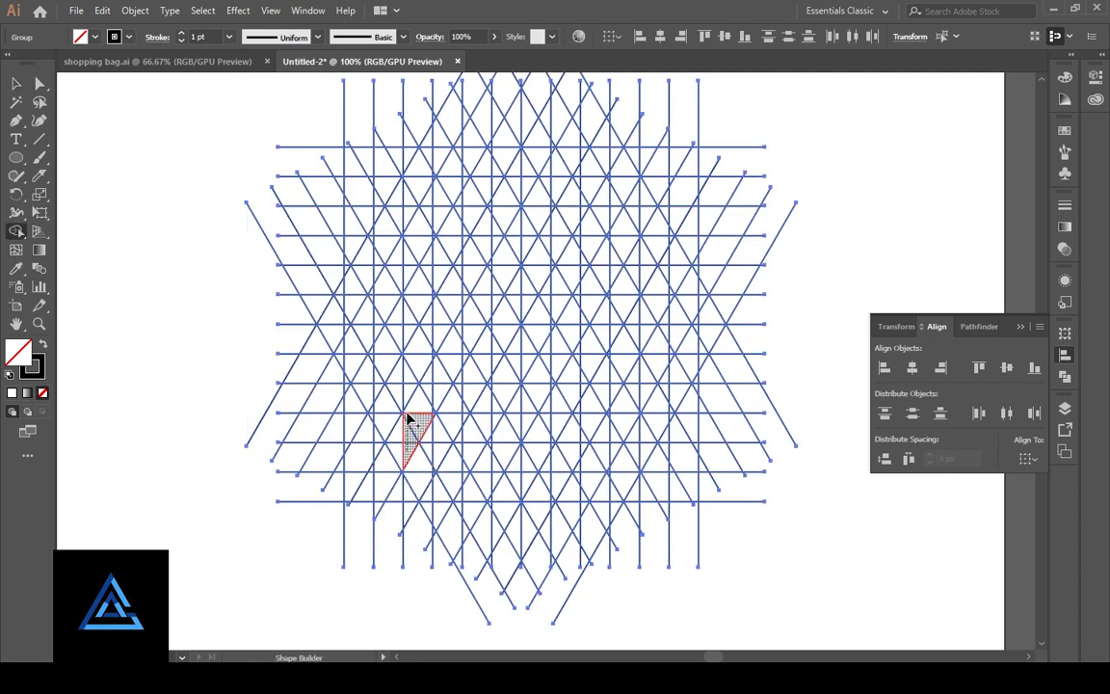
left_click_drag(409, 360, 410, 280)
mouse_move(411, 231)
left_mouse_down()
mouse_move(430, 260)
mouse_move(426, 313)
left_mouse_up()
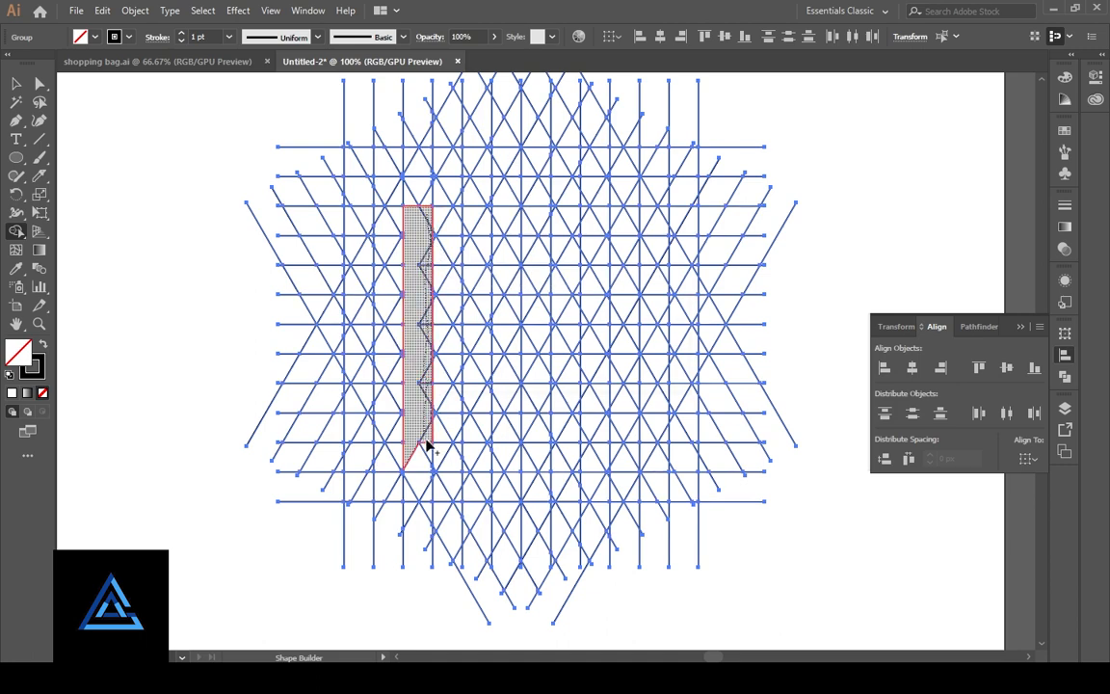
left_click_drag(427, 445, 429, 447)
key("shift+x")
left_click(424, 220)
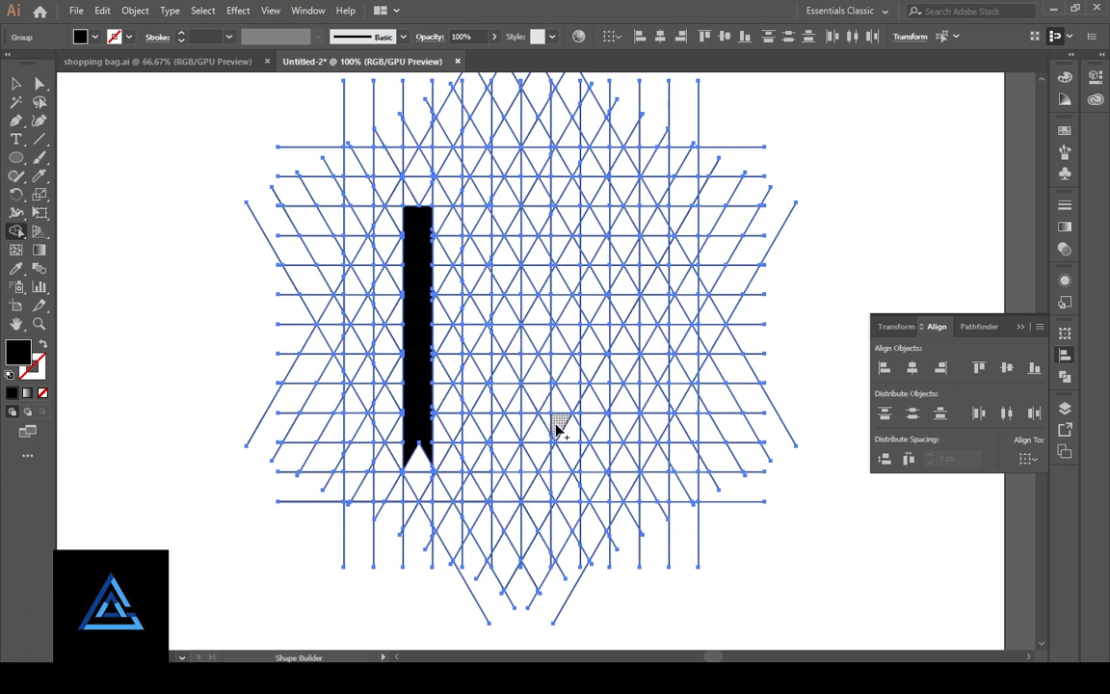
- Merge the cells descending diagonally from the stem's top into a two-strip-wide black band joined to the stem
mouse_move(559, 429)
left_mouse_down()
mouse_move(439, 217)
mouse_move(482, 279)
left_mouse_up()
left_click_drag(569, 418, 569, 418)
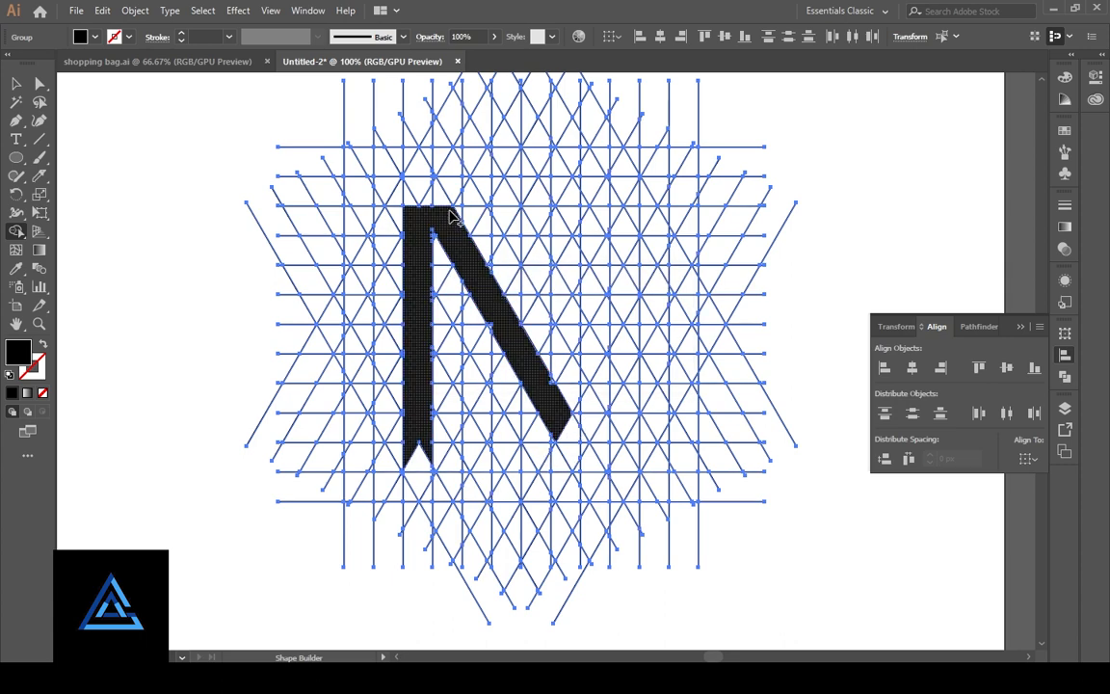
mouse_move(450, 216)
left_mouse_down()
mouse_move(487, 210)
mouse_move(498, 257)
mouse_move(583, 405)
mouse_move(580, 377)
mouse_move(482, 231)
left_mouse_up()
mouse_move(527, 326)
left_mouse_down()
mouse_move(551, 379)
mouse_move(550, 321)
left_mouse_up()
left_click_drag(490, 267, 498, 307)
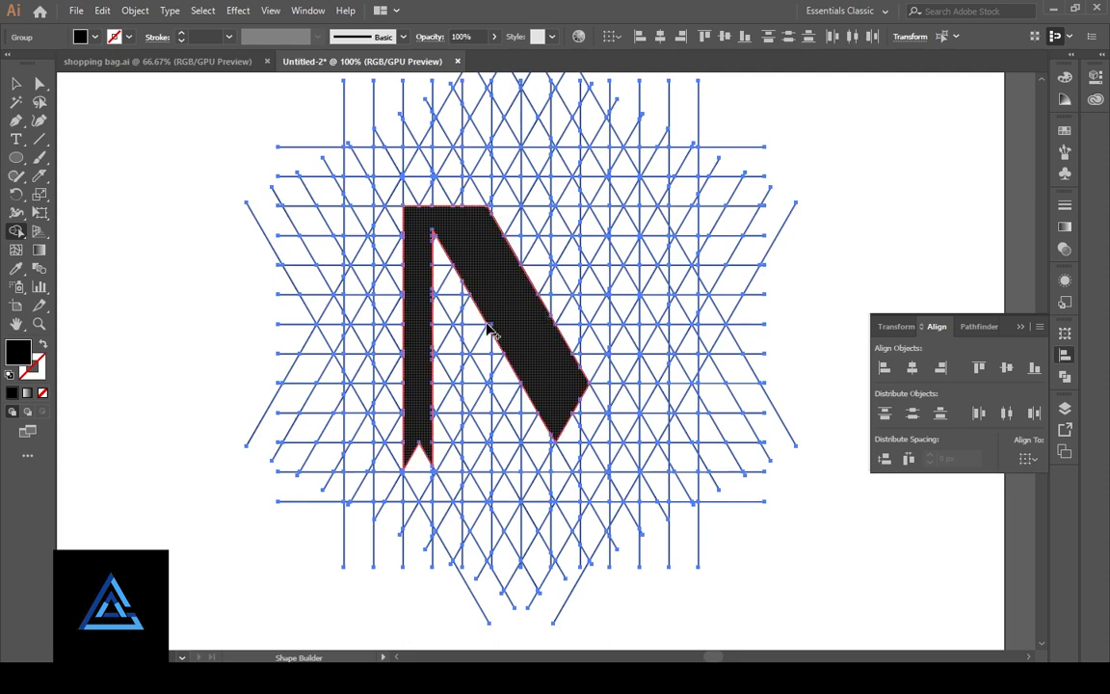
- Merge the cells rising diagonally from the thick band's lower end into a one-strip black arm of the M
scroll(460, 249, "up", 4)
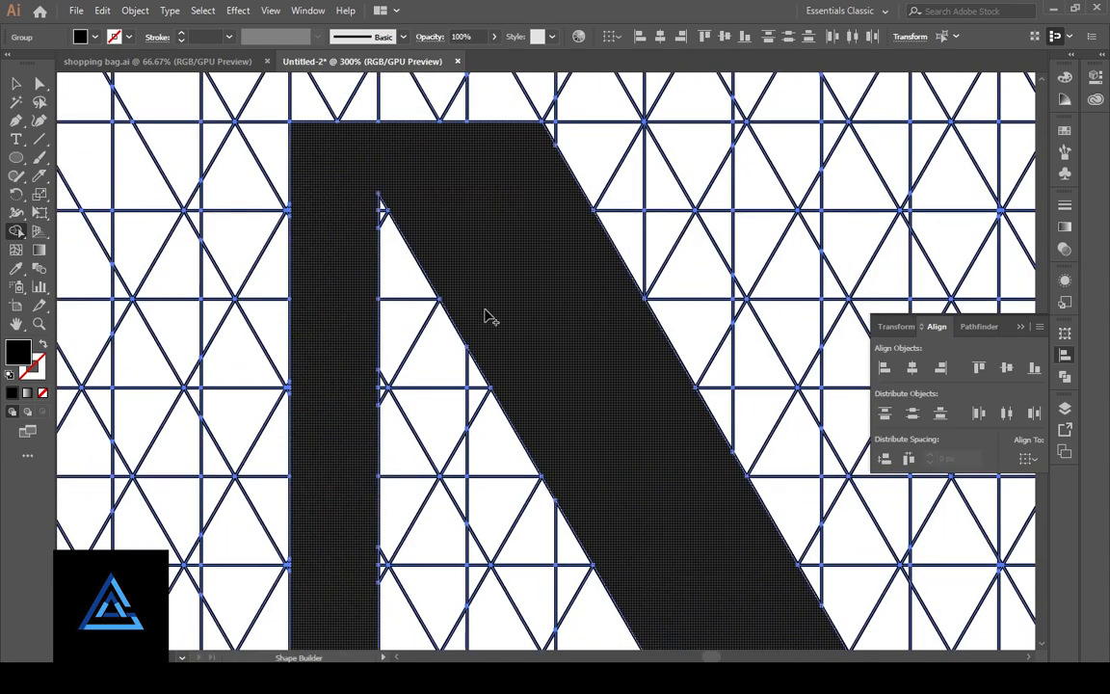
left_click_drag(597, 391, 386, 260)
scroll(496, 364, "down", 2)
left_click_drag(667, 453, 592, 434)
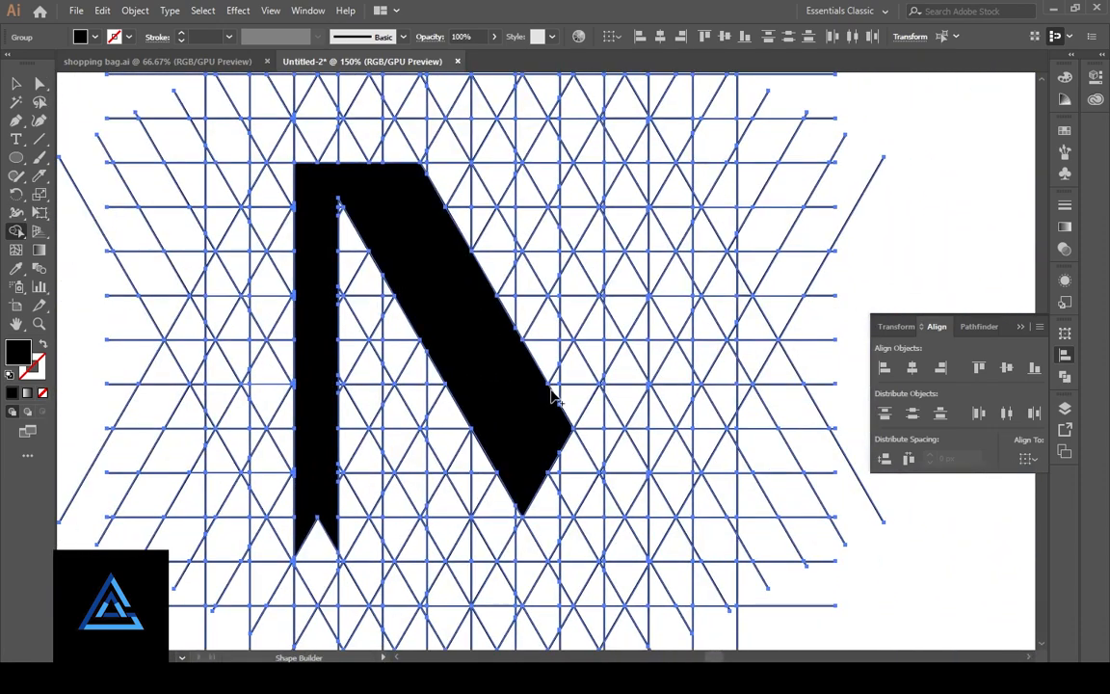
left_click_drag(575, 356, 688, 179)
left_click_drag(586, 356, 576, 395)
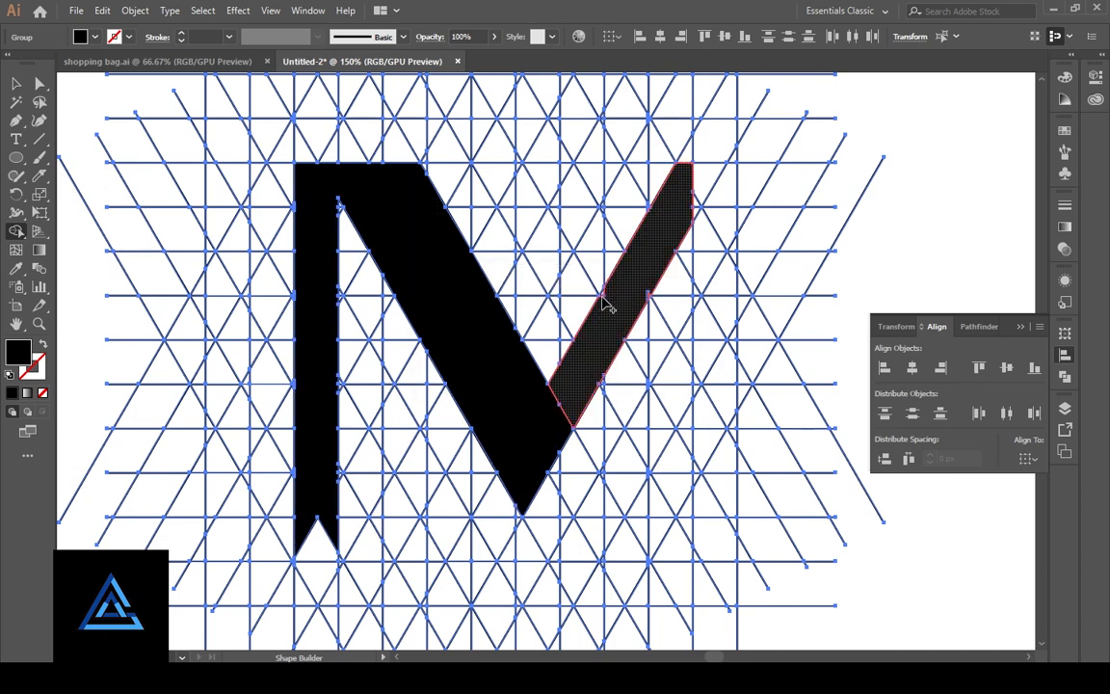
- Extend the rising arm with a vertical right stem down to the baseline and fill the notch at the left stem's foot
mouse_move(688, 186)
left_mouse_down()
mouse_move(724, 181)
mouse_move(701, 235)
mouse_move(701, 528)
mouse_move(726, 538)
mouse_move(724, 315)
mouse_move(713, 409)
left_mouse_up()
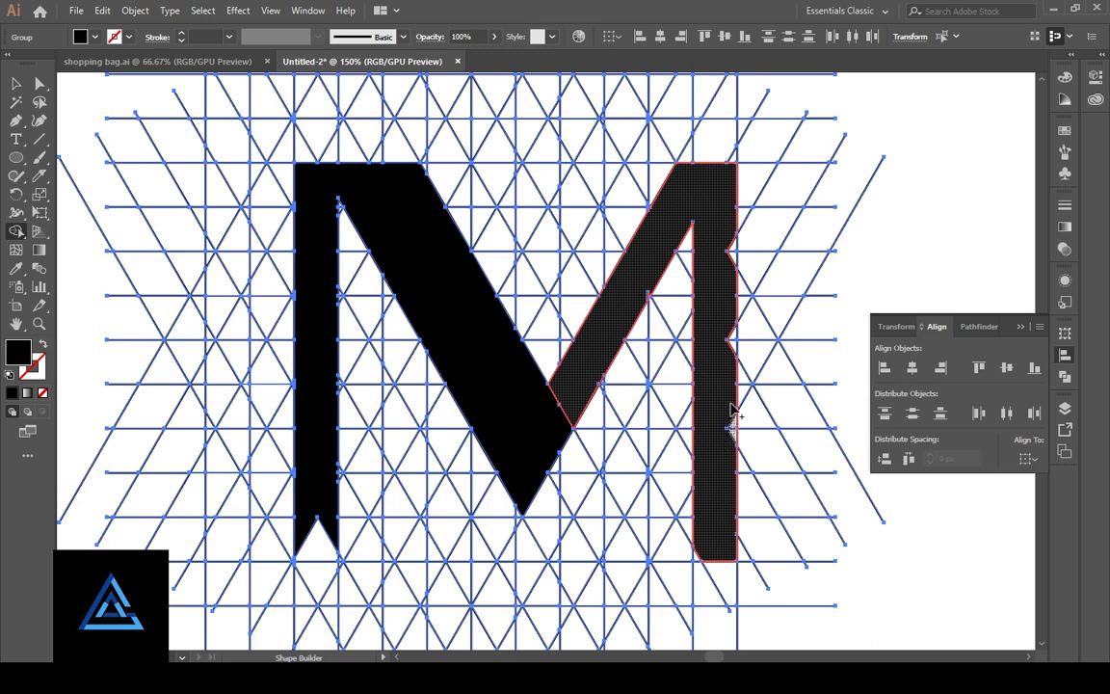
left_click_drag(732, 254, 732, 253)
left_click_drag(697, 555, 719, 557)
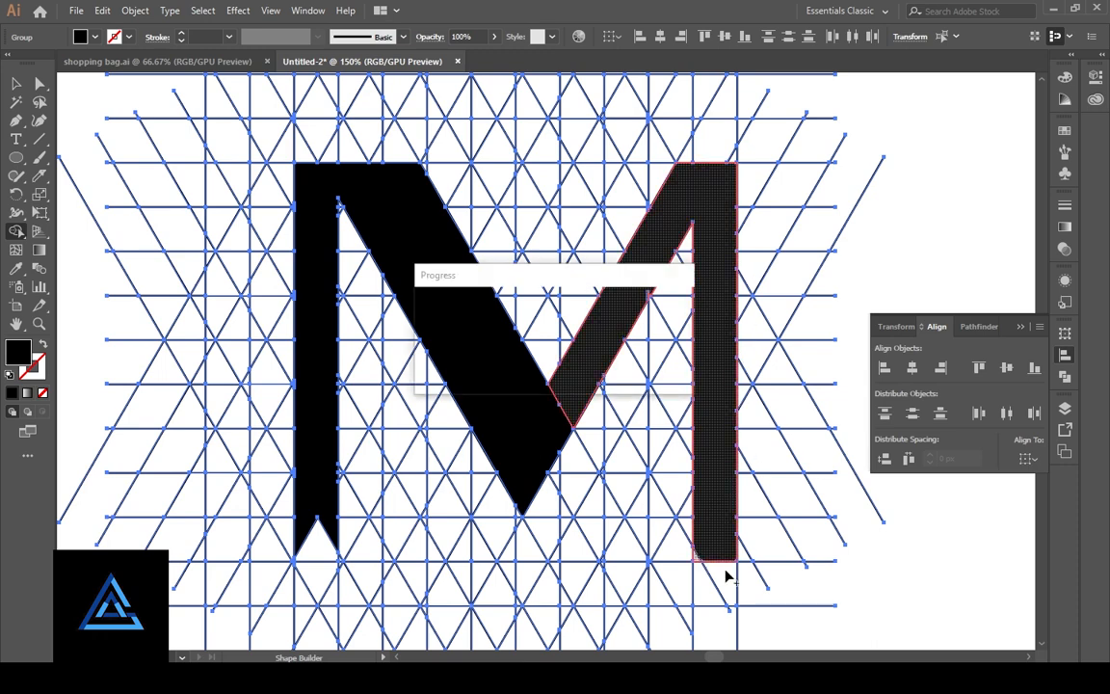
left_click_drag(316, 483, 321, 551)
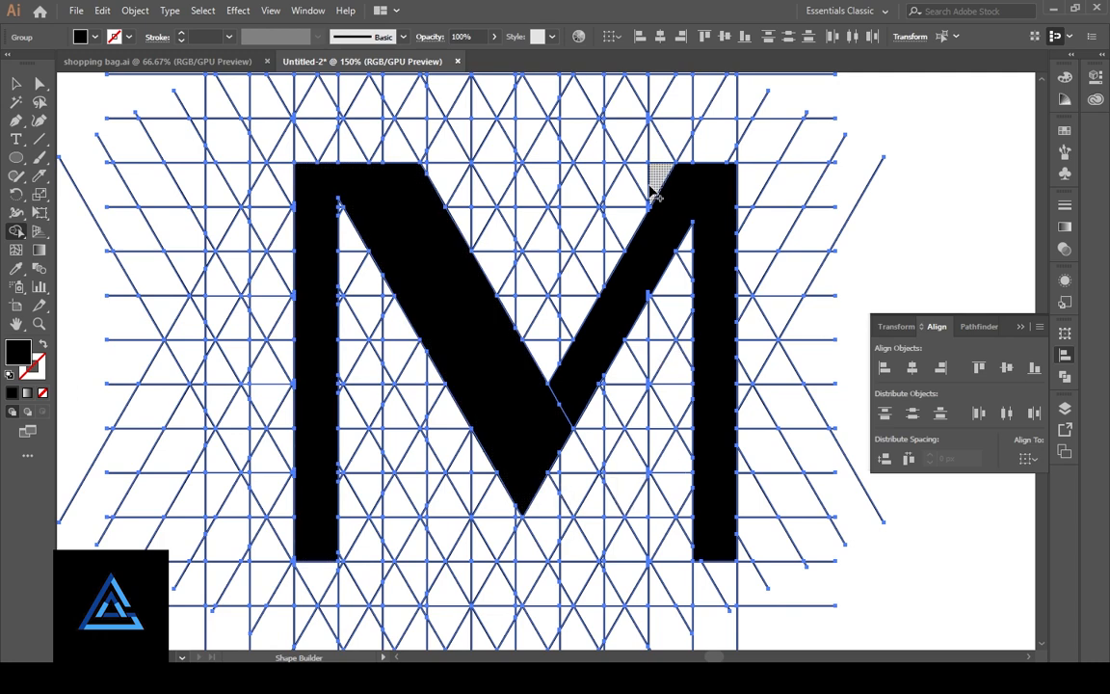
- Merge a second parallel strip of cells along the upper edge of the M's rising right diagonal in black
left_click_drag(547, 361, 639, 191)
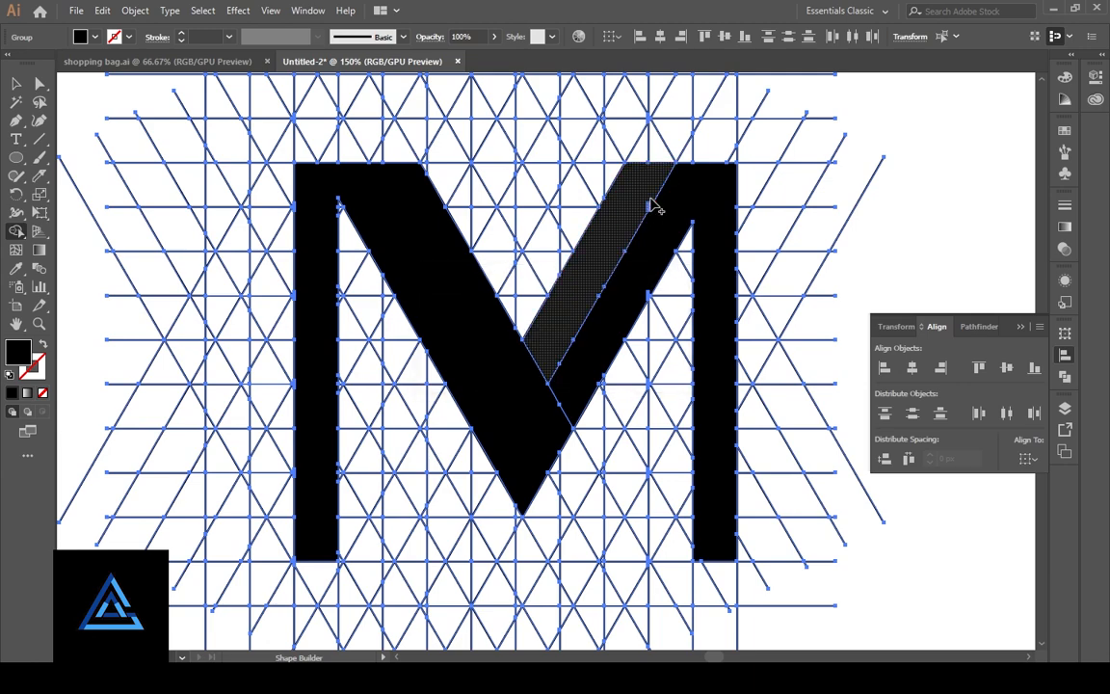
key("ctrl+plus")
key("ctrl+plus")
key("ctrl+plus")
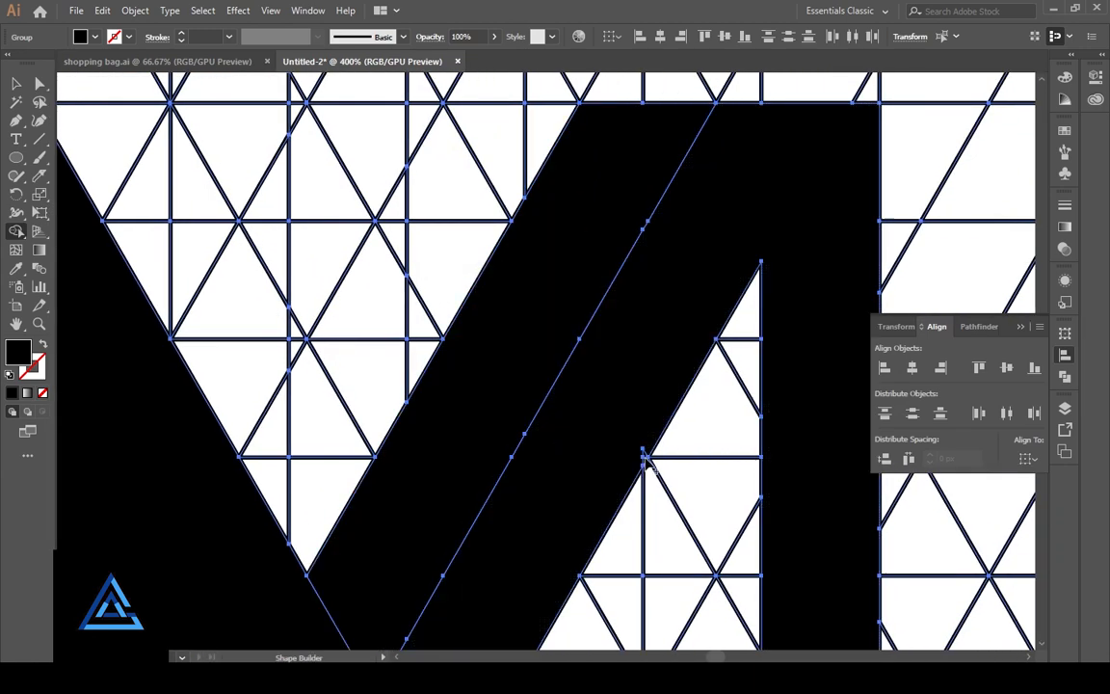
key("ctrl+minus")
key("ctrl+minus")
left_click_drag(756, 518, 718, 453)
key("ctrl+minus")
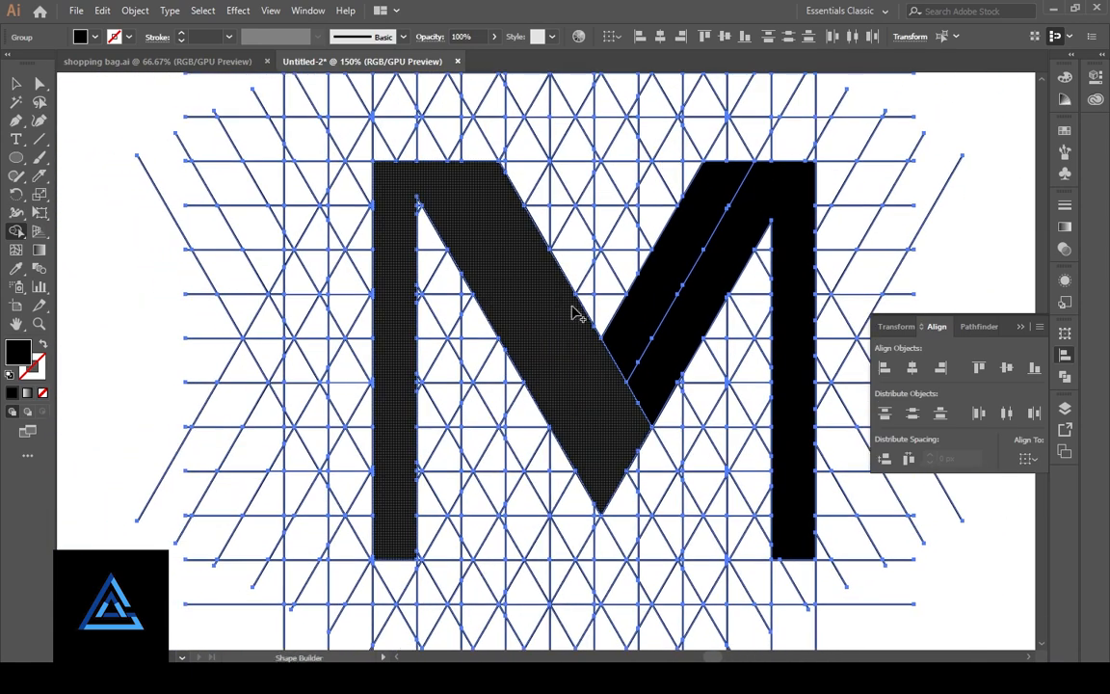
- Merge the column of cells outside the left stem into a second full-height black strip, including the small leftover slivers
mouse_move(339, 173)
left_mouse_down()
mouse_move(340, 546)
mouse_move(377, 455)
left_mouse_up()
left_click_drag(374, 348, 362, 231)
key("ctrl+plus")
key("ctrl+plus")
key("ctrl+plus")
key("ctrl+plus")
left_click_drag(417, 281, 931, 282)
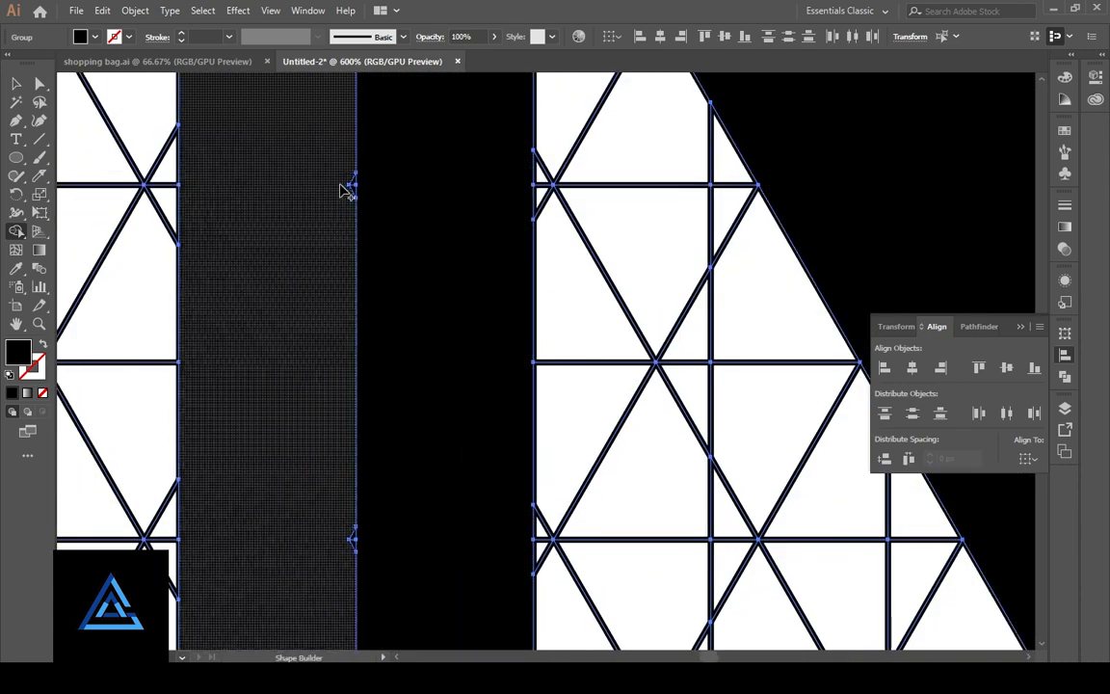
left_click_drag(343, 184, 352, 184)
left_click_drag(314, 422, 361, 213)
left_click_drag(390, 324, 400, 328)
mouse_move(344, 627)
left_mouse_down()
mouse_move(376, 438)
mouse_move(405, 121)
left_mouse_up()
left_click_drag(453, 171, 462, 174)
mouse_move(432, 347)
left_mouse_down()
mouse_move(389, 211)
mouse_move(457, 303)
left_mouse_up()
left_click_drag(482, 475, 491, 477)
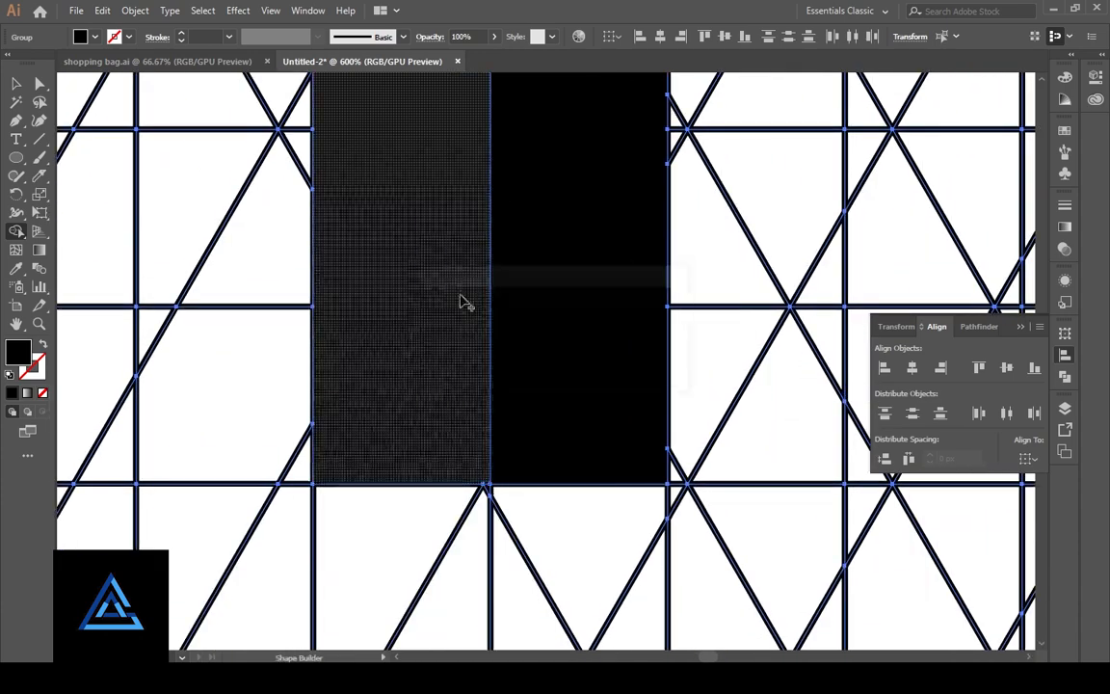
mouse_move(453, 79)
left_mouse_down()
mouse_move(396, 404)
mouse_move(387, 607)
left_mouse_up()
left_click_drag(414, 212, 374, 539)
left_click_drag(374, 297, 382, 298)
left_click_drag(331, 335, 298, 443)
key("ctrl+minus")
key("ctrl+minus")
key("ctrl+minus")
key("ctrl+minus")
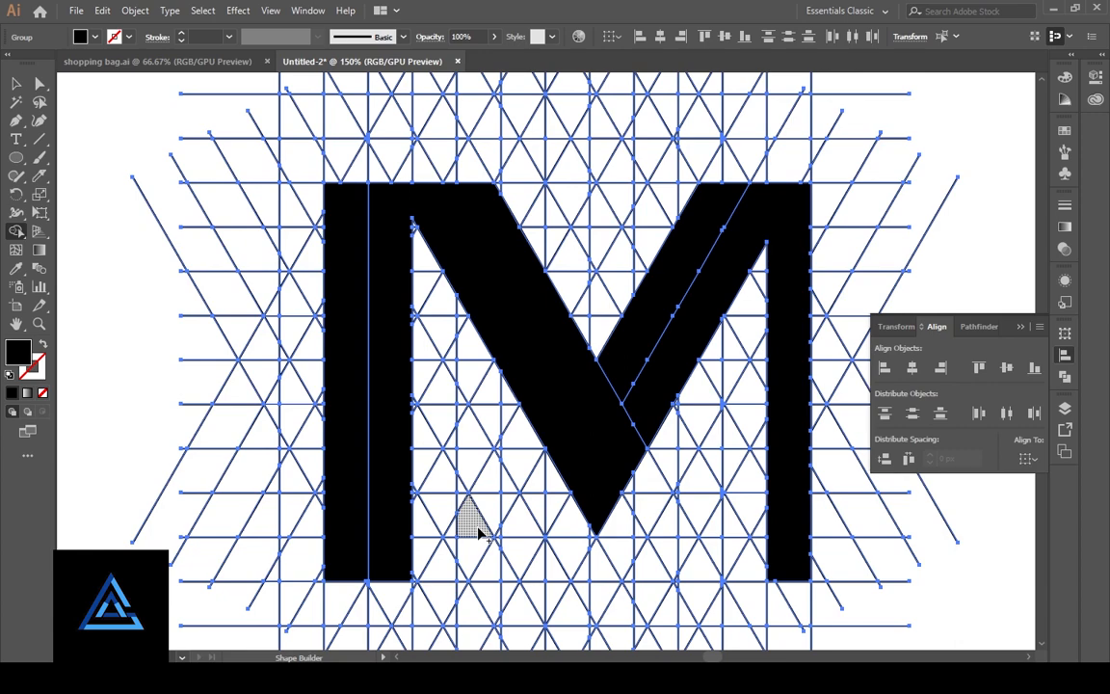
- Select the four black pieces of the M and cut them from the grid
key("ctrl+minus")
key("a")
left_click(438, 398)
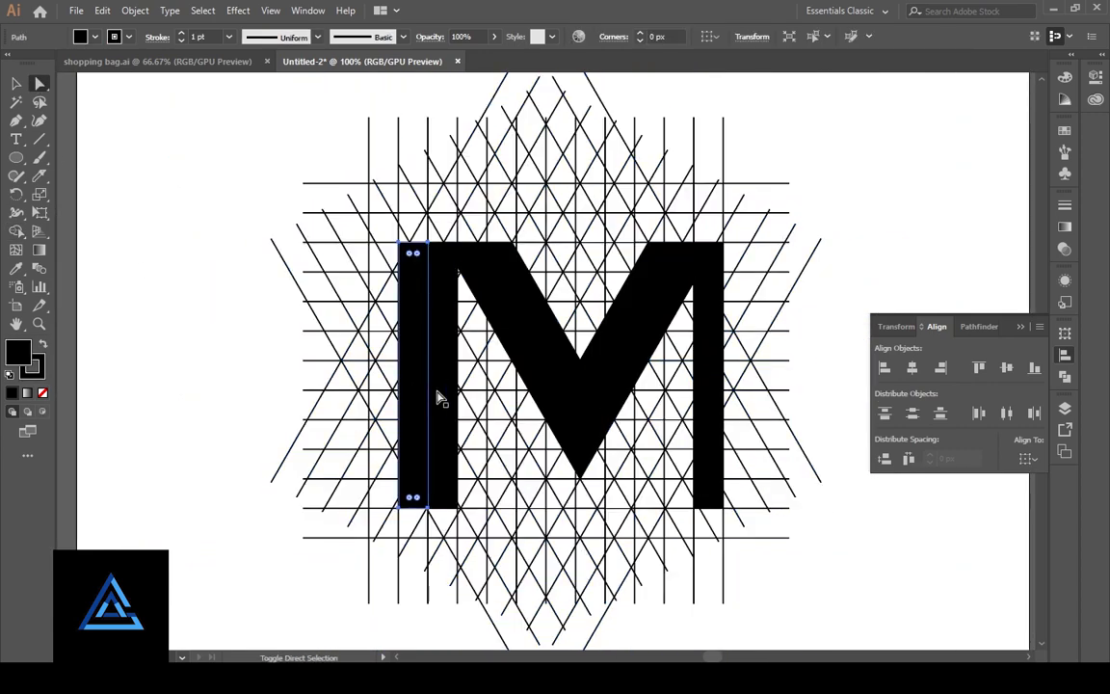
left_click(440, 398, "shift")
left_click(616, 338, "shift")
left_click(632, 366, "shift")
key("ctrl+x")
- Delete the remaining line grid and paste the cut M pieces back in place
left_click(16, 85)
left_click_drag(241, 154, 805, 526)
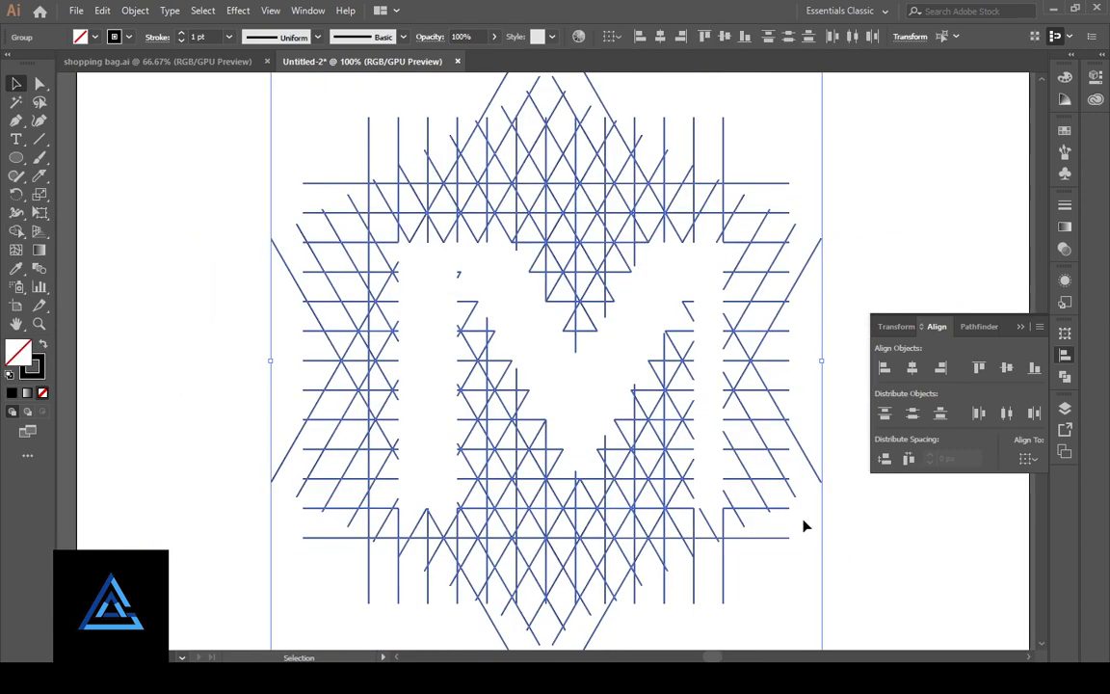
key("Delete")
key("ctrl+f")
left_click(785, 587)
key("ctrl+plus")
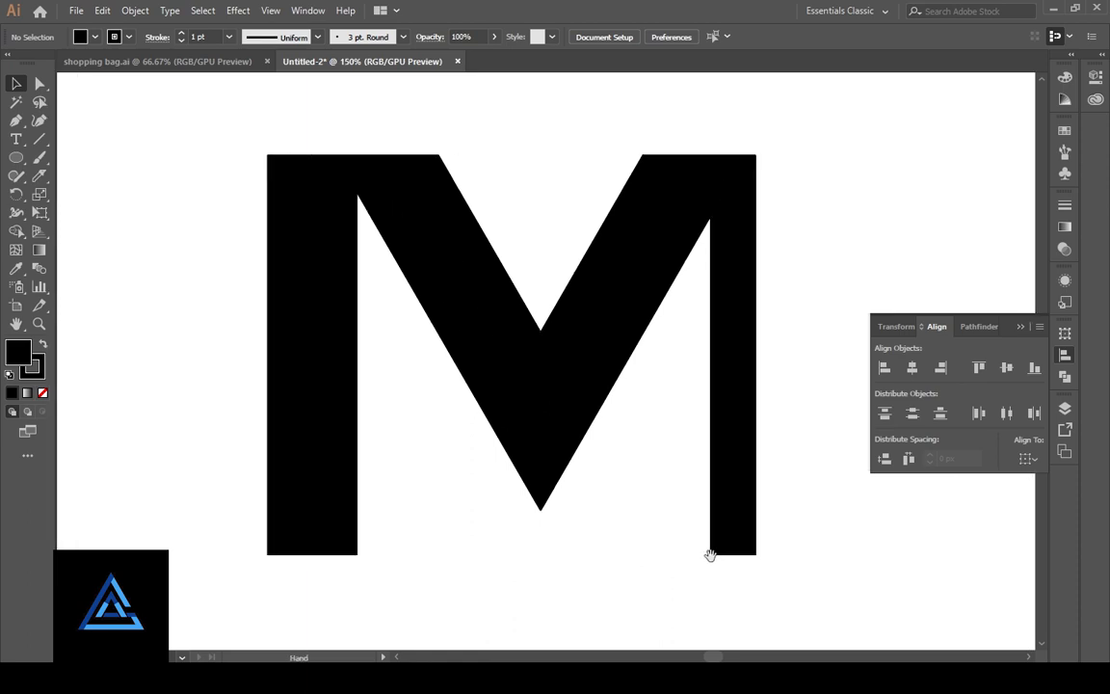
- Remove the extra anchor point just below the upper corner of the M's left diagonal
key("a")
left_click(438, 184)
left_click(445, 168)
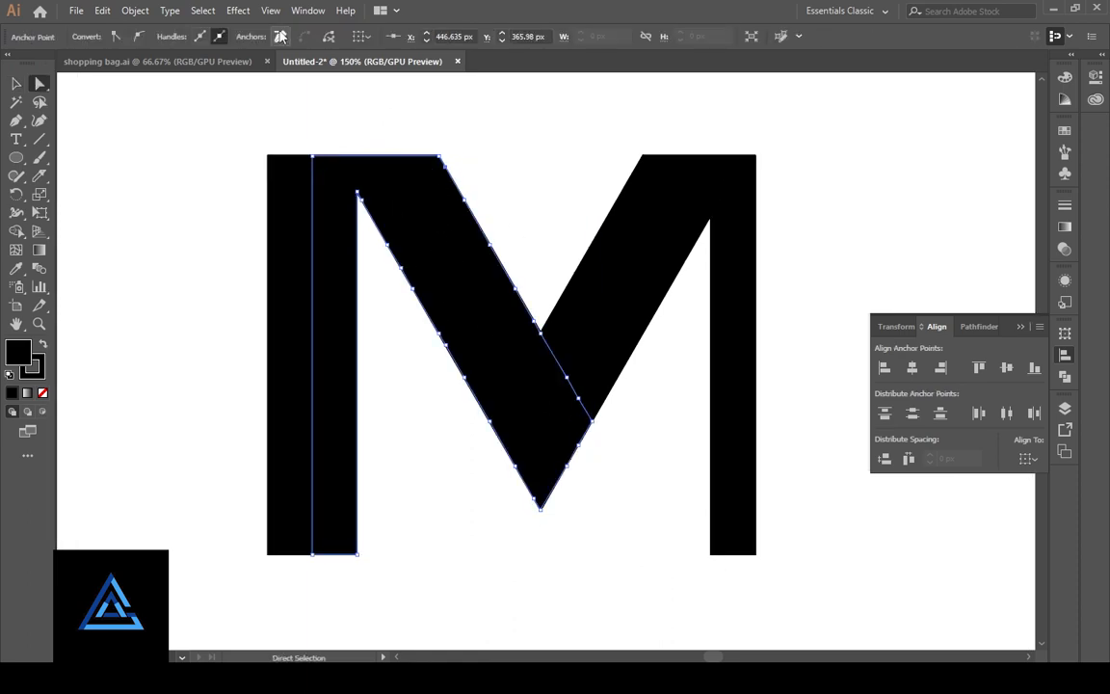
key("v")
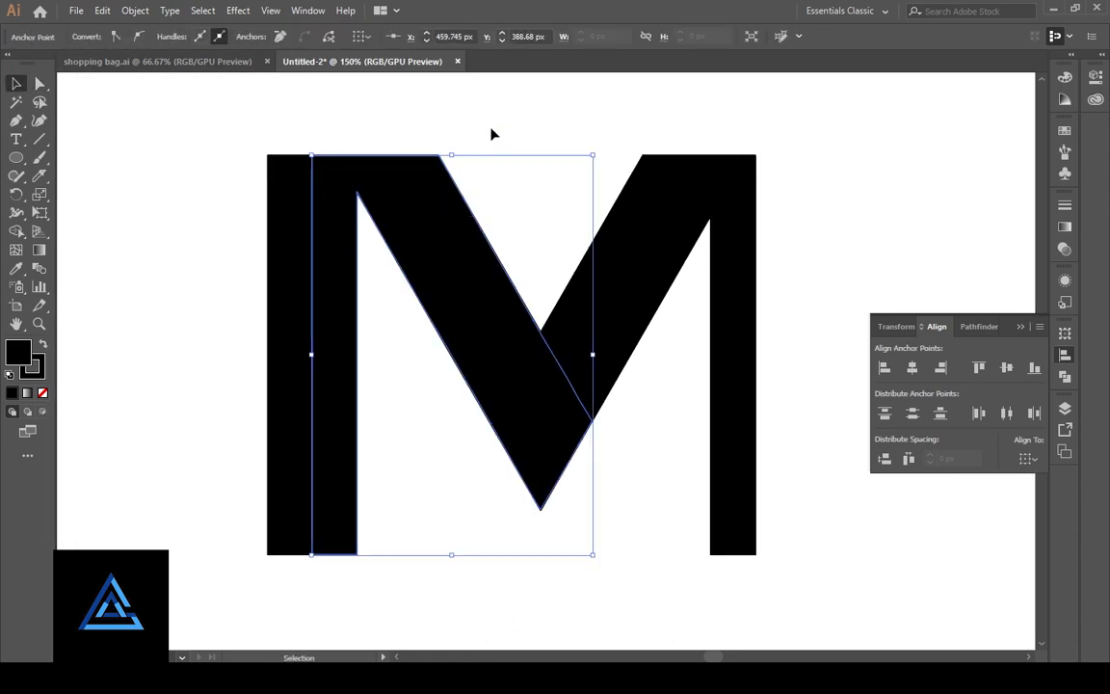
- Remove the stroke from all the M pieces, keeping only the black fill
left_click_drag(235, 117, 774, 450)
left_click(42, 376)
left_click(43, 393)
left_click(142, 415)
- Round the upper outer corner of the left diagonal, where the top edge turns into the slope
key("a")
left_click(437, 197)
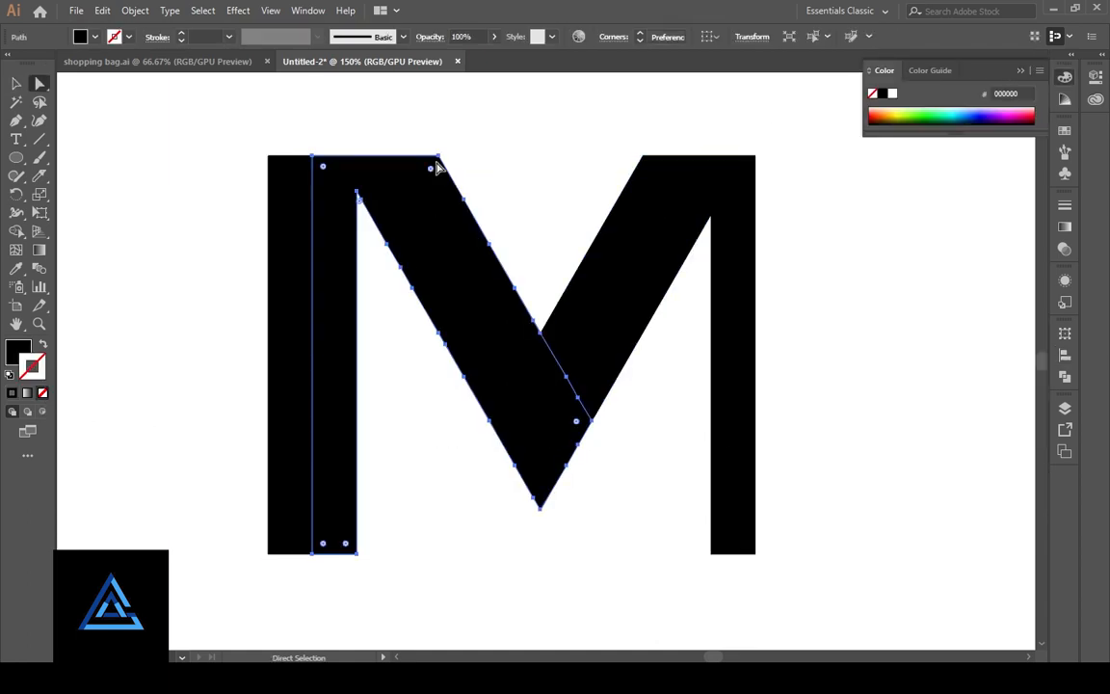
left_click_drag(436, 164, 389, 342)
key("ctrl+shift+a")
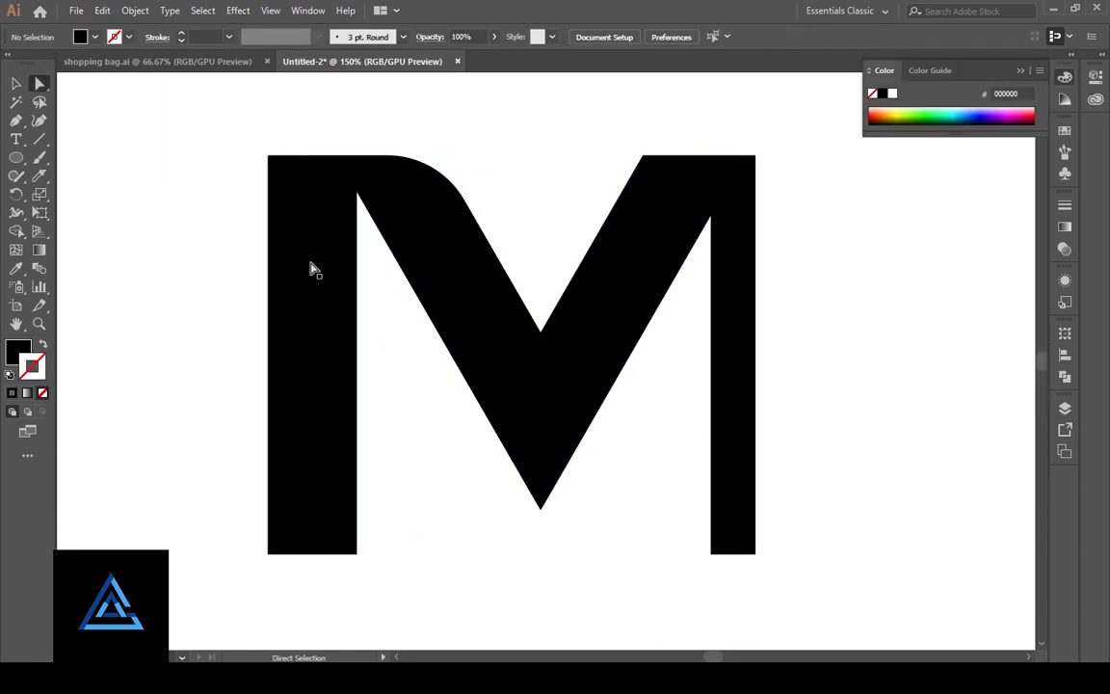
- Round the outer bottom corner of the left stem with a radius as wide as its outer strip
left_click(284, 554)
left_click(269, 555)
left_click_drag(279, 544, 336, 474)
left_click(537, 619)
- Try to round the top end of the outer strip of the left stem and undo it
left_click_drag(440, 507, 446, 535)
left_click(276, 187)
left_click_drag(306, 195, 358, 291)
key("ctrl+shift+a")
mouse_move(501, 563)
left_mouse_down()
mouse_move(488, 533)
mouse_move(558, 525)
left_mouse_up()
key("ctrl+z")
key("ctrl+shift+a")
- Remove the extra anchor point at the right diagonal strip's upper corner and round that corner
left_click_drag(534, 483, 418, 492)
left_click(608, 178)
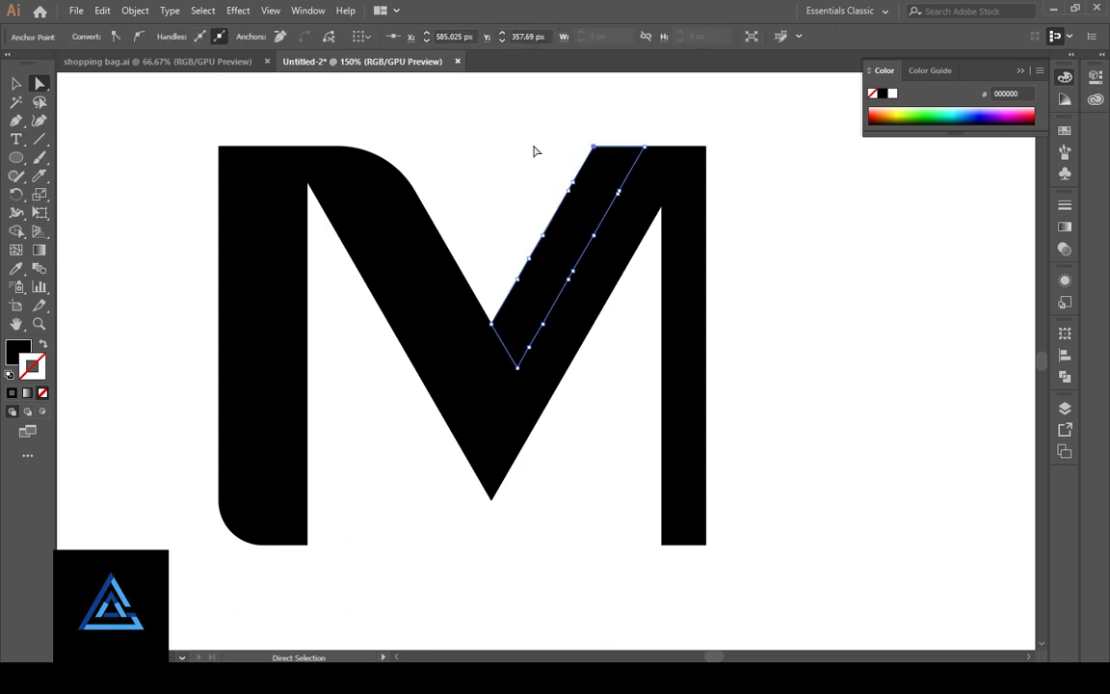
left_click(285, 37)
left_click(594, 147)
left_click_drag(599, 161, 636, 220)
left_click(764, 267)
mouse_move(866, 361)
left_mouse_down()
mouse_move(795, 372)
mouse_move(842, 360)
left_mouse_up()
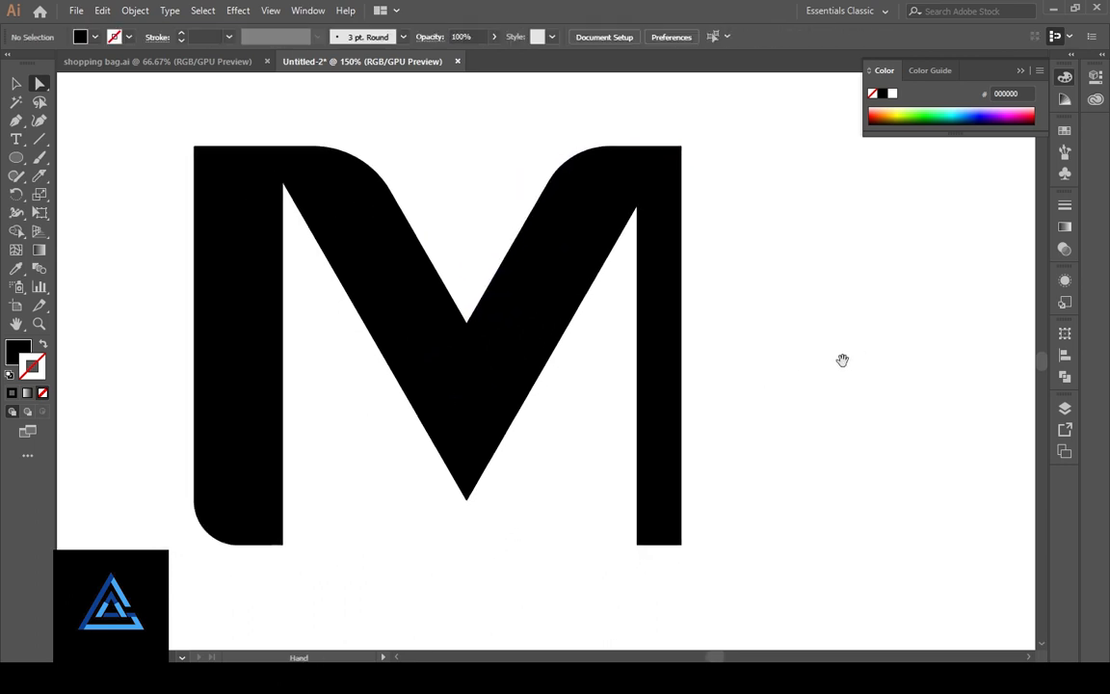
- Round the inner bottom corner of the right stem
left_click(637, 546)
left_click_drag(653, 523, 679, 495)
left_click(782, 436)
left_click_drag(779, 434, 819, 442)
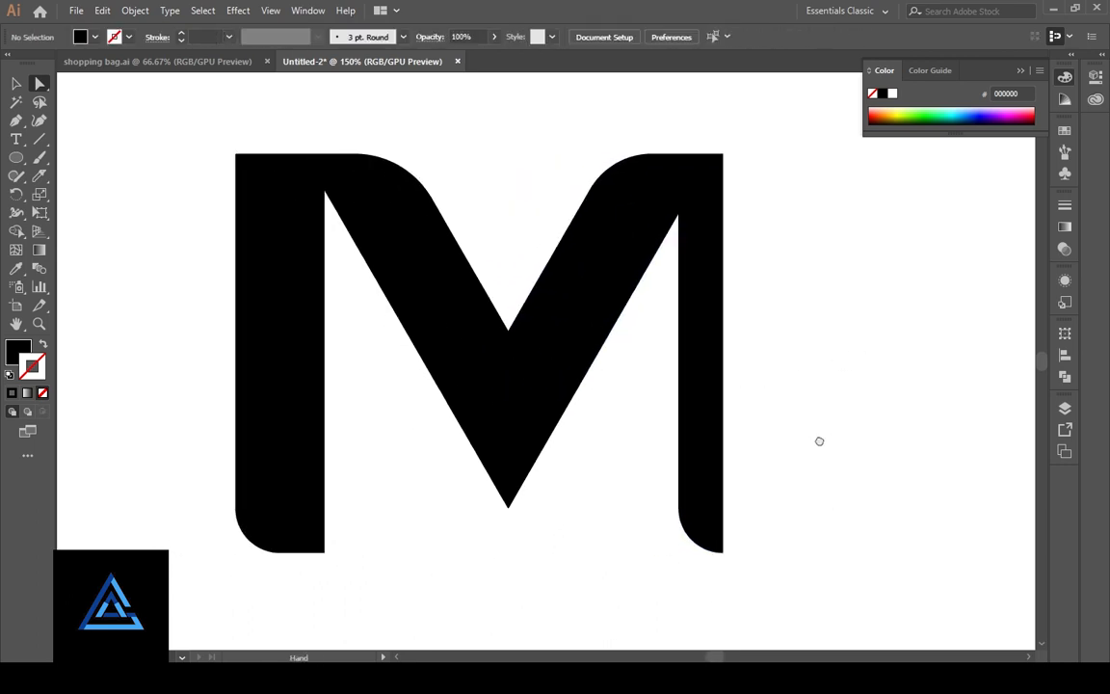
- Try a different rounding on the right diagonal strip and undo the latest corner roundings on the M's right half
left_click(722, 154)
left_click(802, 193)
key("ctrl+plus")
key("ctrl+plus")
left_click_drag(704, 87, 540, 376)
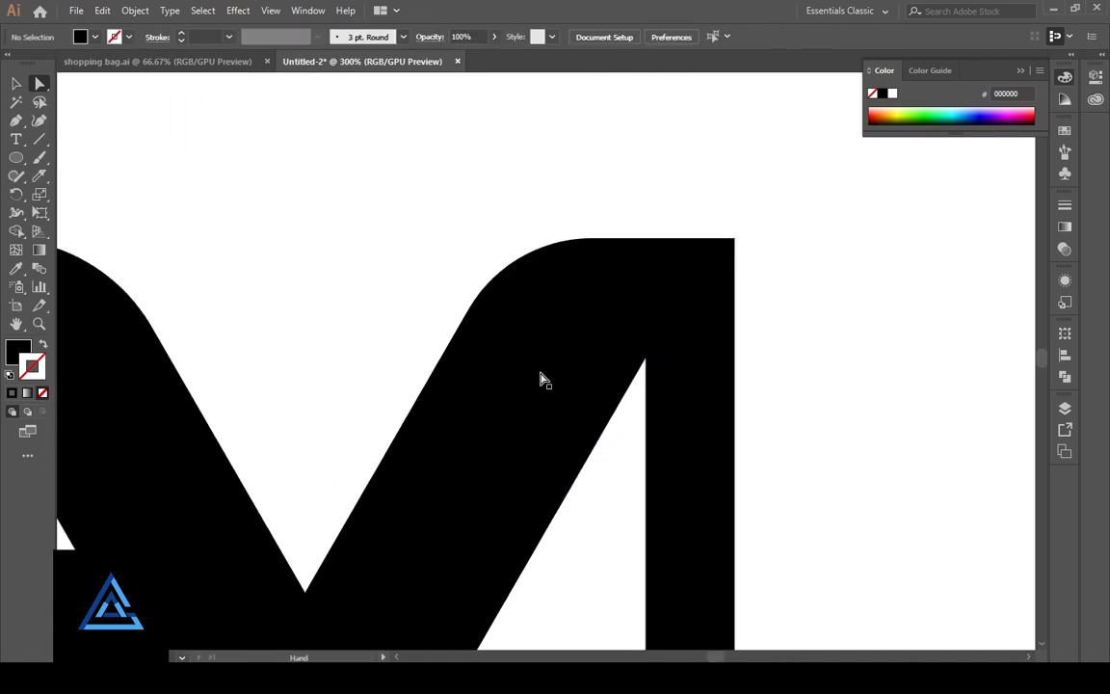
left_click(540, 358)
left_click_drag(599, 249, 546, 253)
key("ctrl+z")
key("ctrl+z")
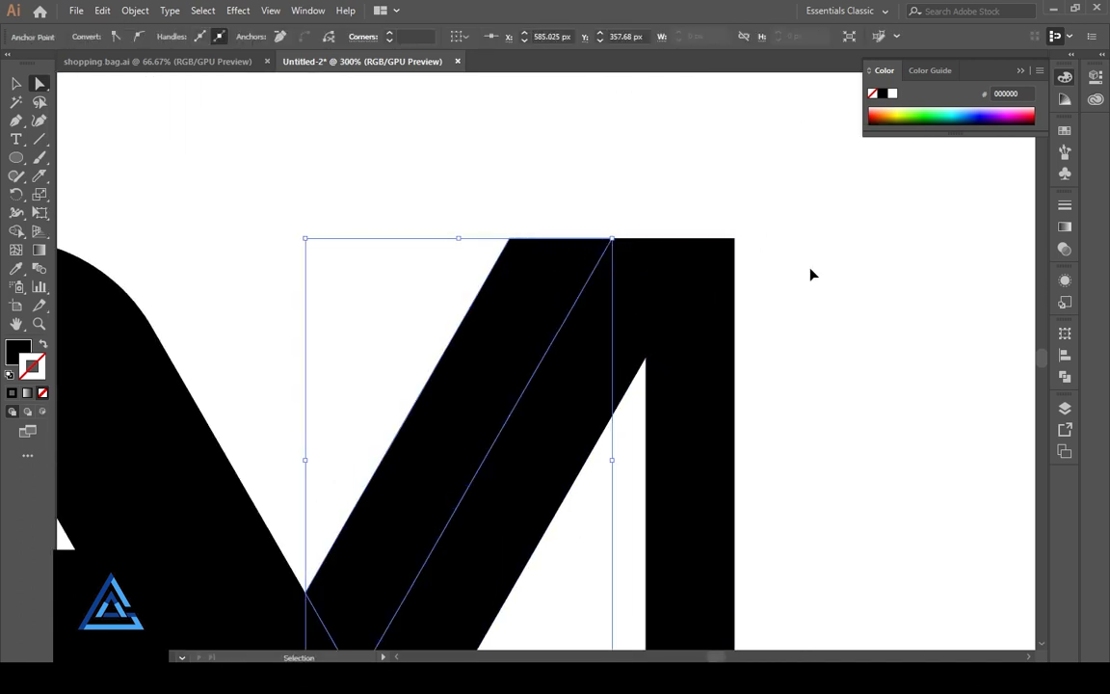
- Round the inner bottom corner of the right stem again, spanning the stem's full width
left_click(810, 268)
left_click_drag(777, 530, 765, 269)
left_click(699, 559)
left_click(637, 581)
left_click_drag(648, 571, 821, 336)
- Try to round the outer top corner of the right stem and undo it
left_click_drag(725, 173, 713, 414)
left_click_drag(701, 134, 686, 361)
left_click(698, 252)
left_click_drag(688, 263, 568, 421)
left_click(784, 394)
key("ctrl+minus")
key("ctrl+minus")
key("ctrl+minus")
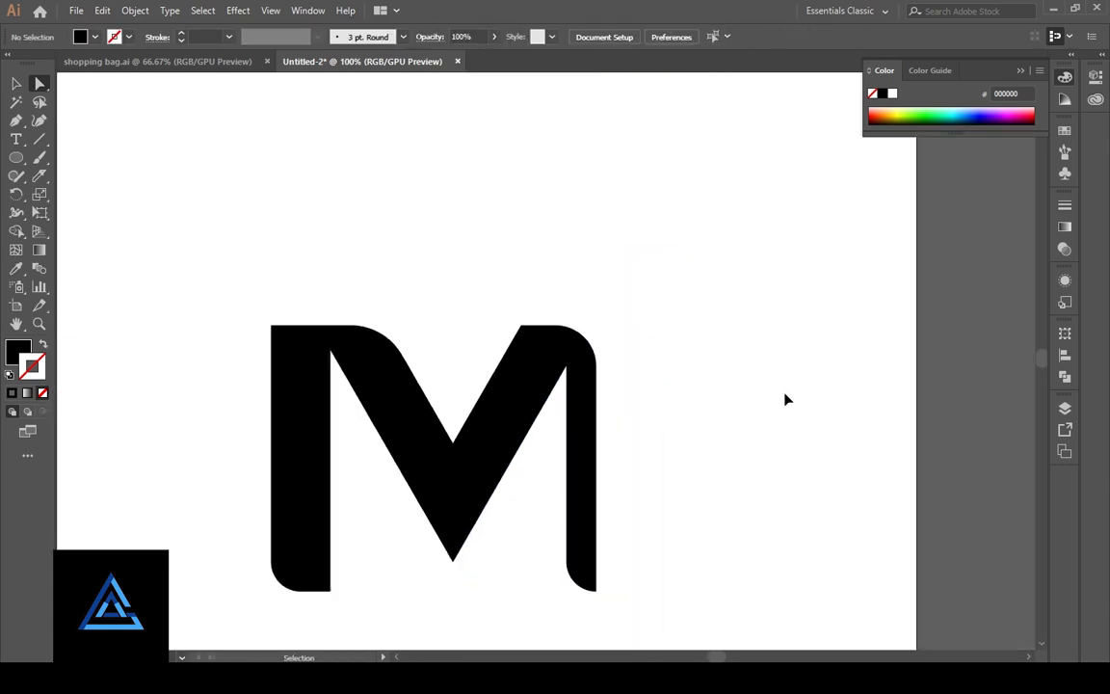
left_click_drag(750, 461, 768, 356)
key("ctrl+z")
left_click(703, 306)
- Round the lower outer corner of the right diagonal strip where it meets the left diagonal
key("ctrl+plus")
left_click(476, 228)
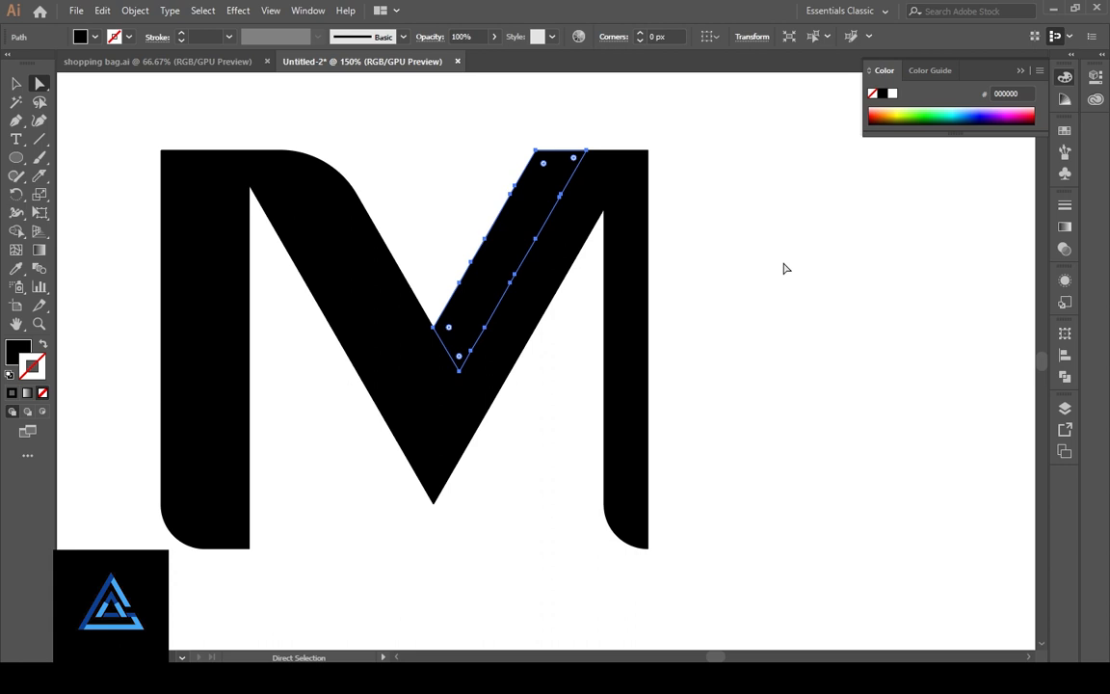
left_click(783, 263)
key("ctrl+plus")
key("ctrl+plus")
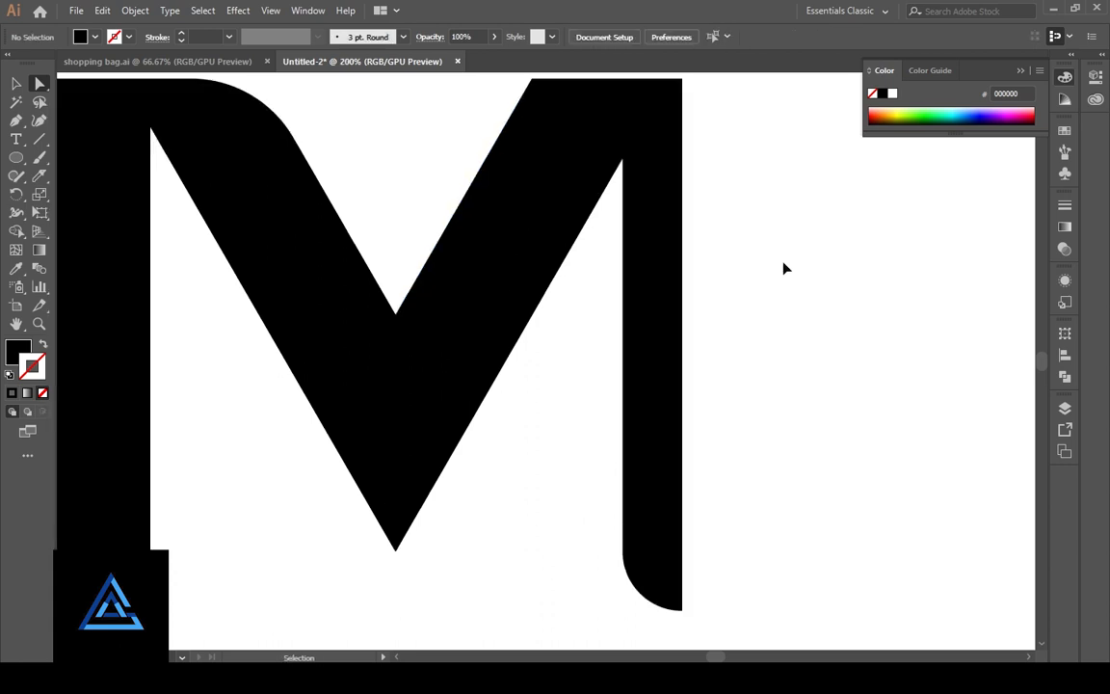
left_click(360, 282)
left_click(338, 291)
left_click_drag(338, 291, 583, 506)
left_click(520, 478)
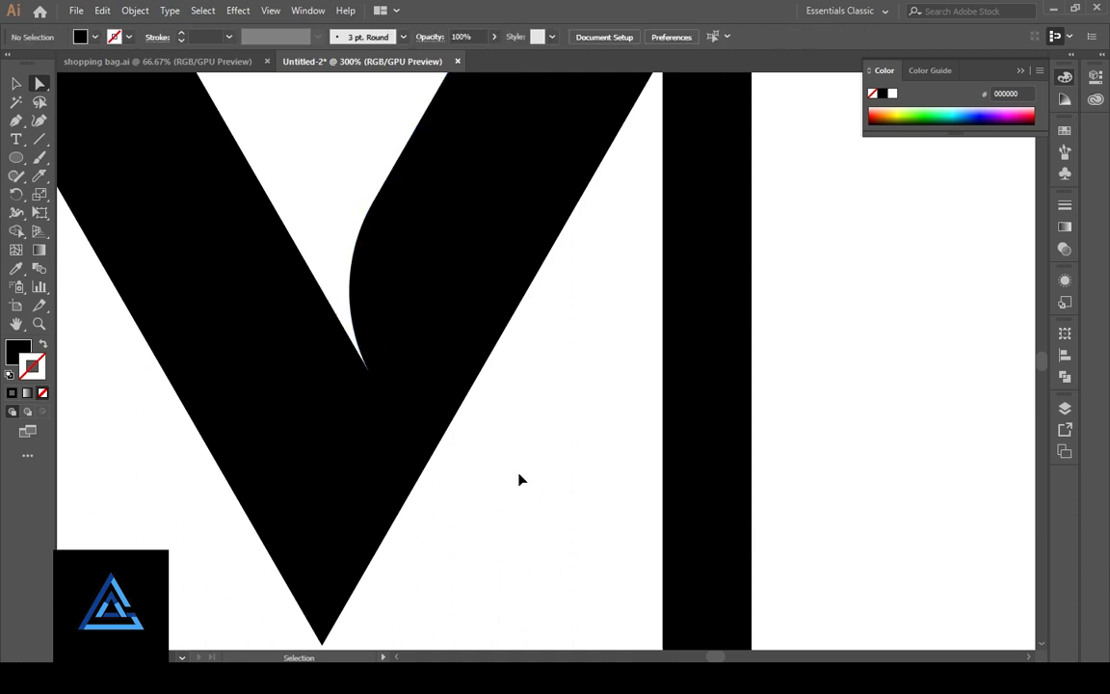
key("ctrl+minus")
key("ctrl+minus")
- Try to round the inner top corner of the left stem's outer strip and undo it
left_click(173, 258)
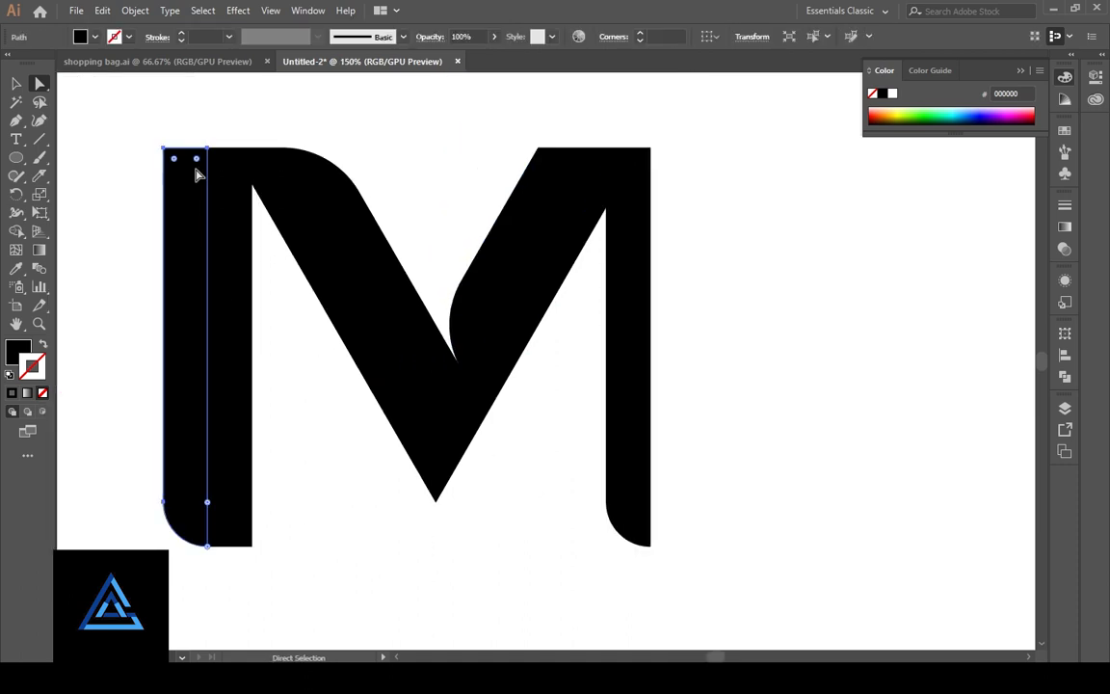
left_click(207, 148)
left_click_drag(192, 161, 71, 305)
left_click(314, 440)
left_click(219, 531)
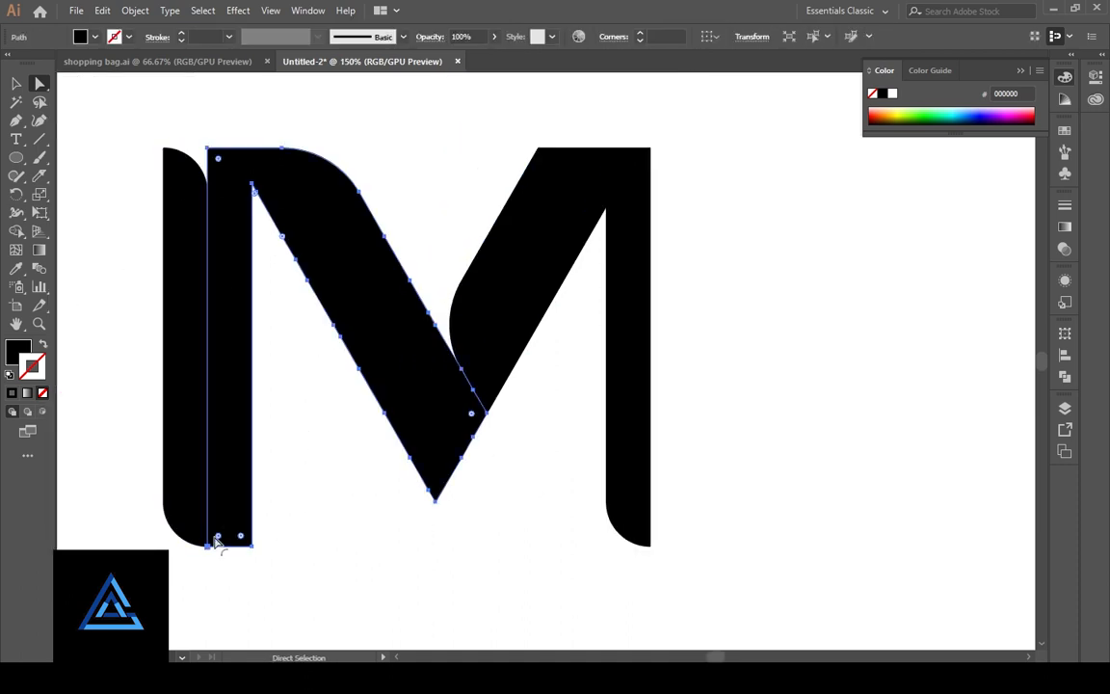
key("ctrl")
left_click(544, 399)
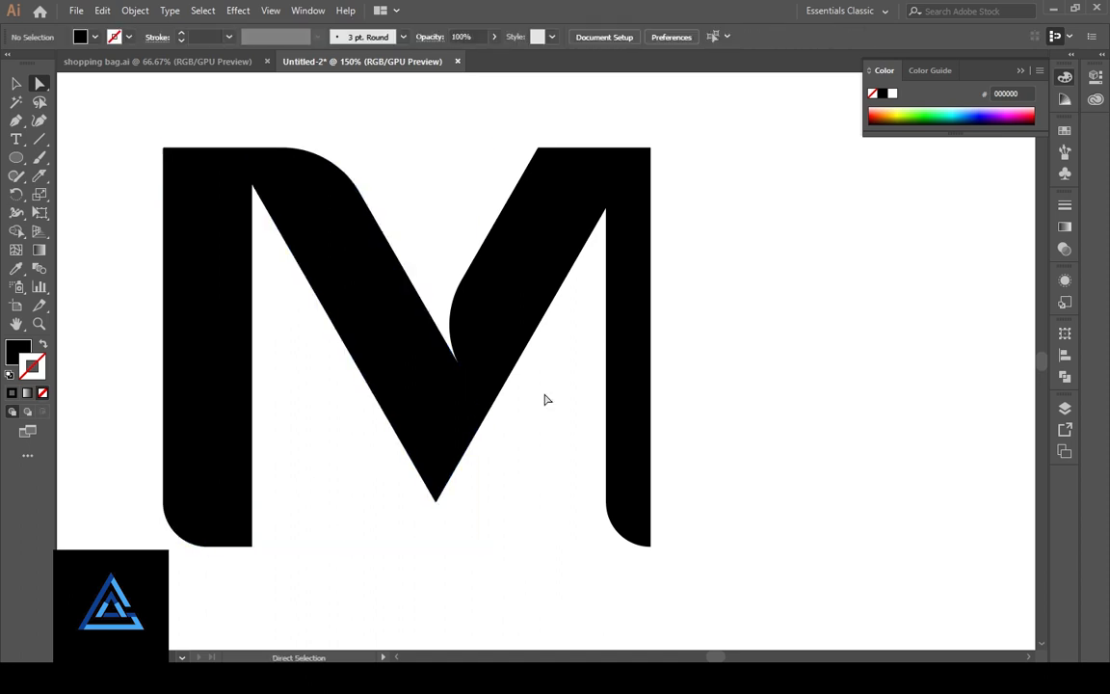
- Try to round the upper outer corner of the right diagonal strip and undo it
left_click(536, 201)
left_click(537, 148)
left_click_drag(544, 160, 584, 229)
left_click(546, 420)
key("ctrl+z")
- Try to round the left diagonal's corner where it meets the right diagonal's lower edge, and undo it
left_click(446, 464)
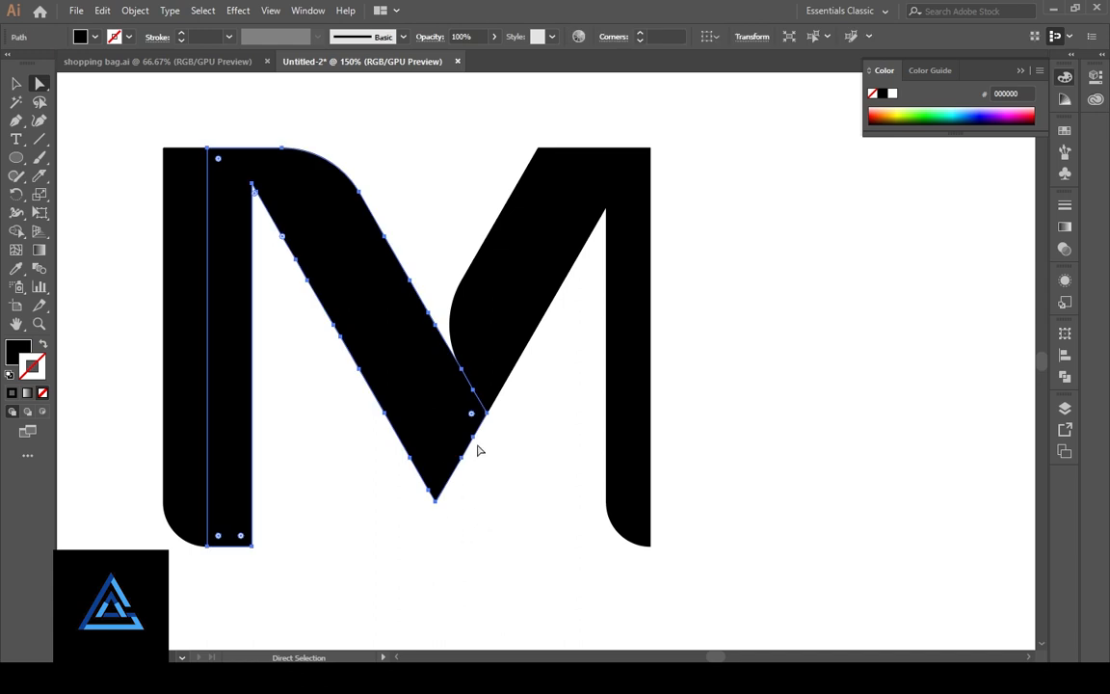
left_click(485, 414)
left_click_drag(471, 413, 431, 414)
left_click(544, 472)
key("ctrl+z")
- Remove the extra anchor points on both sides of the M's bottom vertex
key("a")
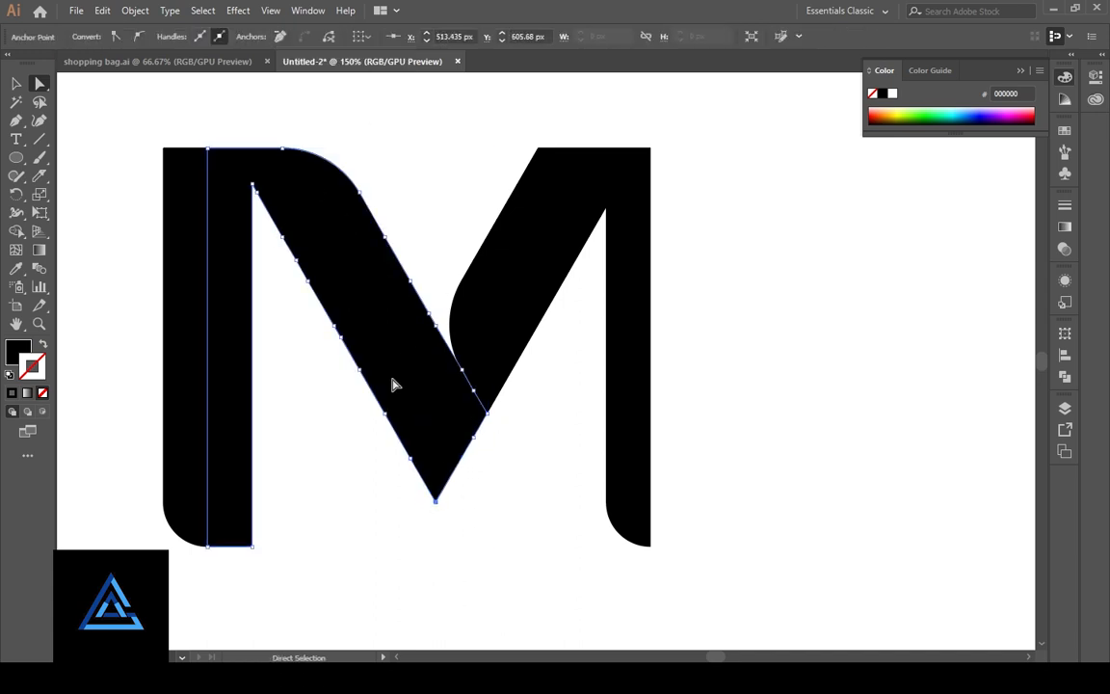
left_click(473, 438)
left_click(436, 501)
left_click(431, 501)
left_click(434, 501)
left_click(435, 501)
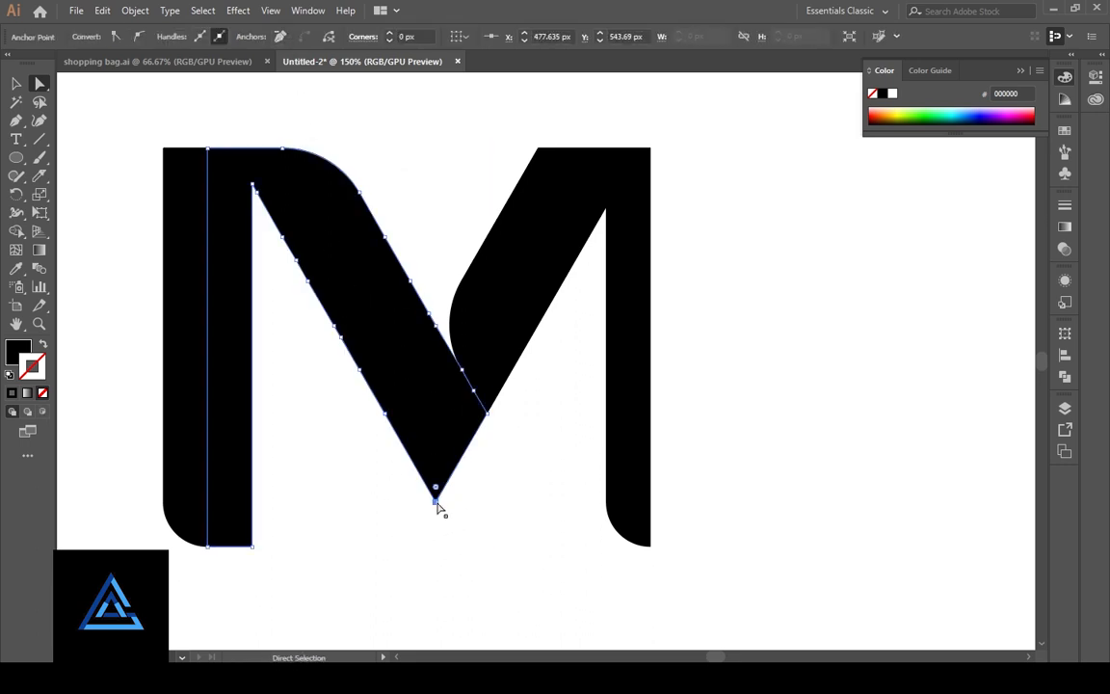
- Try to round the M's bottom vertex and undo it
left_click_drag(436, 399, 437, 396)
left_click(531, 542)
key("ctrl+minus")
key("ctrl+z")
left_click(531, 542)
- Remove the extra anchor point beside the peak of the notch between the left stem and left diagonal
key("ctrl+plus")
key("ctrl+plus")
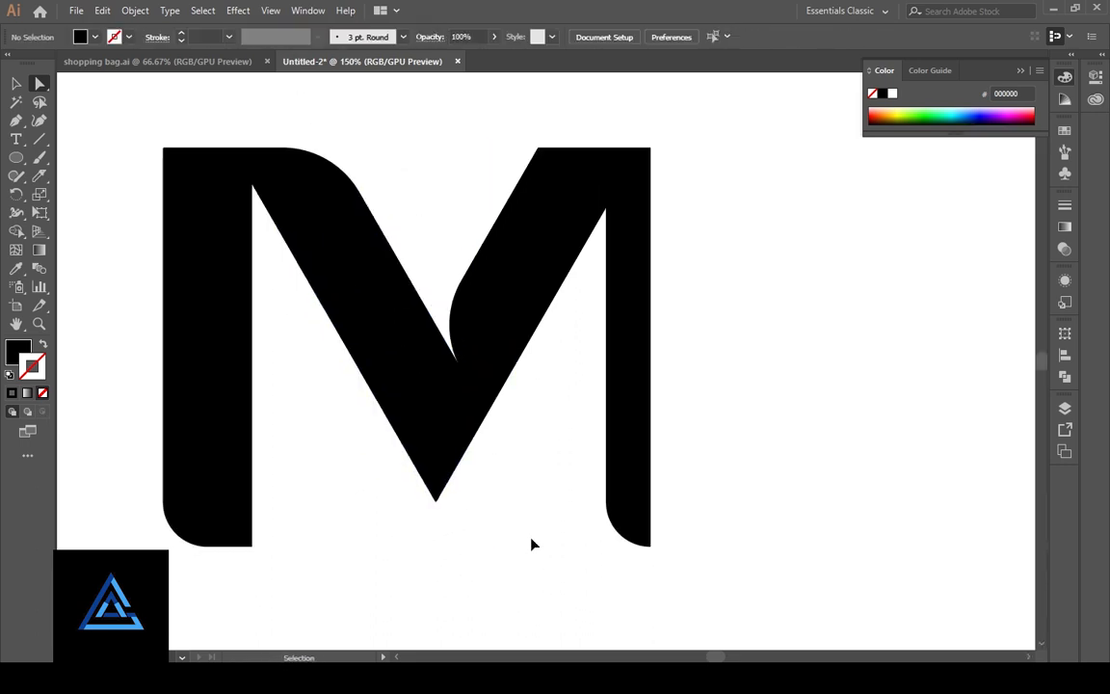
left_click_drag(514, 453, 608, 515)
left_click(250, 186)
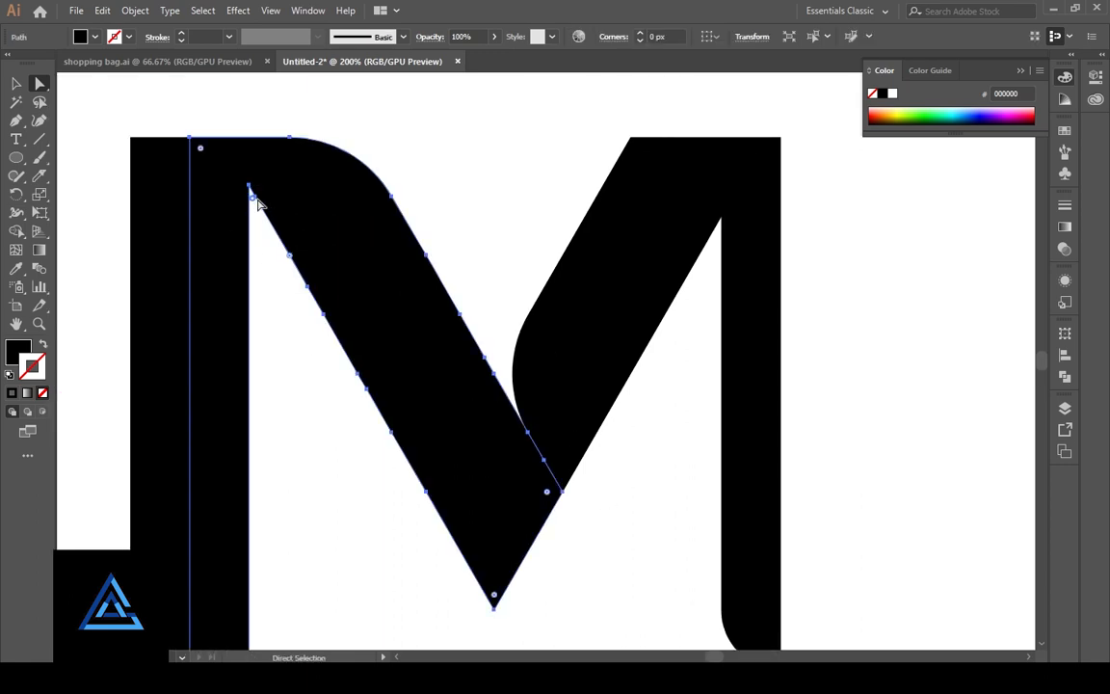
left_click(270, 245)
left_click(249, 185)
left_click(291, 34)
left_click(271, 342)
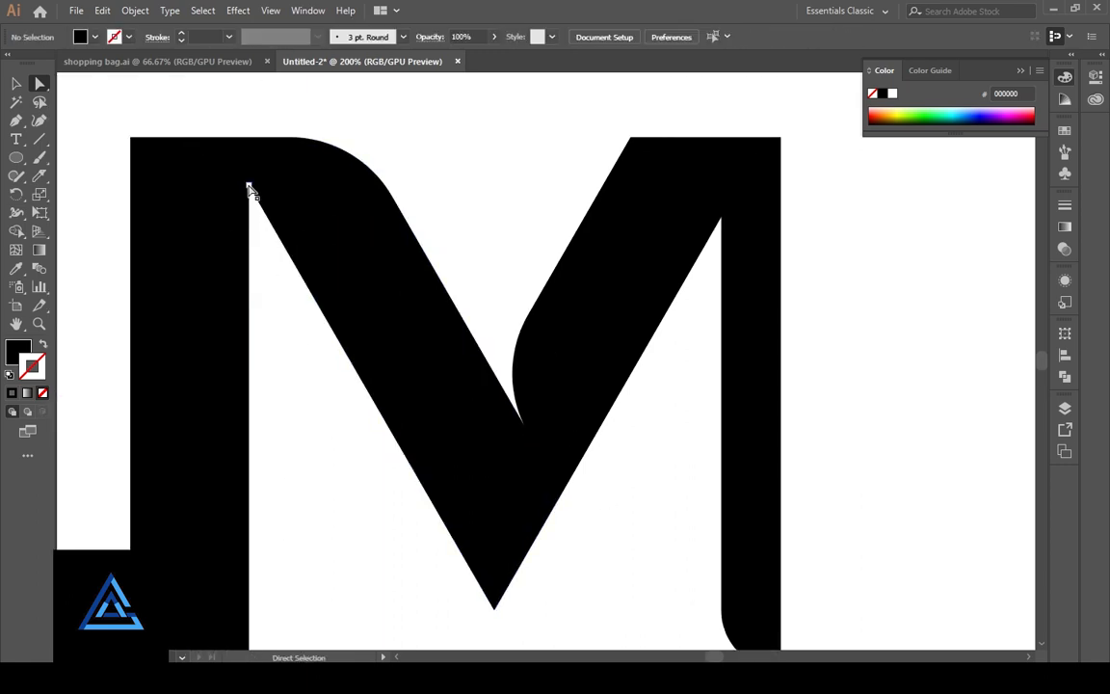
- Round the peak of the notch between the left stem and left diagonal
left_click(248, 185)
left_click_drag(254, 204, 270, 258)
left_click(322, 539)
left_click_drag(325, 563, 349, 539)
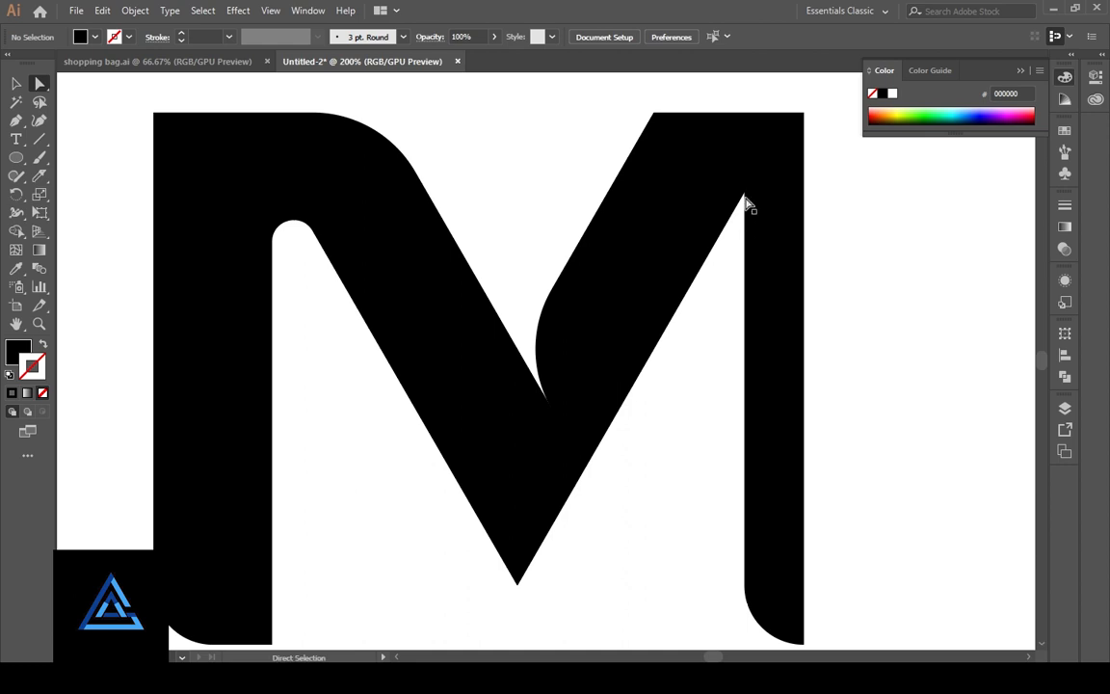
- Try to round the peak of the notch beside the right stem and undo it
left_click(800, 118)
left_click(741, 235)
left_click_drag(752, 219, 730, 247)
left_click(743, 193)
left_click(704, 331)
key("ctrl+minus")
key("ctrl+minus")
key("ctrl+z")
key("ctrl+z")
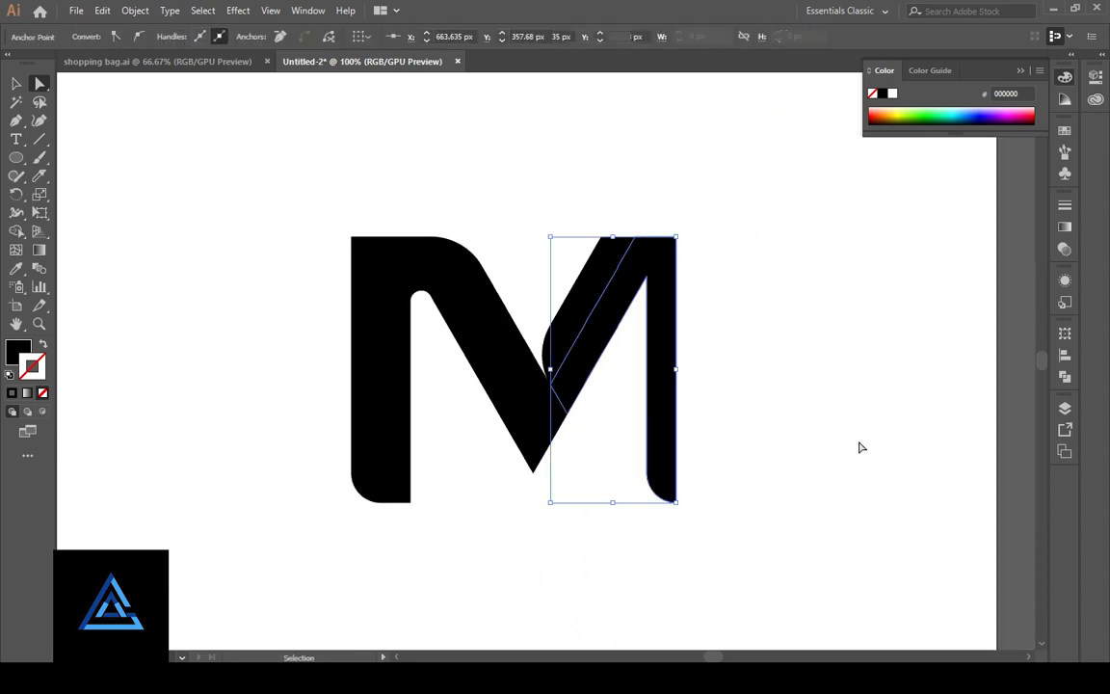
left_click(861, 448)
- Try rounding the right diagonal strip's upper outer corner and check the curve up close and at full view
key("ctrl+plus")
left_click_drag(632, 517, 594, 520)
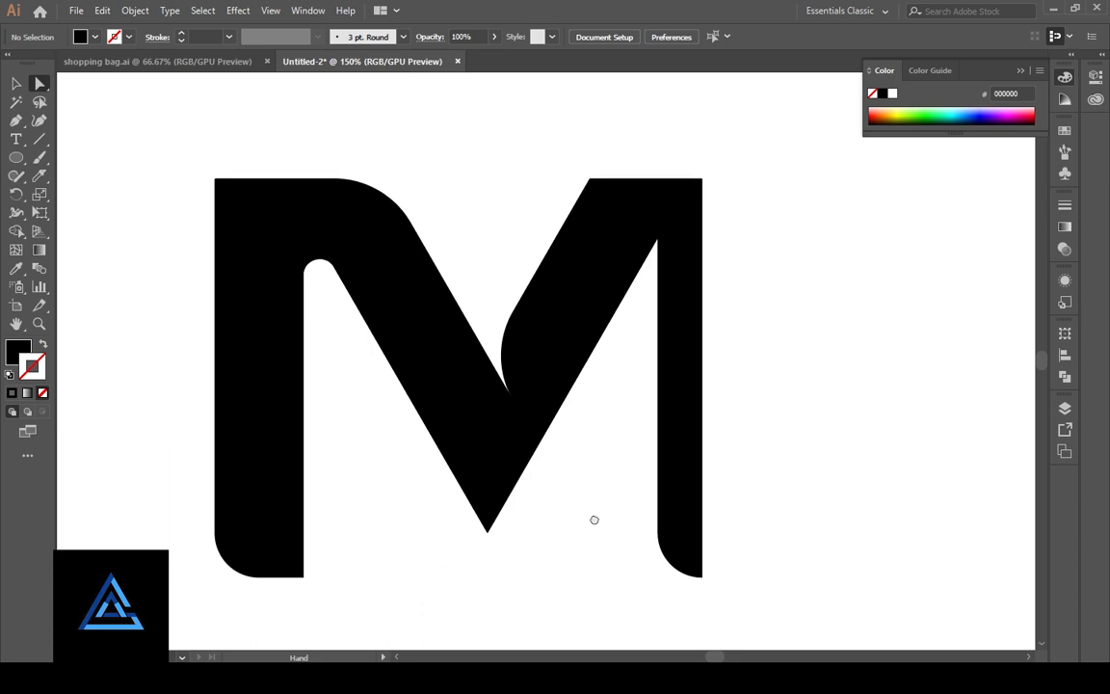
left_click(591, 184)
key("ctrl+shift+a")
key("ctrl+minus")
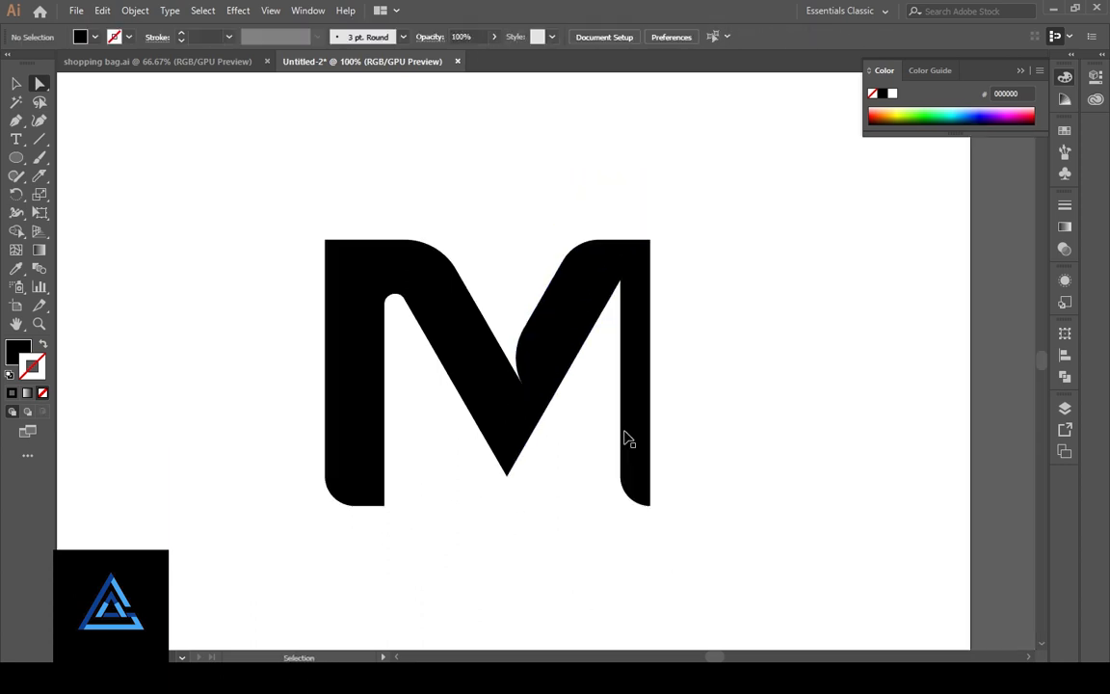
key("ctrl+plus")
key("ctrl+plus")
key("ctrl+plus")
scroll(699, 421, "up", 3)
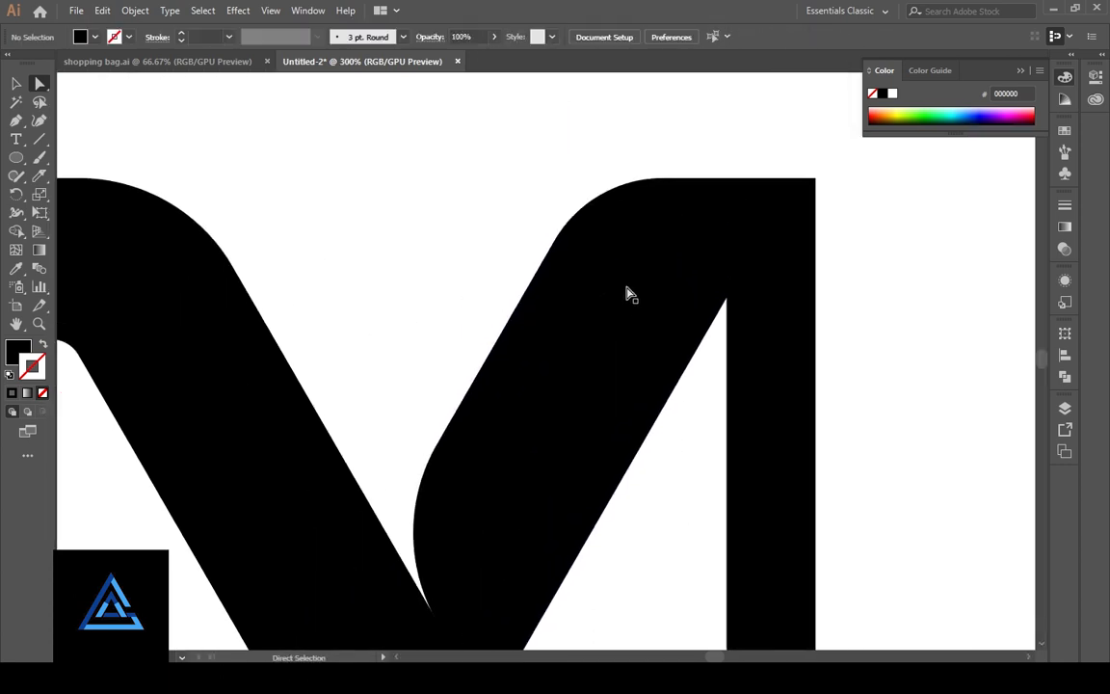
key("ctrl+minus")
key("ctrl+minus")
scroll(639, 483, "down", 1)
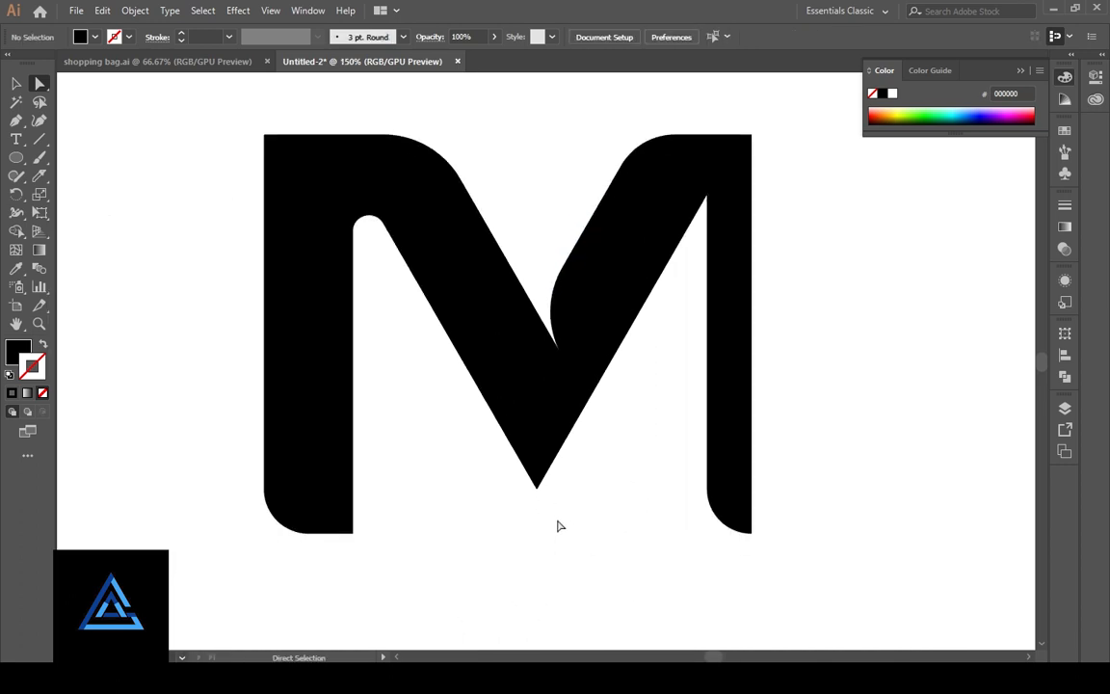
- Undo the rounding of the right diagonal strip's upper corner
key("ctrl+z")
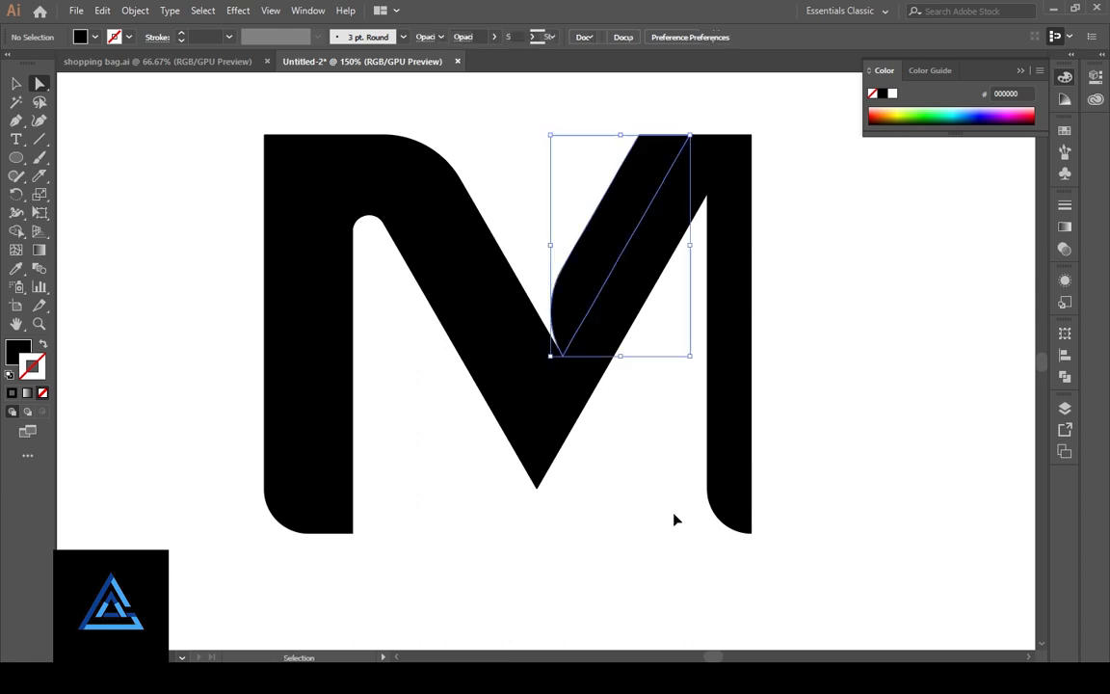
left_click(674, 514)
key("ctrl+minus")
left_click_drag(624, 472, 572, 472)
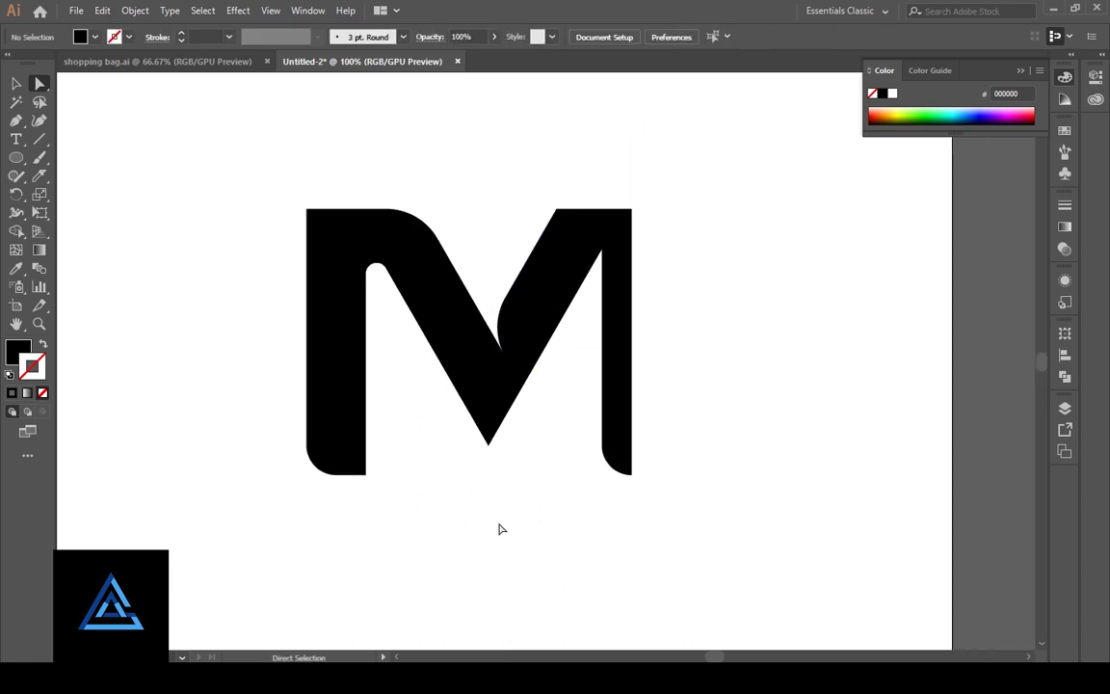
- Select all the M pieces and set their fill to white, ffffff
left_click(13, 85)
key("ctrl+a")
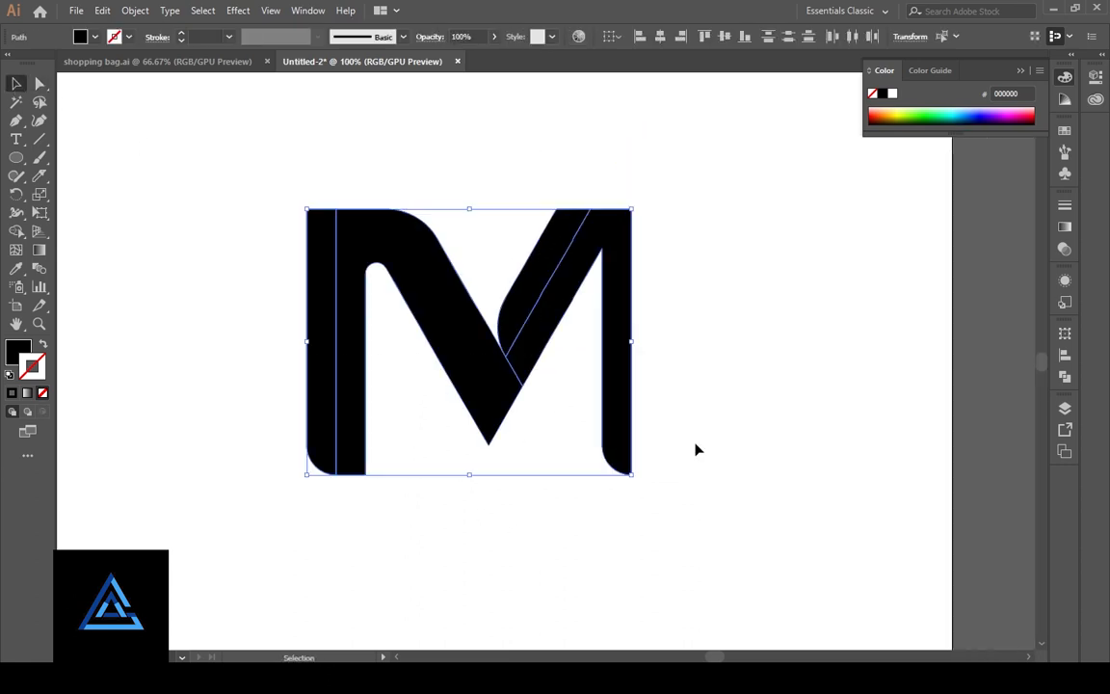
double_click(19, 350)
type("ffffff")
left_click(1010, 333)
left_click(713, 430)
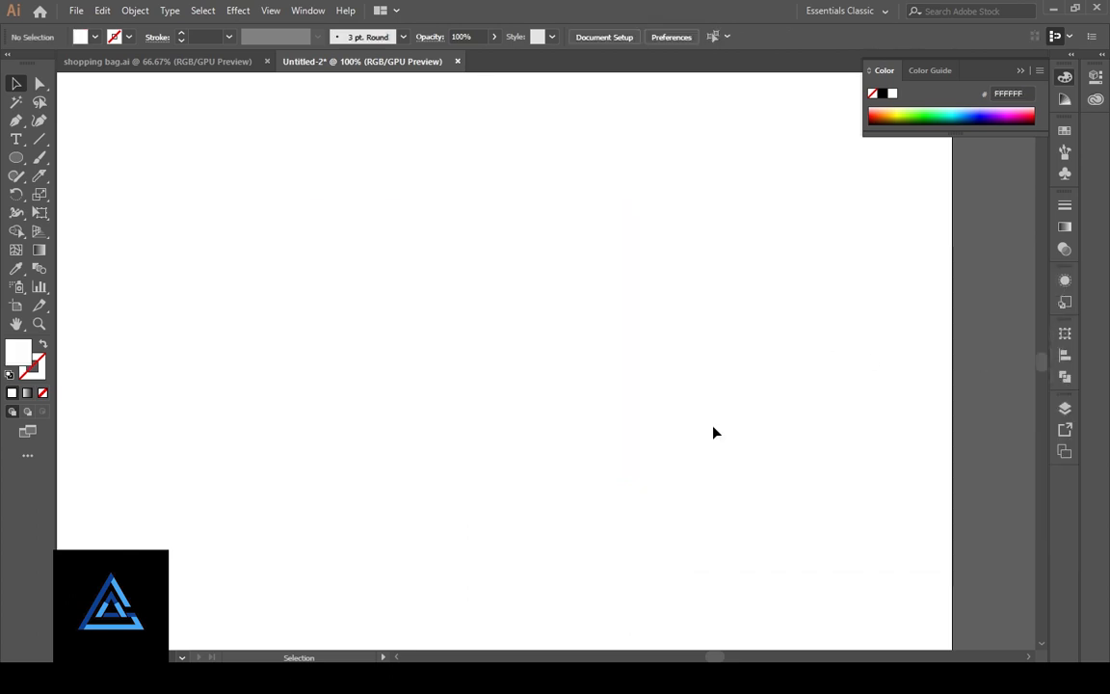
- Group the white M pieces and place the group, scaled down, on the bag's black front in shopping bag.ai
key("ctrl+a")
key("ctrl+g")
left_click_drag(688, 492, 490, 388)
key("ctrl+plus")
key("ctrl+plus")
key("ctrl+plus")
left_click_drag(669, 463, 606, 356)
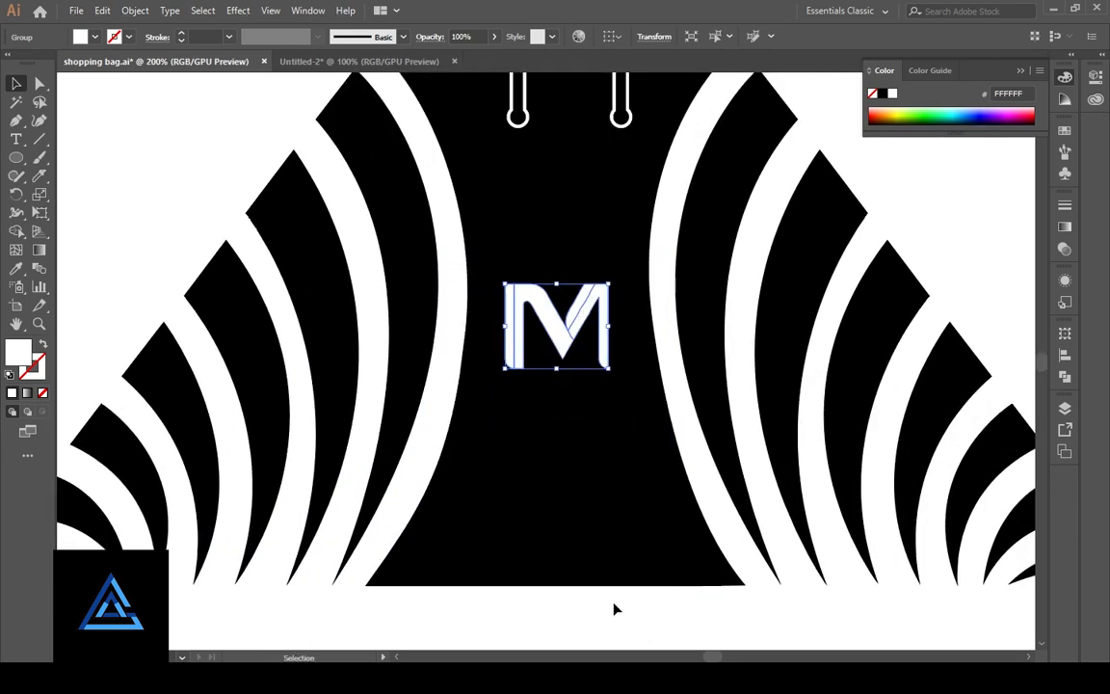
- Remove the corner rounding from the white M on the bag so its legs end square
left_click(620, 609)
key("ctrl+minus")
key("ctrl+minus")
key("ctrl+plus")
key("ctrl+plus")
key("ctrl+plus")
key("ctrl+plus")
key("ctrl+plus")
left_click_drag(641, 464, 589, 506)
left_click(657, 406)
key("a")
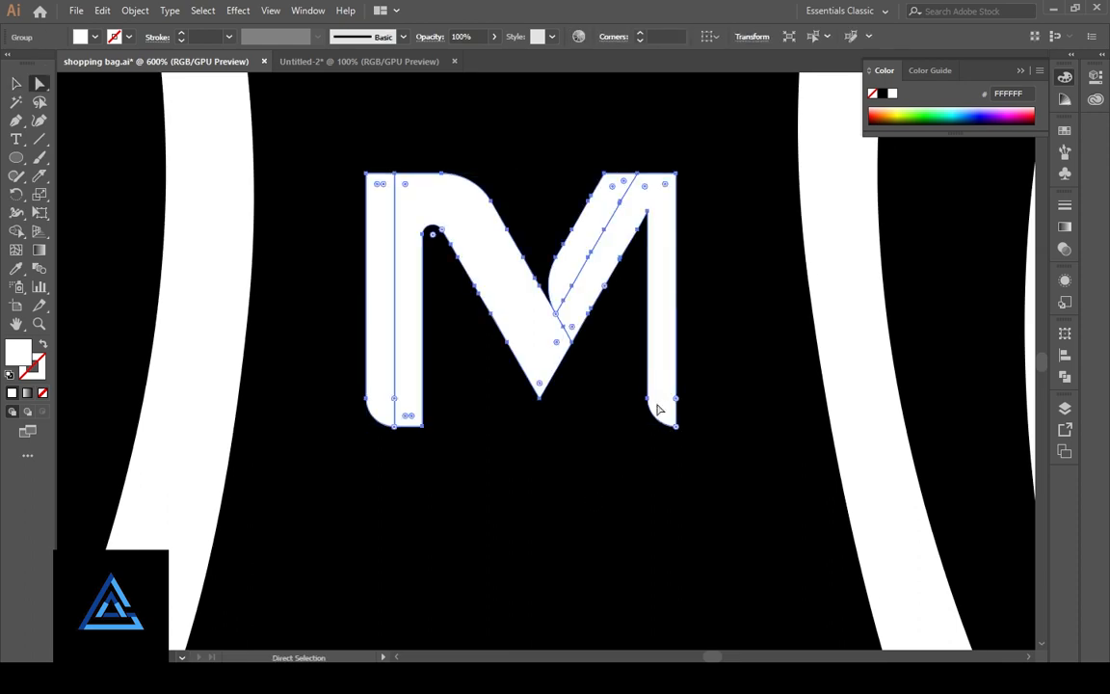
left_click_drag(658, 409, 668, 453)
left_click(691, 469)
key("ctrl+minus")
key("ctrl+minus")
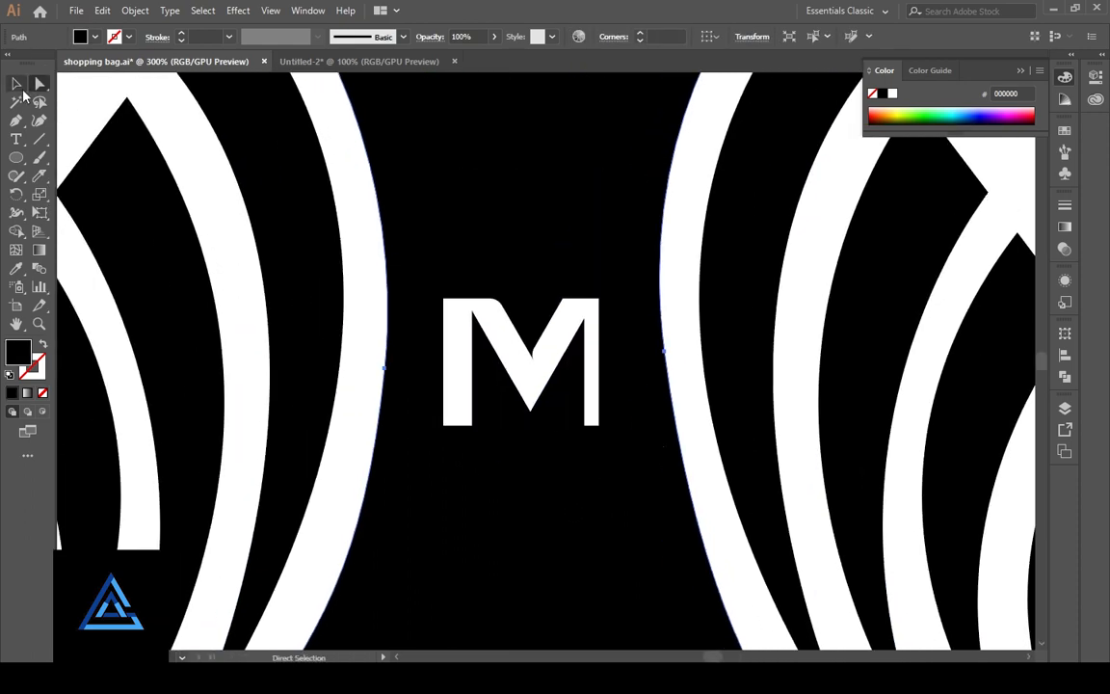
- Move the M group slightly higher on the bag's black front and nudge it sideways toward the centre
left_click(16, 84)
left_click(527, 385)
left_click_drag(527, 385, 534, 362)
key("Left")
key("Left")
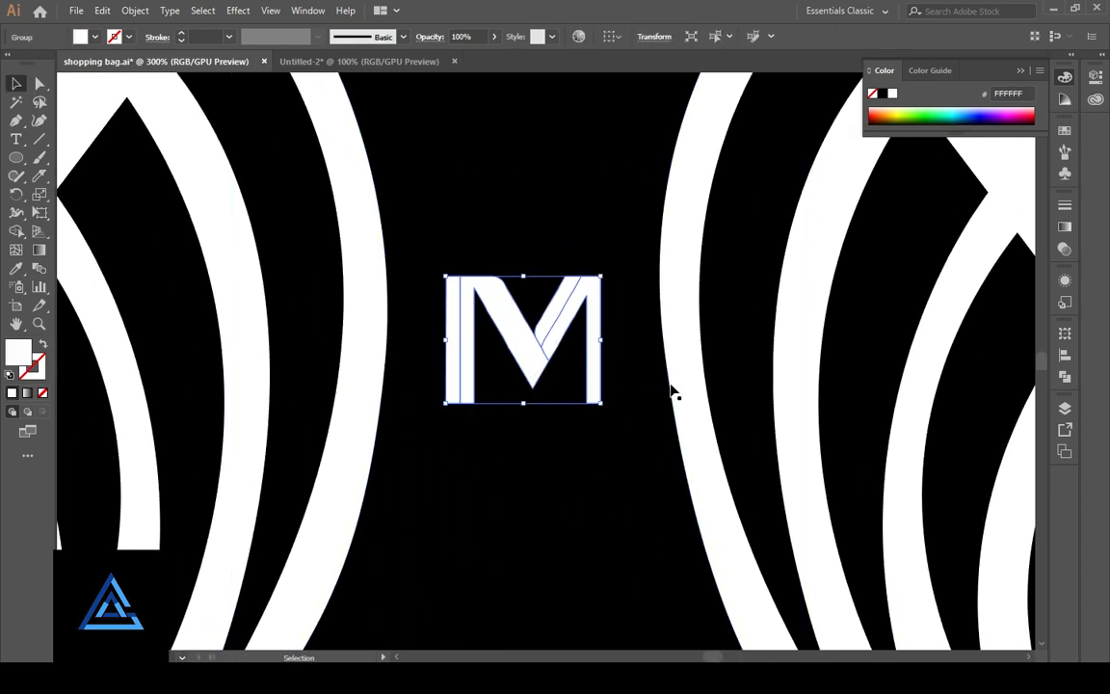
left_click(682, 387)
key("ctrl+minus")
key("ctrl+minus")
key("ctrl+minus")
left_click(587, 540)
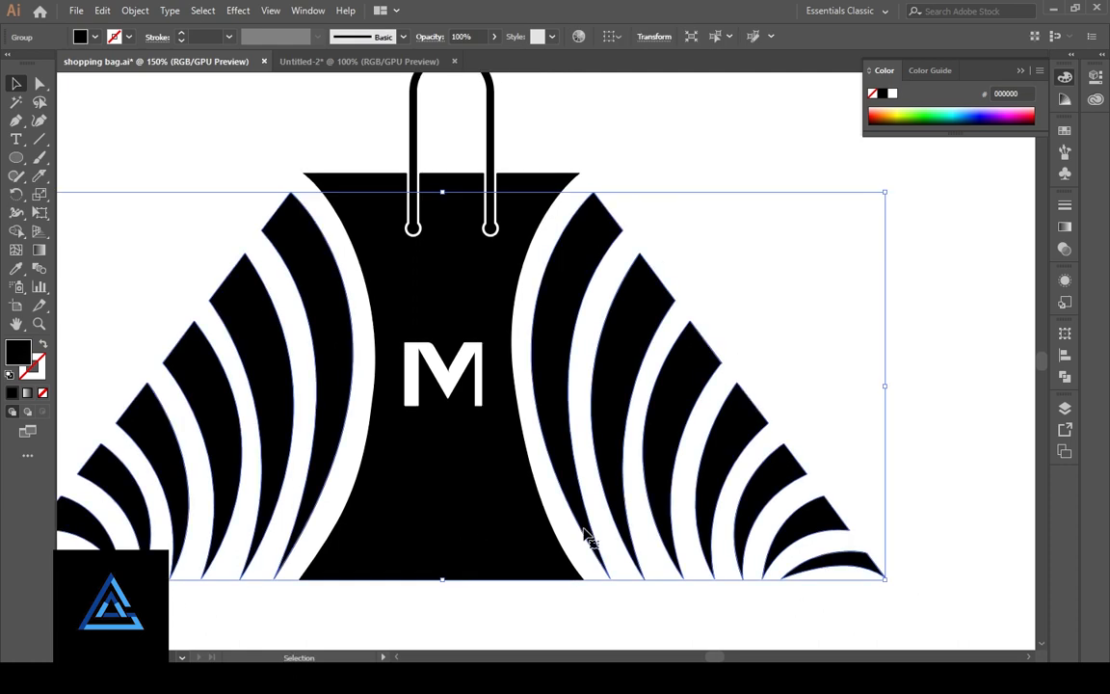
key("ctrl+minus")
- Stretch the M group taller and place it lower on the bag's black front
left_click(554, 369)
key("ctrl+plus")
key("ctrl+plus")
key("ctrl+plus")
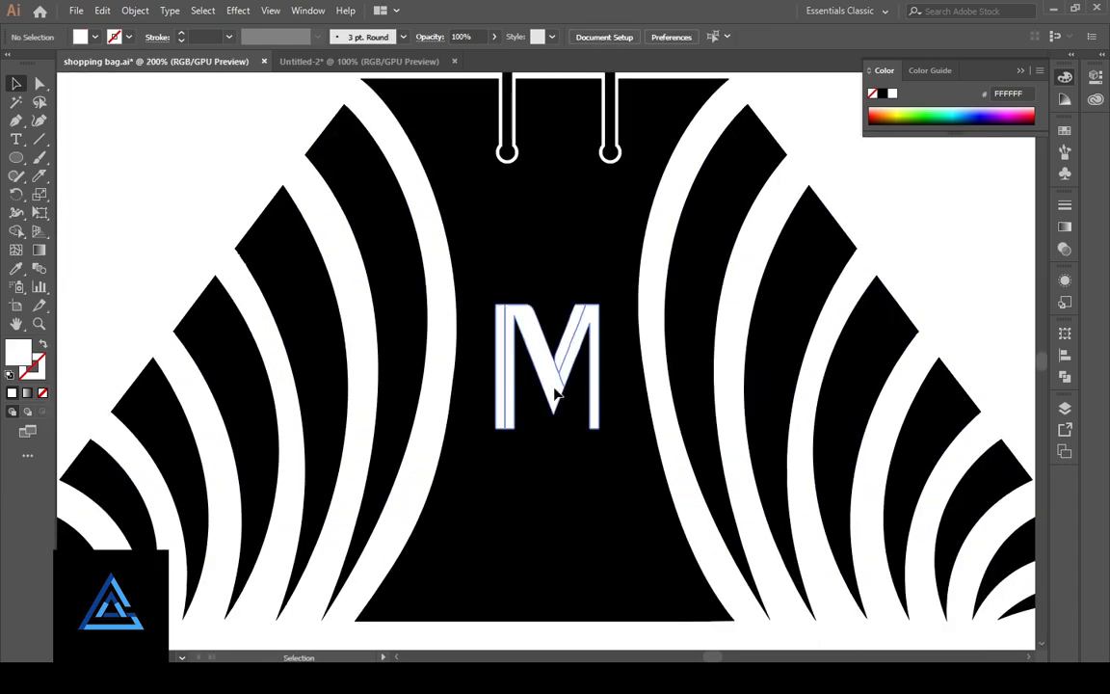
left_click_drag(557, 389, 555, 438)
left_click(200, 155)
key("ctrl+minus")
key("ctrl+minus")
left_click_drag(602, 513, 582, 508)
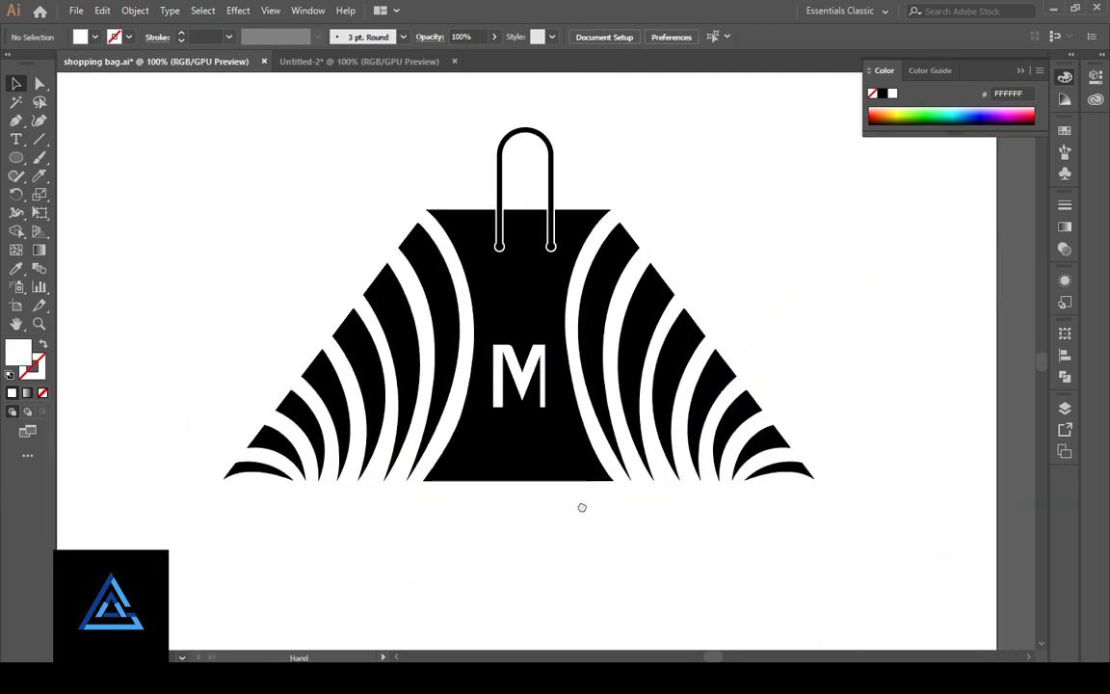
- Round the M's inner corner where the left leg meets the left diagonal
key("ctrl+plus")
key("ctrl+plus")
key("ctrl+plus")
key("ctrl+plus")
key("ctrl+plus")
left_click_drag(460, 503, 546, 382)
key("a")
left_click(367, 180)
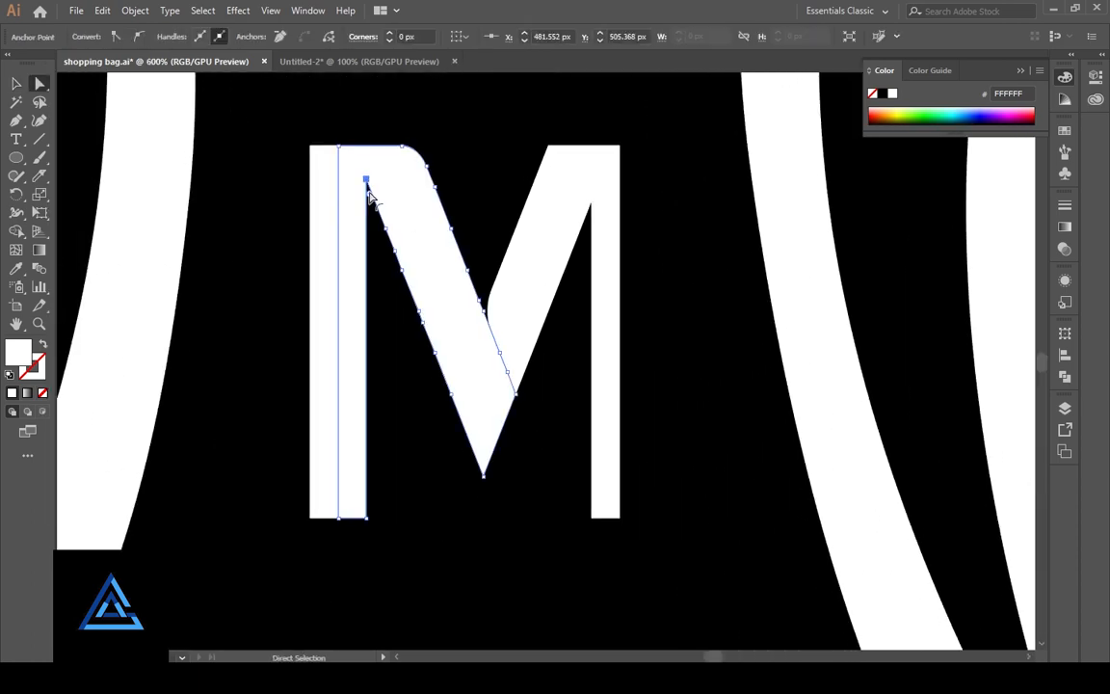
left_click_drag(371, 196, 379, 236)
left_click(507, 140)
key("ctrl+minus")
key("ctrl+minus")
key("ctrl+minus")
key("ctrl+minus")
key("ctrl+minus")
left_click_drag(528, 390, 488, 331)
left_click(557, 511)
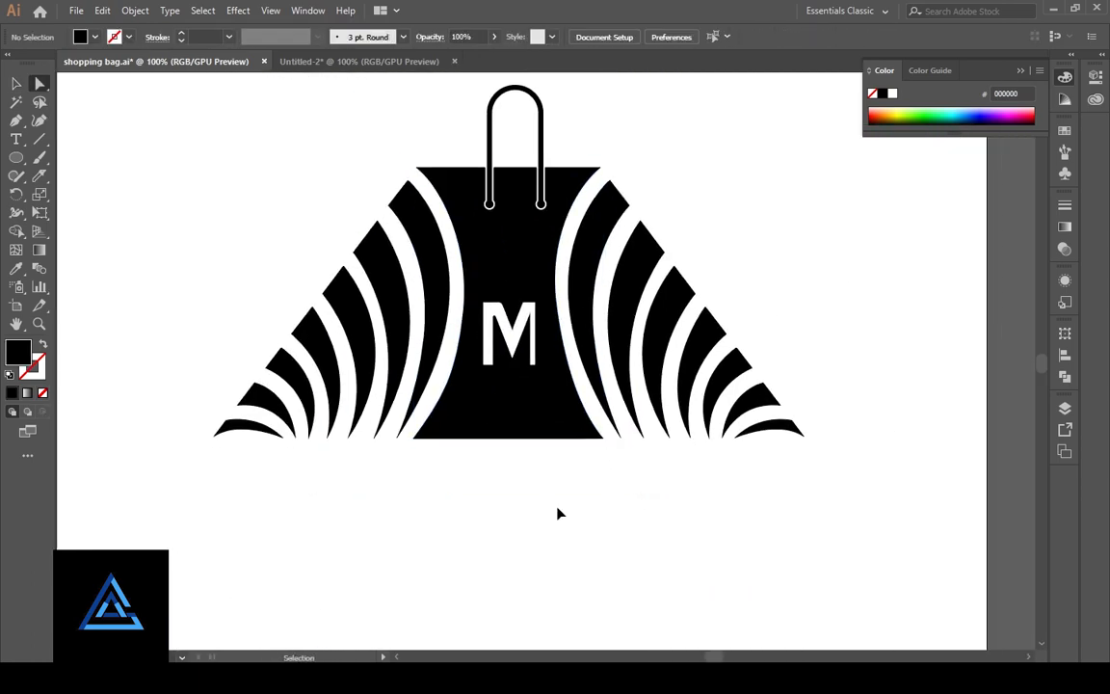
- Select all the bag artwork and group it
key("ctrl+minus")
left_click(17, 84)
key("ctrl+a")
key("ctrl+g")
left_click(636, 470)
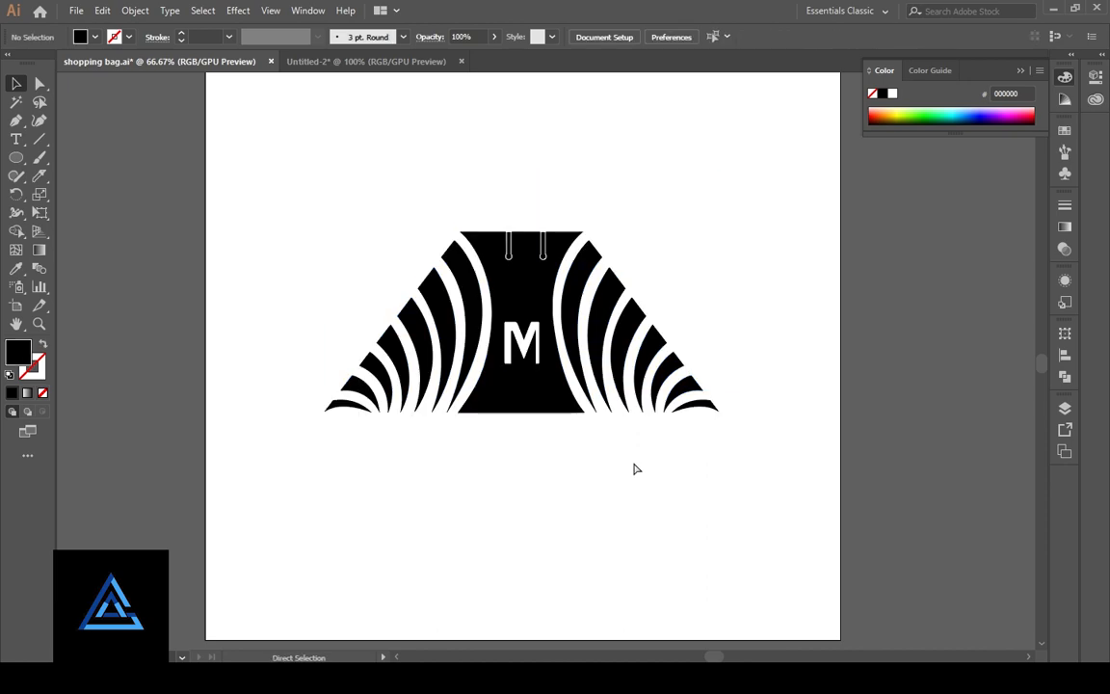
key("ctrl+plus")
key("ctrl+plus")
key("ctrl+plus")
key("ctrl+minus")
key("ctrl+minus")
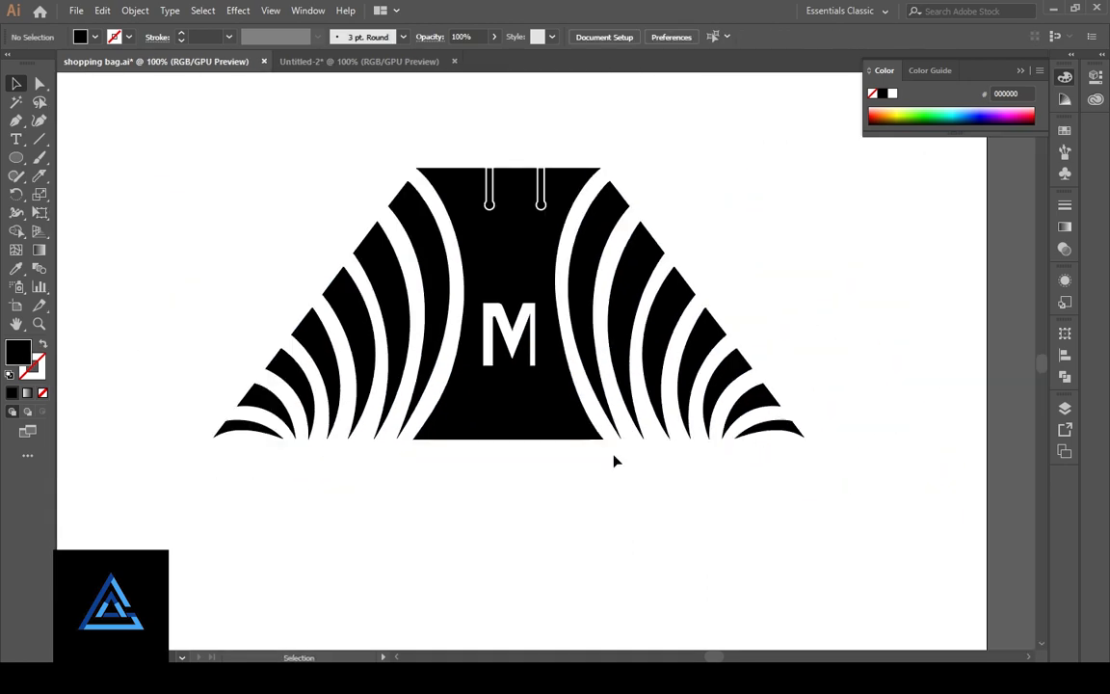
key("ctrl+minus")
left_click(546, 222)
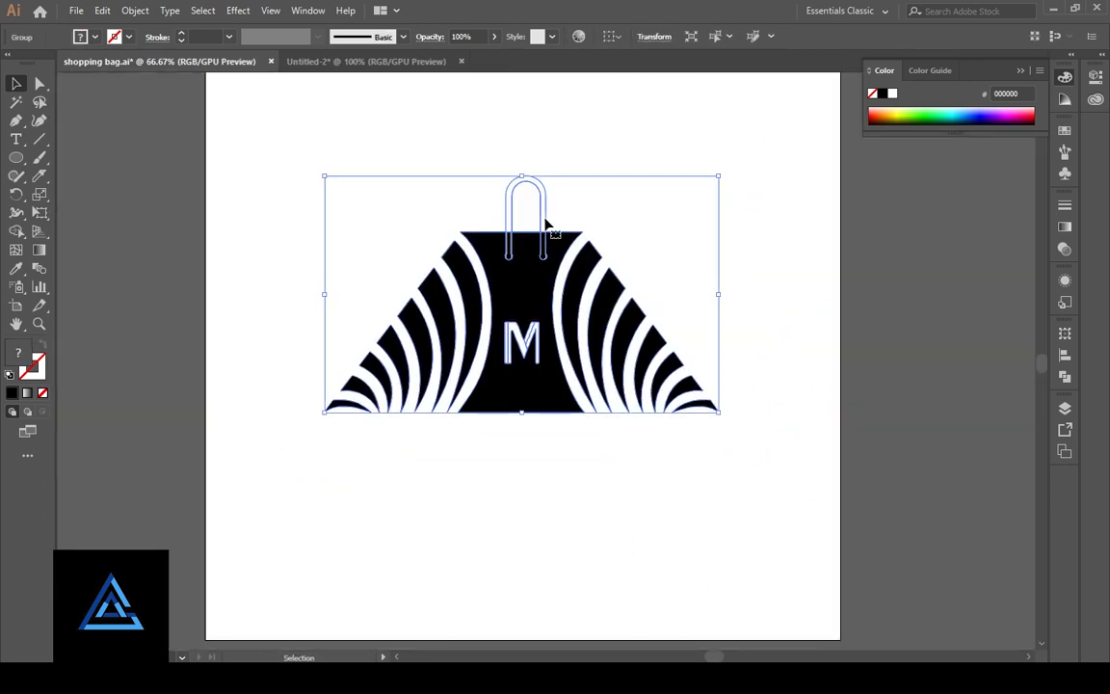
- Delete the white path that covers the bag's black handle
key("ctrl+plus")
key("ctrl+plus")
key("ctrl+plus")
key("ctrl+plus")
left_click(656, 188)
scroll(799, 132, "up", 2)
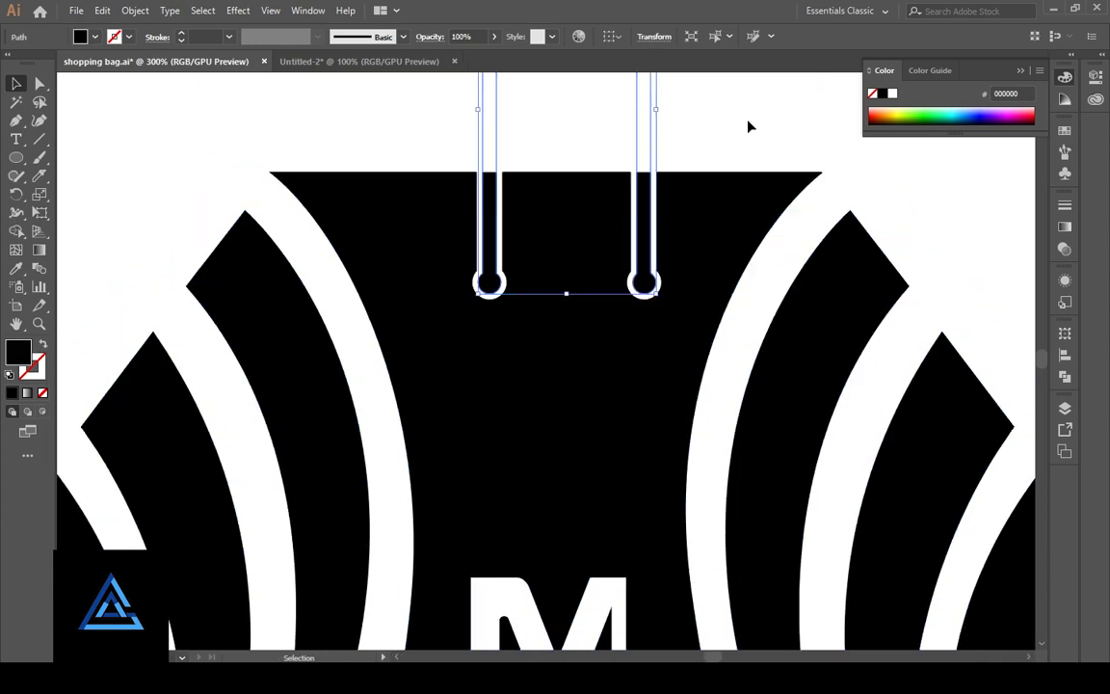
left_click(749, 122)
left_click(657, 162)
left_click(743, 140)
key("a")
left_click(657, 160)
key("Delete")
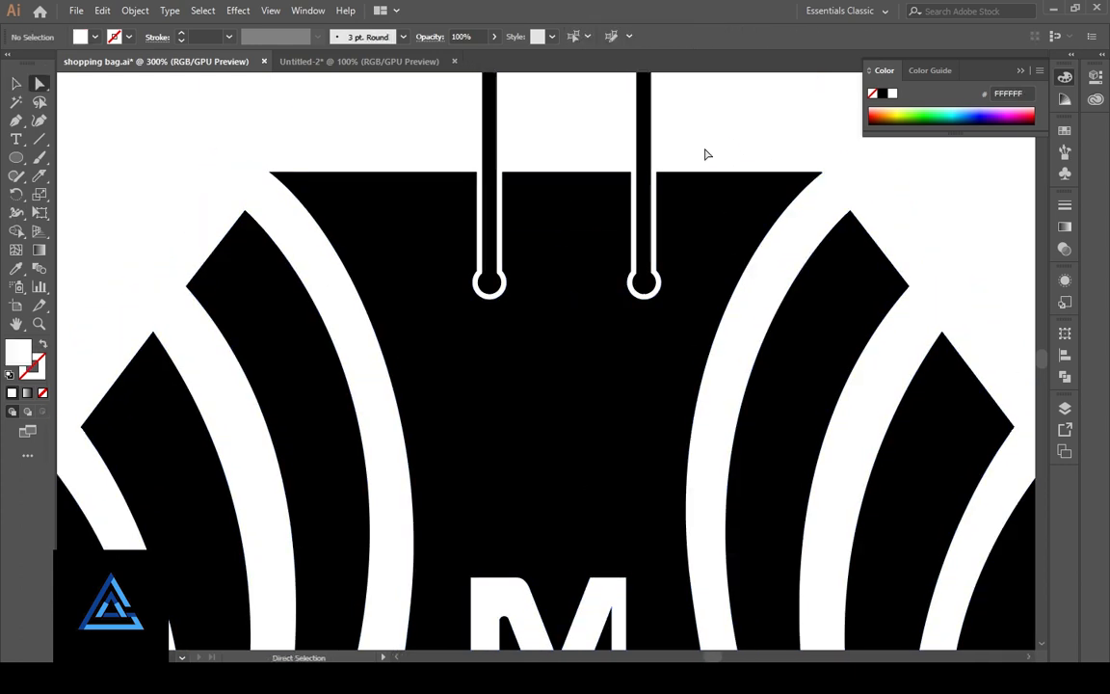
- Reduce the height of the bag, its striped sides and the M together by raising the bottom edge
key("ctrl+minus")
key("ctrl+minus")
key("ctrl+minus")
left_click_drag(731, 362, 681, 282)
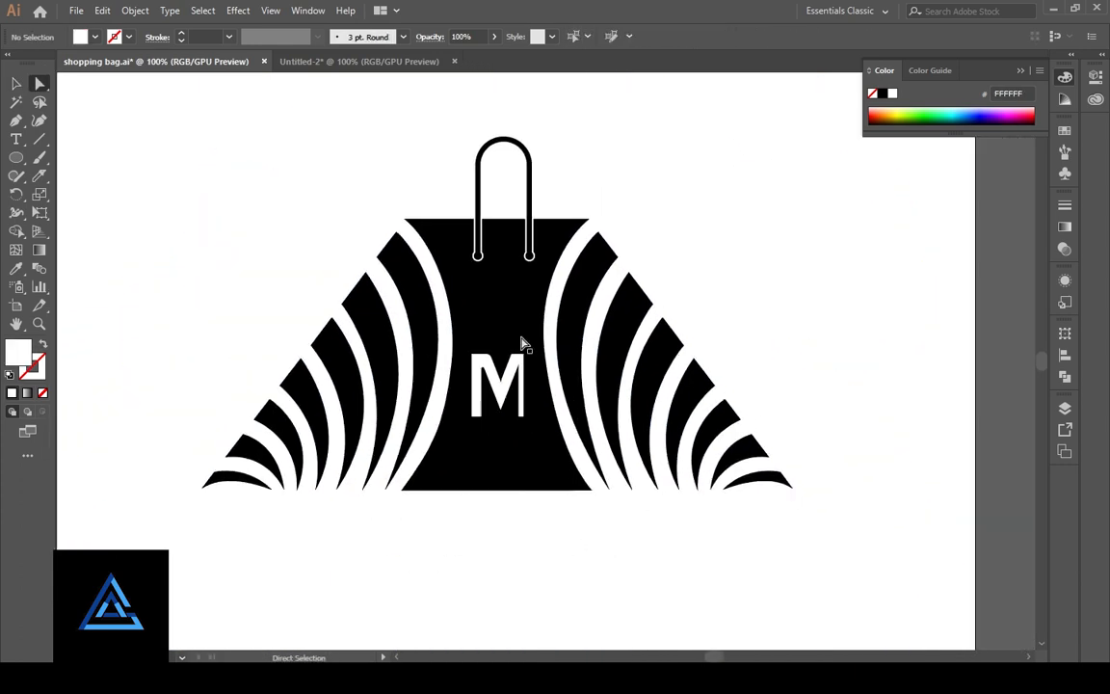
left_click(490, 463)
left_click_drag(497, 487, 498, 458)
left_click(568, 541)
- Move the handle up so its round ends fit the white-ringed holes of the shortened bag
left_click(535, 201)
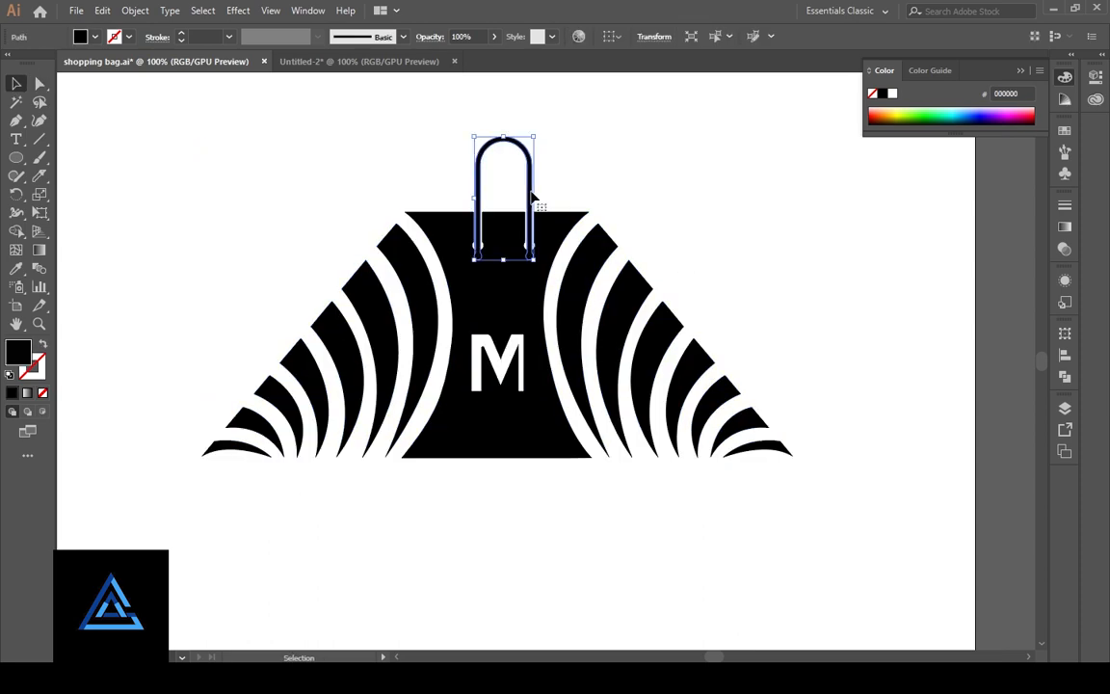
left_click(681, 205)
key("ctrl+plus")
key("ctrl+plus")
key("ctrl+plus")
left_click_drag(363, 326, 424, 515)
left_click(585, 224)
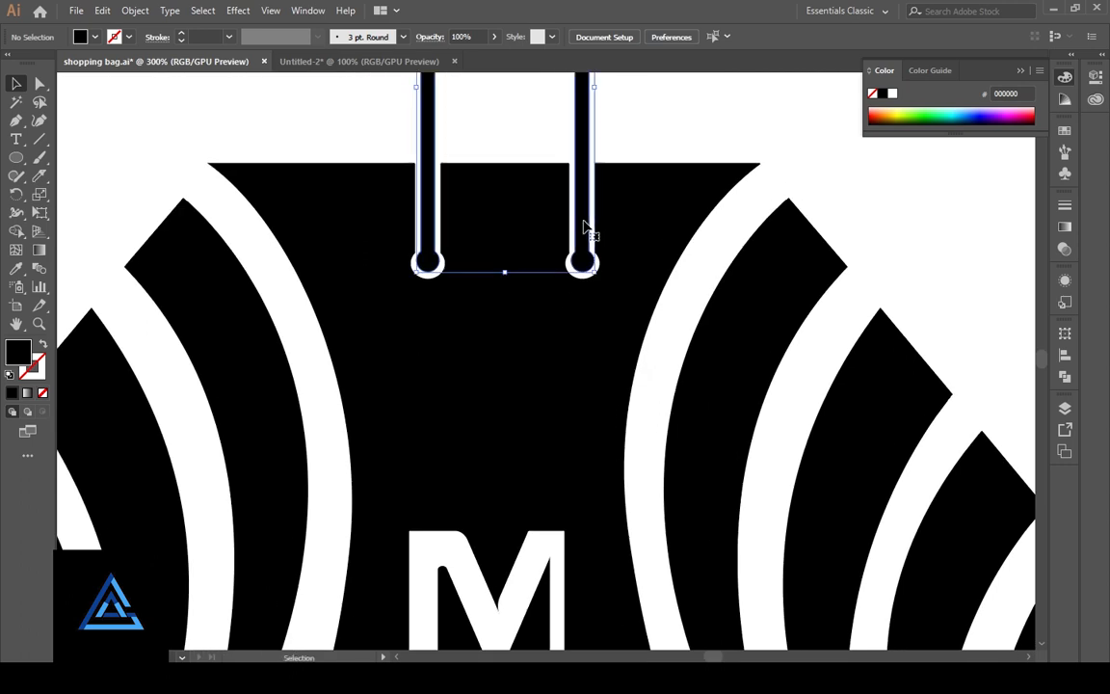
left_click_drag(585, 223, 581, 224)
left_click(659, 155)
double_click(582, 199)
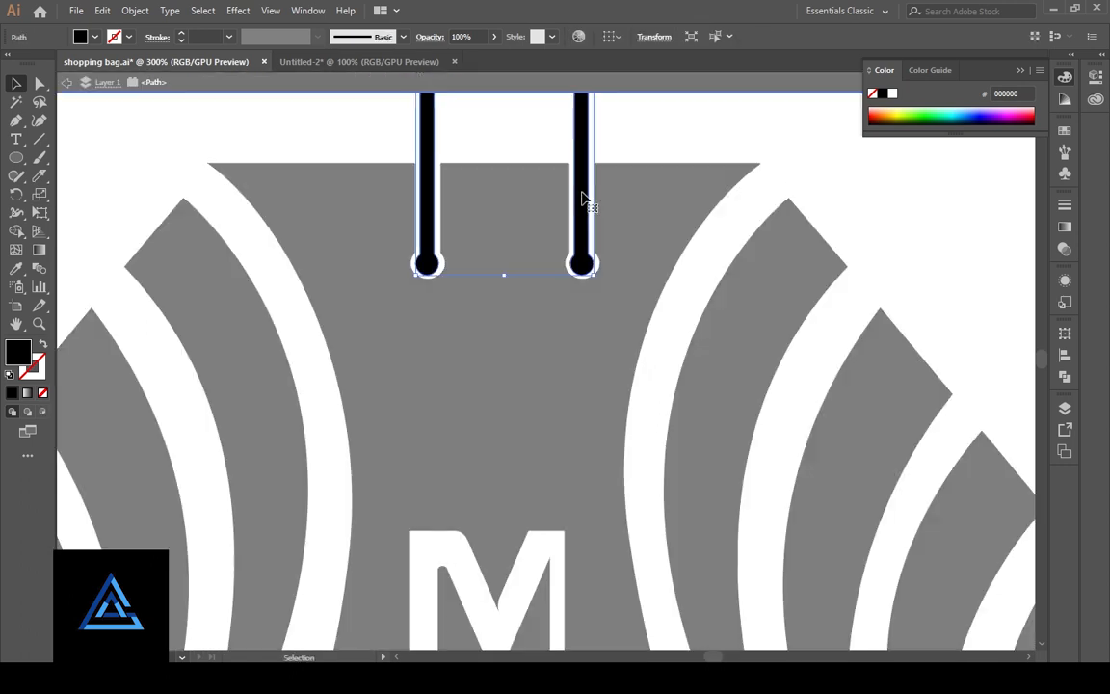
left_click(674, 198)
double_click(676, 168)
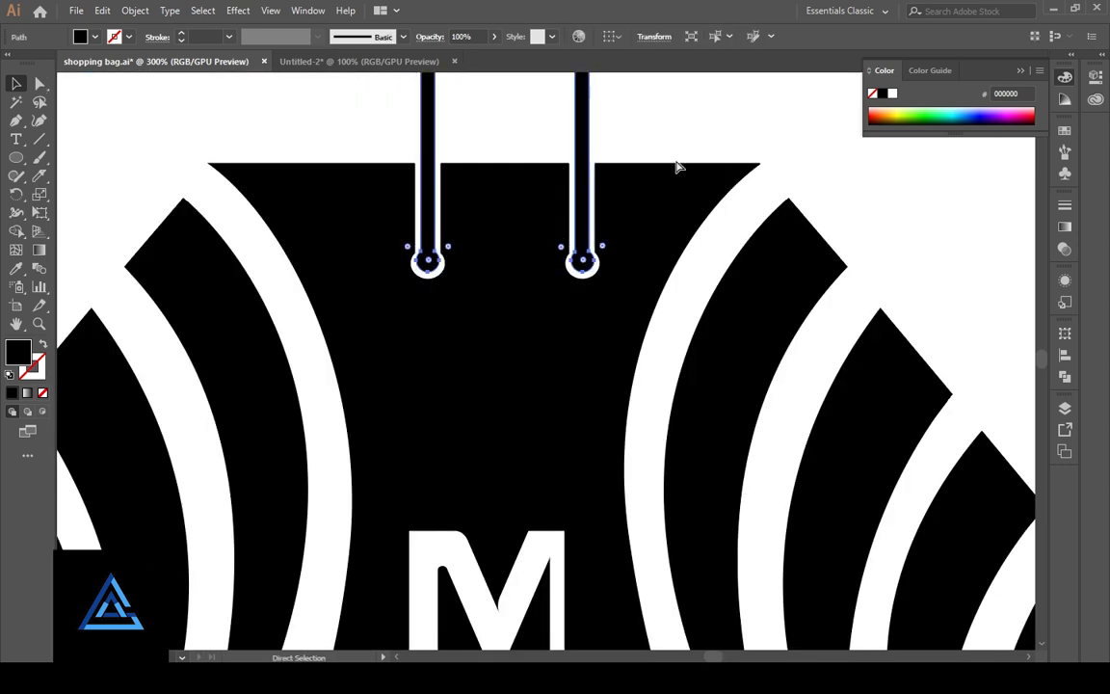
scroll(644, 170, "down", 4)
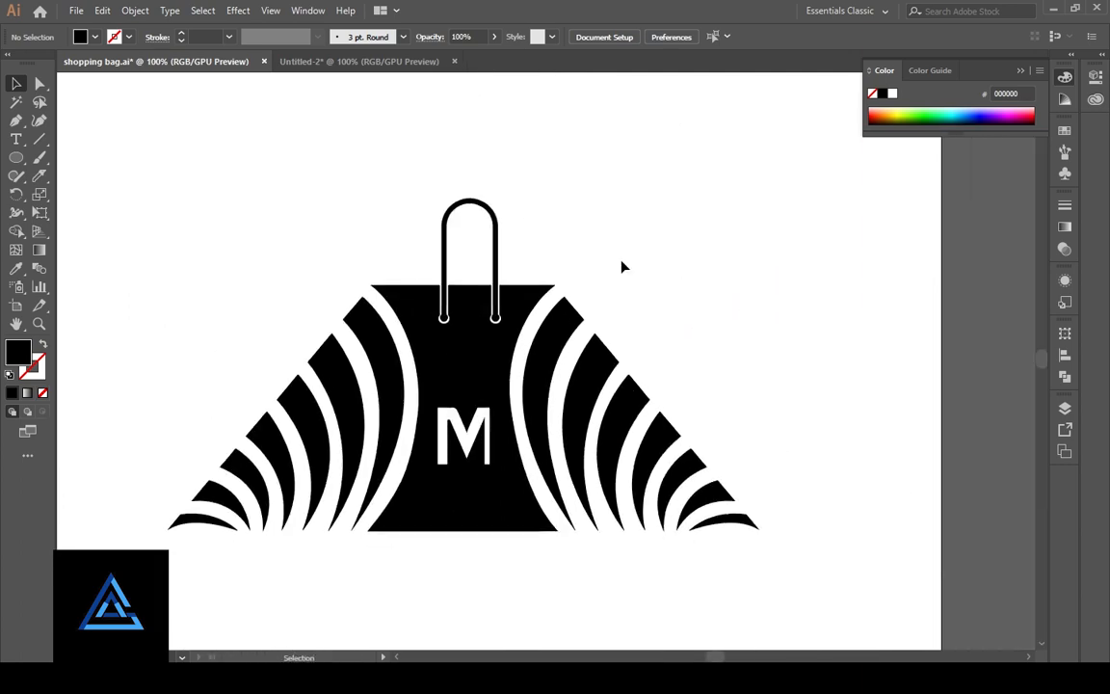
- Fine-tune the handle's vertical position so its round ends sit inside the white rings
scroll(621, 265, "up", 6)
left_click(595, 277)
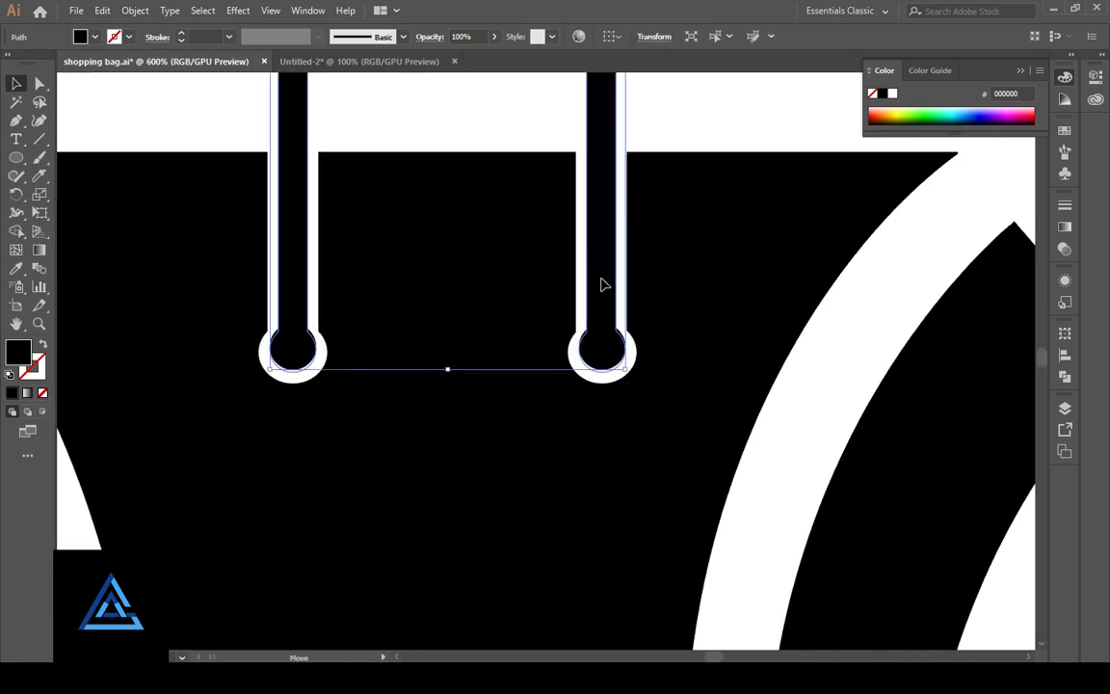
left_click_drag(601, 275, 602, 278)
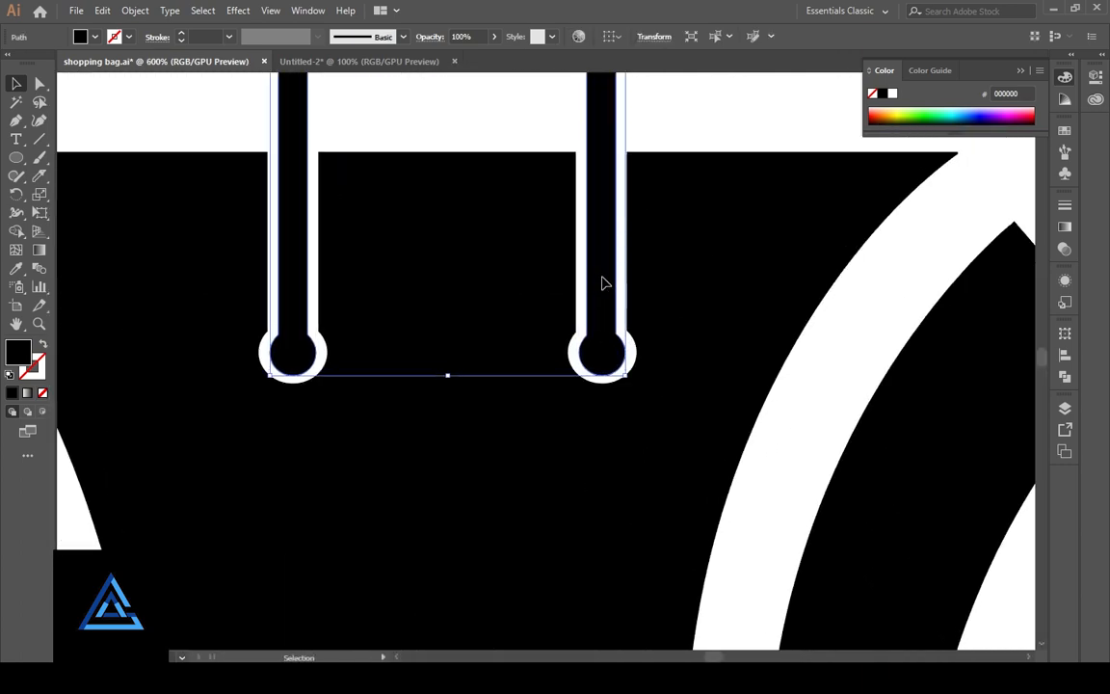
key("Down")
left_click(801, 448)
key("ctrl+minus")
key("ctrl+minus")
key("ctrl+minus")
key("ctrl+minus")
key("ctrl+minus")
key("ctrl+minus")
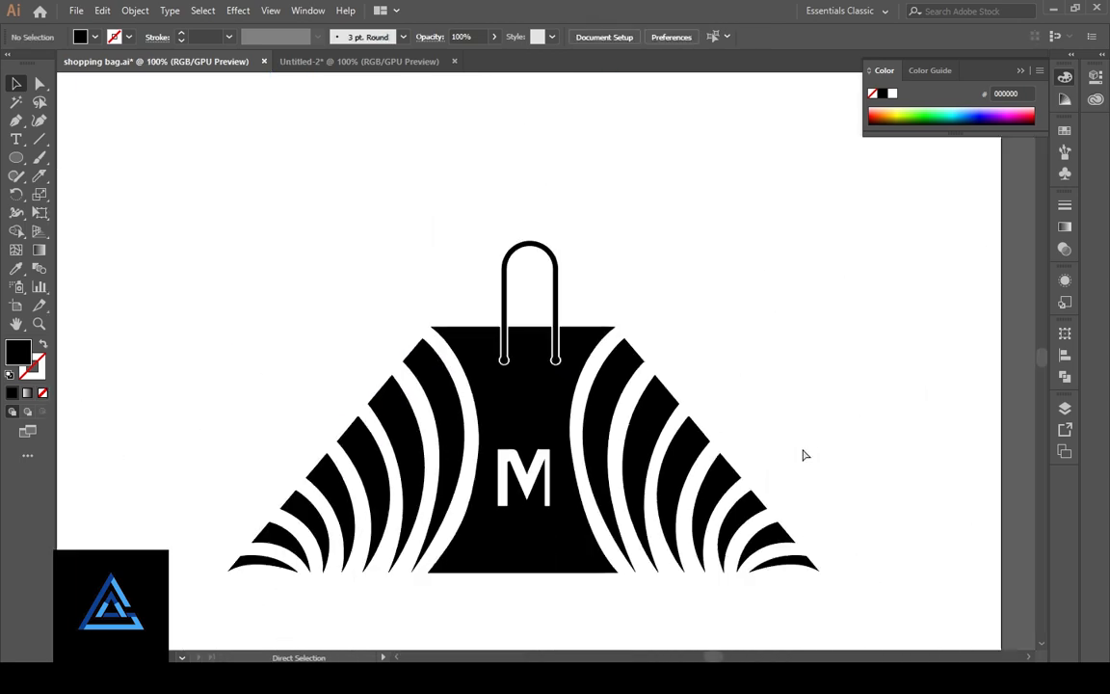
left_click_drag(668, 546, 631, 521)
key("ctrl+plus")
key("ctrl+plus")
key("ctrl+plus")
key("ctrl+plus")
left_click_drag(338, 595, 545, 413)
key("a")
left_click(537, 396)
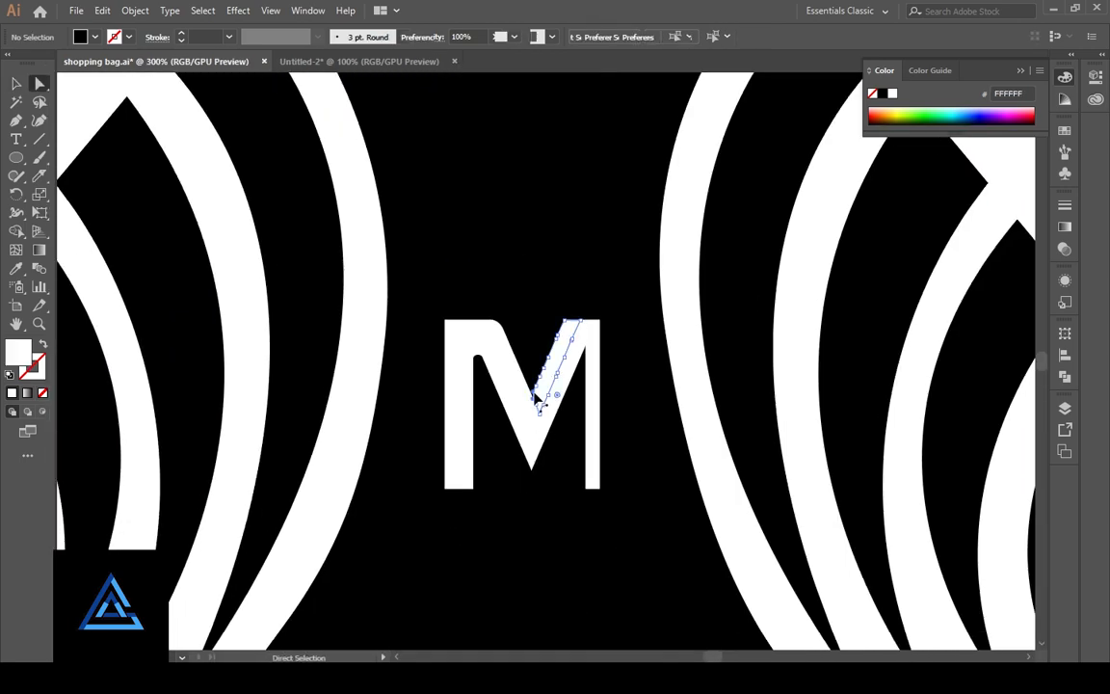
key("ctrl+plus")
key("ctrl+plus")
key("ctrl+plus")
key("ctrl+plus")
key("ctrl+plus")
key("ctrl+plus")
key("ctrl+z")
key("ctrl+minus")
key("ctrl+minus")
key("ctrl+minus")
key("ctrl+minus")
key("ctrl+minus")
key("ctrl+minus")
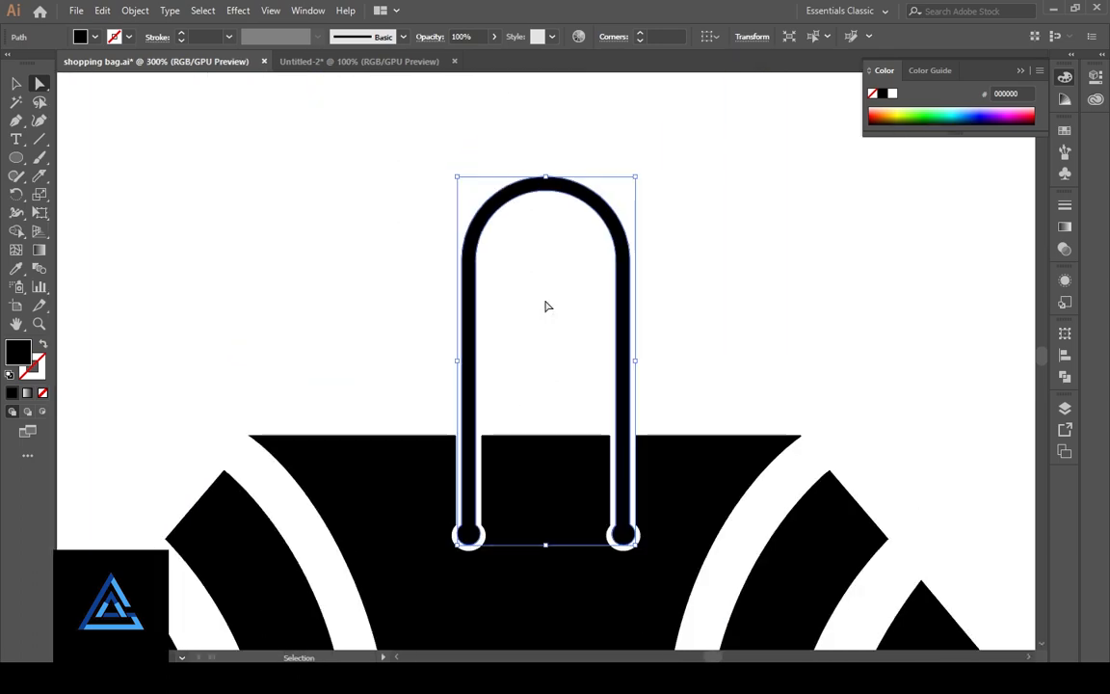
- Remove the extra anchor points beside the right diagonal's inner notch and round that corner with a radius of about 16.5 px
left_click(648, 432)
scroll(633, 427, "down", 3)
scroll(631, 432, "down", 3)
left_click(499, 306)
key("ctrl+plus")
key("ctrl+plus")
key("ctrl+plus")
key("ctrl+plus")
key("ctrl+plus")
key("ctrl+plus")
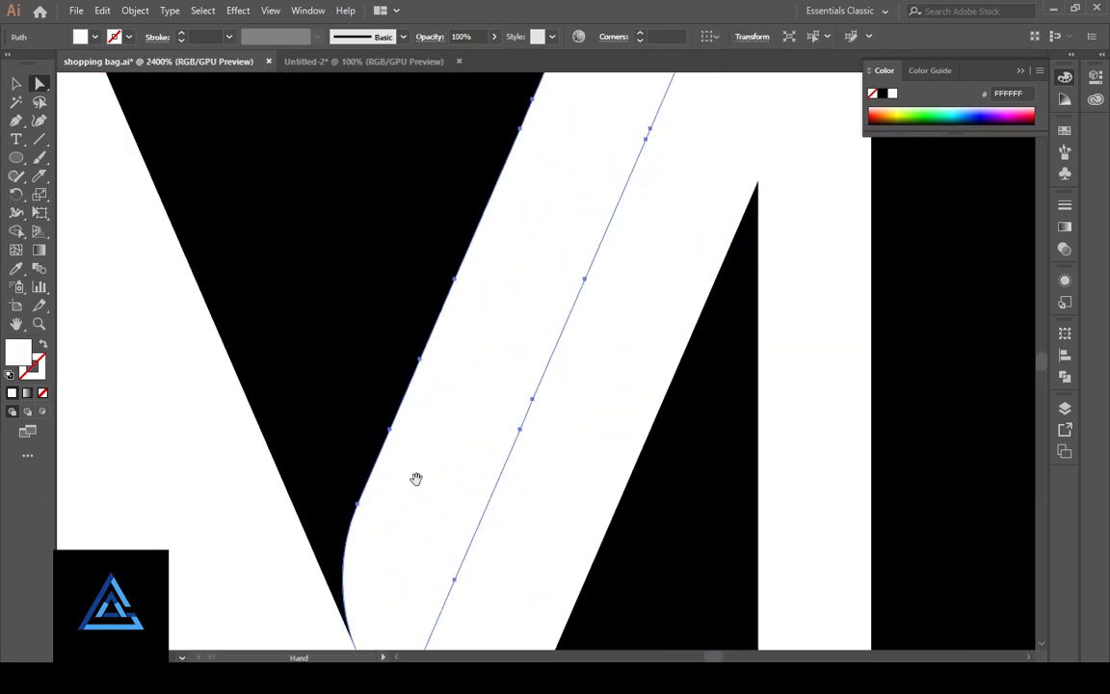
left_click(564, 159)
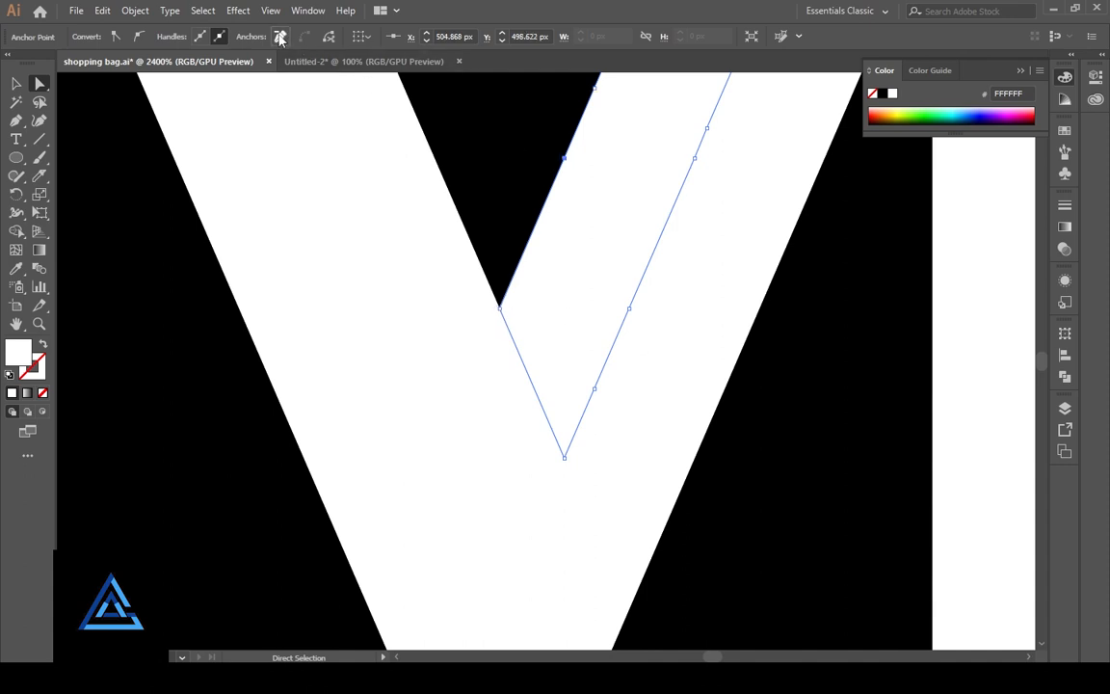
left_click_drag(515, 309, 806, 451)
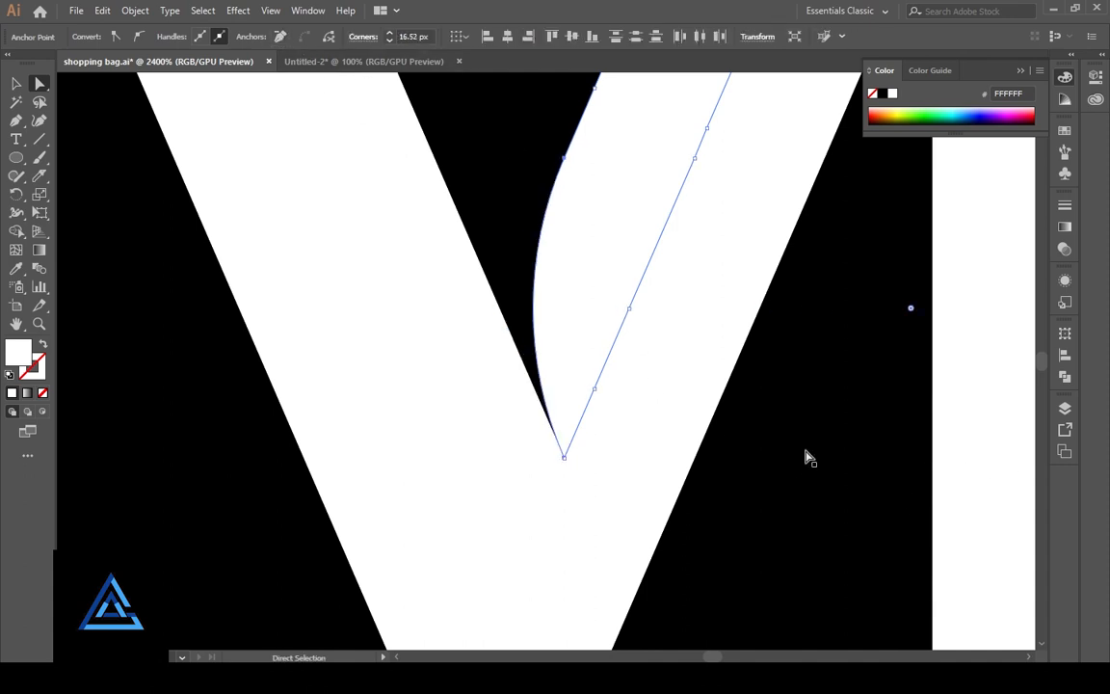
- Examine the M's reshaped notch at the size of the whole bag logo
left_click(805, 451)
key("ctrl+minus")
key("ctrl+minus")
key("ctrl+minus")
key("ctrl+minus")
scroll(801, 409, "down", 3)
key("ctrl+minus")
key("ctrl+minus")
key("ctrl+minus")
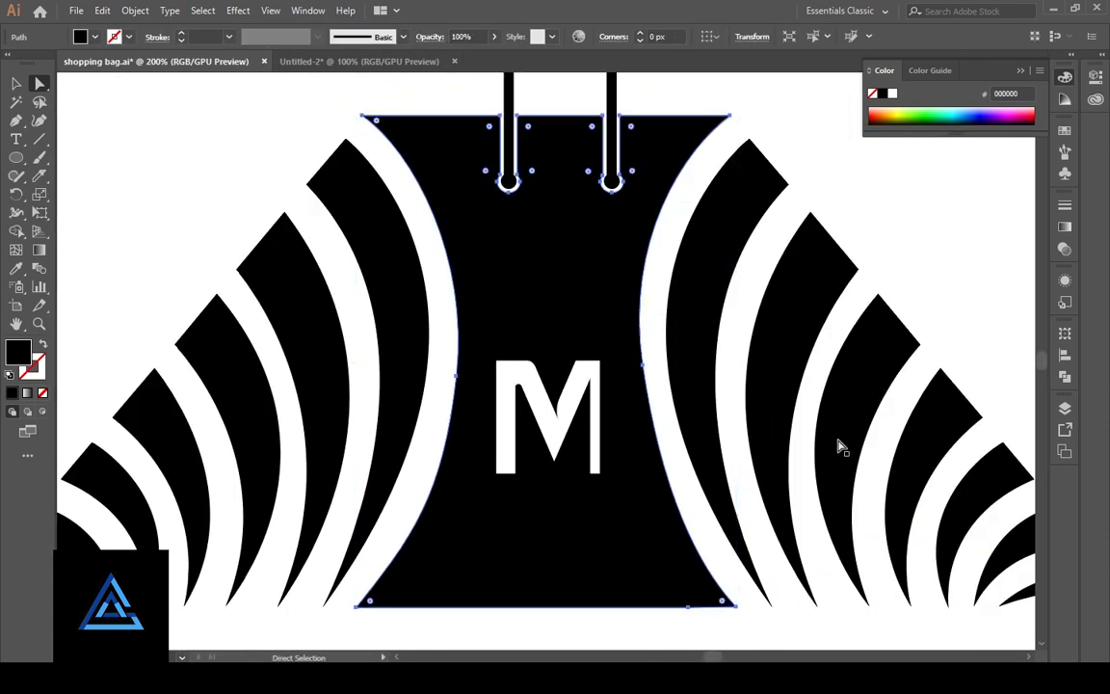
key("ctrl+minus")
left_click(604, 611)
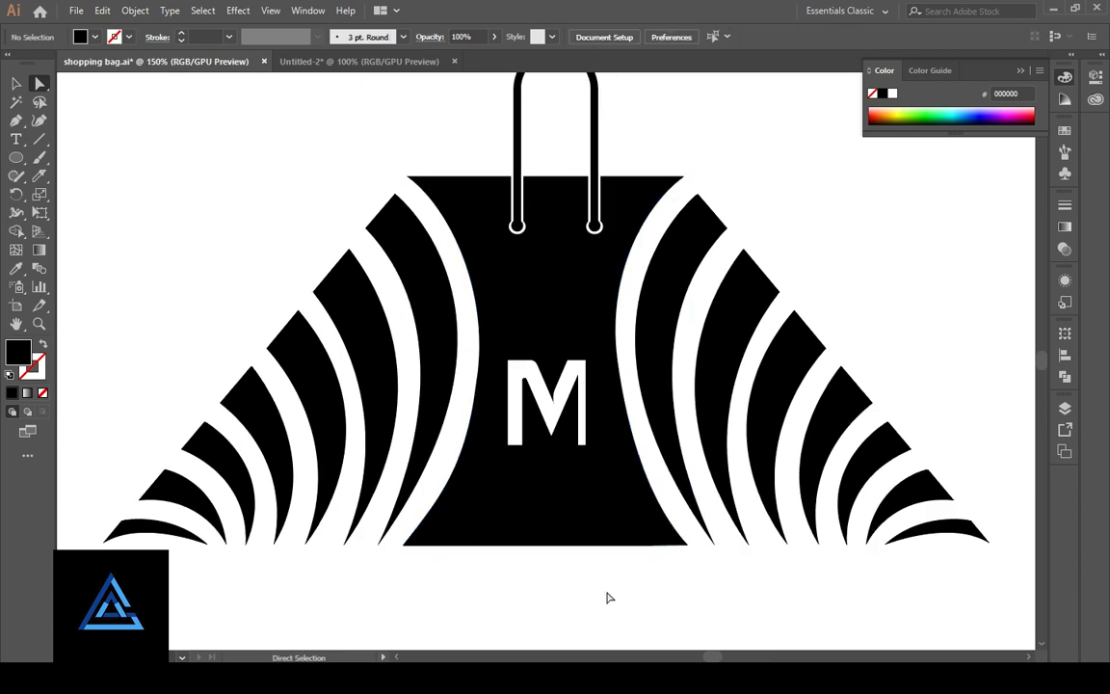
- Examine the handle's round ends inside their white rings, and the whole bag logo on the artboard
key("ctrl+plus")
key("ctrl+plus")
key("ctrl+plus")
key("ctrl+plus")
left_click_drag(590, 278, 612, 421)
left_click(752, 316)
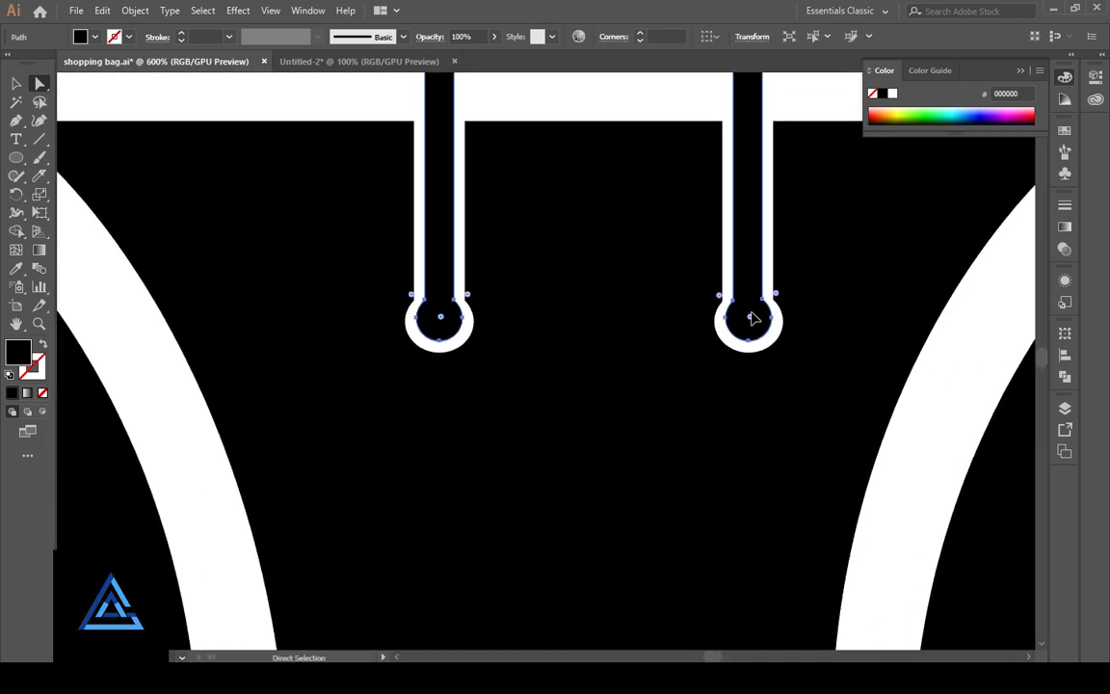
key("ctrl+shift+a")
key("ctrl+minus")
key("ctrl+minus")
key("ctrl+minus")
key("ctrl+minus")
key("ctrl+minus")
key("ctrl+minus")
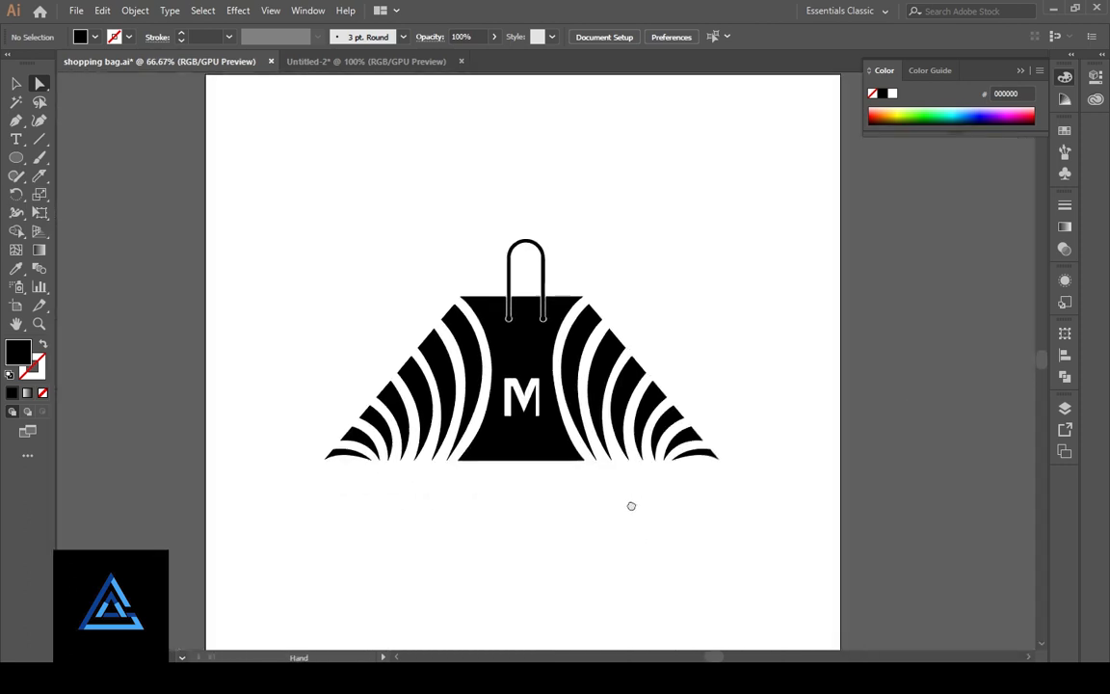
left_click_drag(631, 506, 638, 518)
- Save the changes to the shopping bag document
key("ctrl+a")
key("ctrl+g")
key("Return")
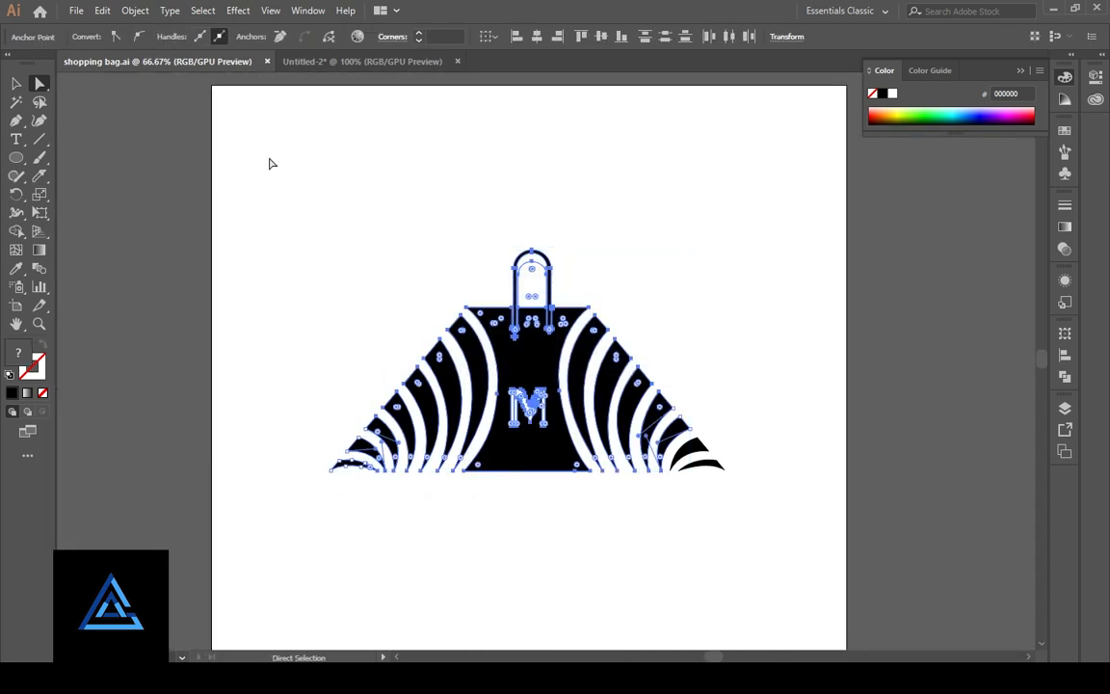
- Ungroup the artwork and delete the stray unfilled arch inside the handle, keeping the bag body and the M
left_click(270, 164)
key("v")
left_click_drag(333, 248, 691, 535)
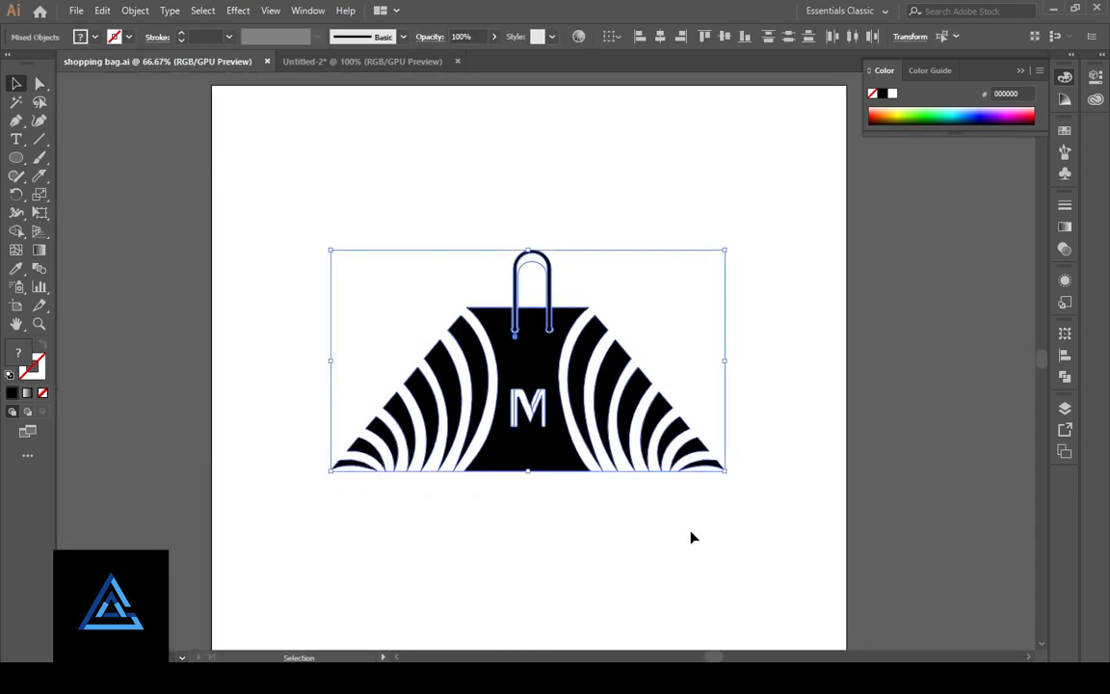
right_click(532, 270)
left_click(570, 392)
left_click(533, 265)
key("Delete")
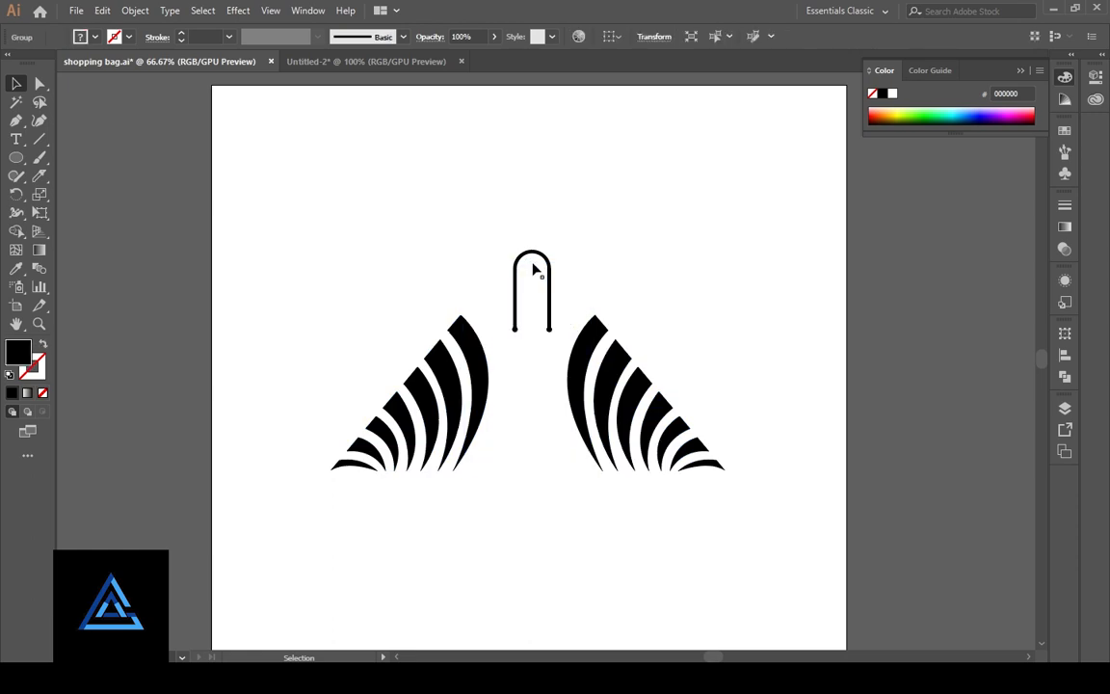
key("ctrl+z")
left_click(537, 264)
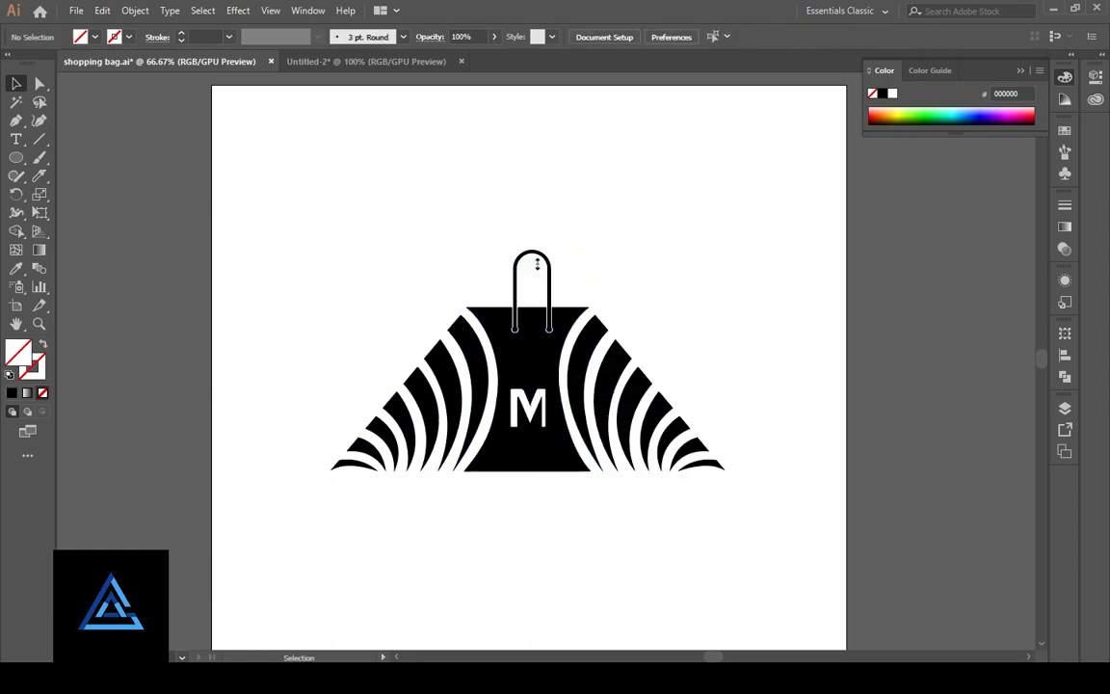
- Send the black bag body to the back and delete the small white circle hidden below the left handle ring
key("ctrl+a")
key("ctrl+equal")
key("ctrl+equal")
key("ctrl+equal")
key("ctrl+equal")
key("ctrl+equal")
left_click(513, 337)
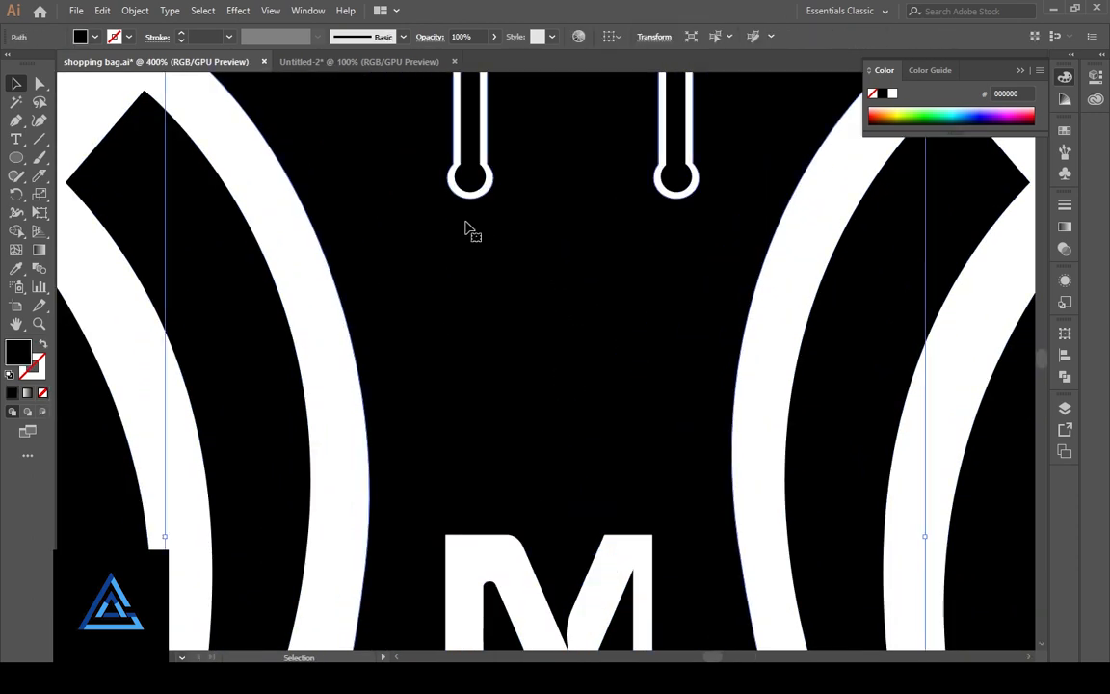
right_click(464, 253)
mouse_move(527, 495)
left_click(722, 543)
left_click(467, 221)
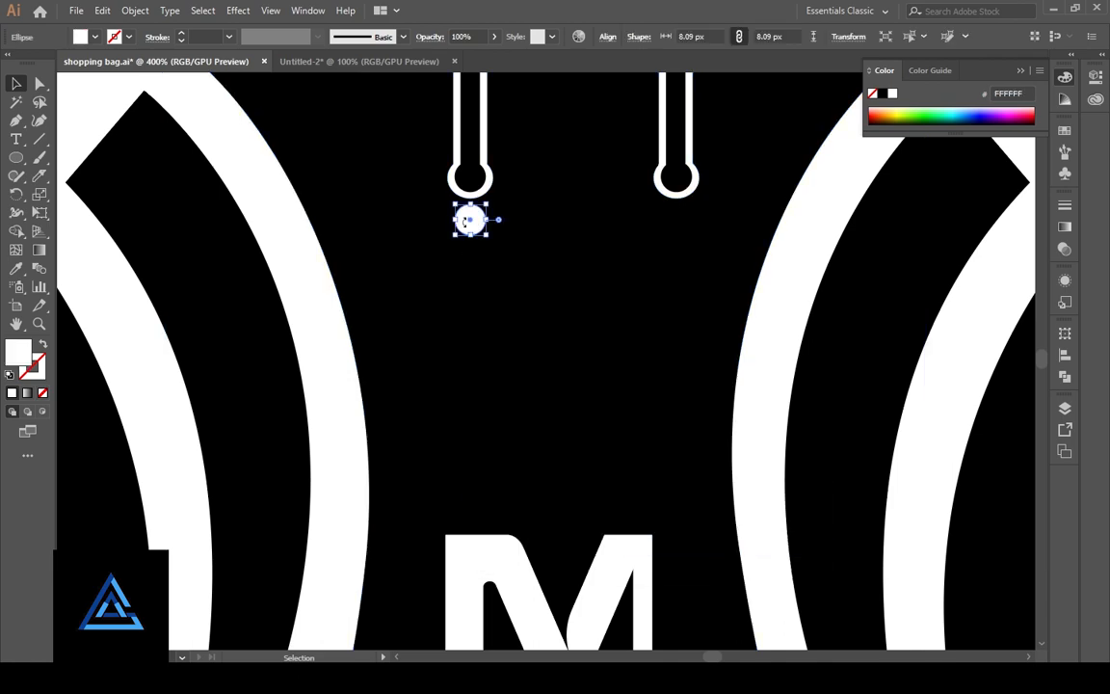
key("Delete")
- Group all parts of the bag logo together
left_click(622, 200)
key("ctrl+1")
key("ctrl+a")
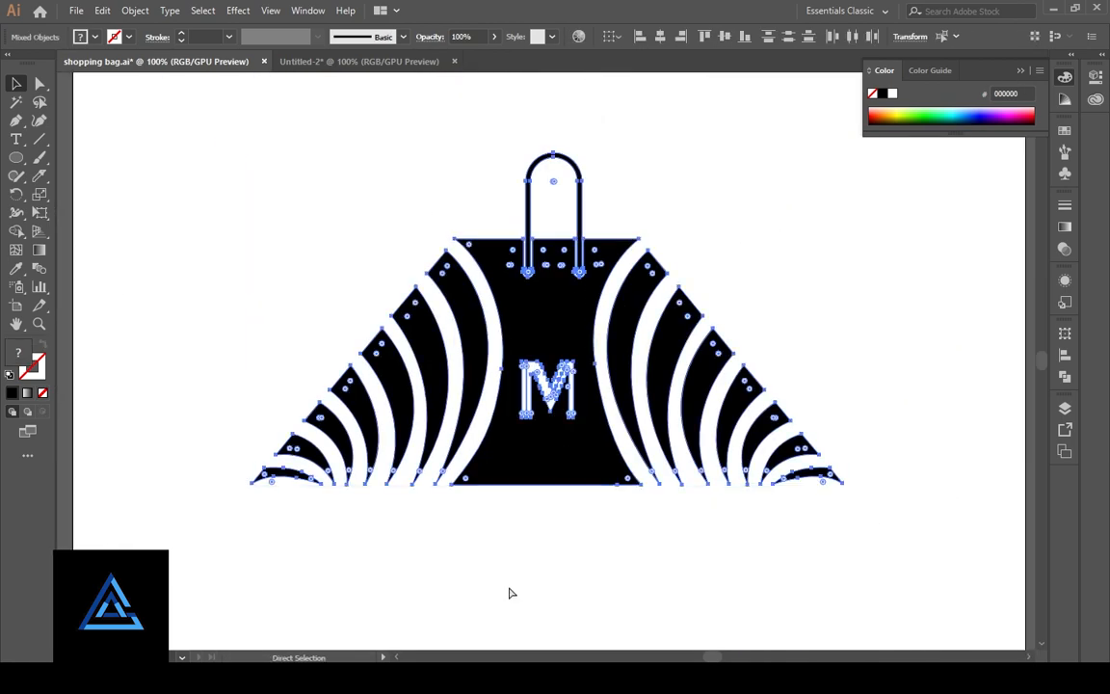
left_click(511, 591)
- Create a 1000 × 1000 px rectangle as the logo's background
key("ctrl+minus")
key("ctrl+minus")
left_click_drag(15, 157, 86, 156)
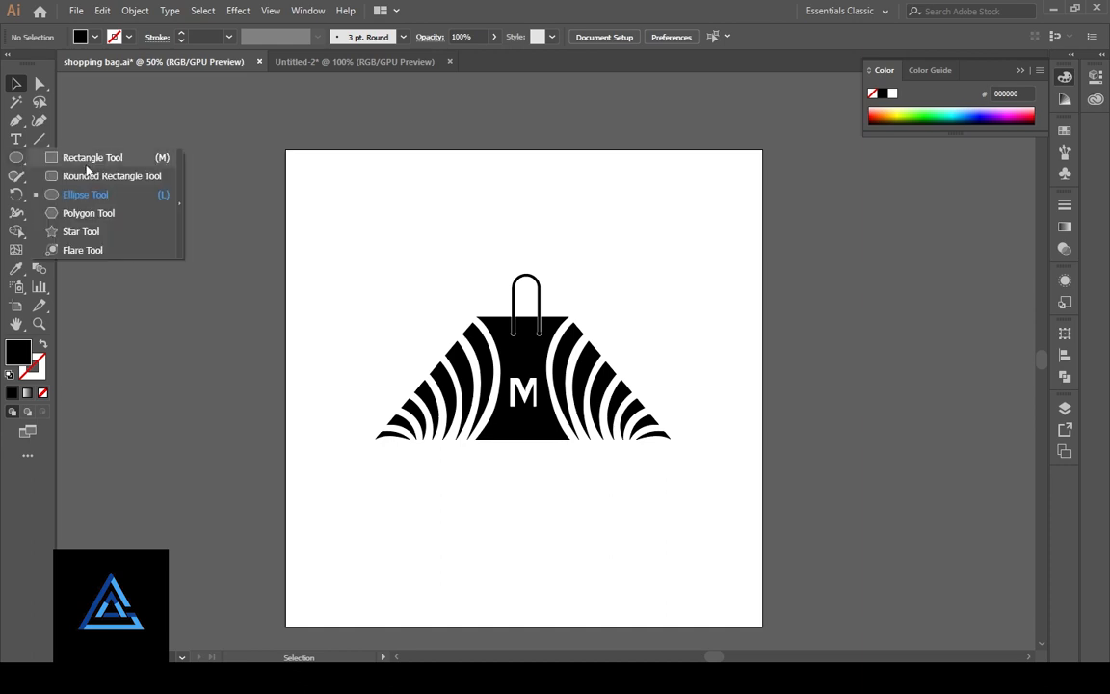
left_click(373, 292)
key("Tab")
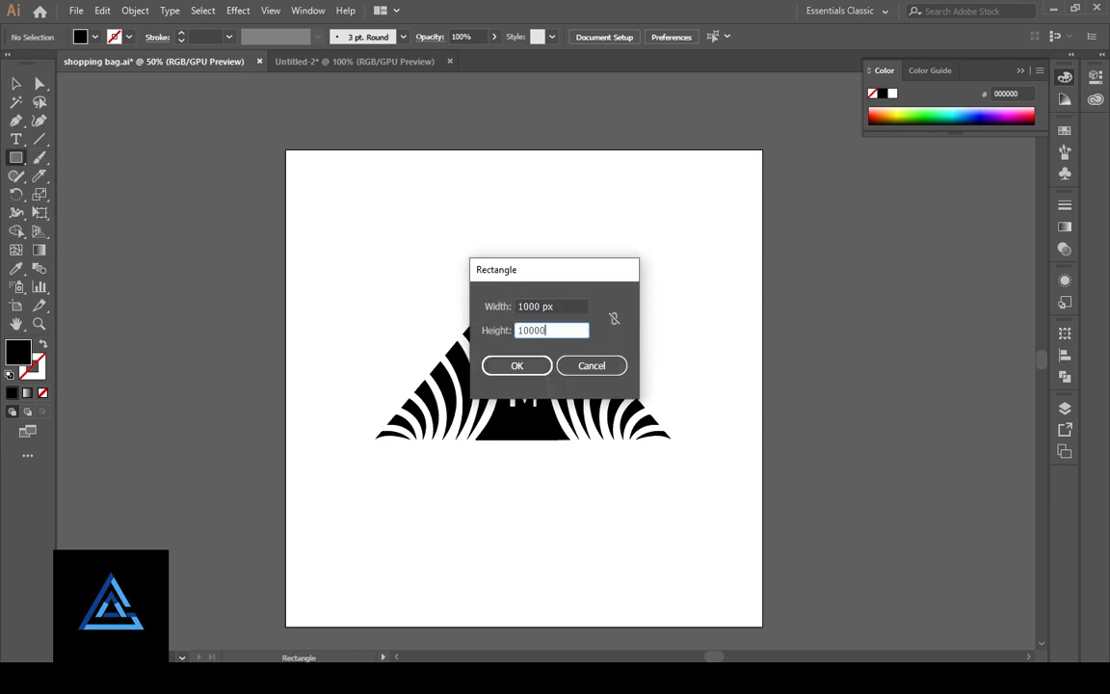
key("Return")
key("v")
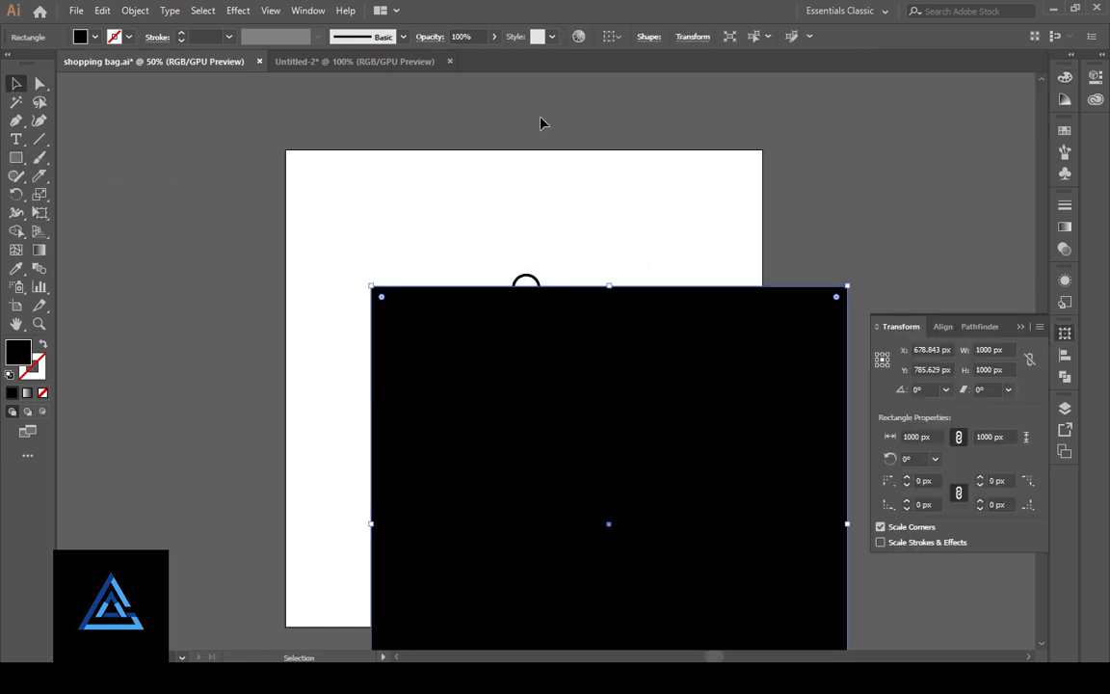
- Align the square to the artboard, centered both horizontally and vertically
left_click(1065, 355)
left_click(1028, 460)
left_click(1005, 521)
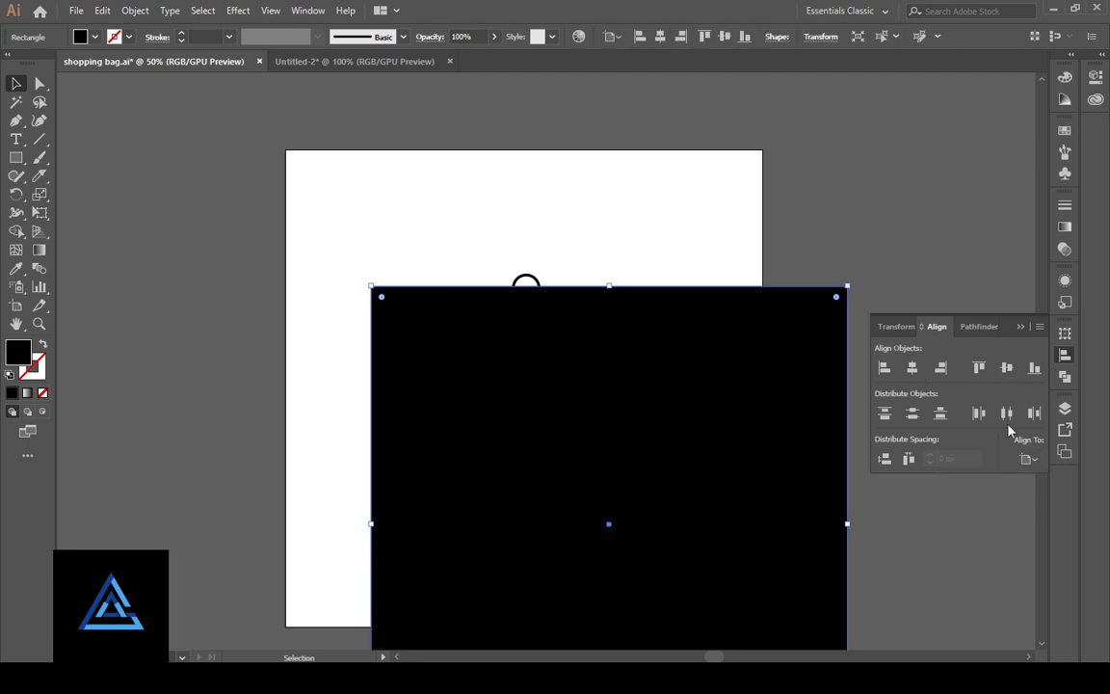
left_click(912, 368)
left_click(1007, 368)
left_click(1021, 327)
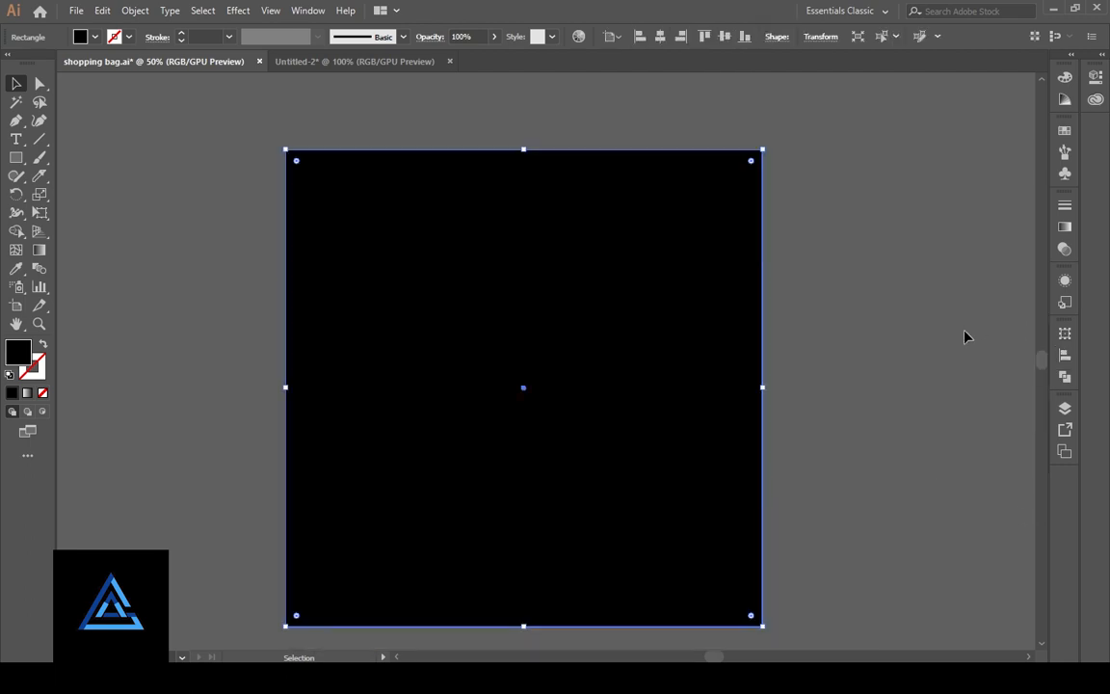
left_click(826, 355)
- Fill the background square with a very dark navy shade
left_click(711, 336)
left_click(1065, 130)
left_click(992, 182)
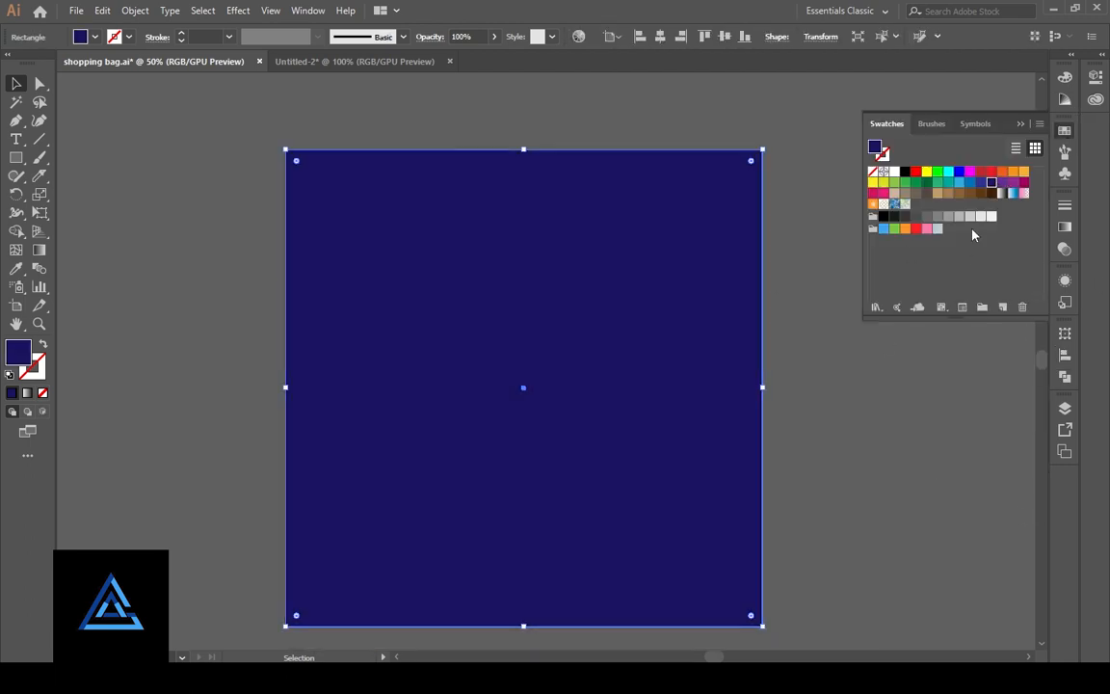
left_click(1063, 101)
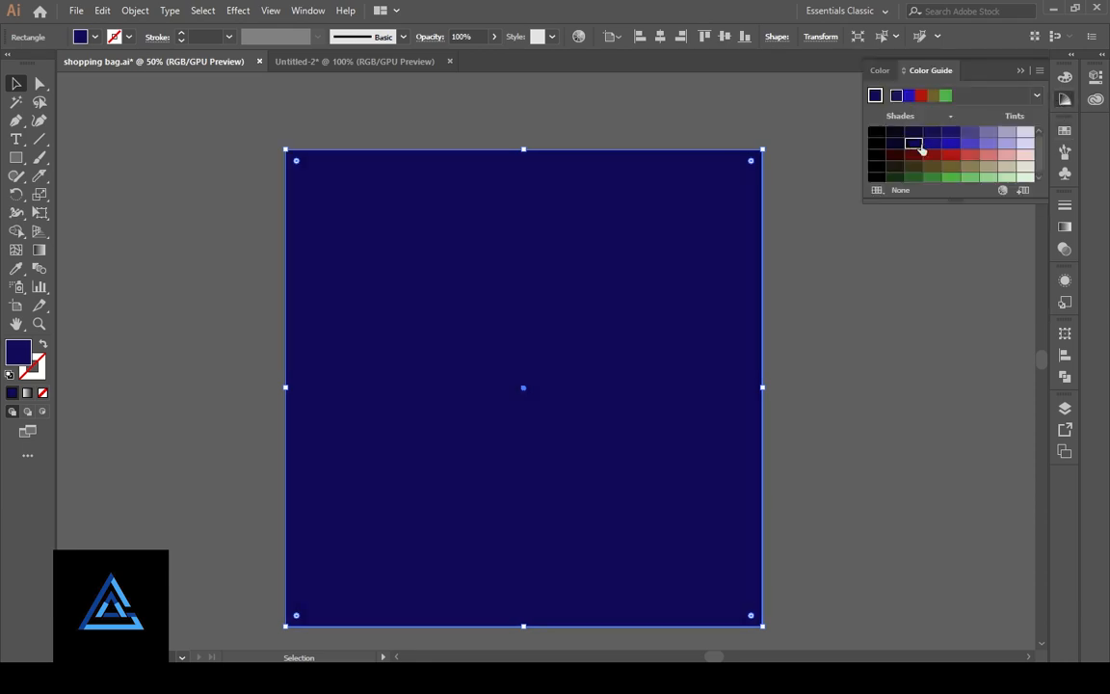
left_click(913, 132)
- Send the background square to the back, behind the bag logo
right_click(688, 387)
mouse_move(730, 308)
left_click(884, 362)
left_click(892, 470)
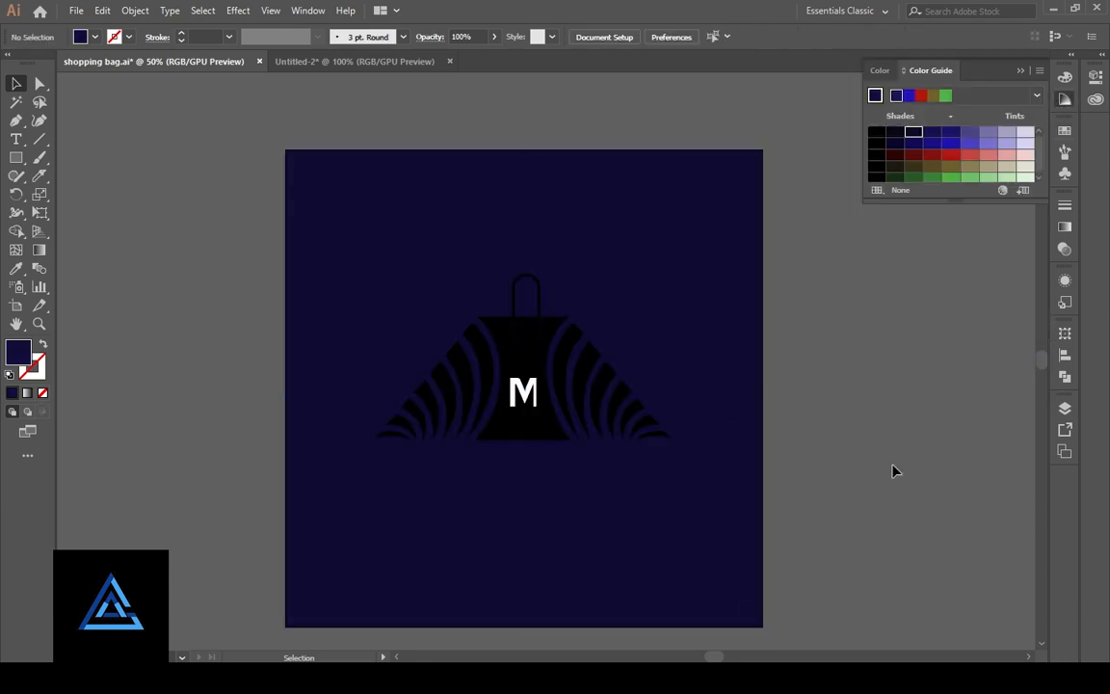
- Examine the contrast of the black bag logo against the dark navy background
key("ctrl+plus")
key("ctrl+plus")
key("ctrl+plus")
left_click_drag(888, 506, 975, 435)
left_click(602, 479)
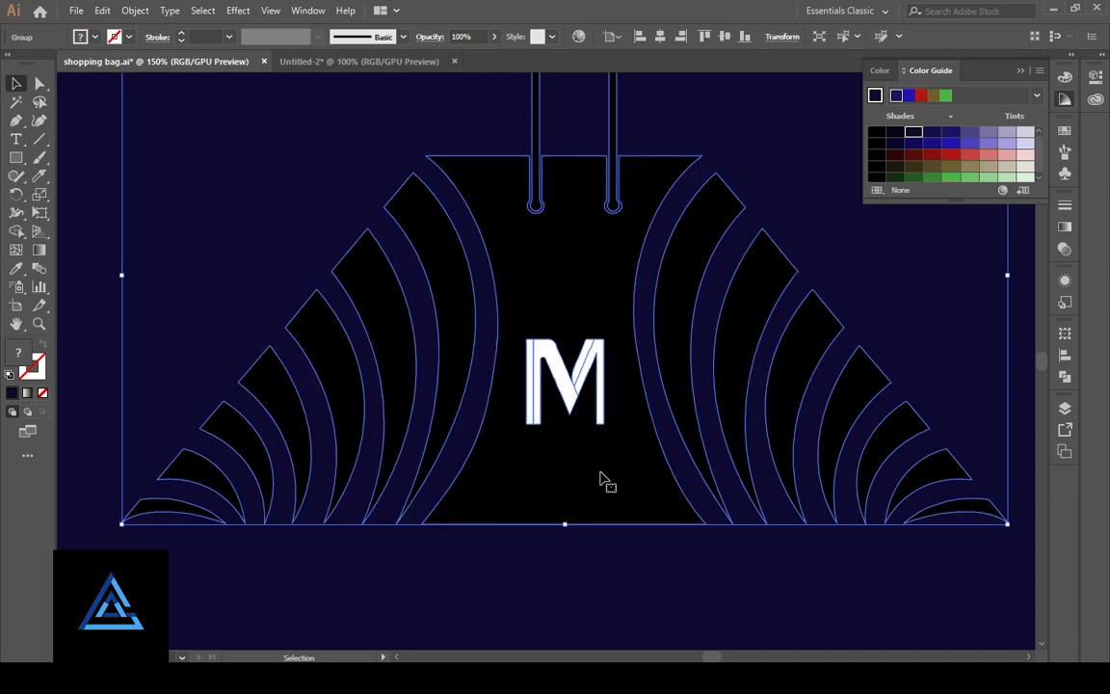
key("ctrl+minus")
key("ctrl+minus")
- Fill the background square with a linear white-to-black gradient
left_click(728, 486)
left_click(1064, 227)
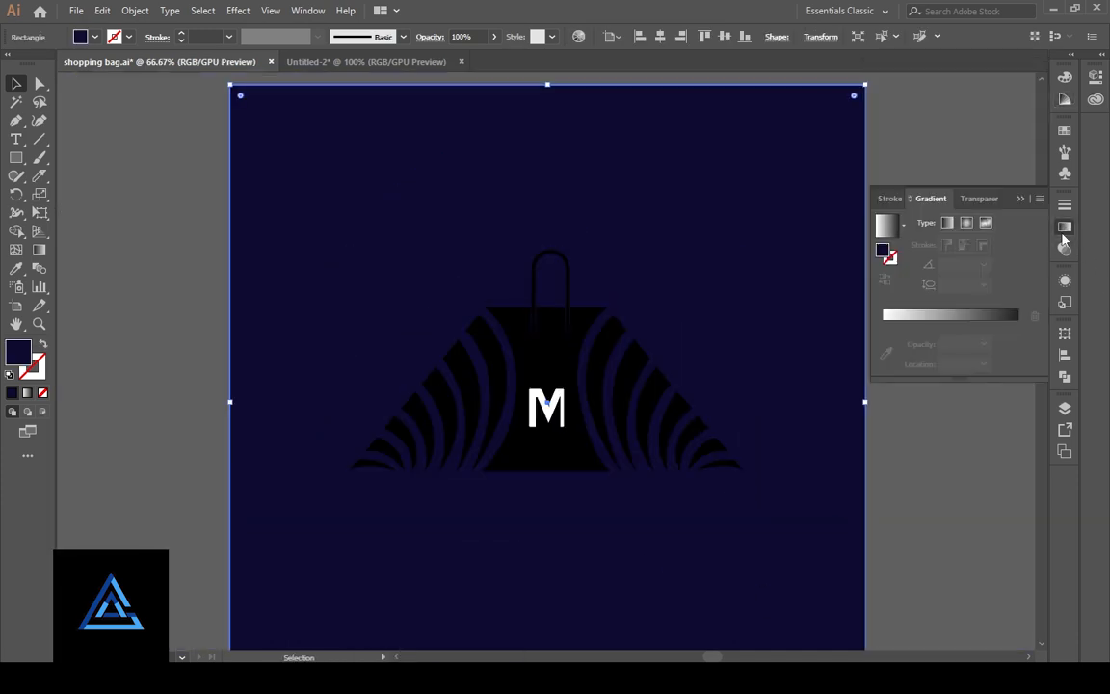
left_click(904, 226)
left_click(954, 316)
key("ctrl+1")
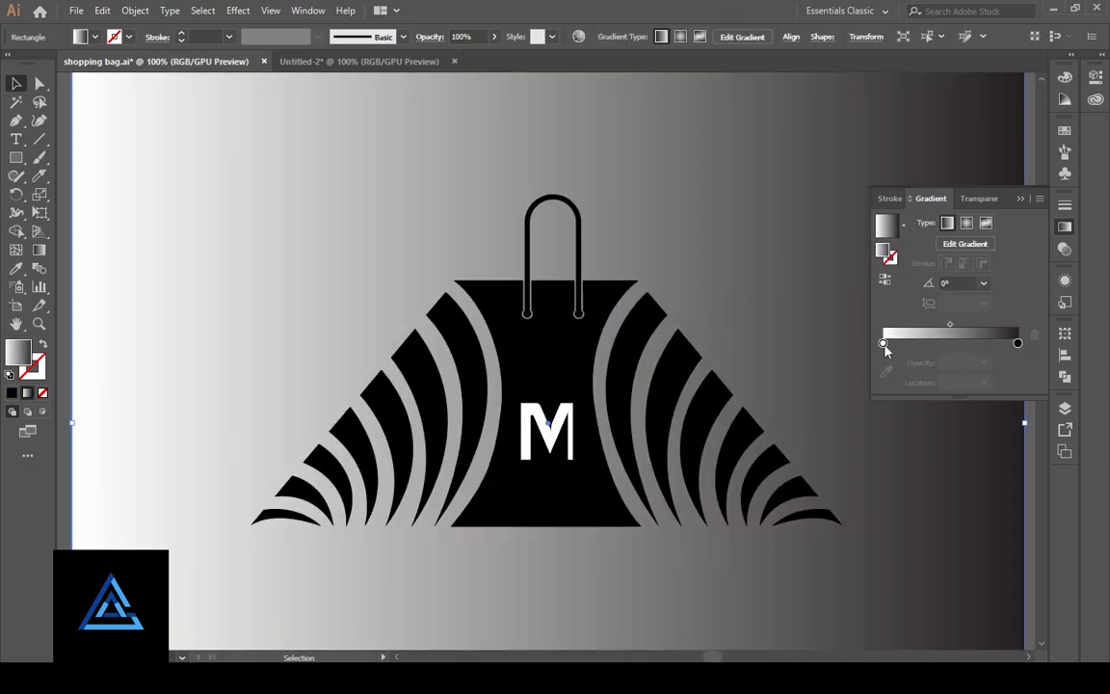
- Add and space out alternating gray and white stops in the background's gradient to form metallic silver bands
left_click_drag(883, 344, 921, 346)
left_click(892, 344)
mouse_move(945, 345)
left_mouse_down()
mouse_move(882, 346)
mouse_move(959, 345)
left_mouse_up()
left_click_drag(910, 345, 953, 344)
left_click(940, 345)
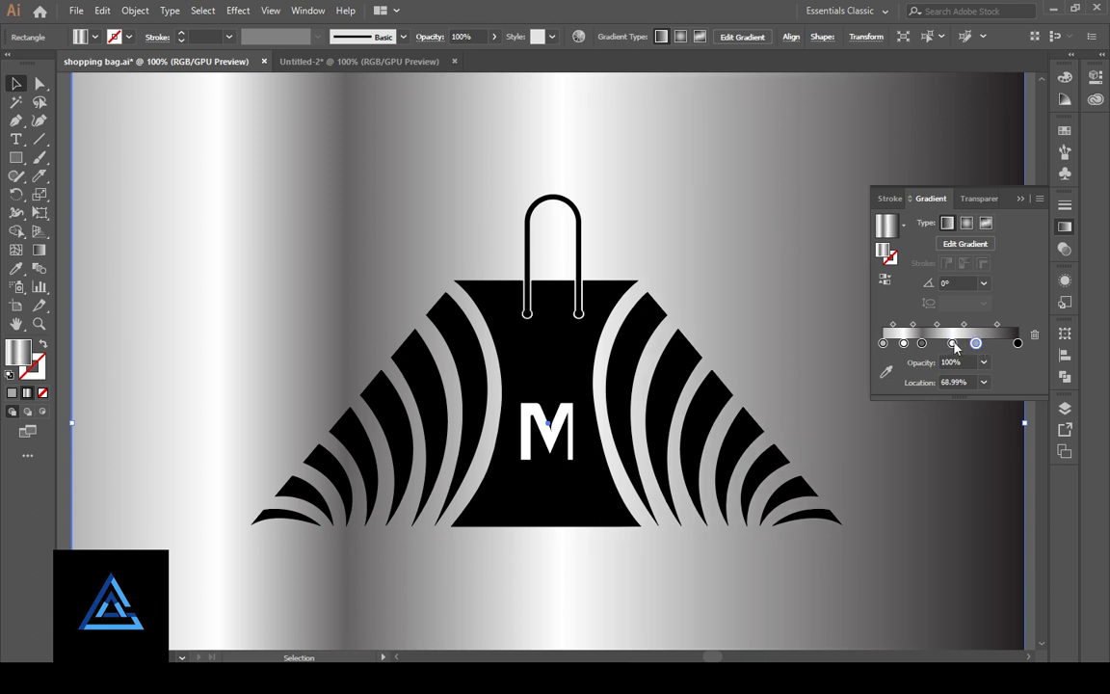
- Change the gradient stop at 51.4% to a mid gray and rearrange the stops with the white one near the black end
double_click(952, 344)
left_click(820, 400)
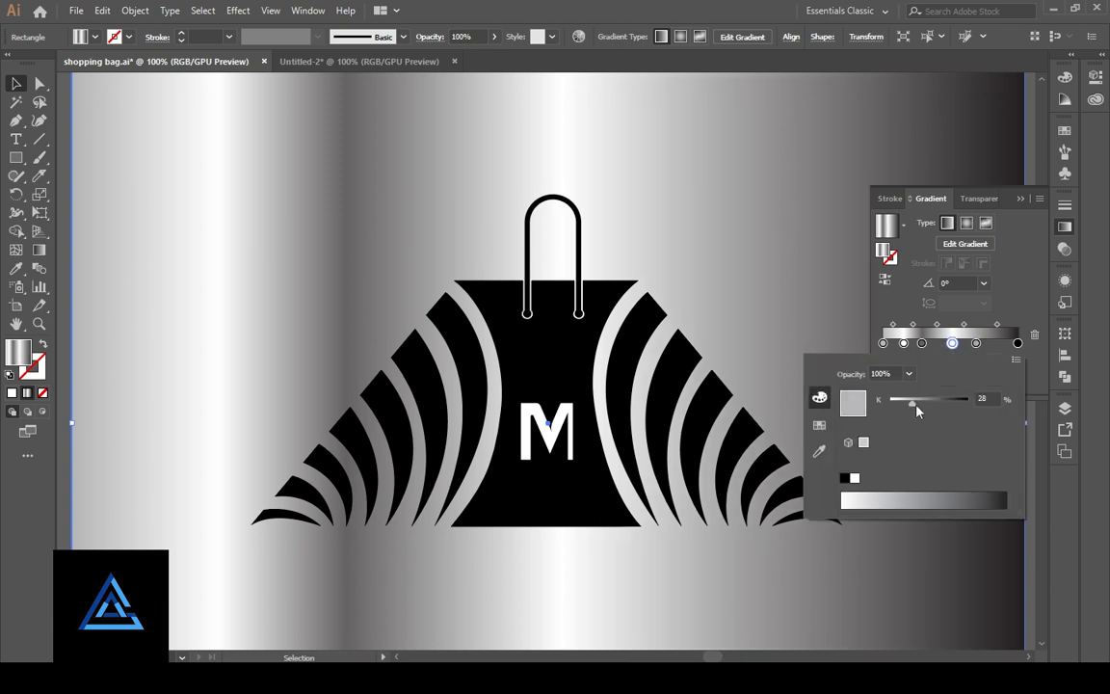
left_click_drag(918, 410, 927, 409)
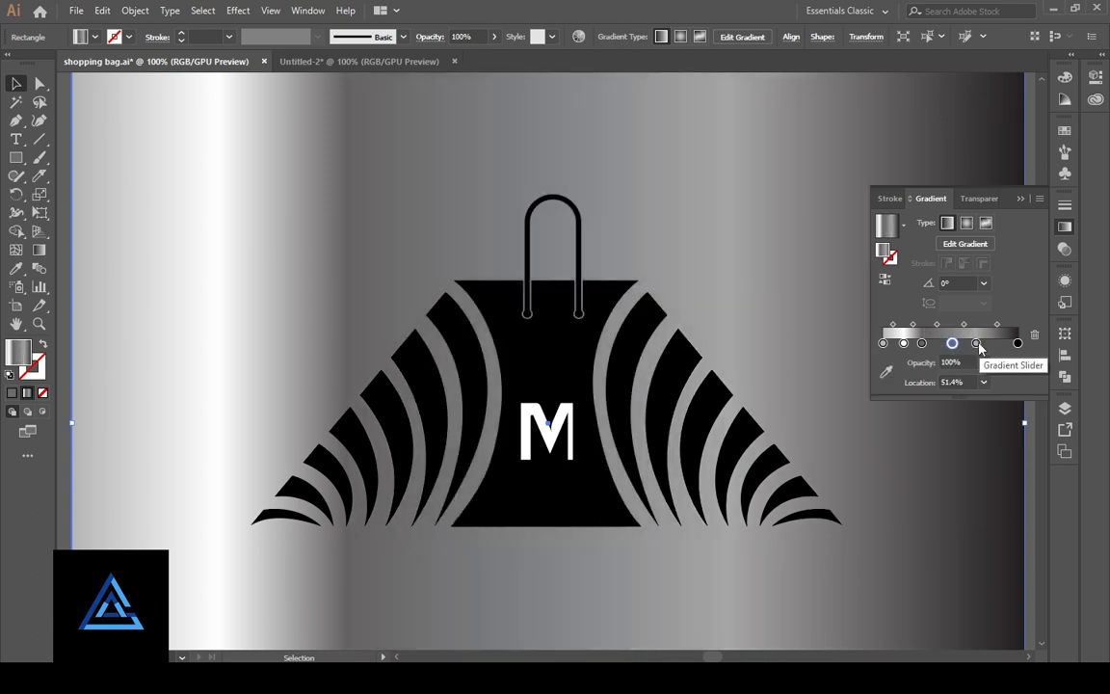
left_click_drag(903, 344, 908, 346)
- Recolor the background gradient's stop at 38.83% with a lighter gray swatch
double_click(934, 344)
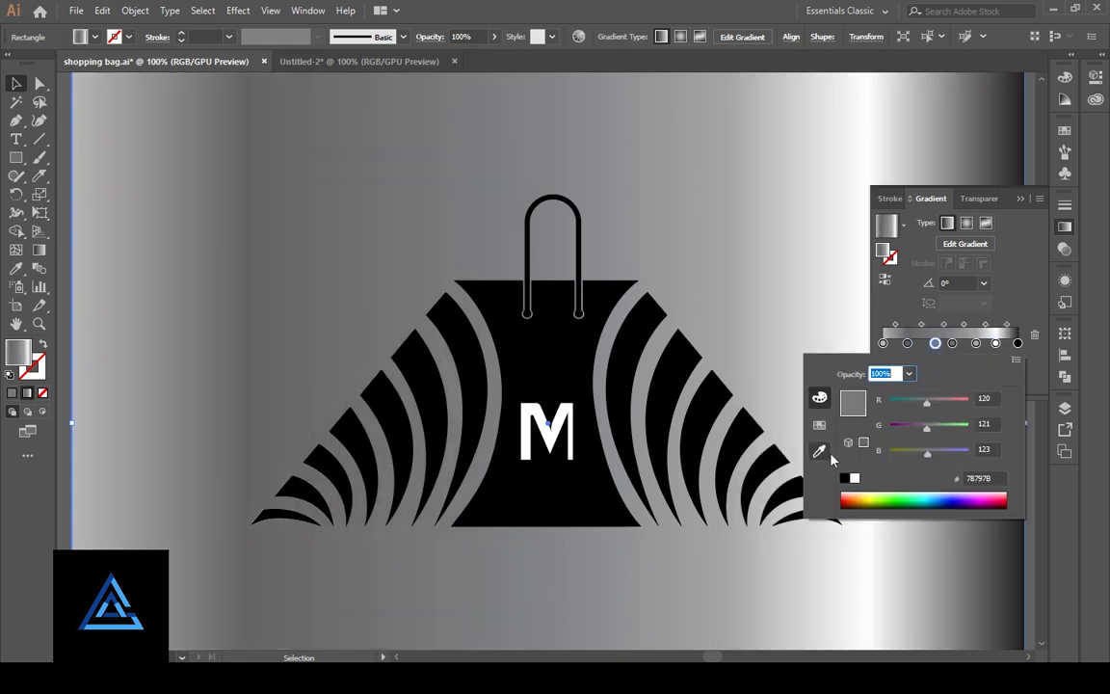
left_click(819, 424)
left_click(928, 426)
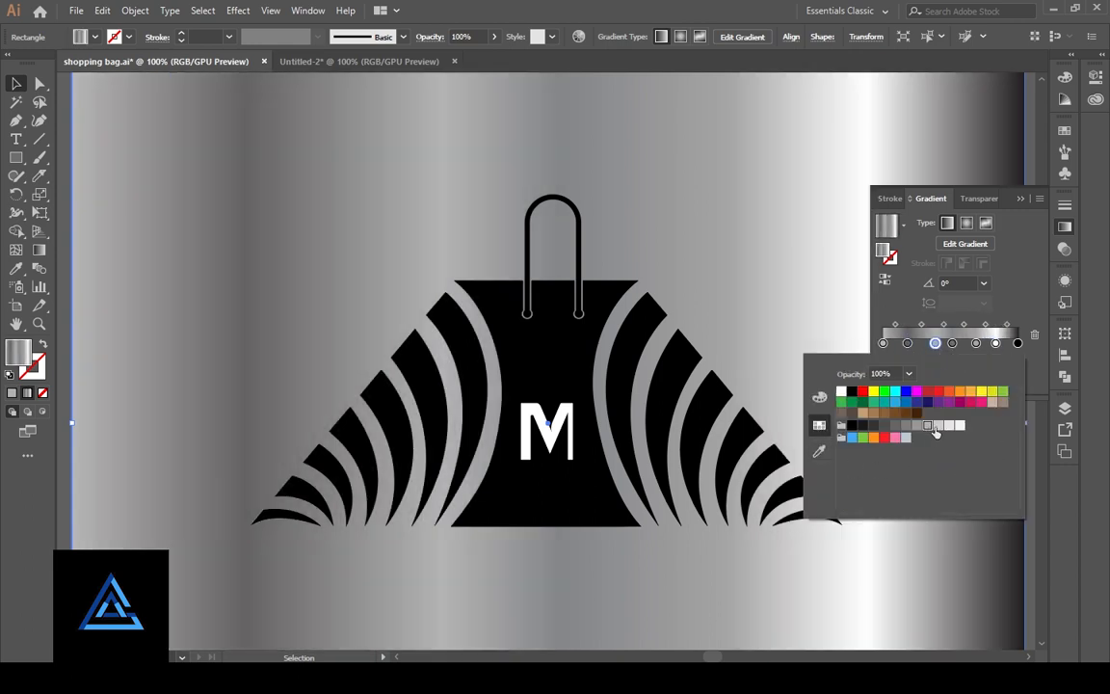
left_click(976, 231)
key("ctrl+shift+a")
key("ctrl+minus")
key("ctrl+minus")
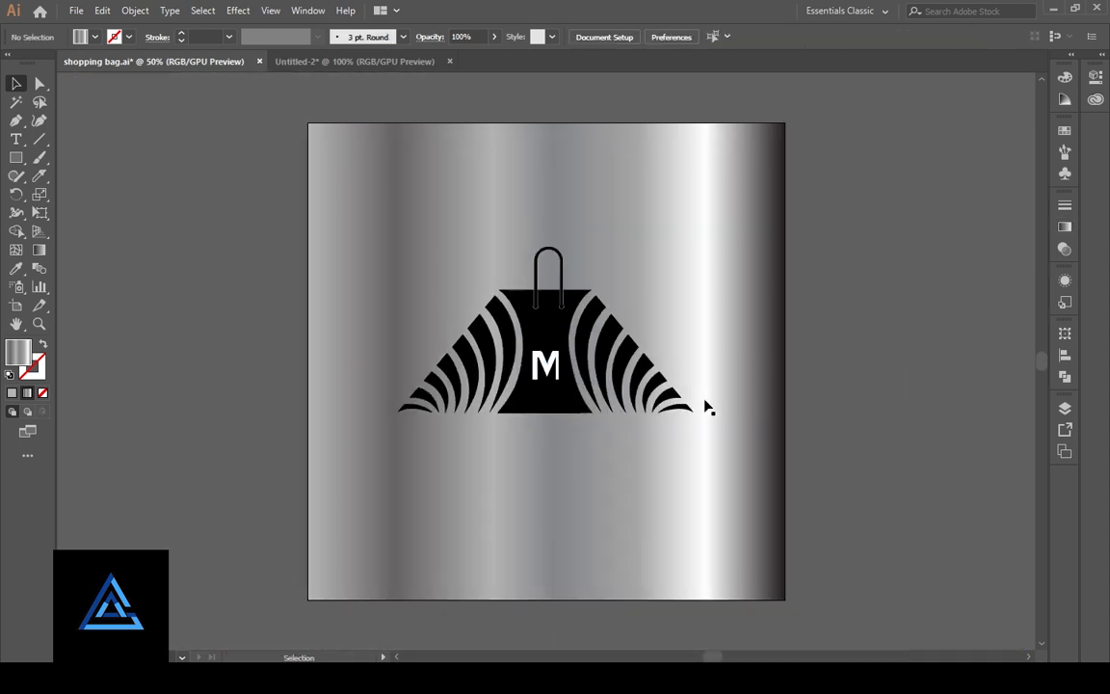
- Isolate the logo group and fill the M with the same silver gradient
left_click(544, 402)
left_click_drag(698, 414, 771, 453)
key("ctrl+shift+a")
key("ctrl+1")
left_click(556, 412)
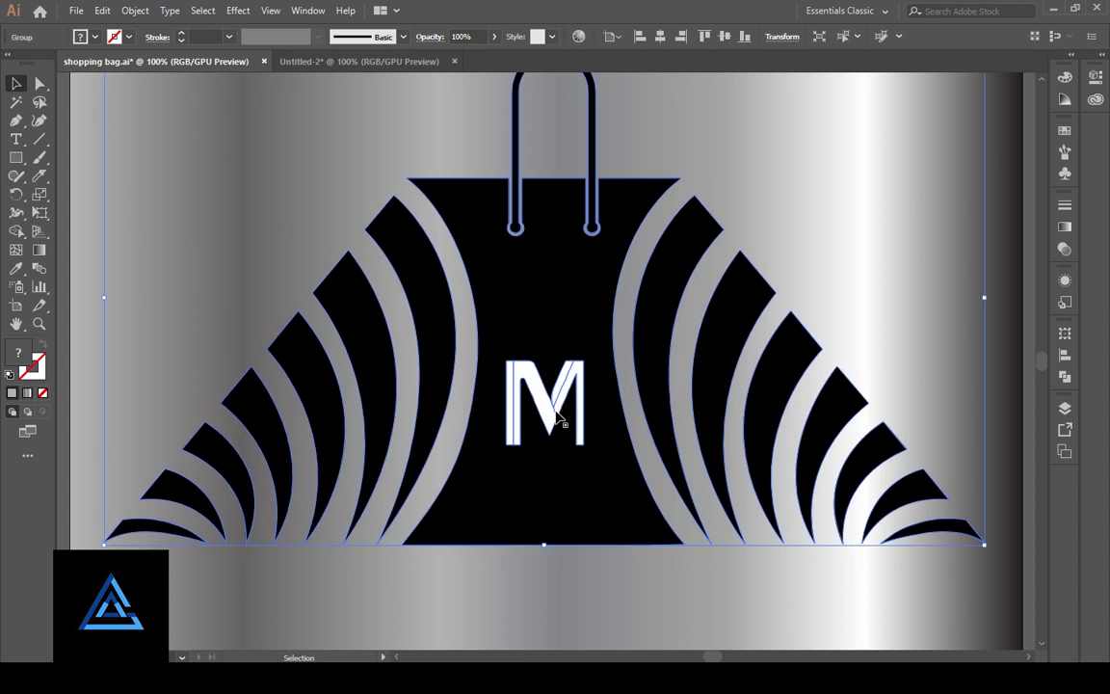
double_click(556, 413)
left_click(27, 393)
left_click(142, 292)
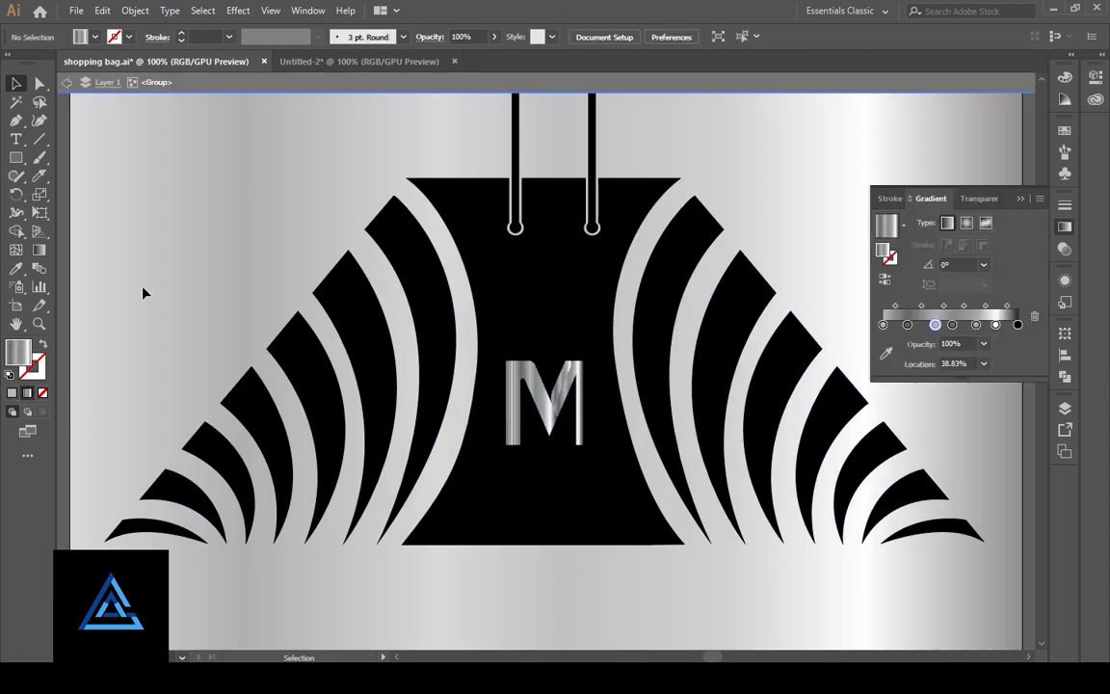
- Examine closely how the silver gradient falls on the M's separate strokes
key("ctrl+plus")
key("ctrl+plus")
key("ctrl+plus")
key("ctrl+plus")
key("ctrl+plus")
left_click_drag(432, 438, 433, 151)
double_click(330, 376)
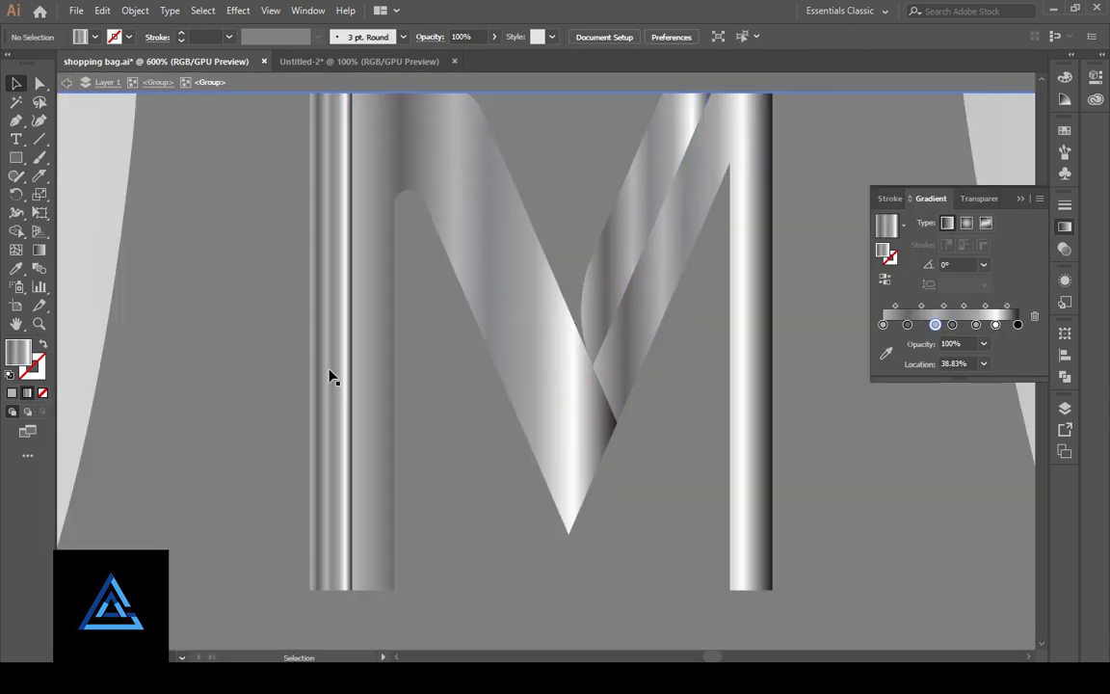
left_click(329, 376)
double_click(332, 375)
double_click(390, 386)
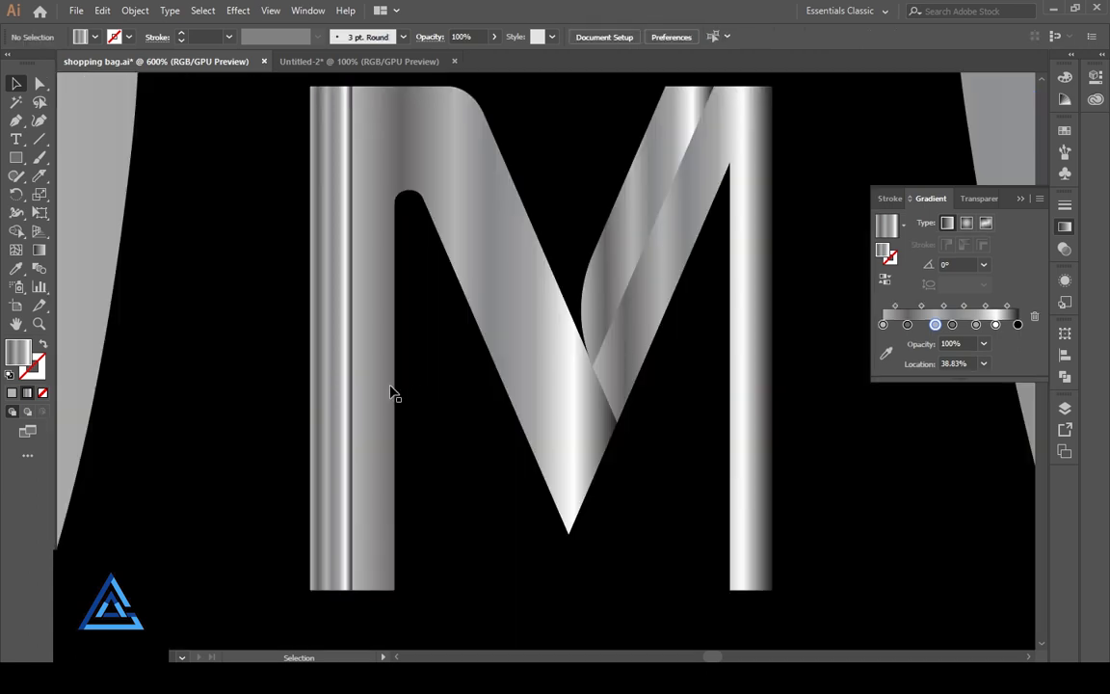
left_click(393, 419)
double_click(369, 422)
scroll(369, 422, "up", 1)
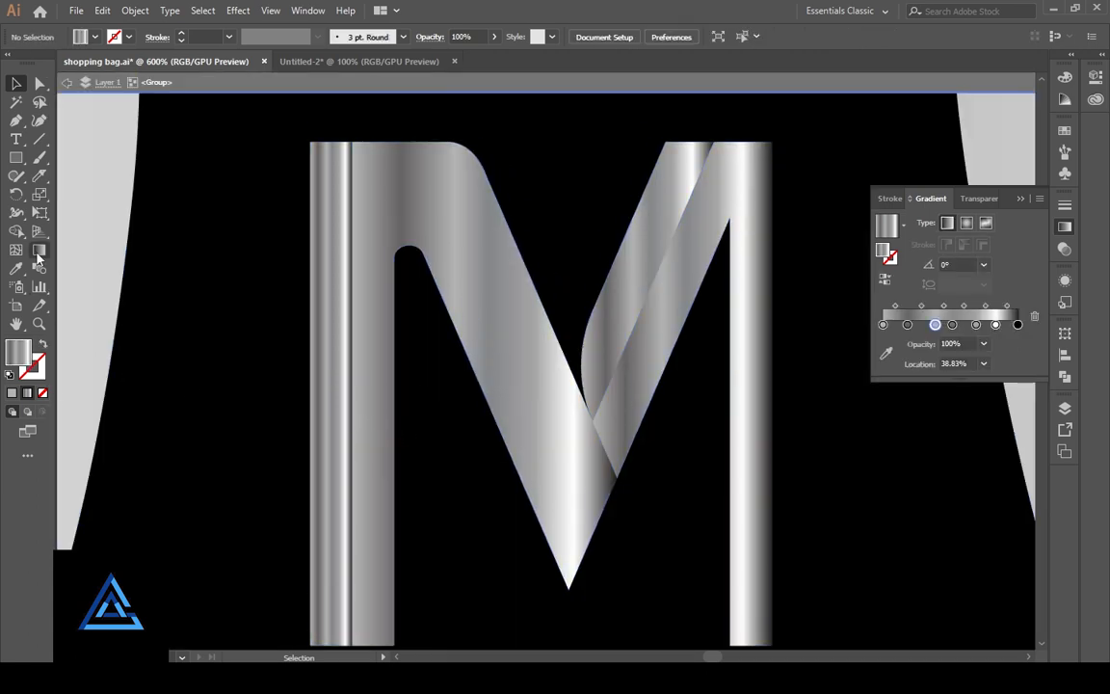
- Spread a single silver gradient across the whole M with the Gradient tool and leave isolation mode
left_click(38, 255)
left_click(403, 416)
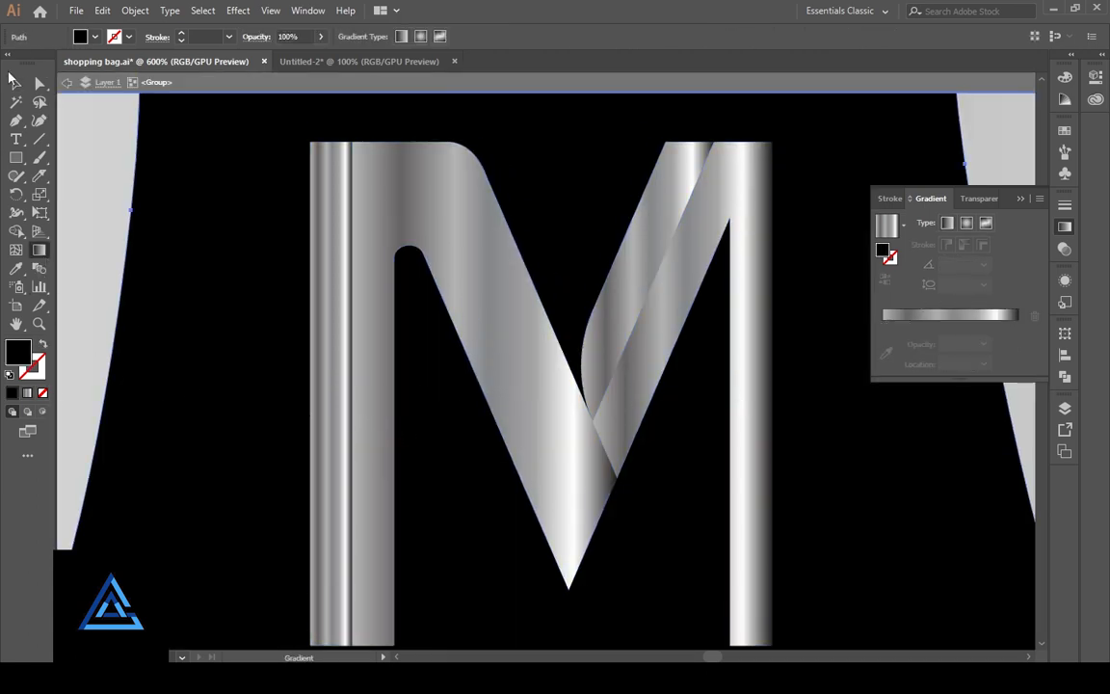
left_click(13, 81)
key("ctrl+minus")
key("ctrl+minus")
key("ctrl+minus")
left_click(479, 405)
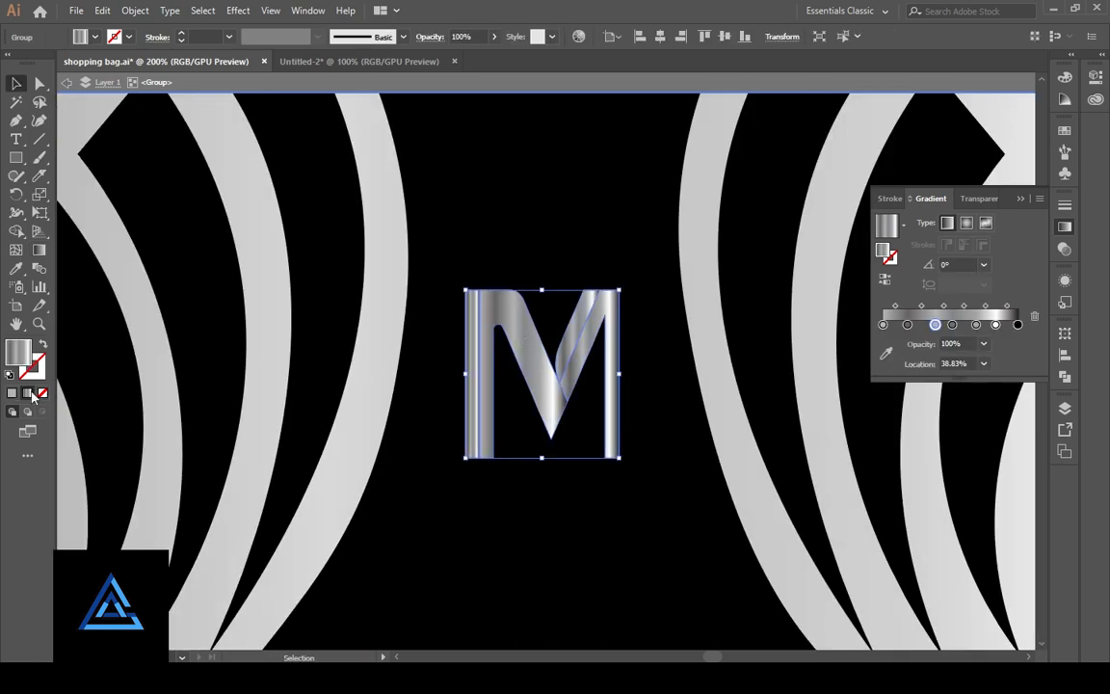
left_click(39, 250)
left_click_drag(617, 369, 618, 369)
left_click(16, 84)
double_click(373, 260)
- Examine the silver M within the whole logo on the artboard, and up close
key("ctrl+minus")
key("ctrl+minus")
key("ctrl+minus")
key("ctrl+minus")
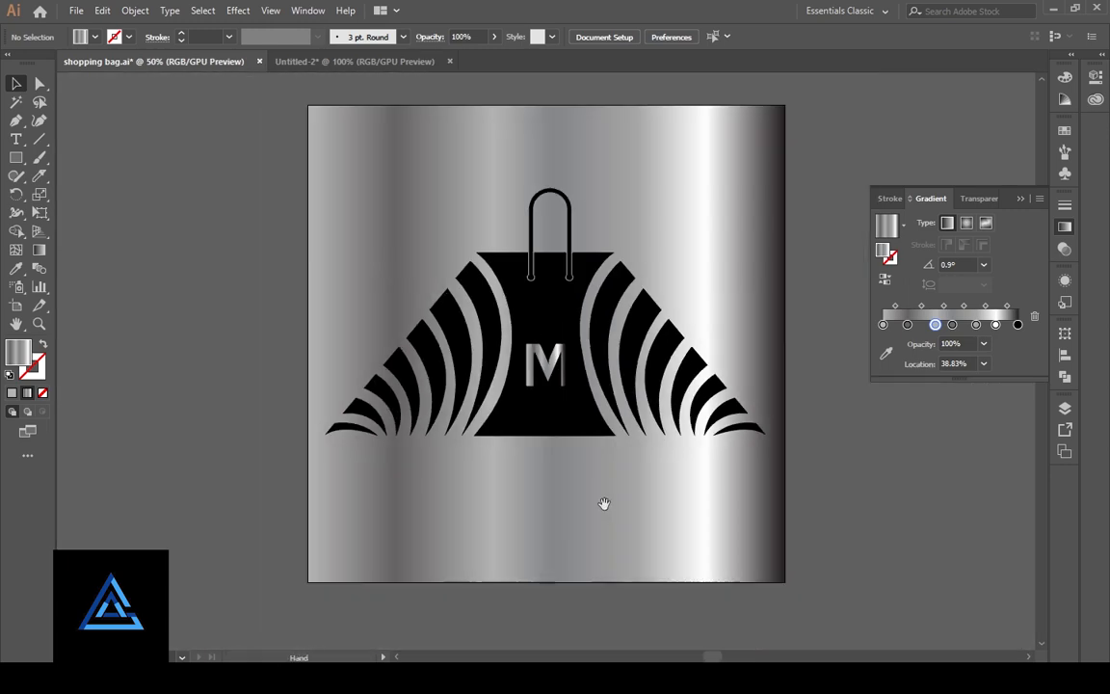
left_click_drag(602, 503, 577, 514)
key("ctrl+plus")
key("ctrl+plus")
key("ctrl+plus")
key("ctrl+plus")
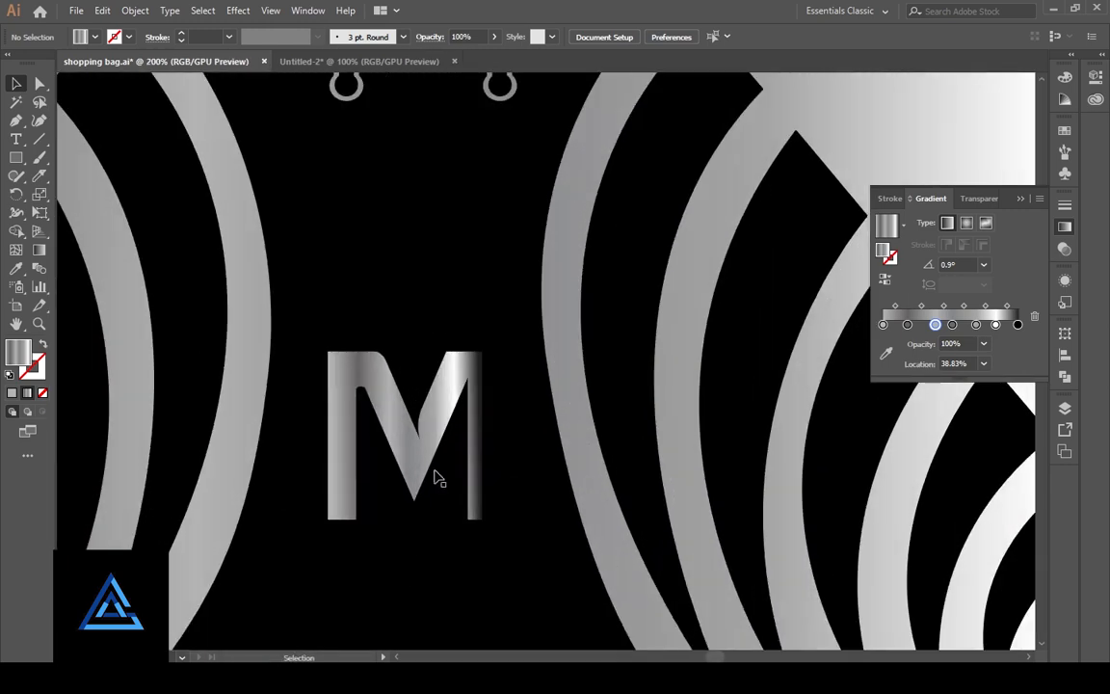
- Redraw the M's silver gradient almost horizontally, from its left edge to just past its right edge
double_click(417, 461)
left_click(416, 460)
key("g")
left_click_drag(327, 441, 489, 440)
left_click(16, 88)
left_click(242, 255)
key("ctrl+minus")
key("ctrl+minus")
key("ctrl+minus")
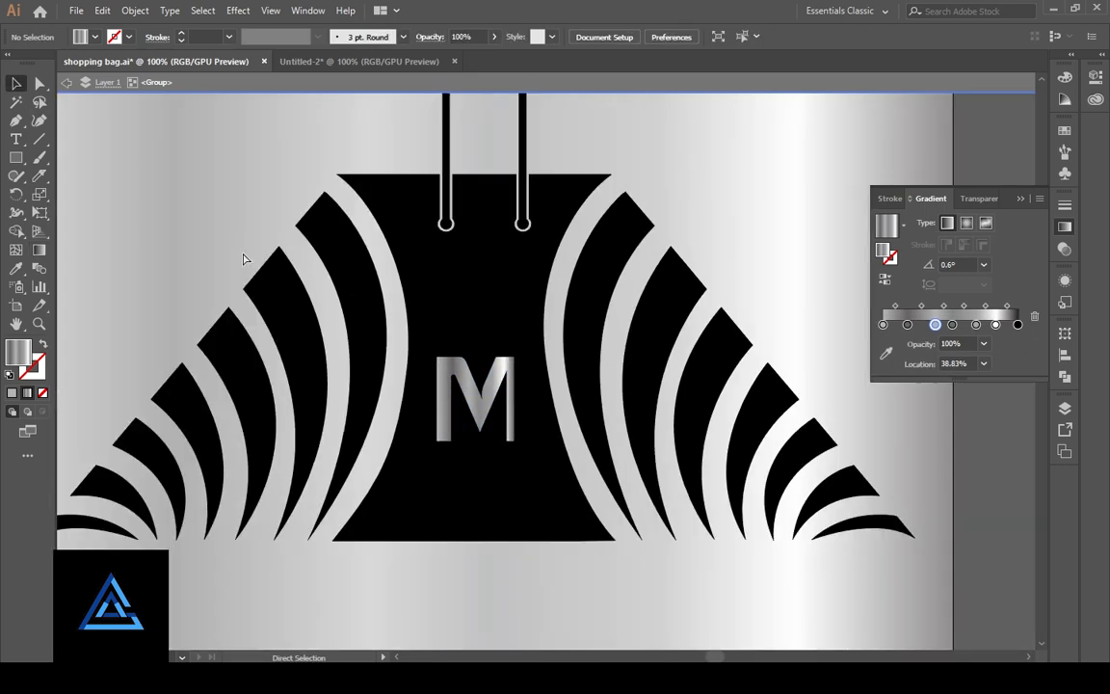
left_click_drag(553, 477, 525, 507)
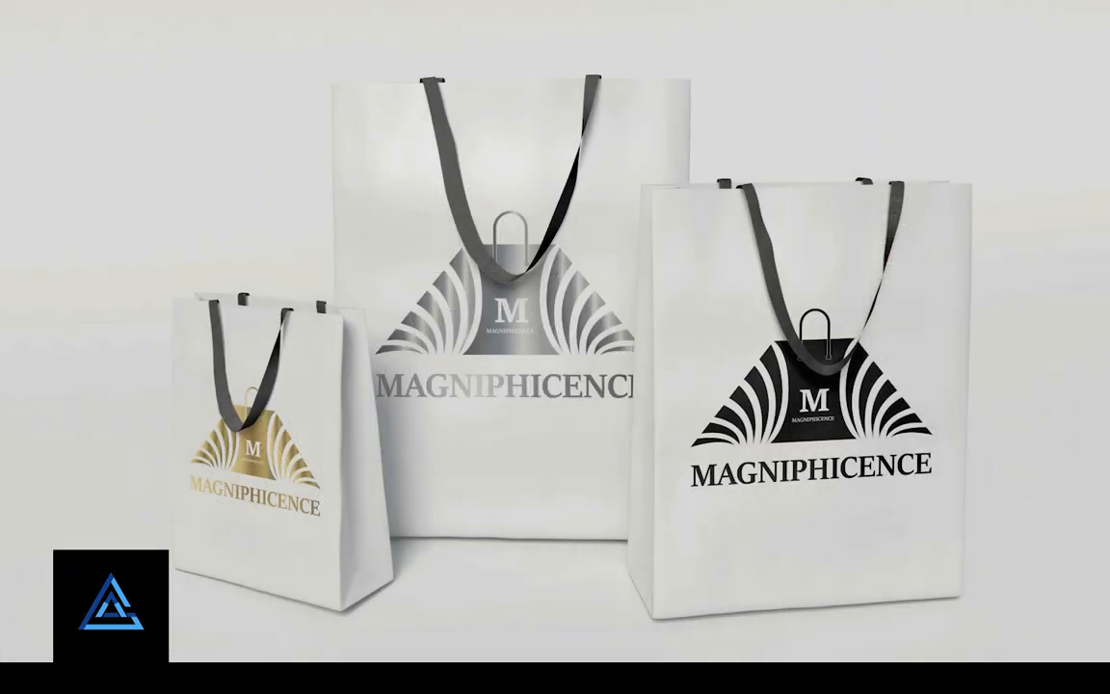